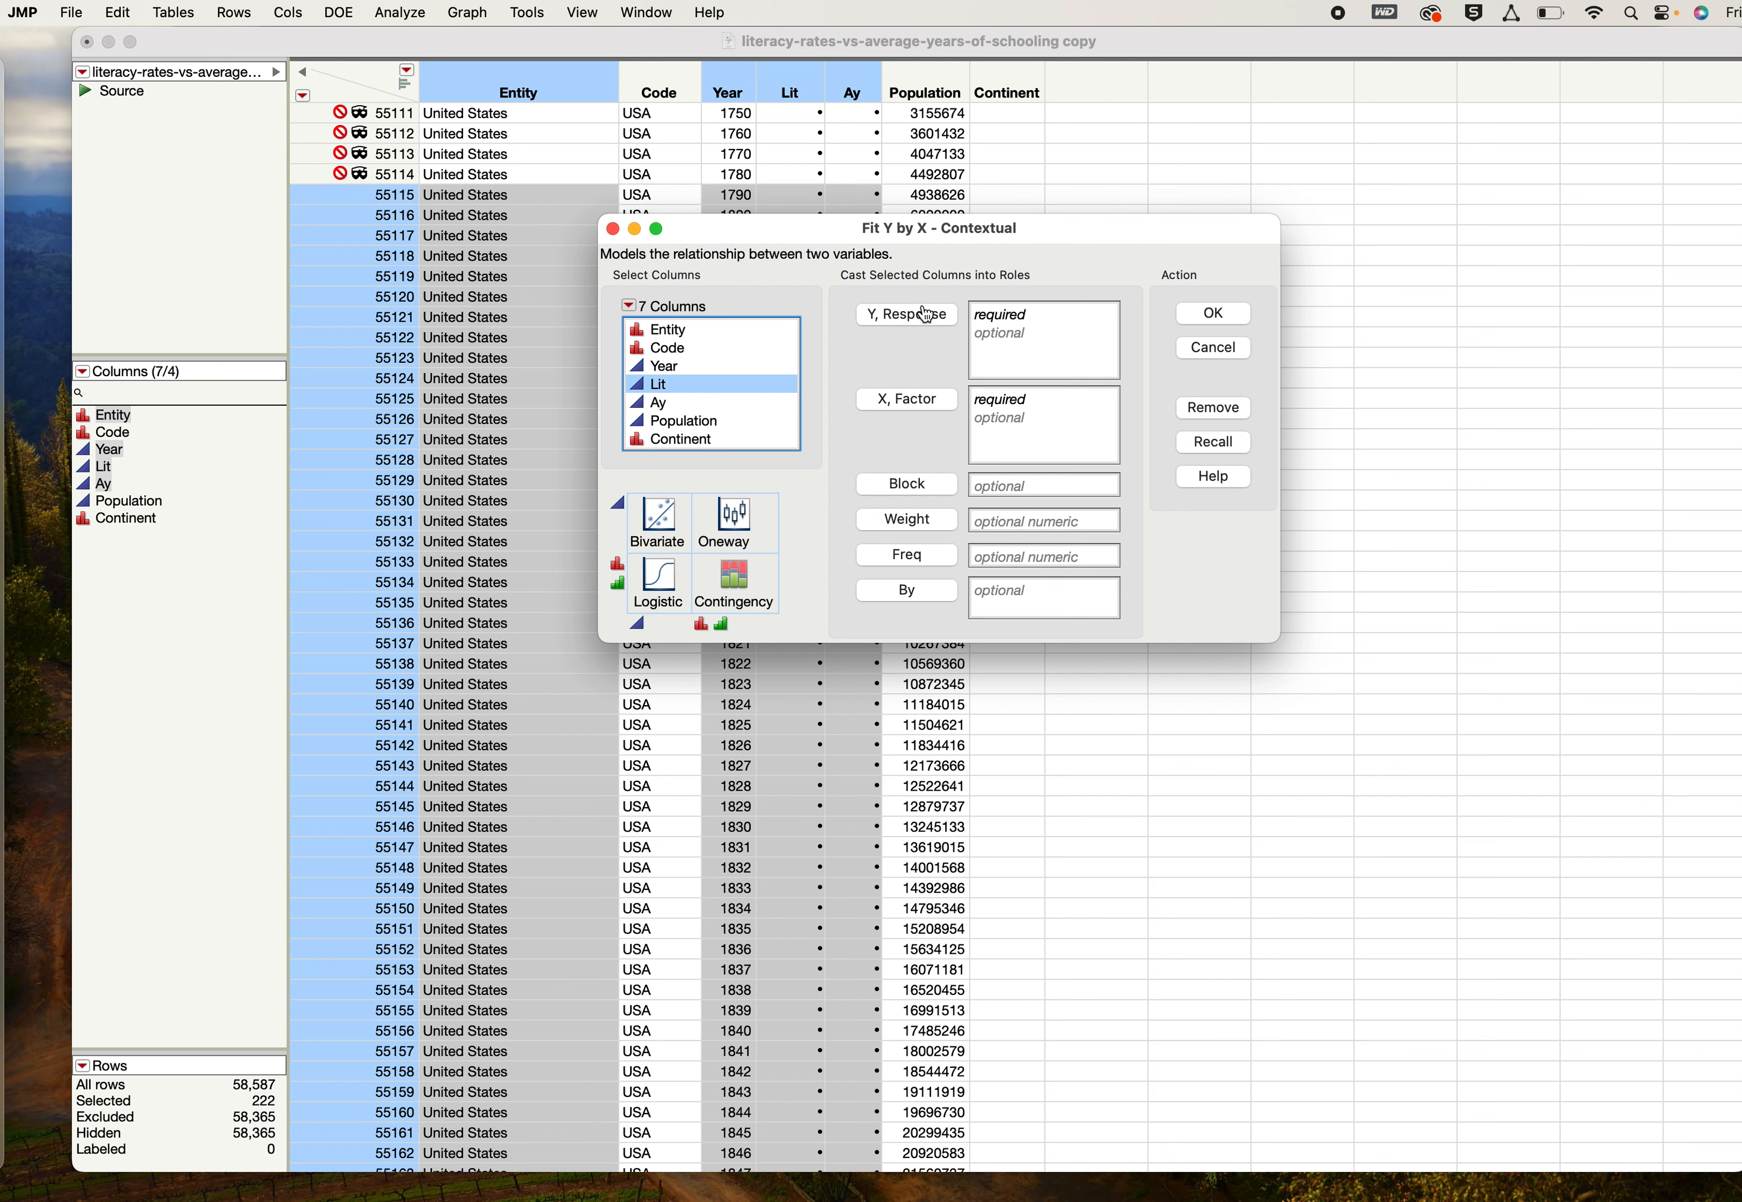
# - Run a Fit Y by X analysis with Lit as the response and Ay as the factor
pyautogui.click(907, 315)
pyautogui.click(679, 411)
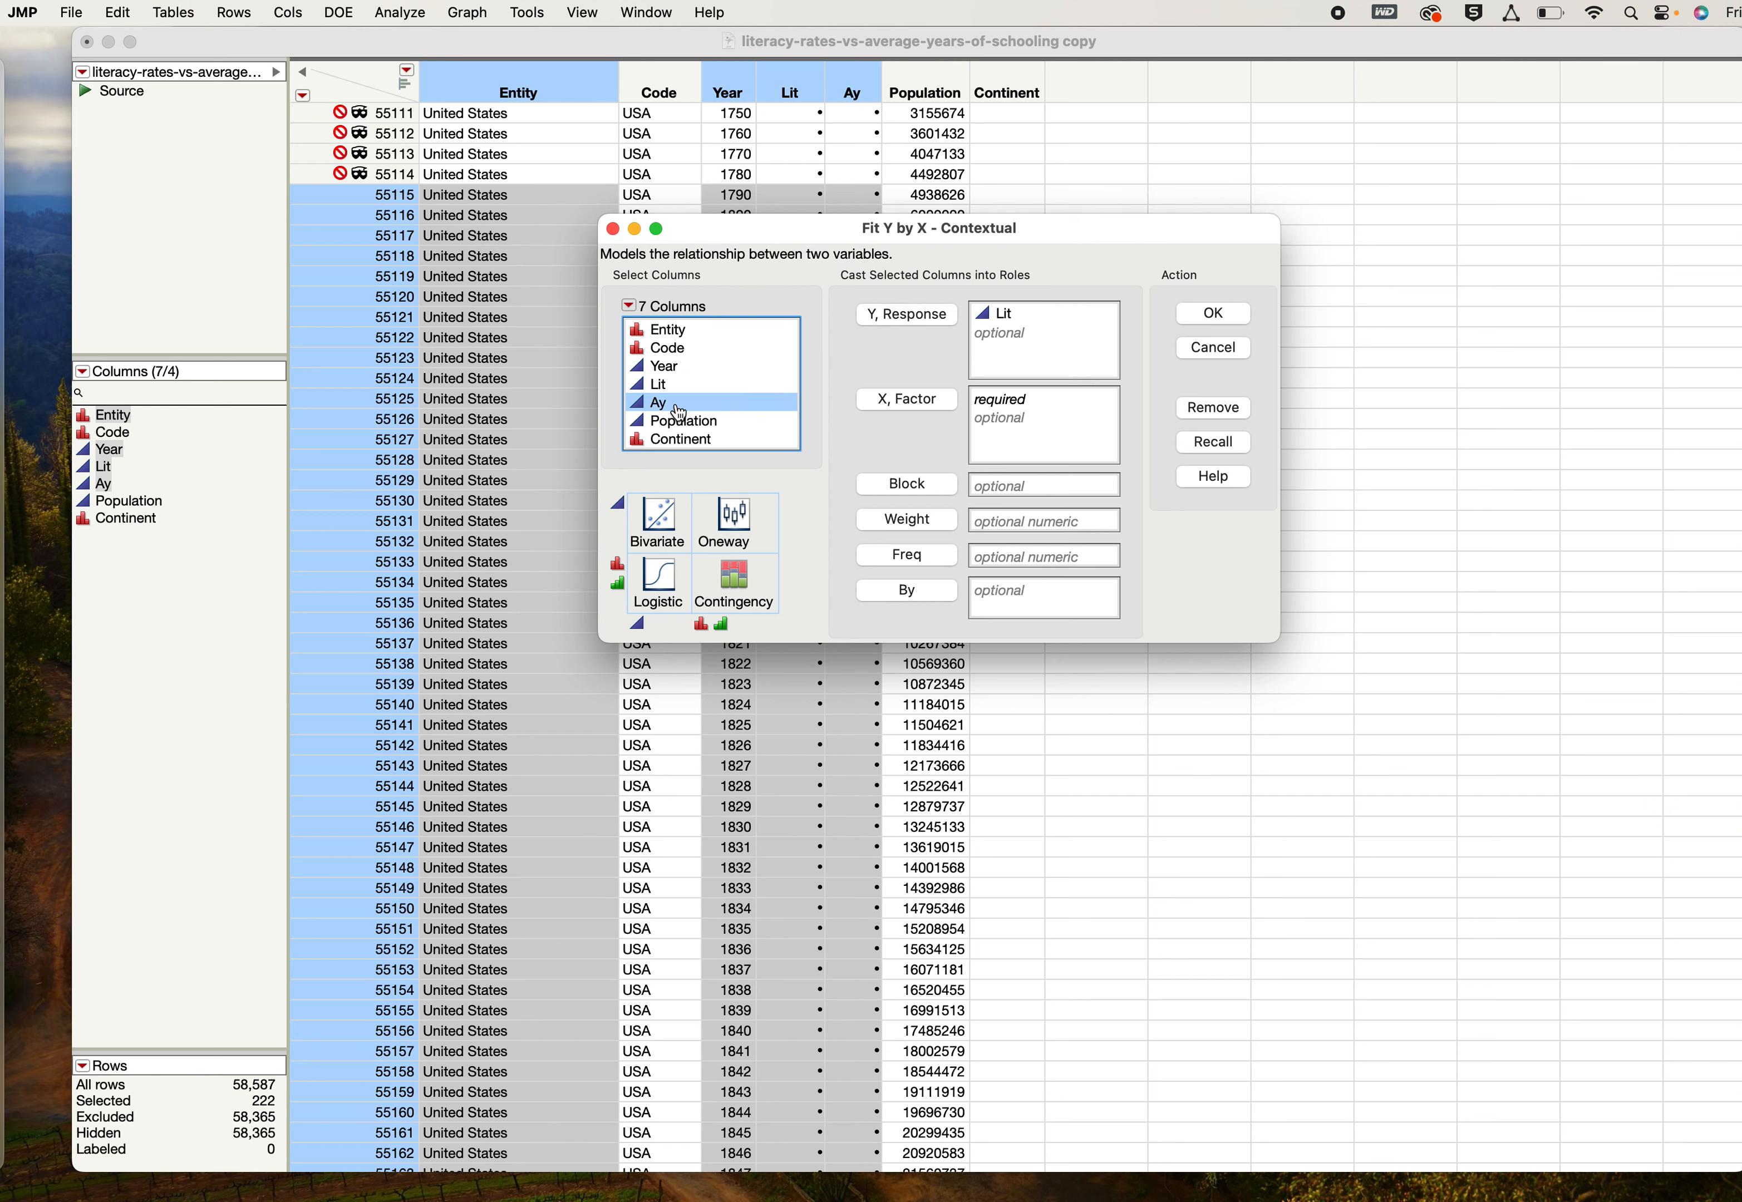
pyautogui.click(903, 408)
pyautogui.click(1227, 315)
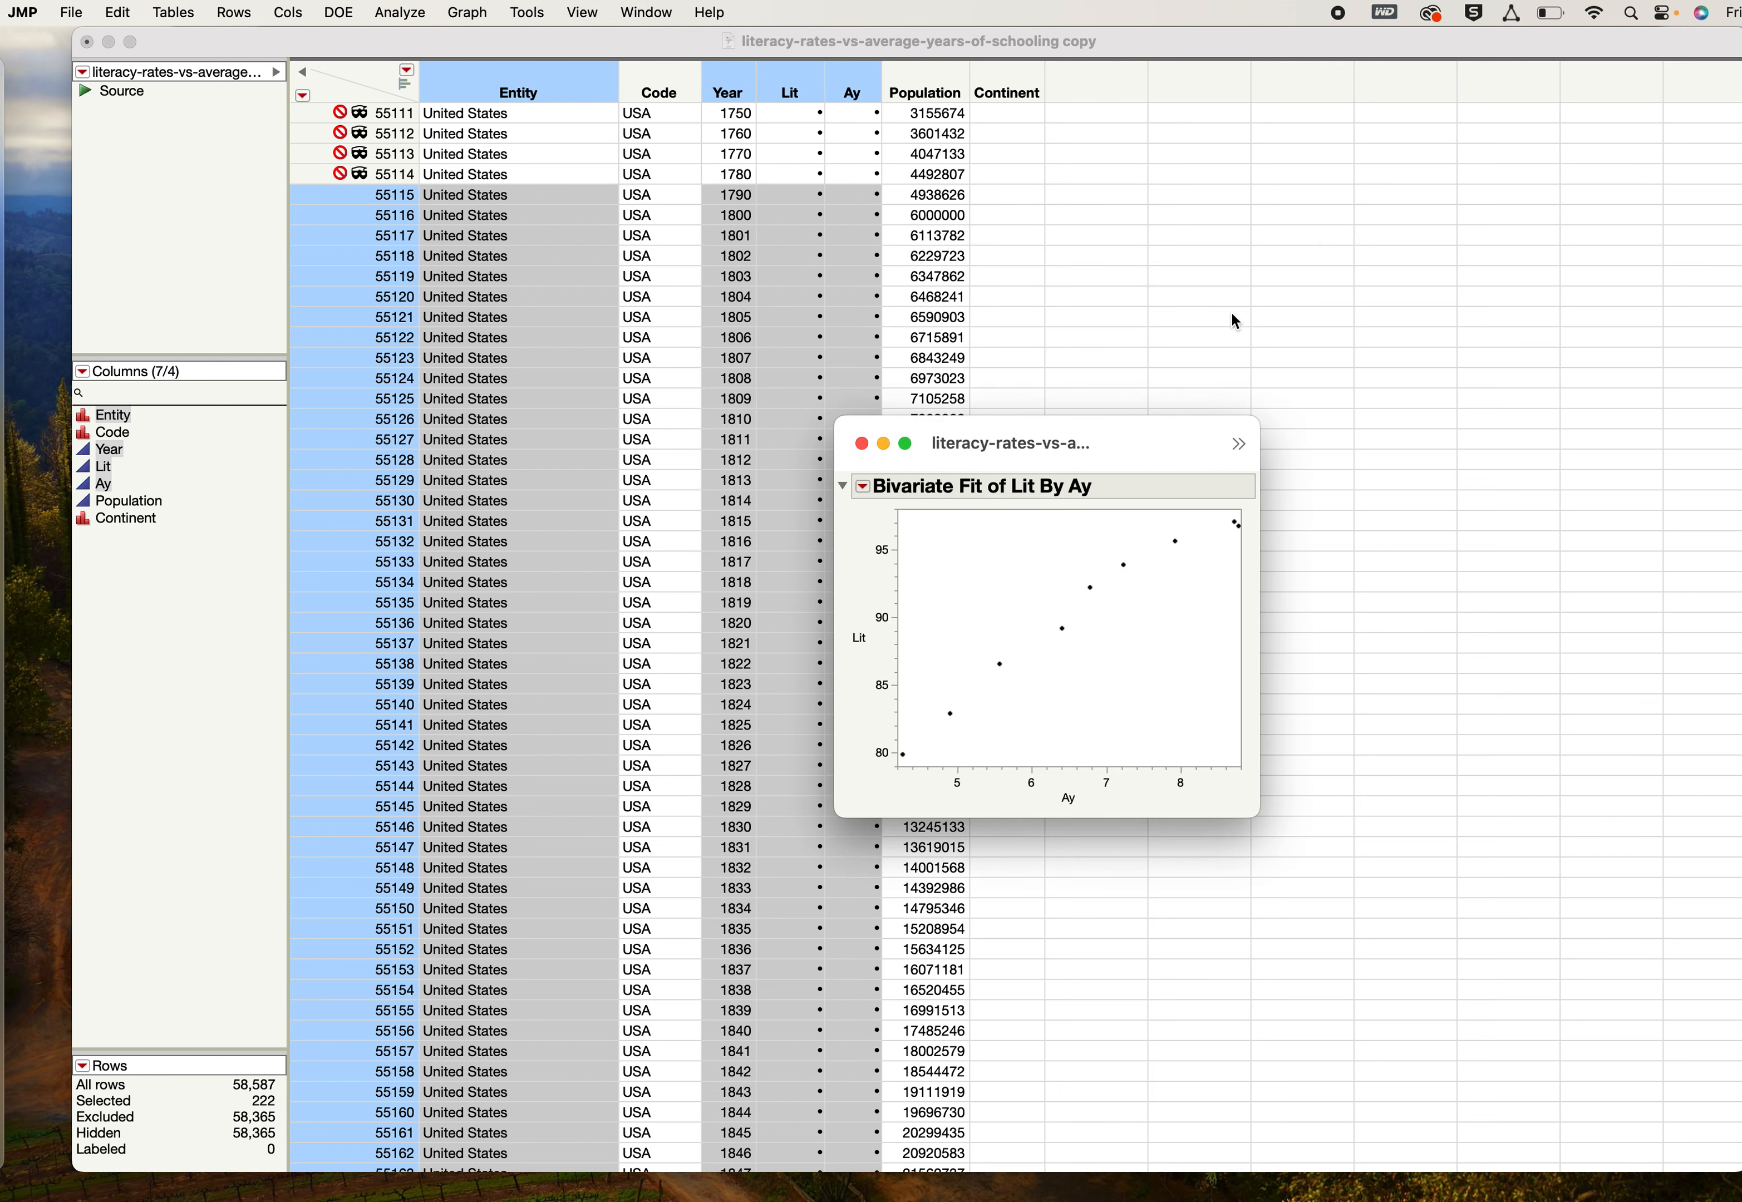
# - Move the bivariate report window aside and enlarge both the window and its scatterplot frame
pyautogui.moveTo(1118, 424); pyautogui.dragTo(551, 129)
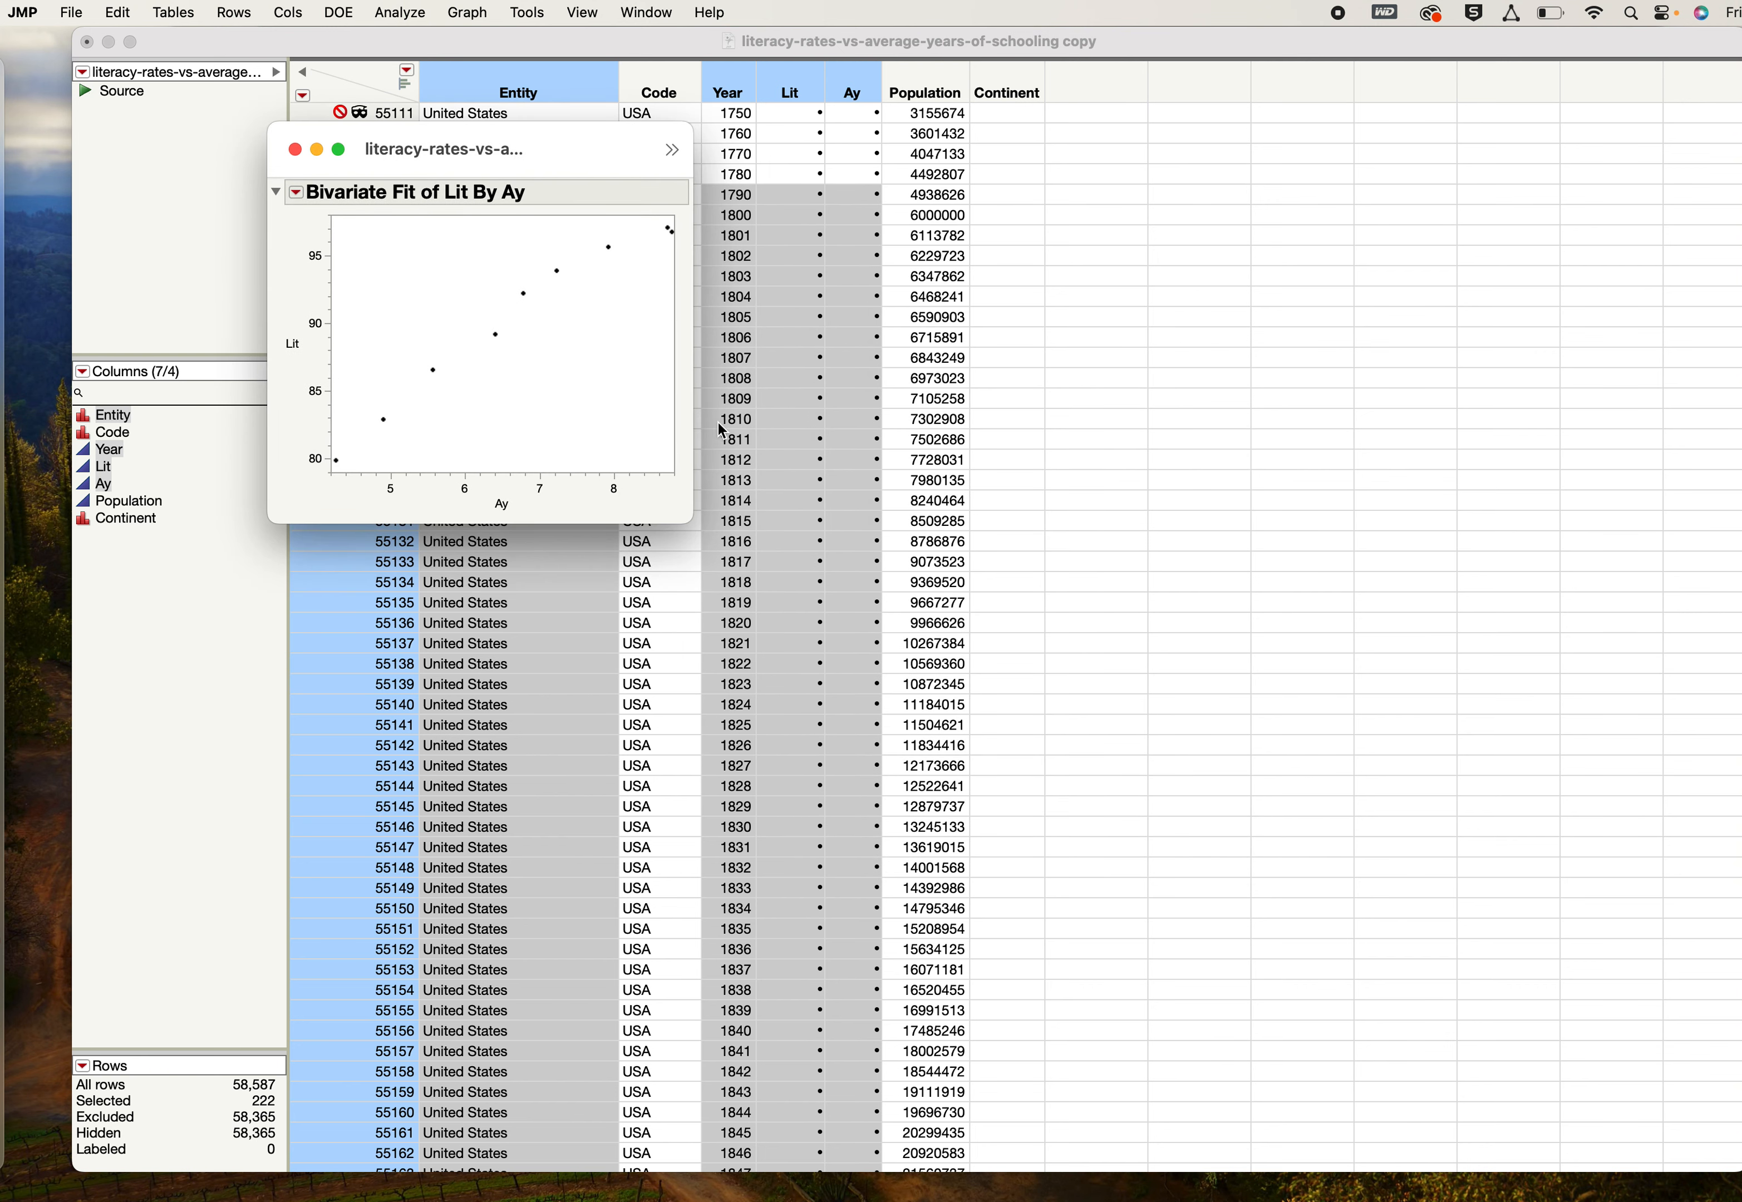
pyautogui.moveTo(681, 513); pyautogui.dragTo(1216, 949)
pyautogui.moveTo(674, 471); pyautogui.dragTo(1016, 779)
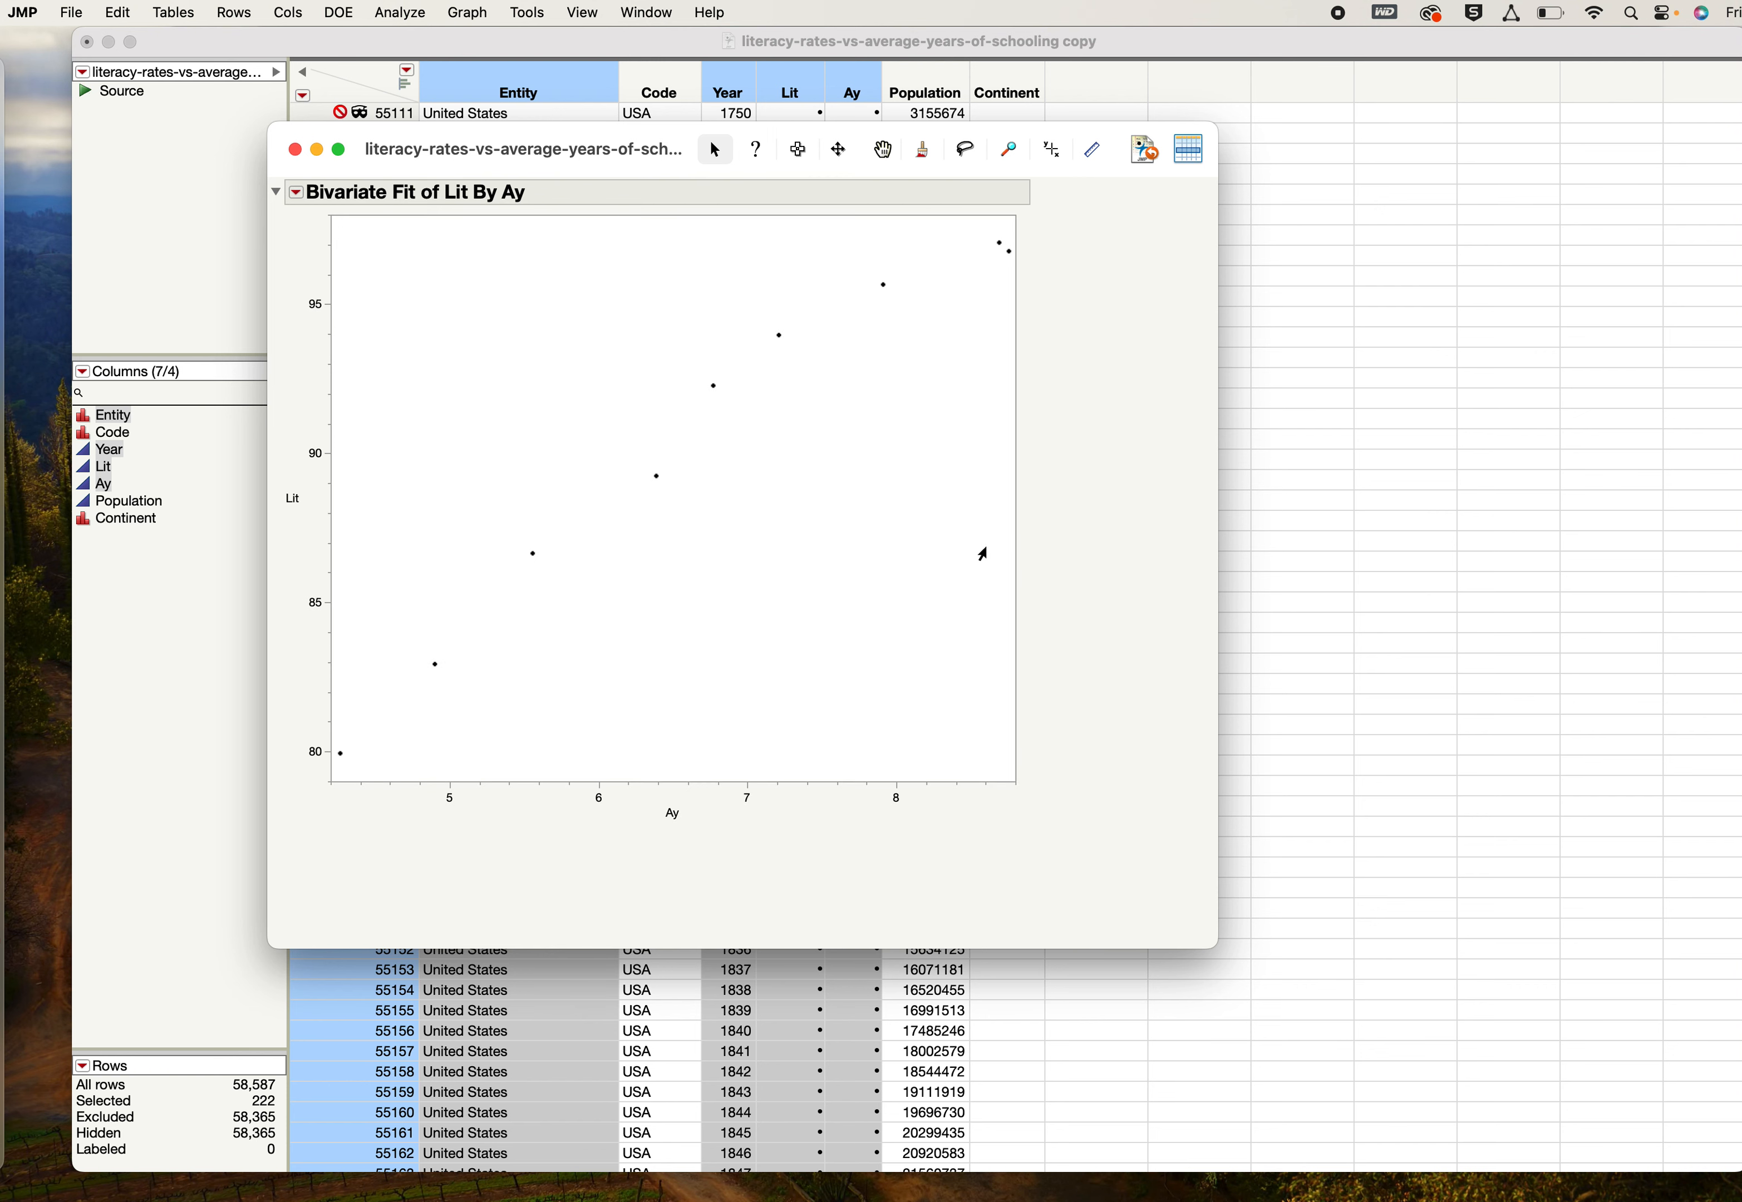
# - Fit a straight line and a quartic (degree 4) polynomial to the Lit by Ay scatterplot
pyautogui.click(303, 199)
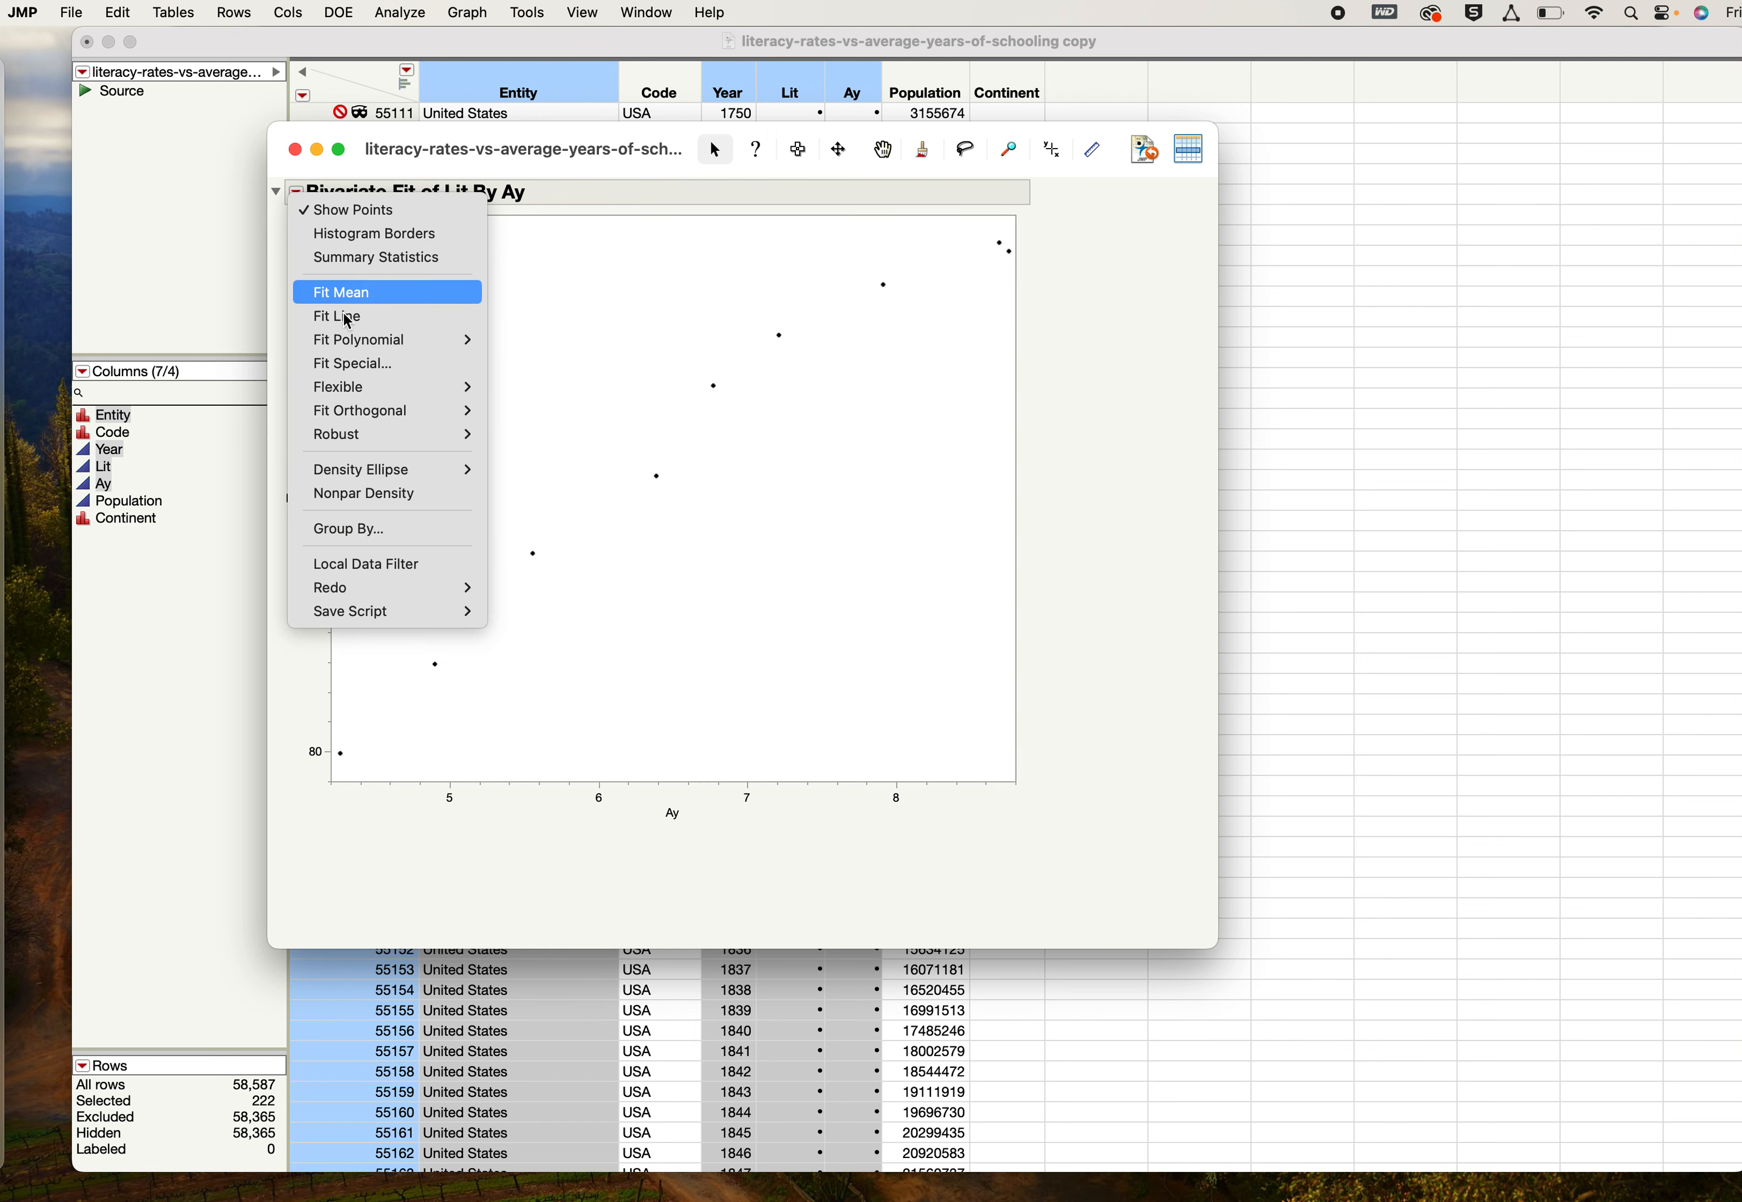
pyautogui.click(352, 323)
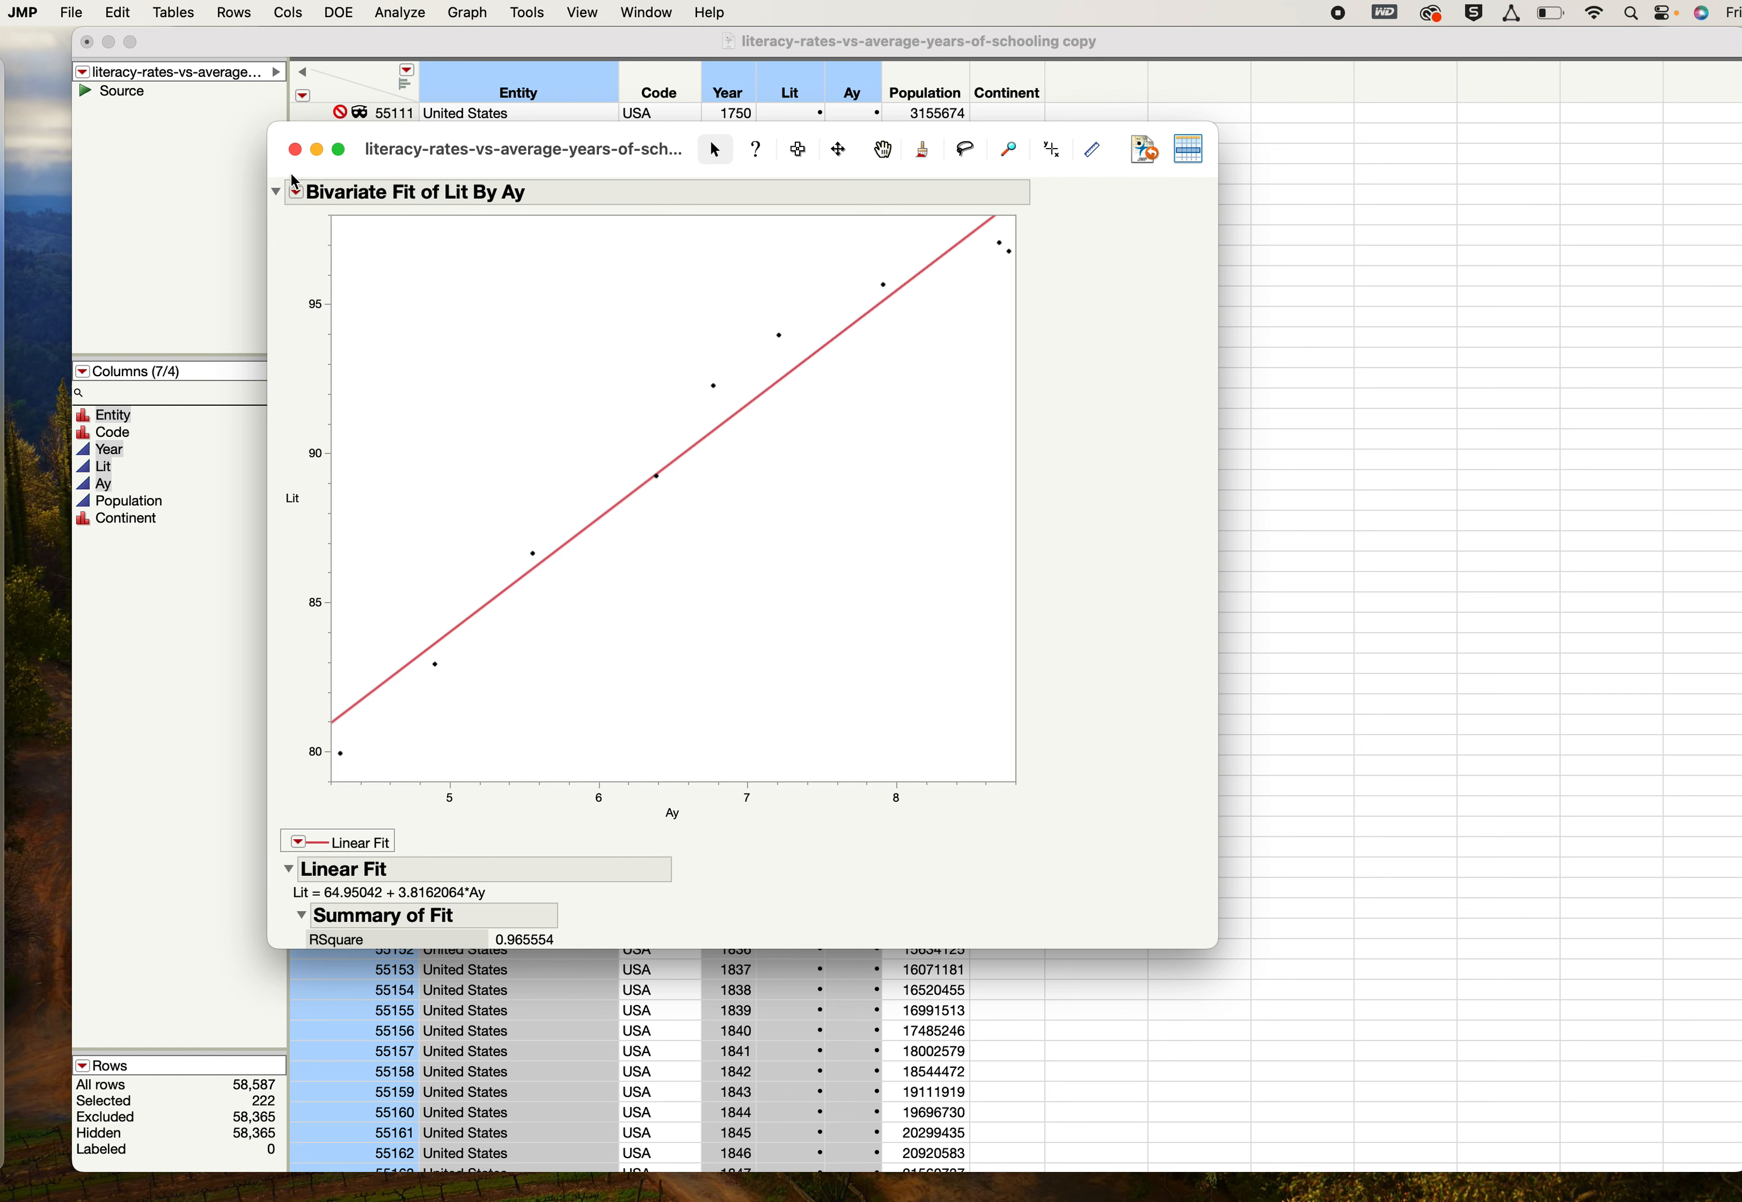
pyautogui.click(300, 203)
pyautogui.moveTo(349, 340)
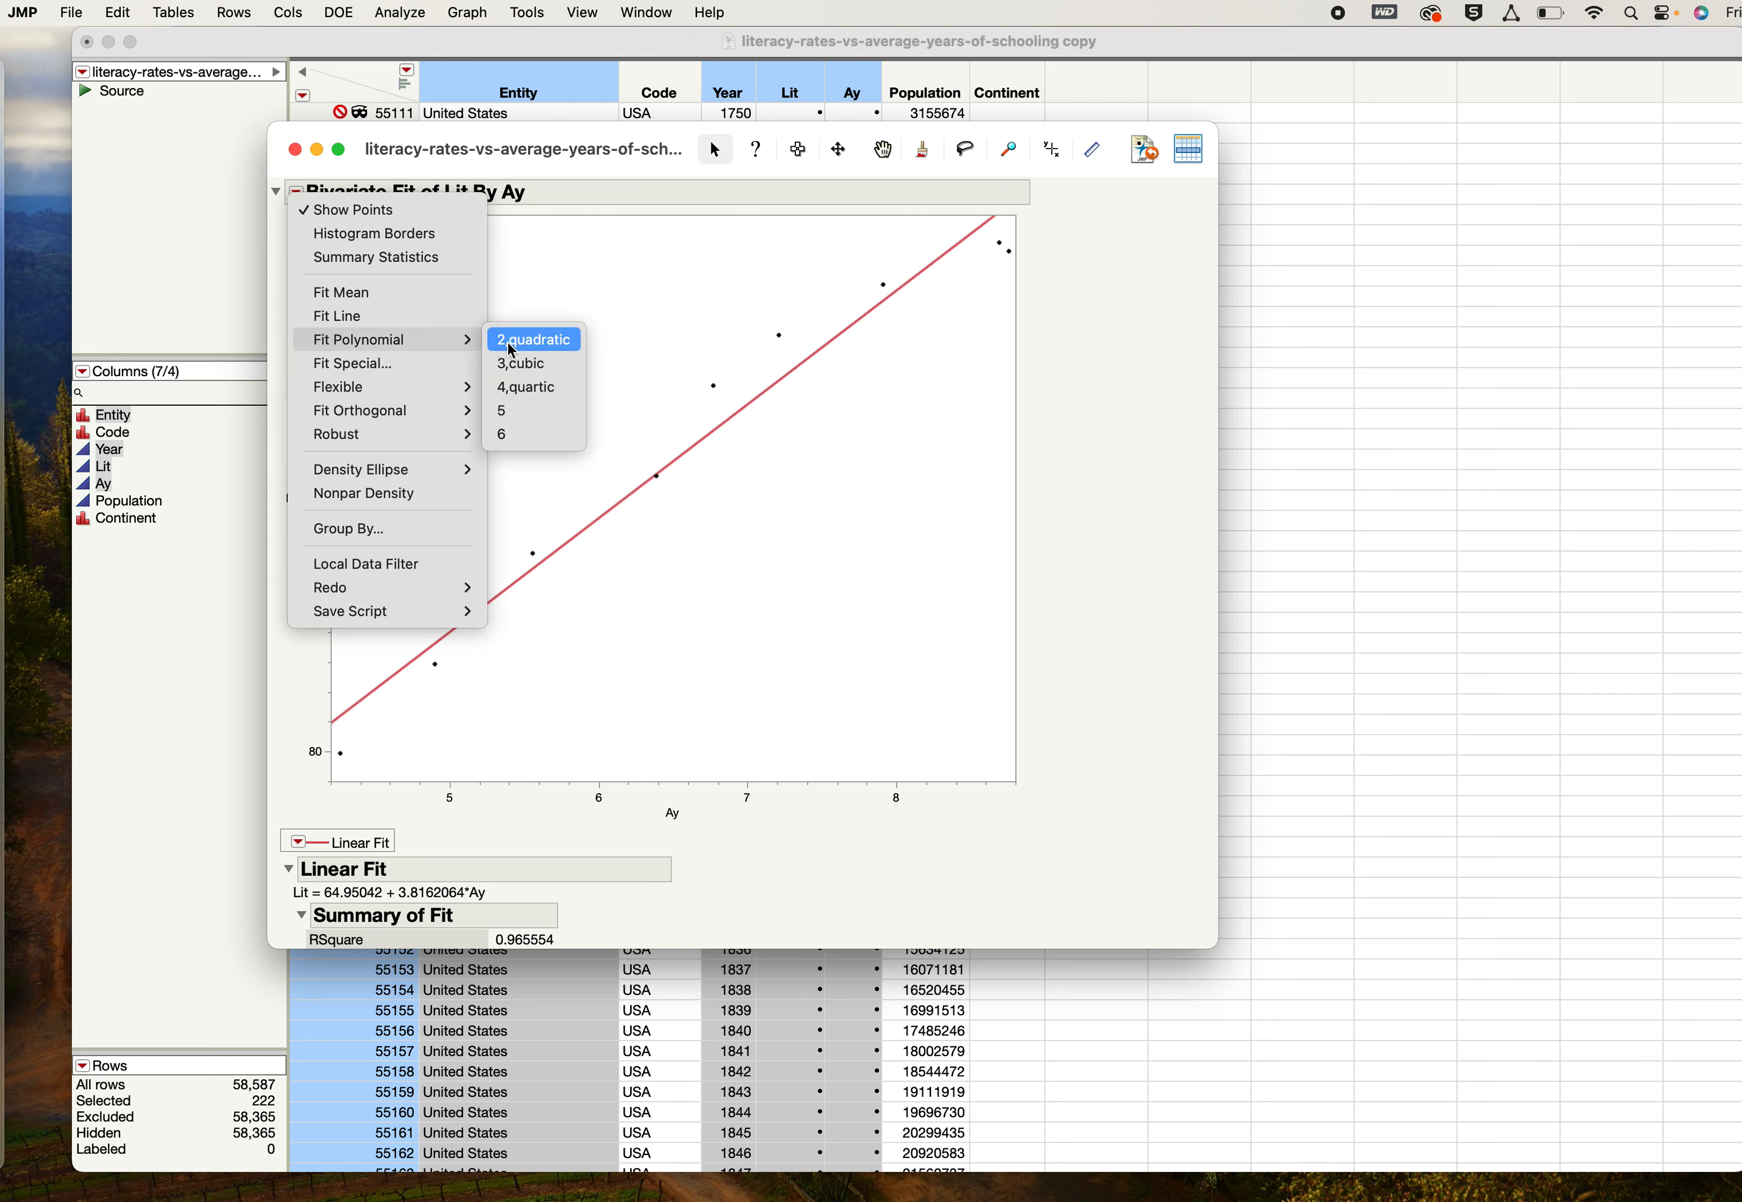
pyautogui.click(523, 388)
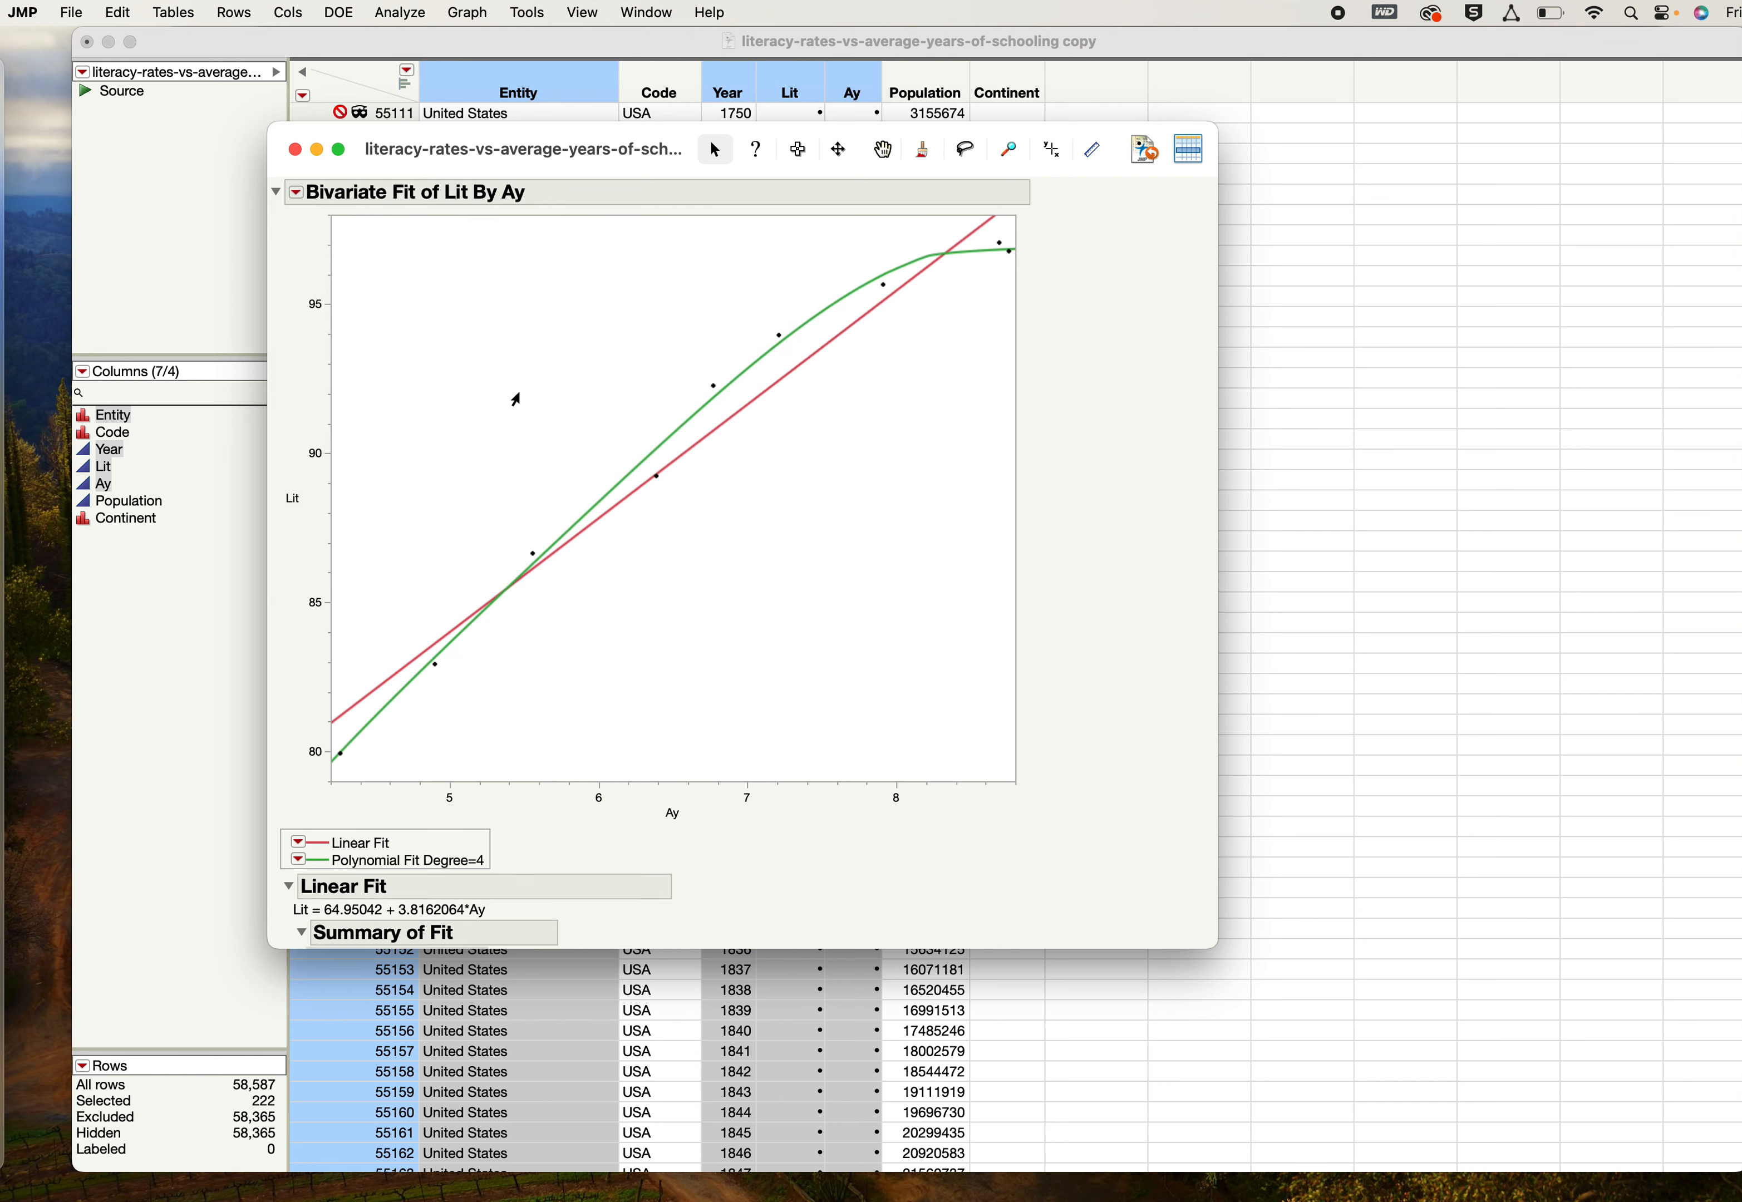
# - Remove the linear fit and the degree 4 polynomial fit from the scatterplot
pyautogui.click(298, 842)
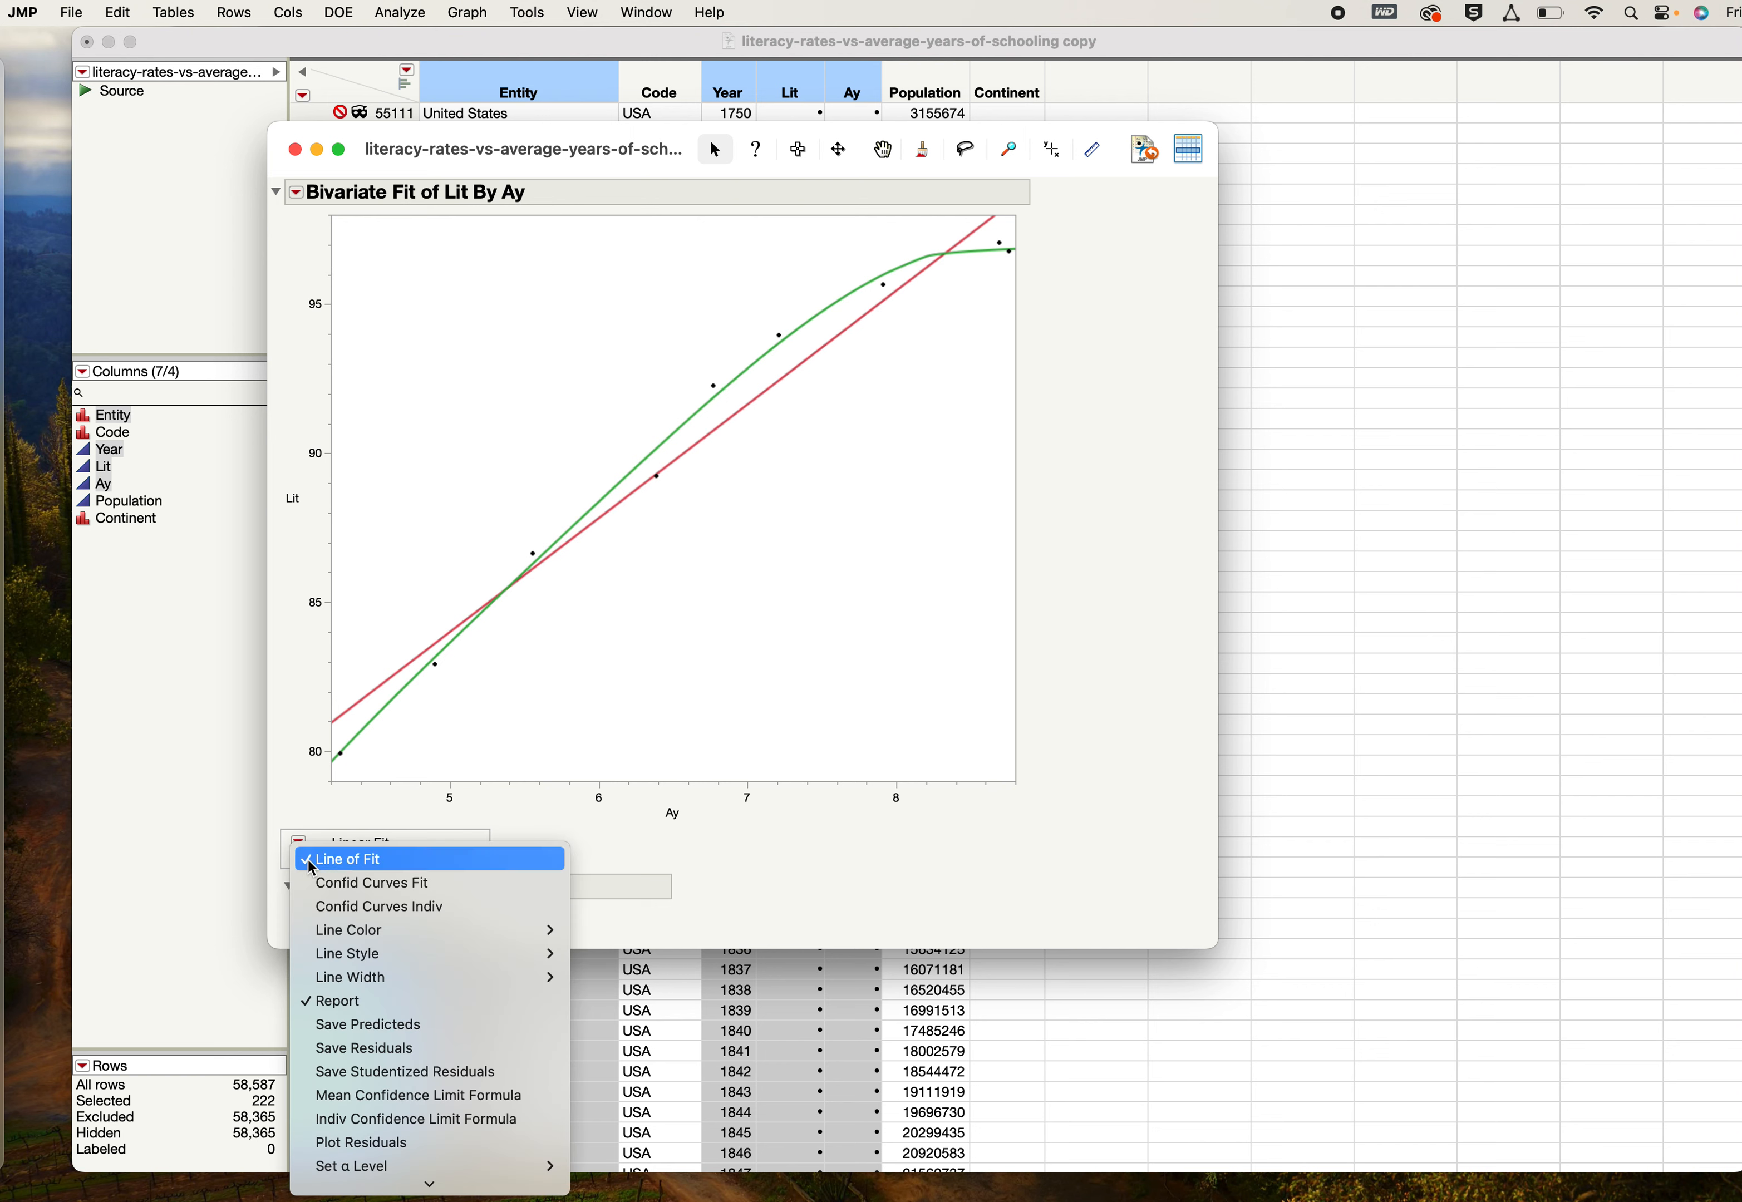
pyautogui.click(372, 1180)
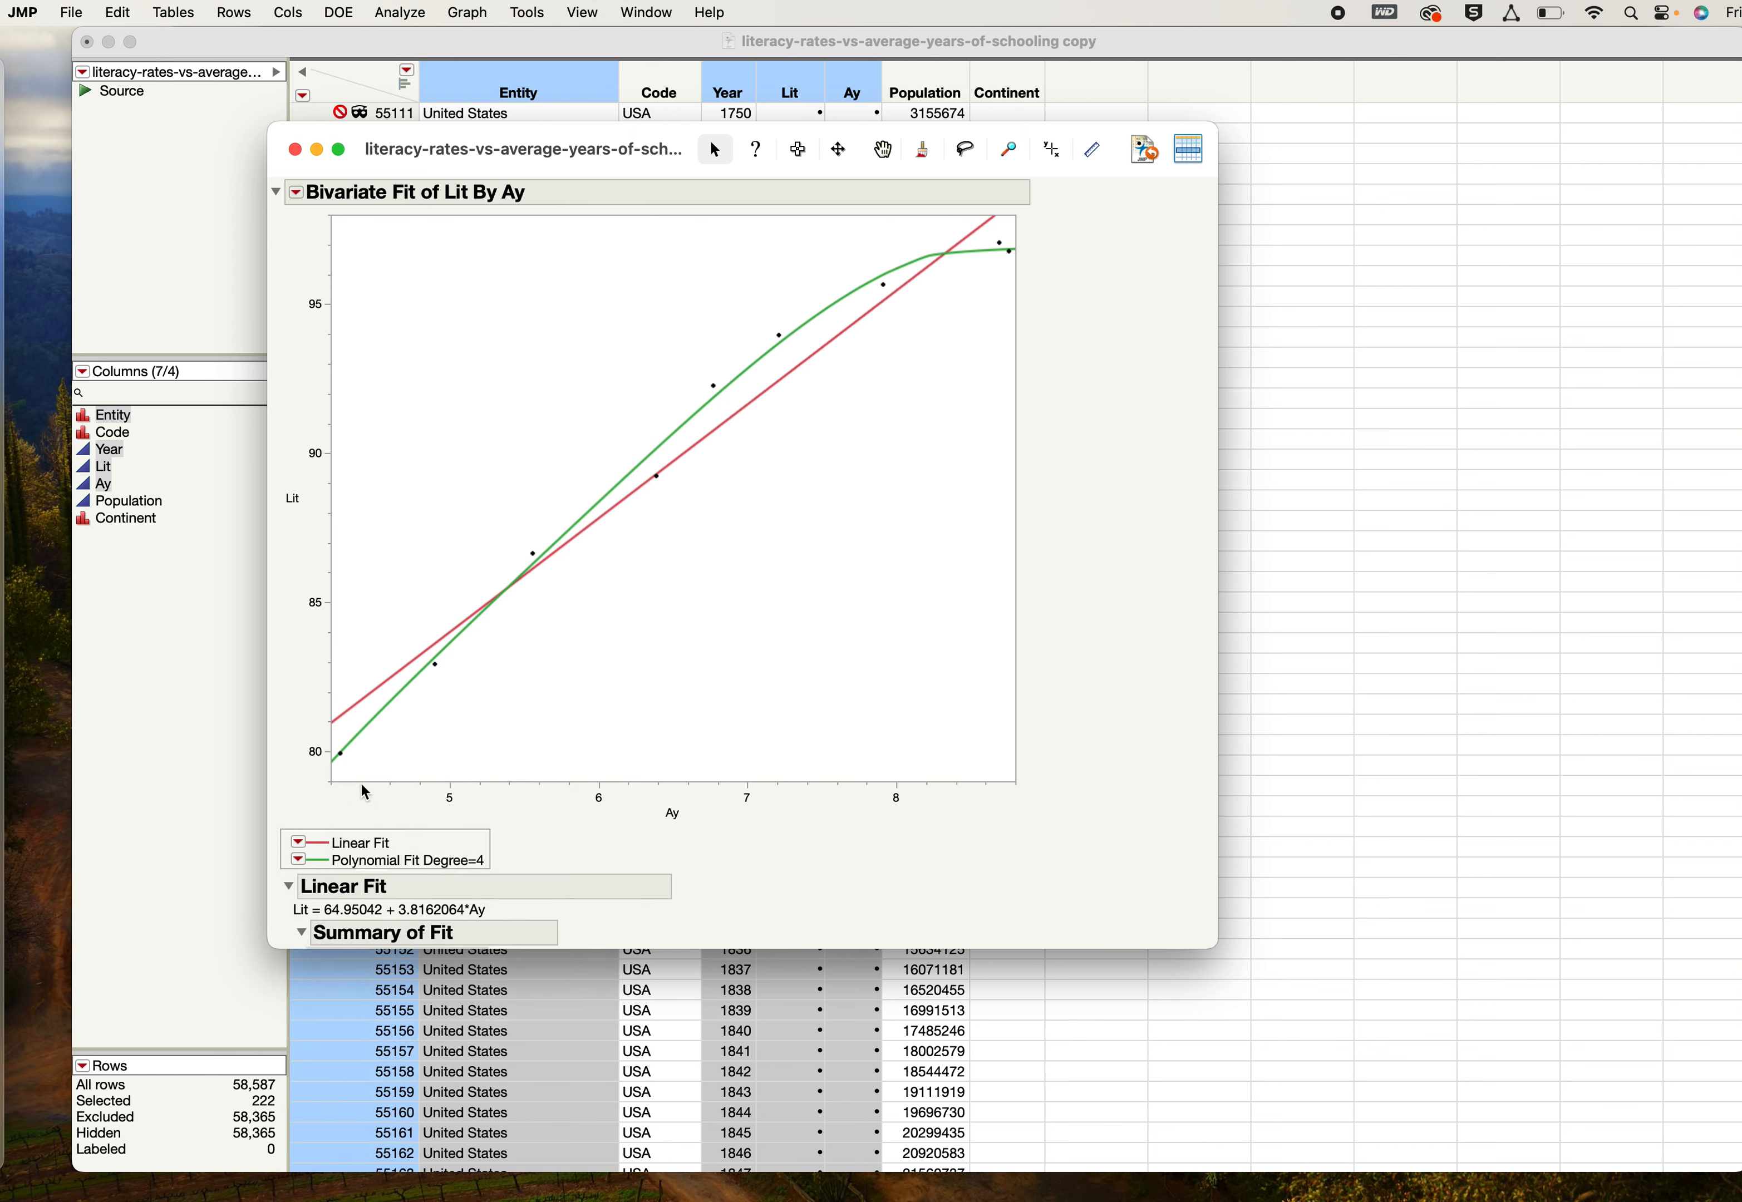
pyautogui.click(298, 843)
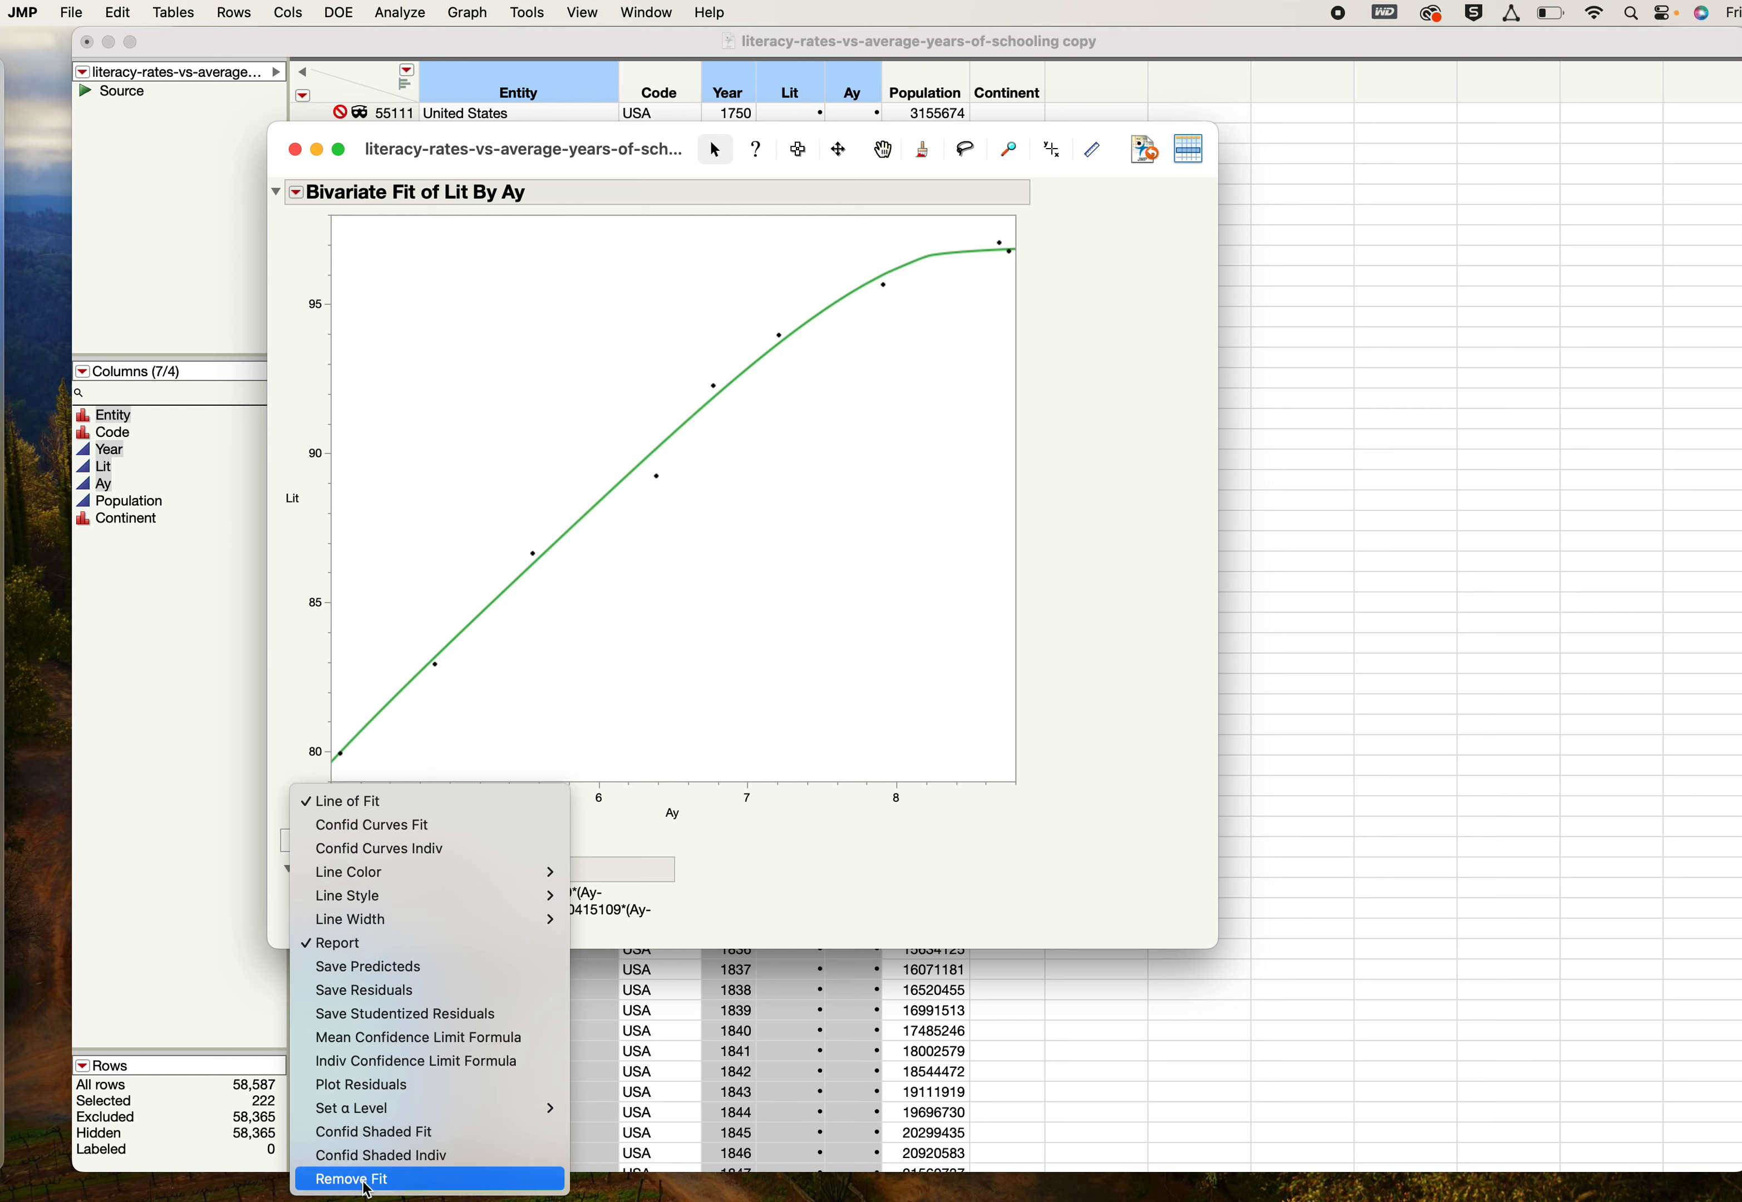
pyautogui.click(369, 1180)
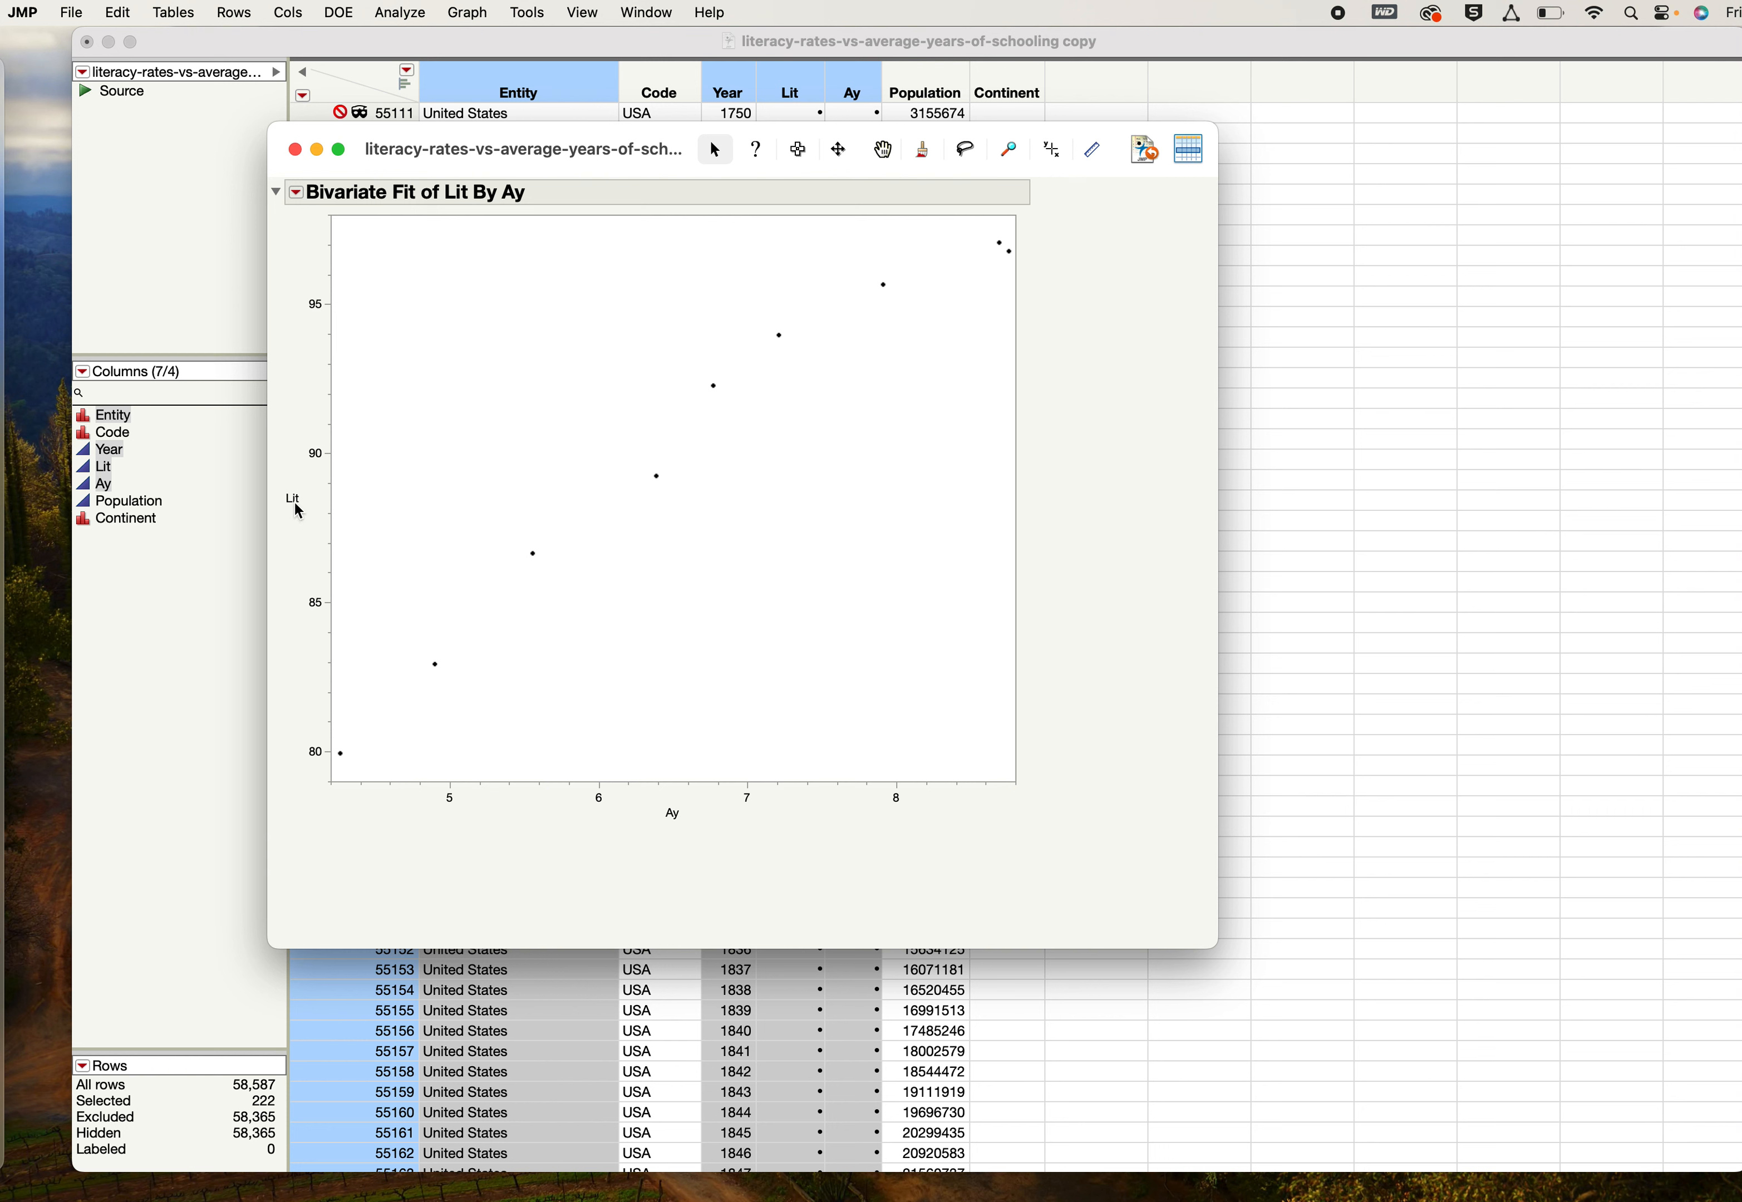
# - Fit a straight line to the Lit by Ay points and set the X axis minimum to 0
pyautogui.click(297, 192)
pyautogui.click(350, 315)
pyautogui.doubleClick(752, 795)
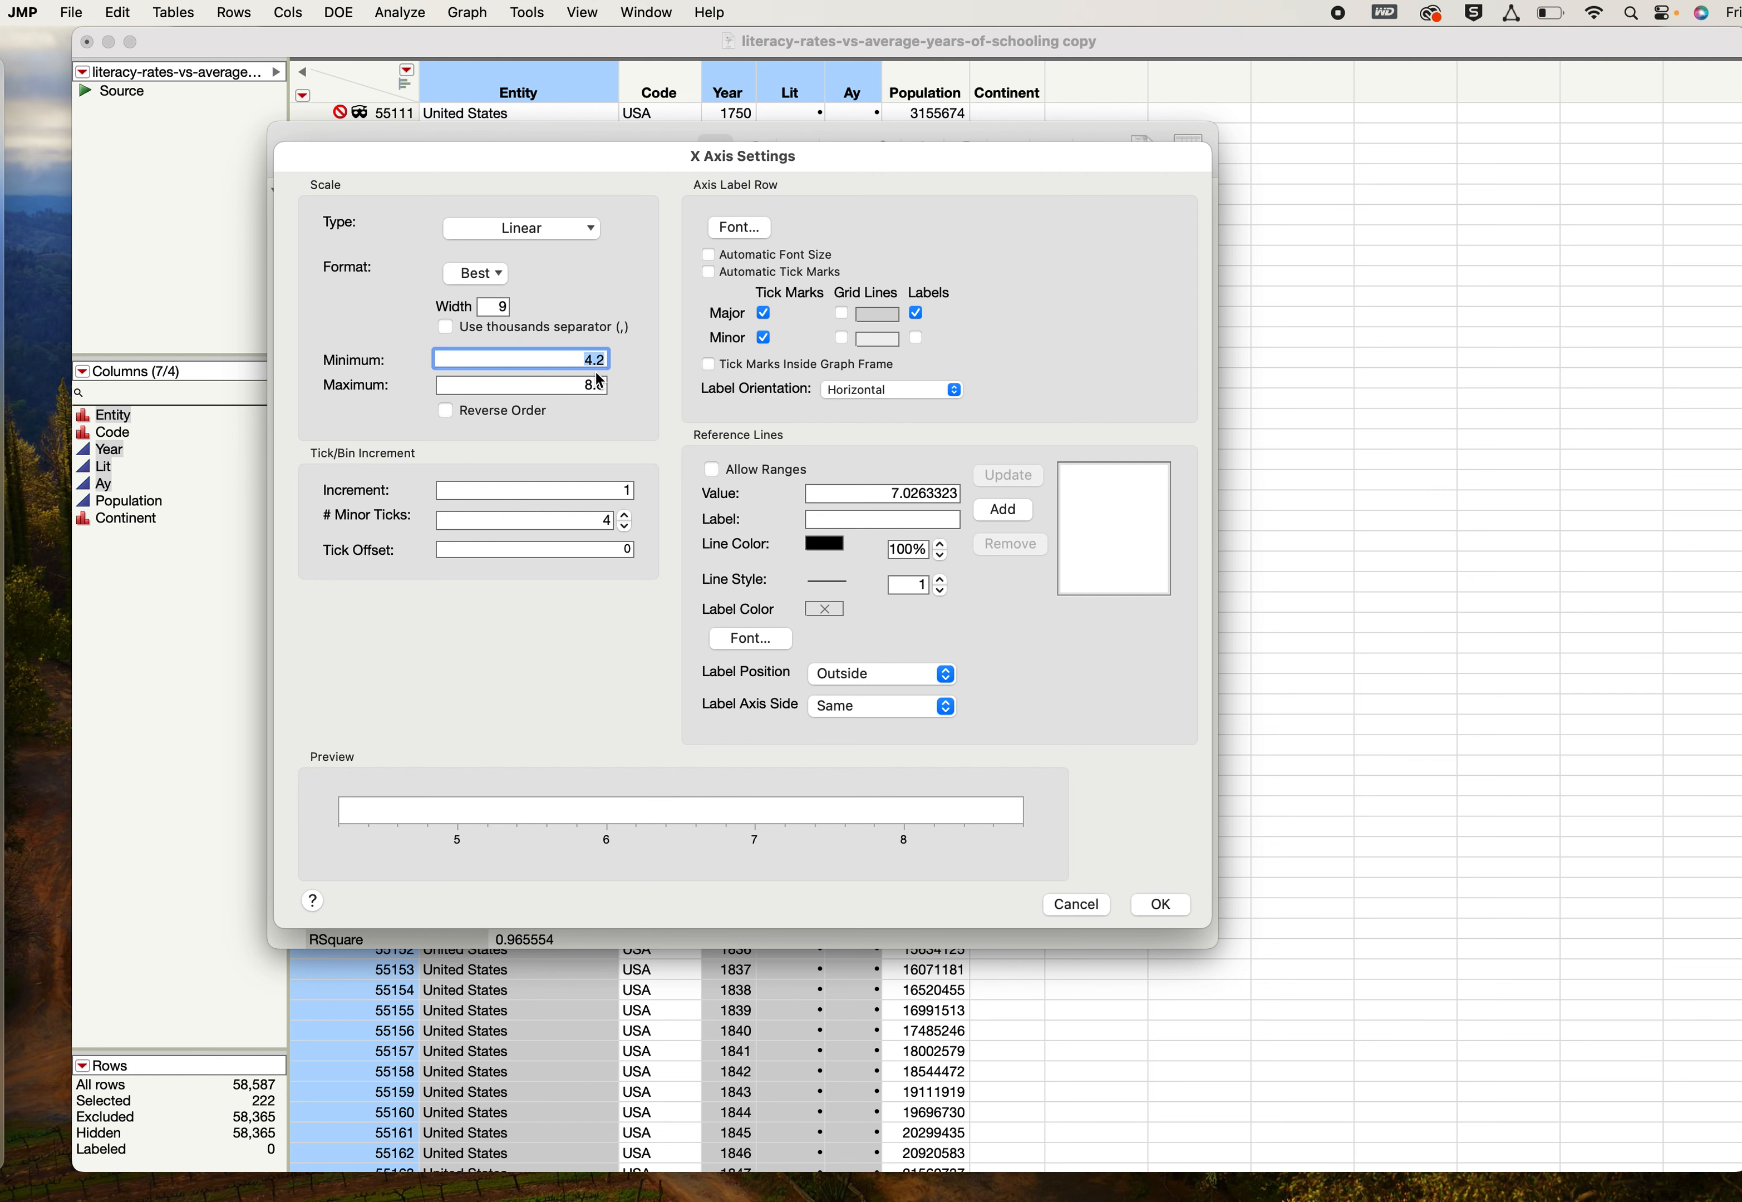
pyautogui.write('0')
pyautogui.click(1162, 905)
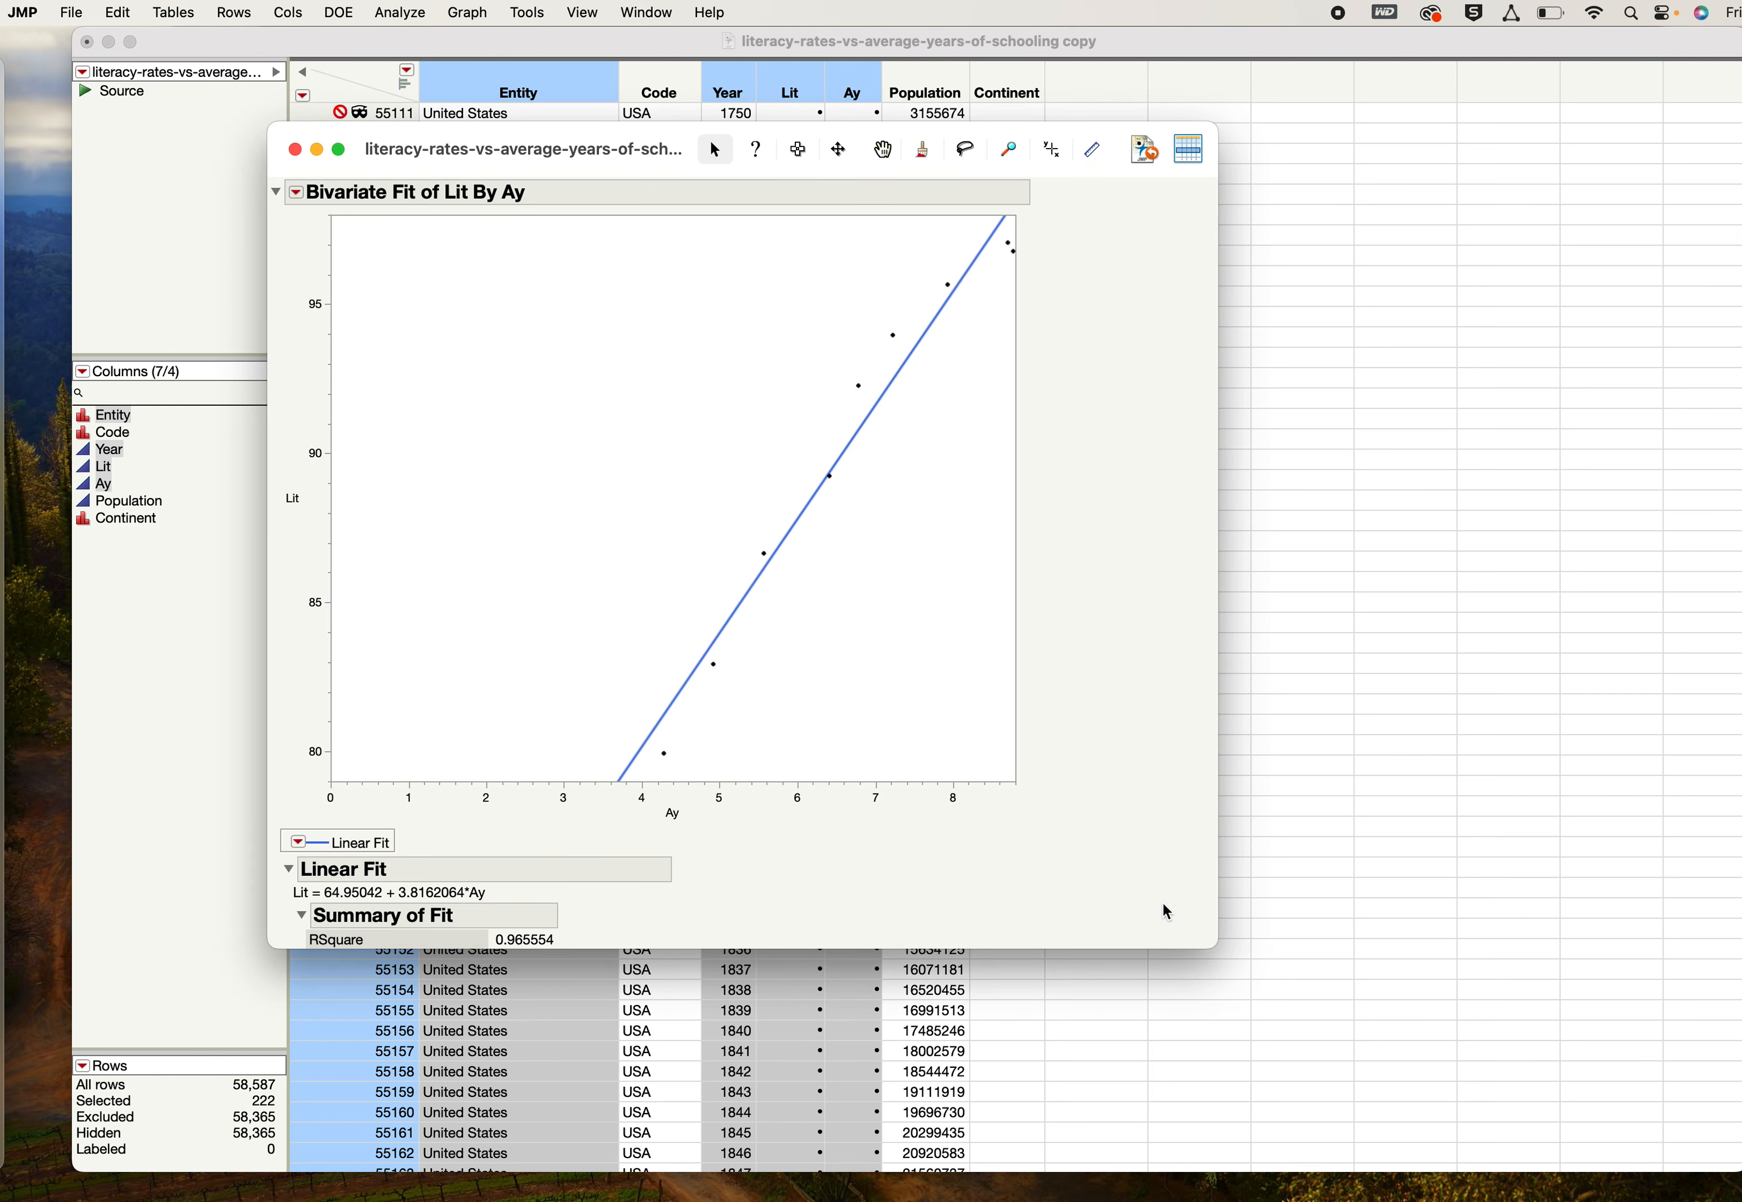
# - Set the minimum of the Lit (Y) axis to 50
pyautogui.doubleClick(318, 455)
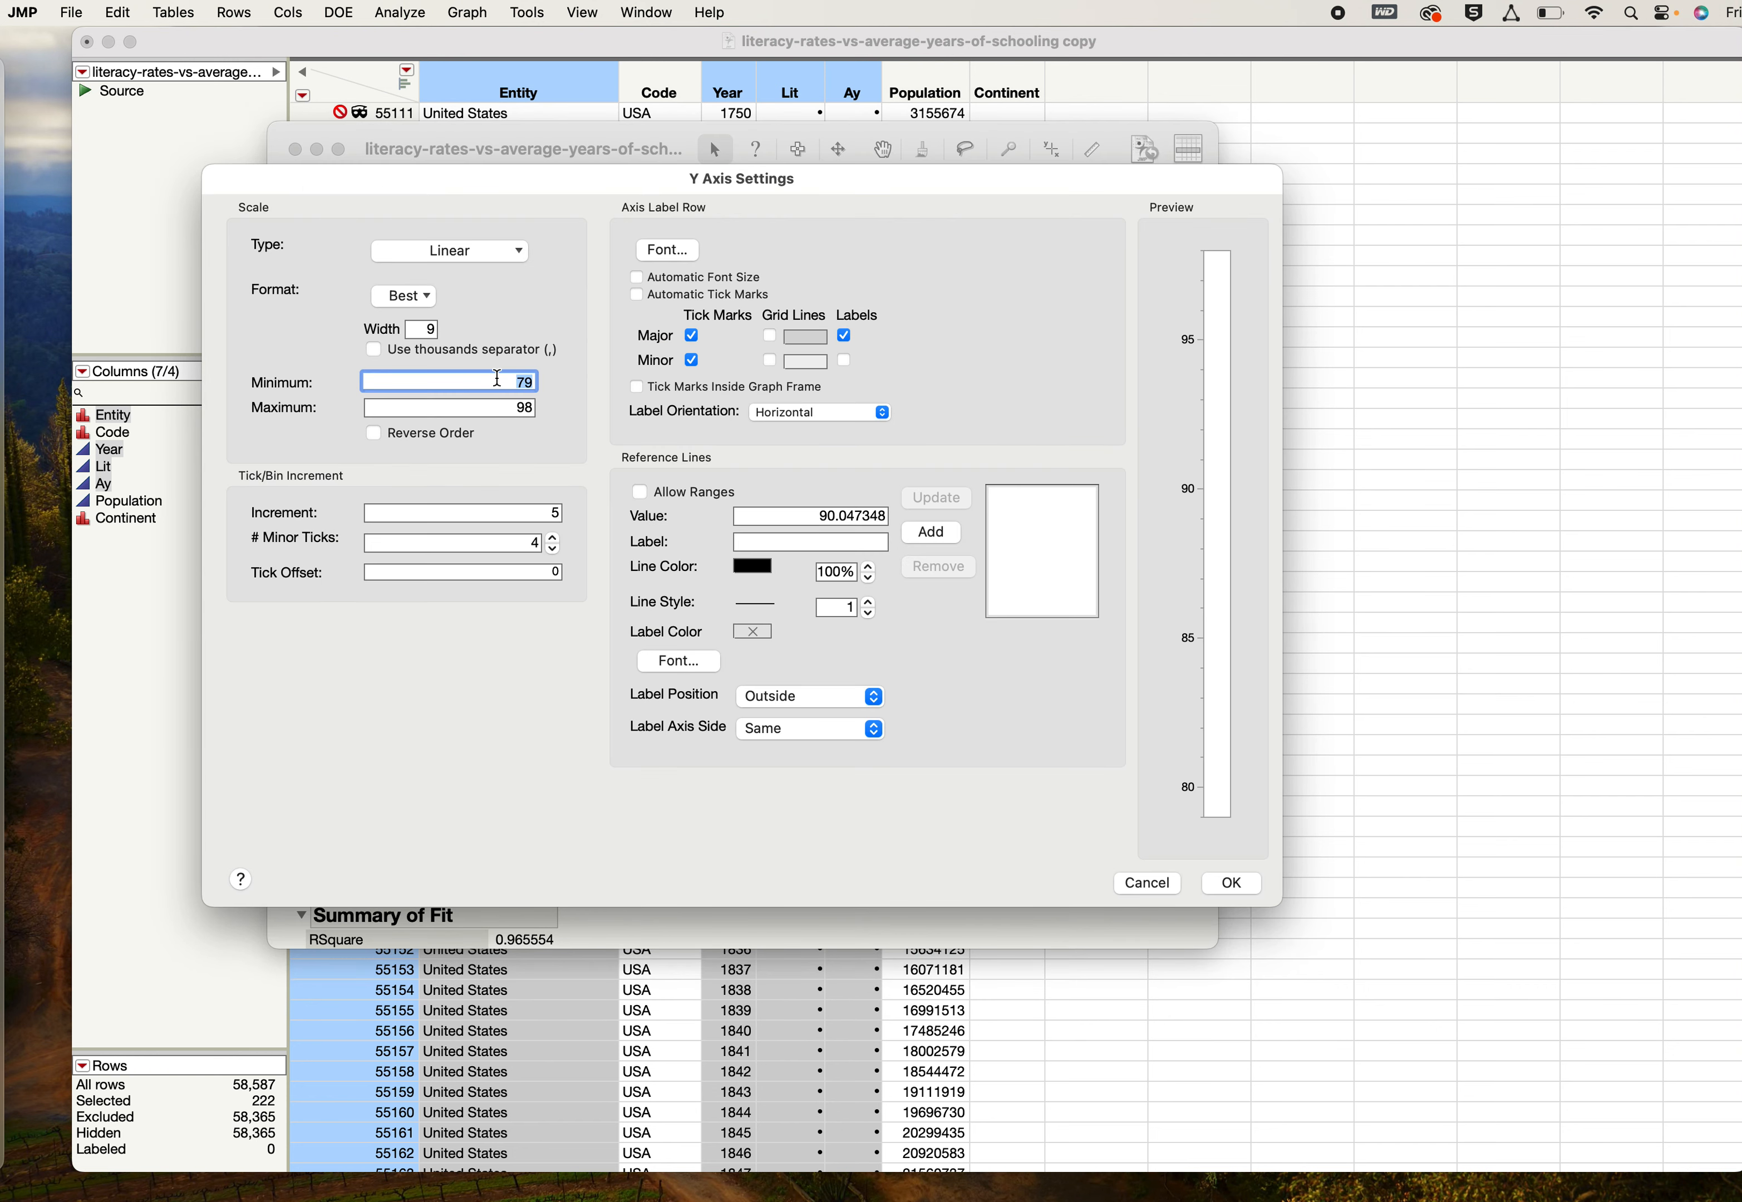
pyautogui.write('50')
pyautogui.click(1234, 882)
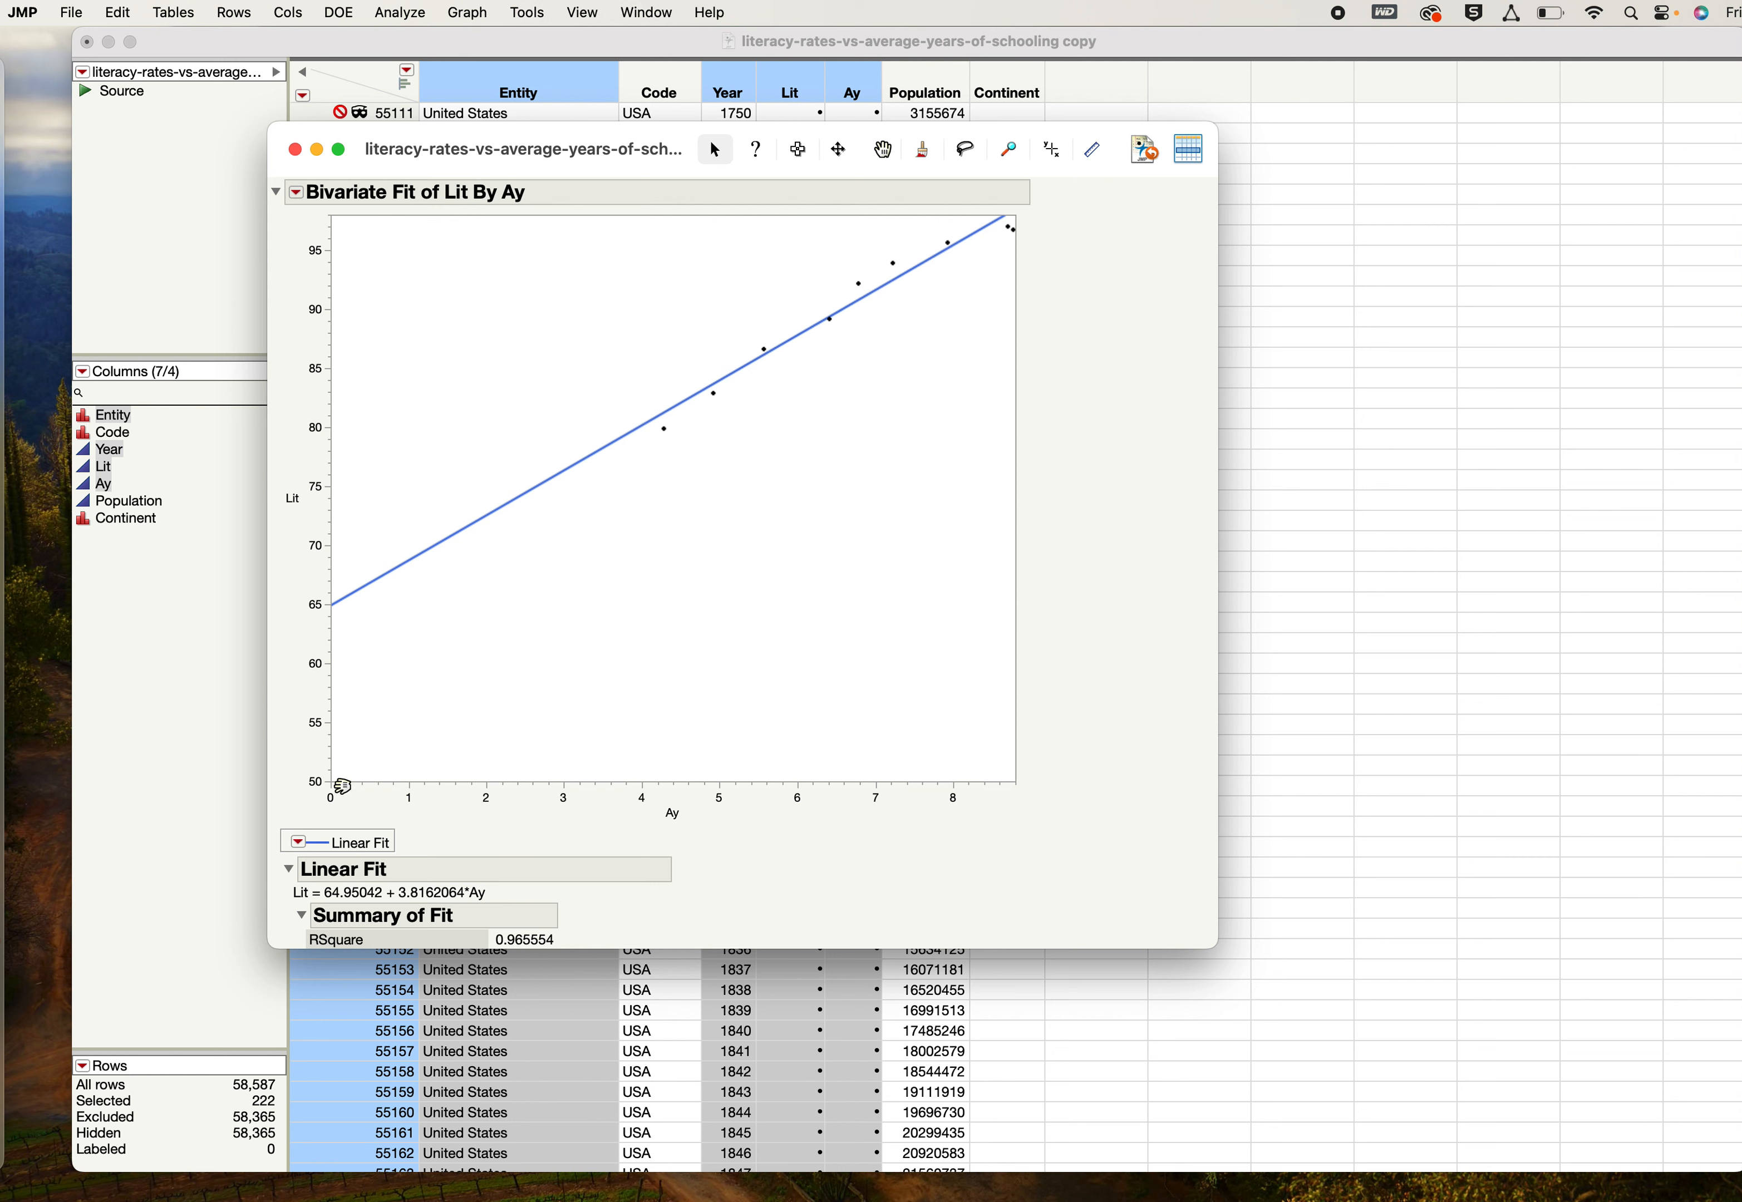
# - Set the minimum of the Lit (Y) axis to 0
pyautogui.doubleClick(320, 733)
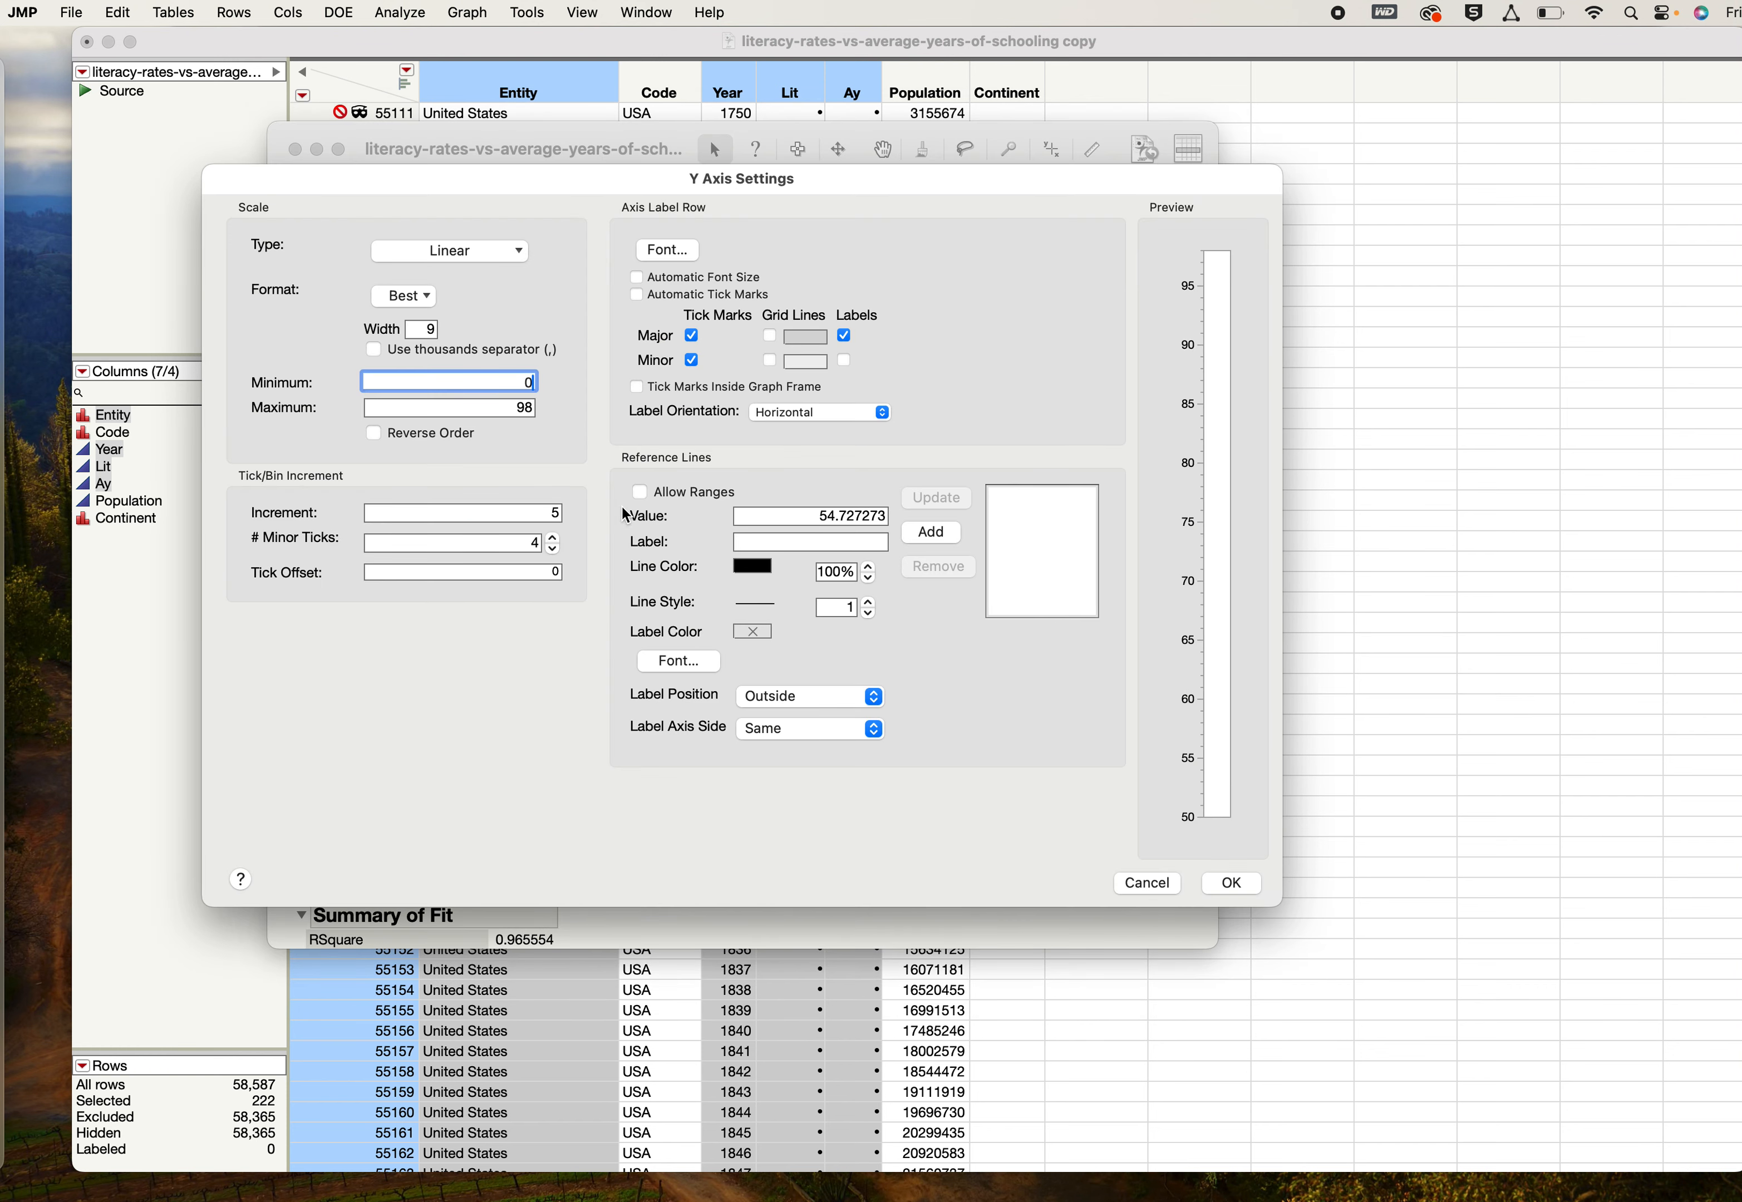
pyautogui.write('0')
pyautogui.click(1232, 884)
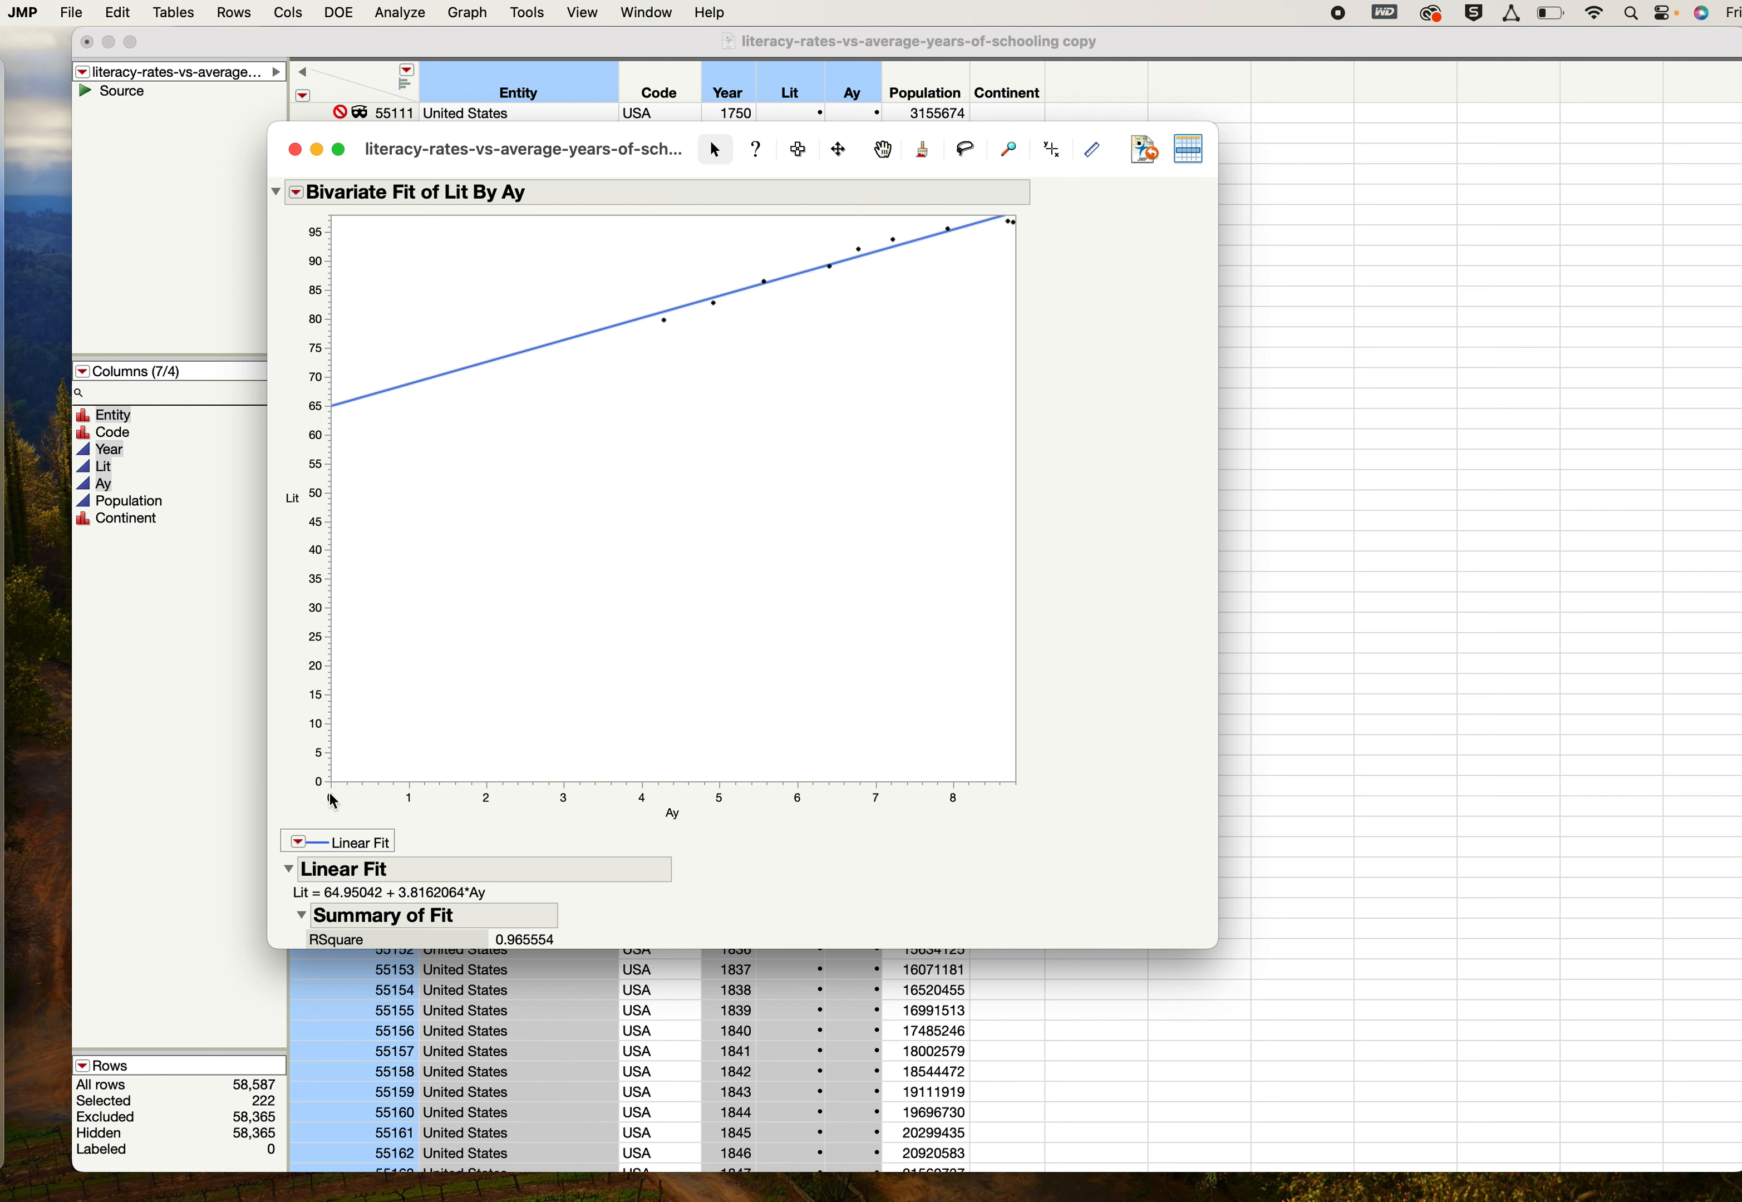
# - Add a second linear fit to the scatterplot and remove that duplicate again
pyautogui.click(299, 194)
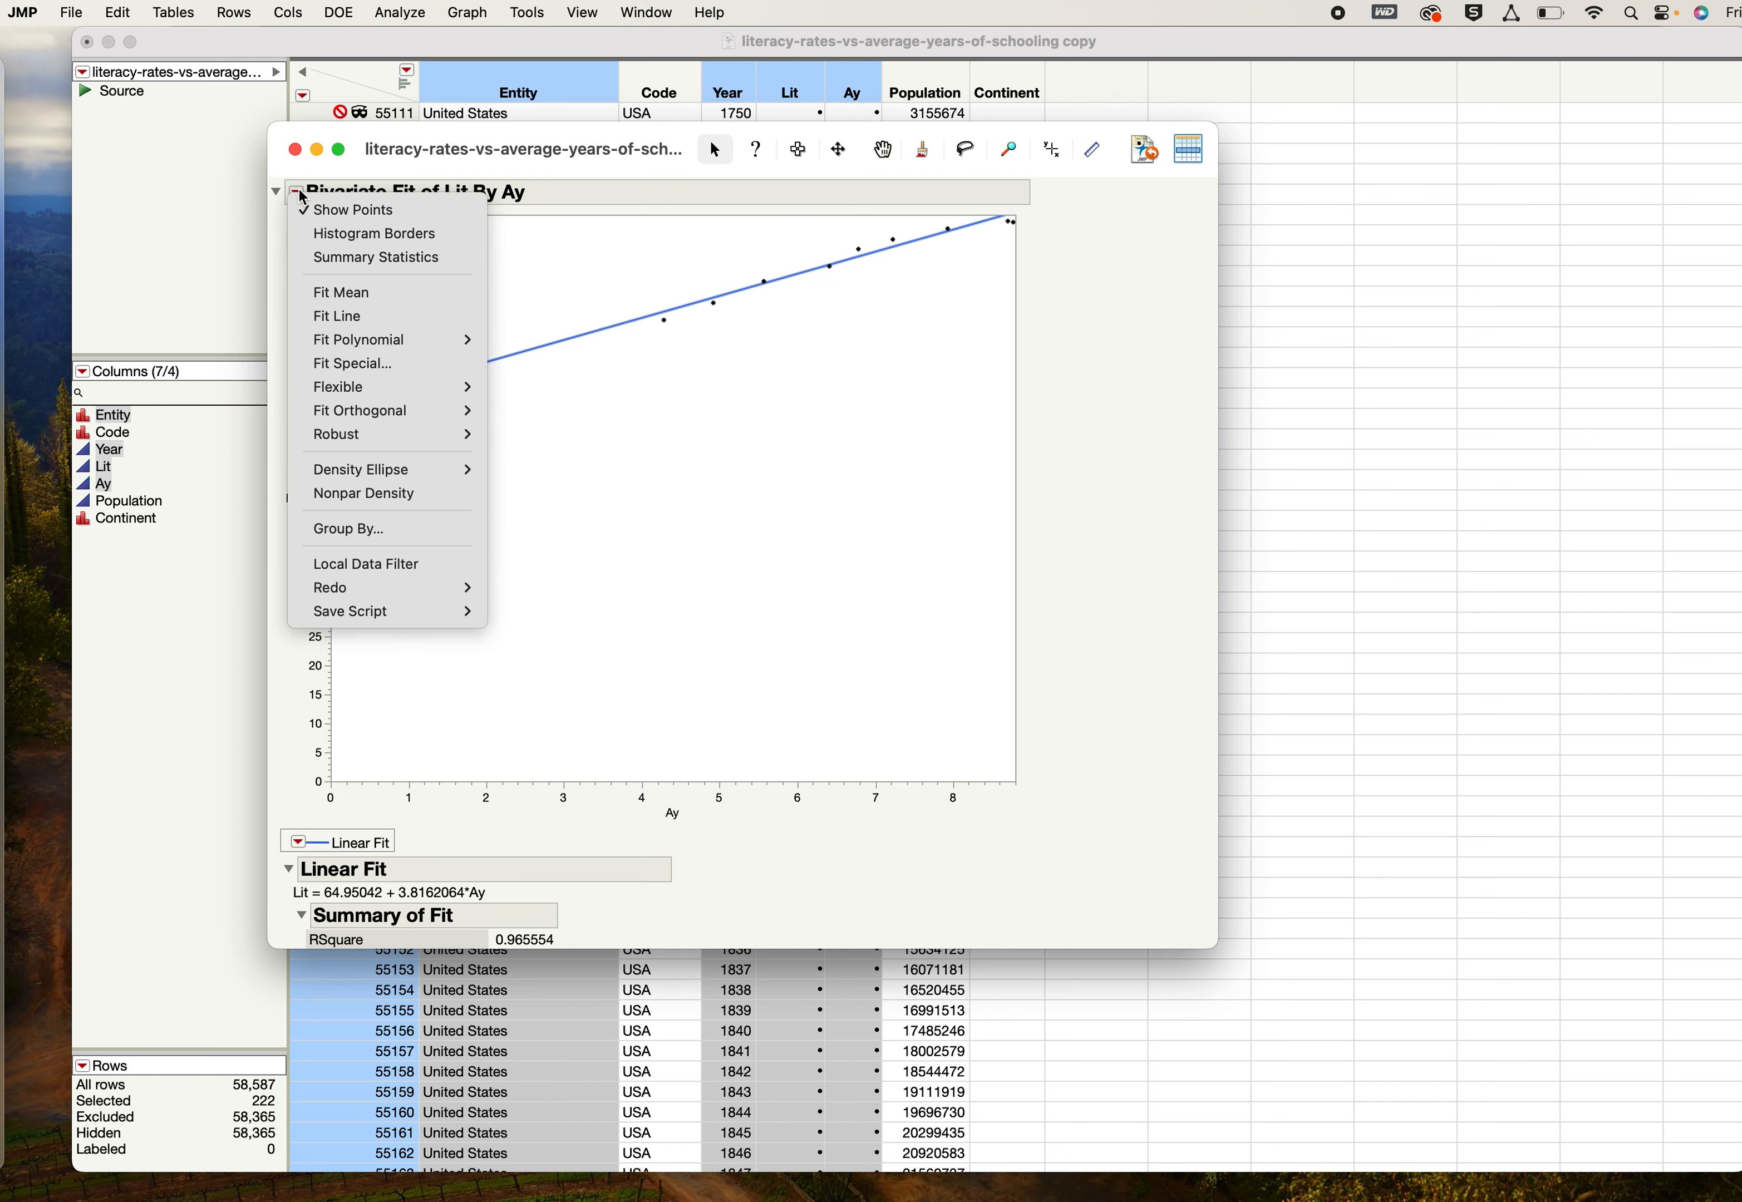
pyautogui.click(725, 406)
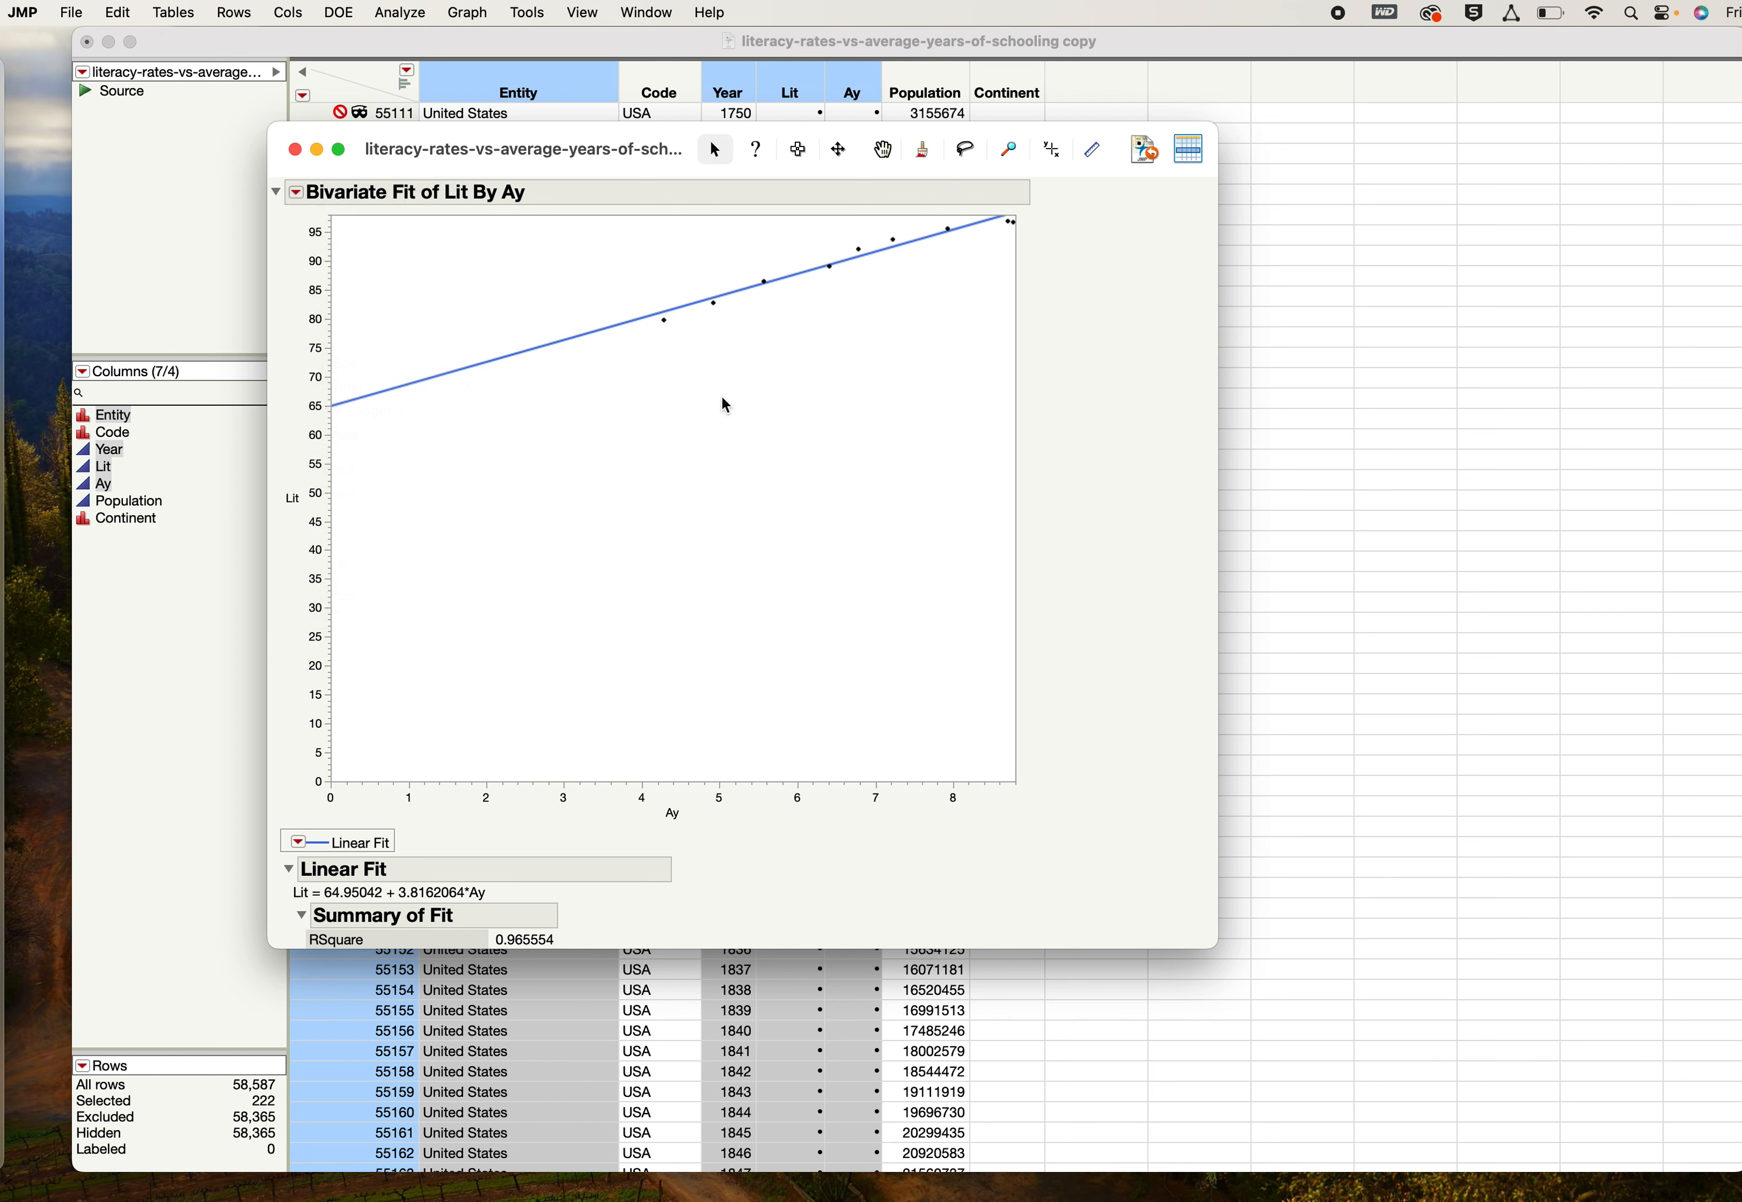
pyautogui.click(299, 196)
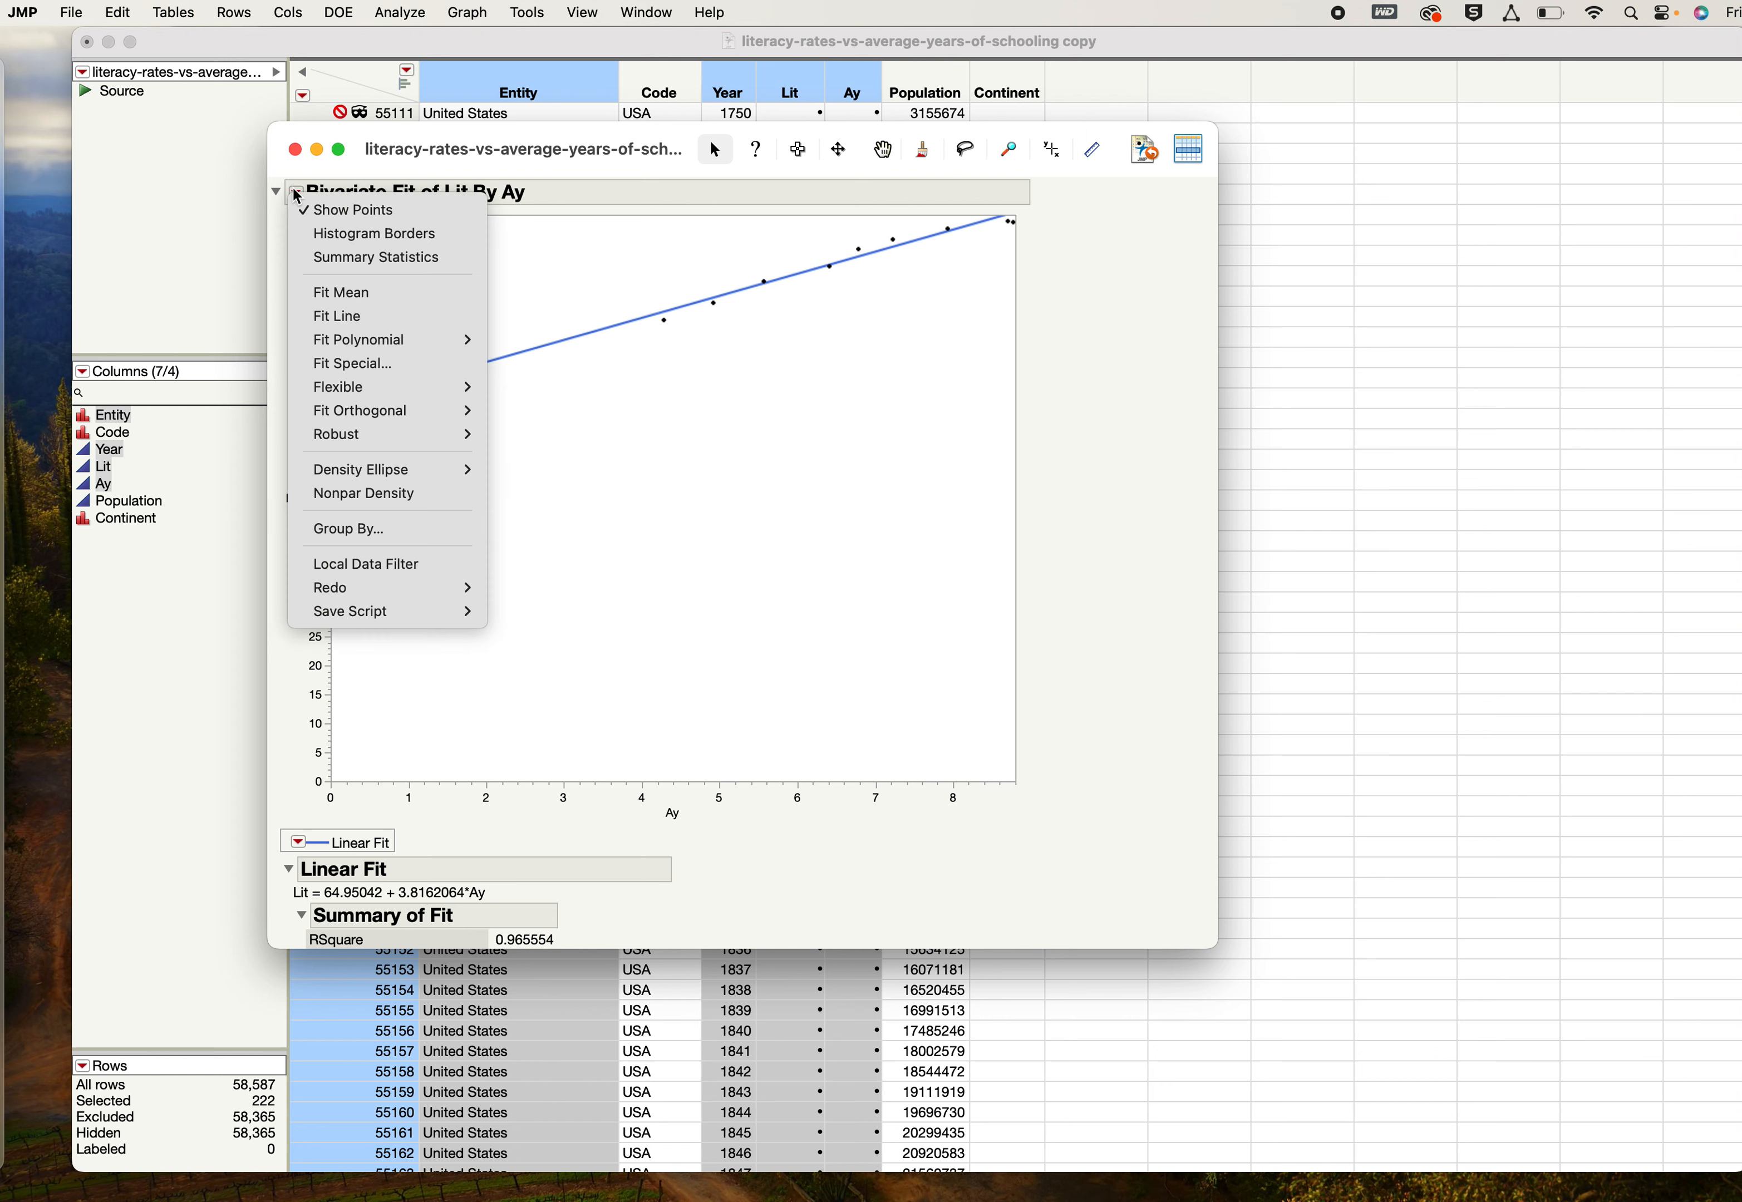
pyautogui.click(352, 322)
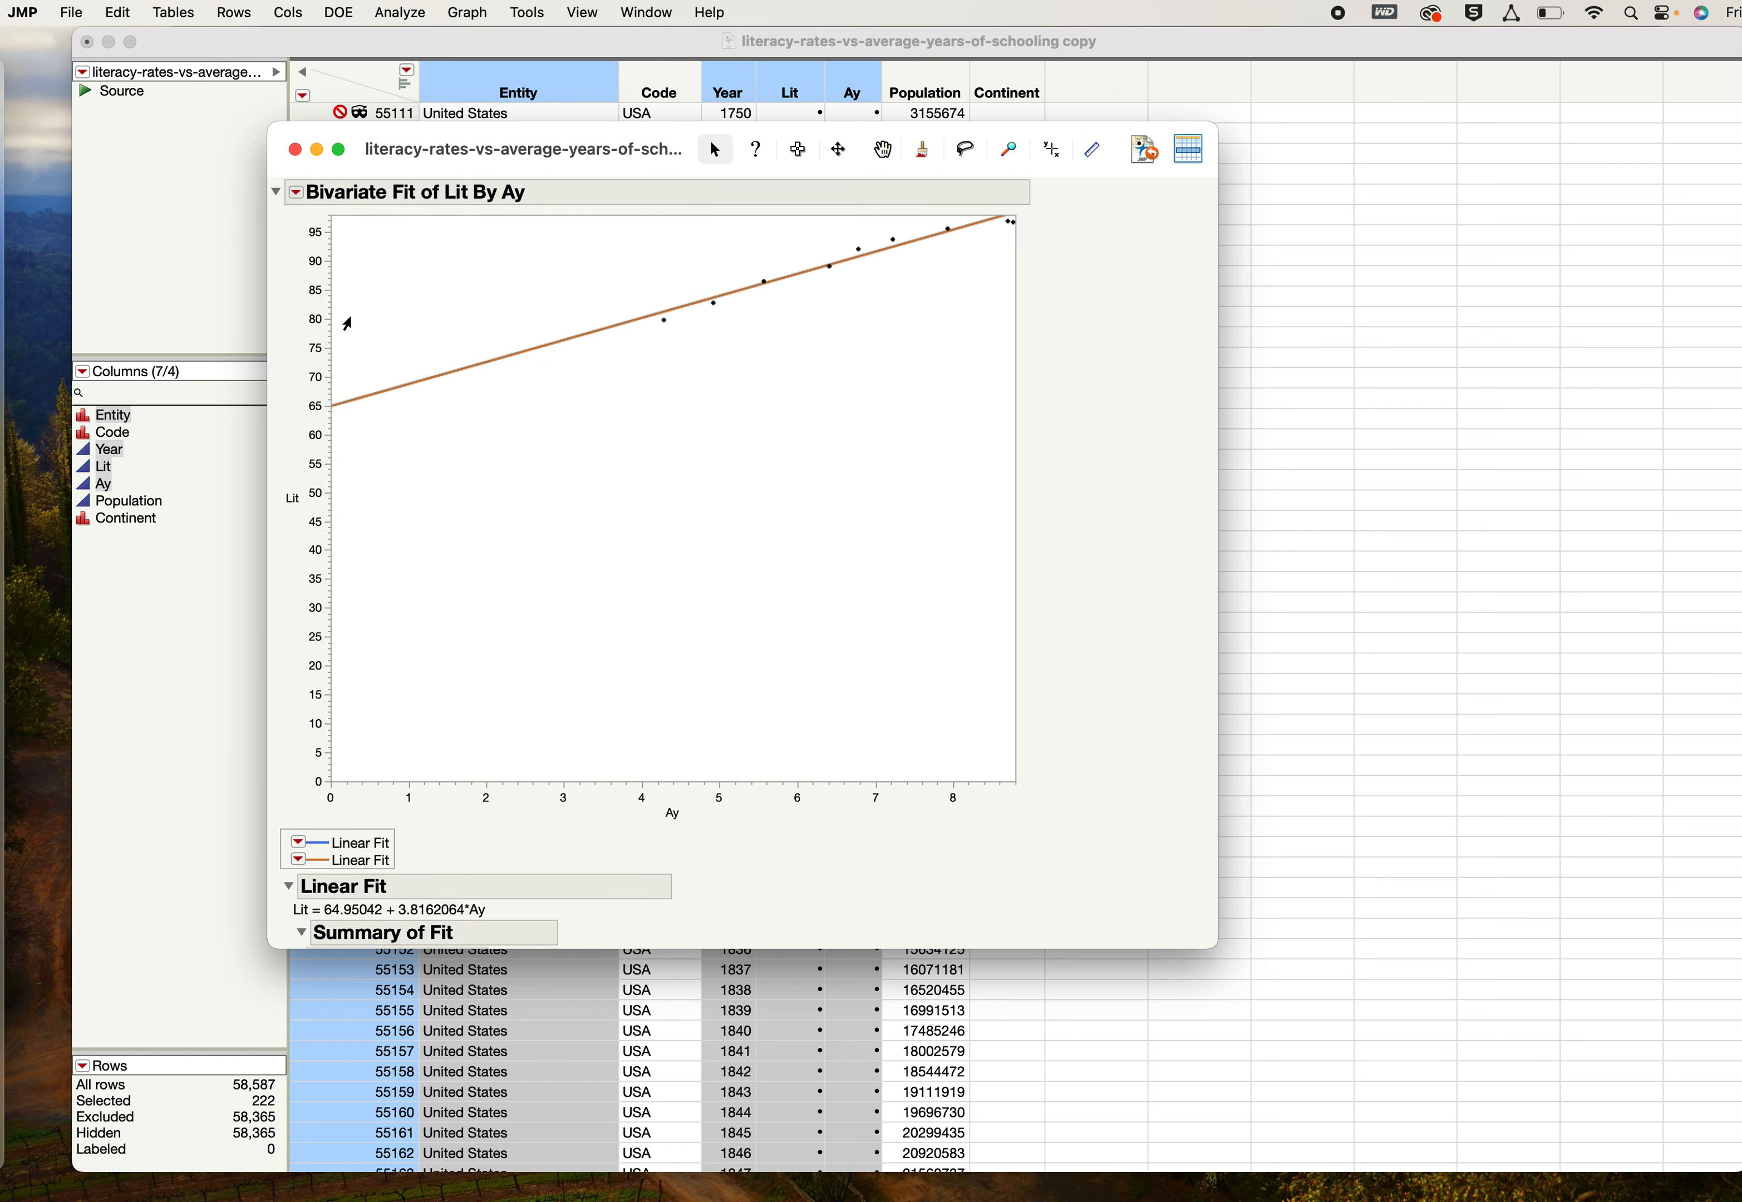
pyautogui.click(297, 862)
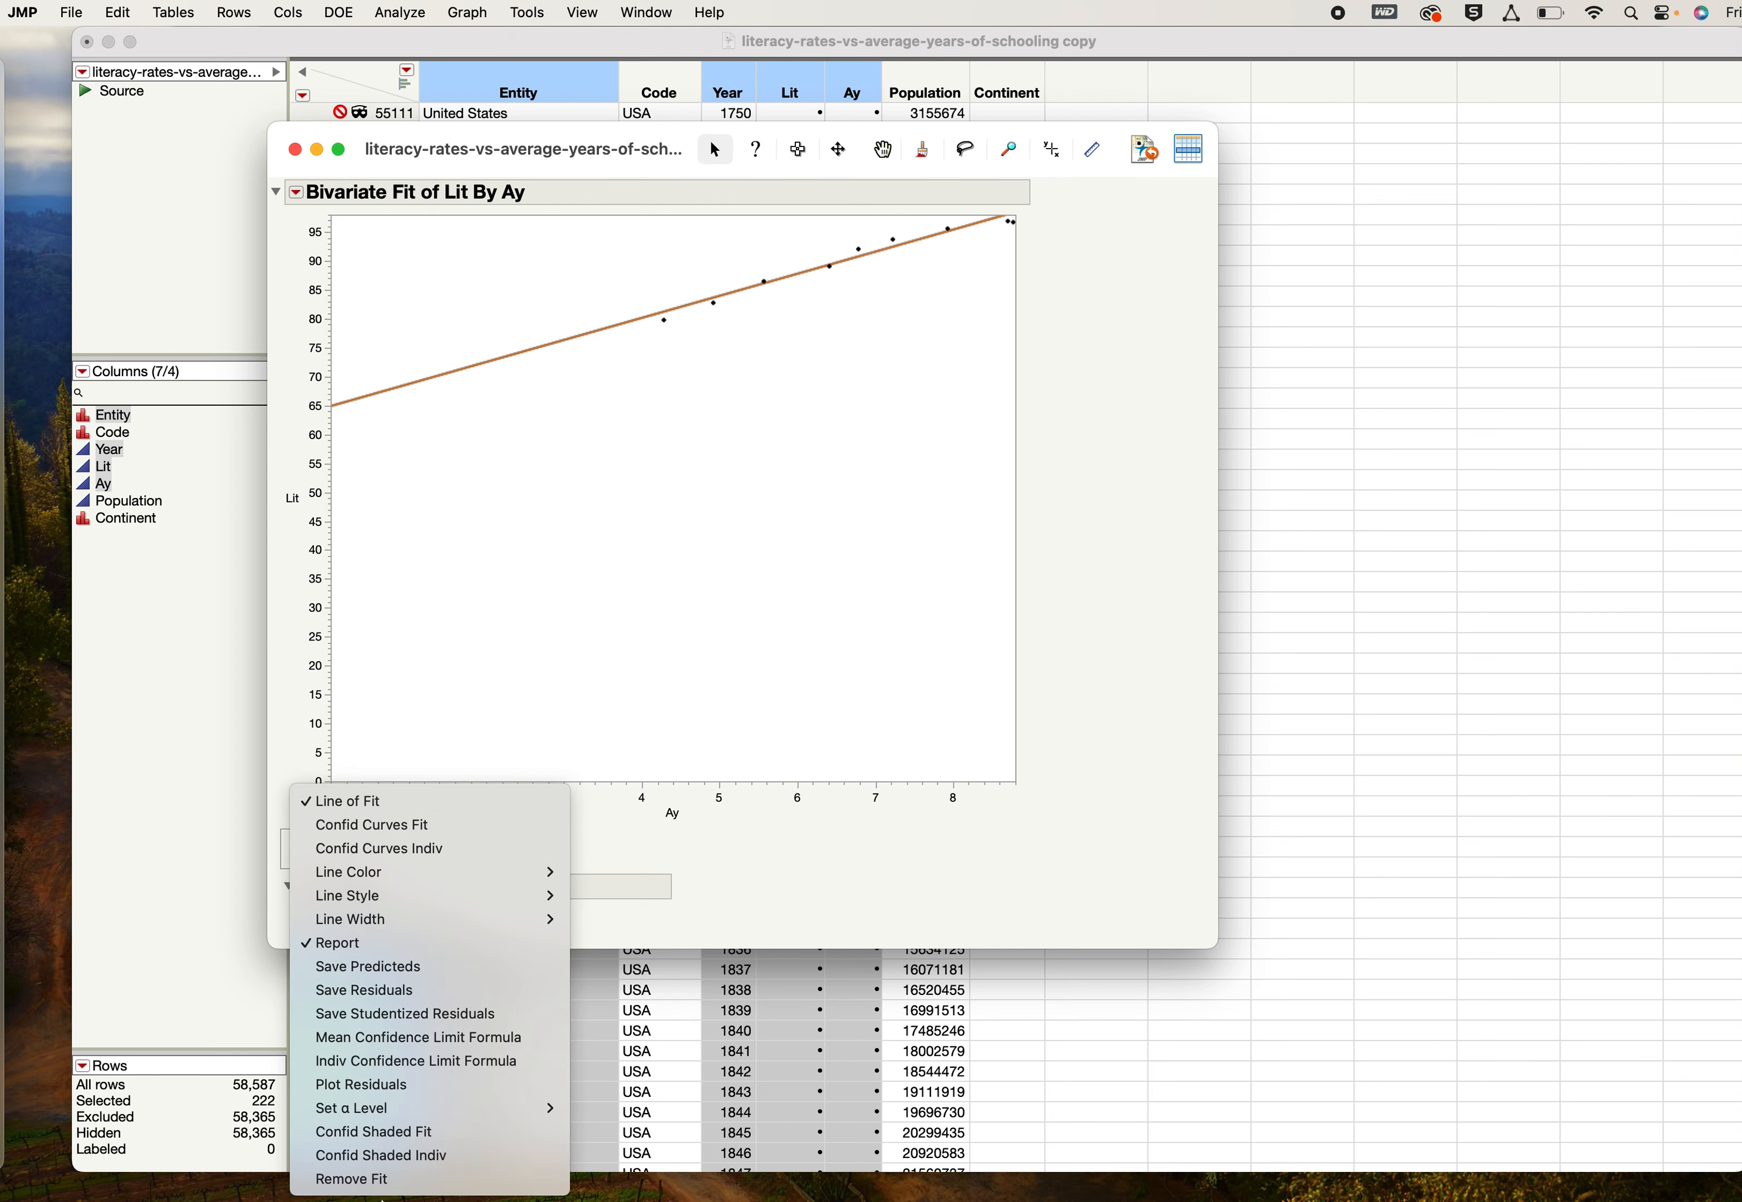
pyautogui.click(384, 1188)
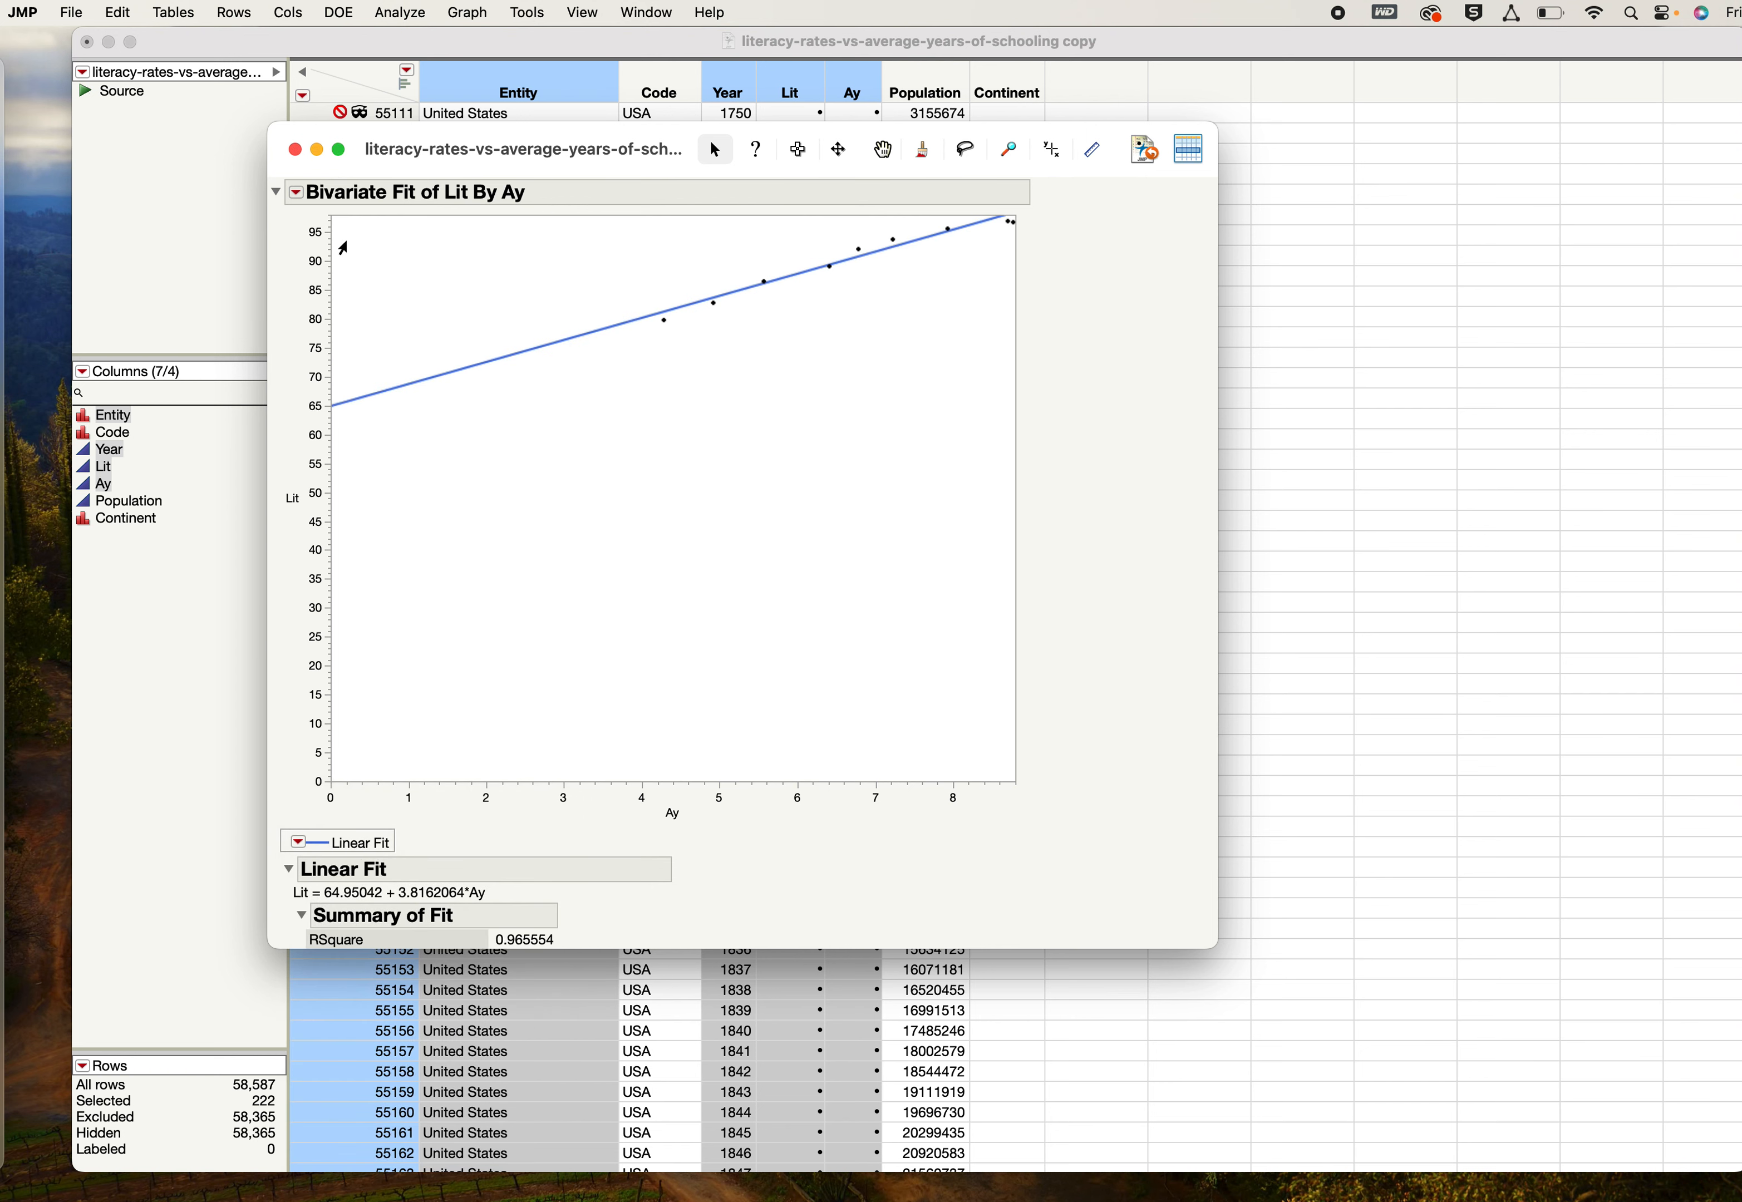
# - Add a special linear fit with the intercept constrained to 0 and no transformations
pyautogui.click(296, 195)
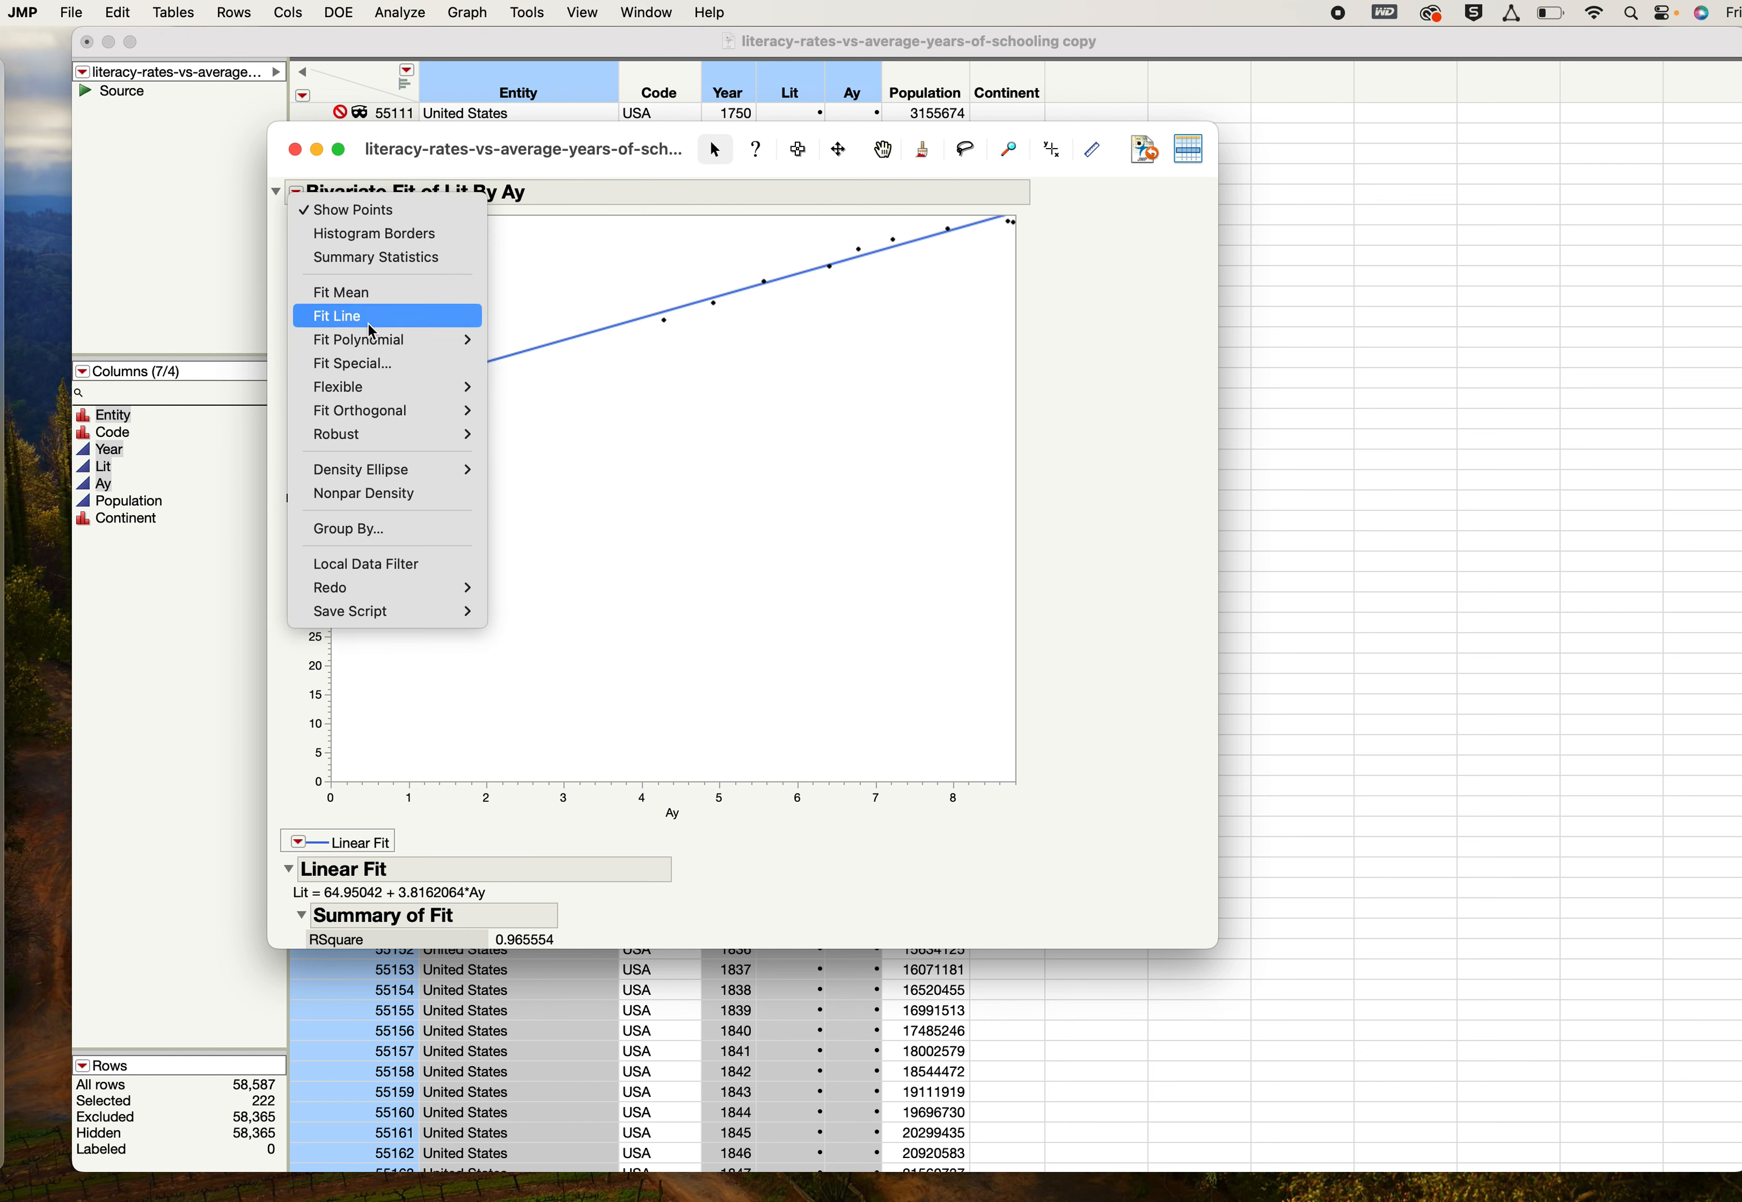
pyautogui.click(374, 364)
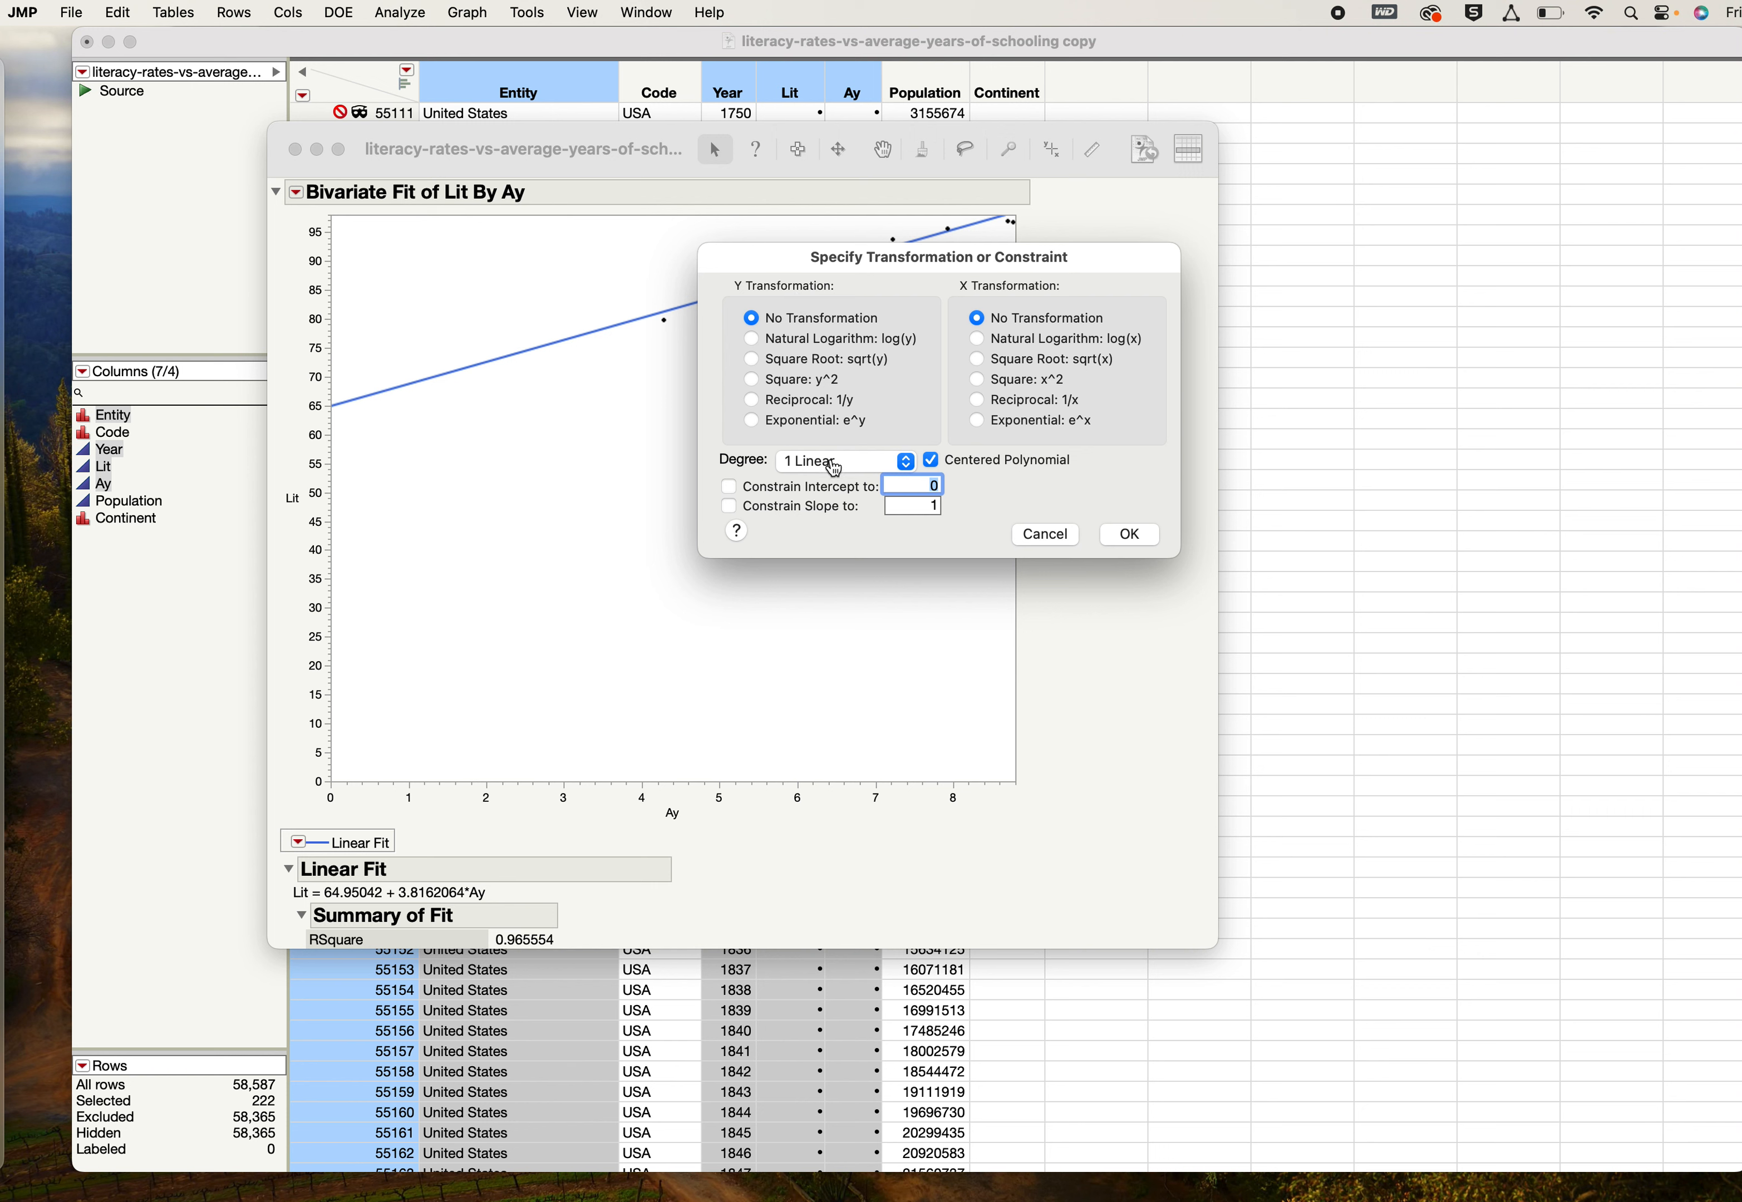
pyautogui.click(729, 487)
pyautogui.click(1128, 541)
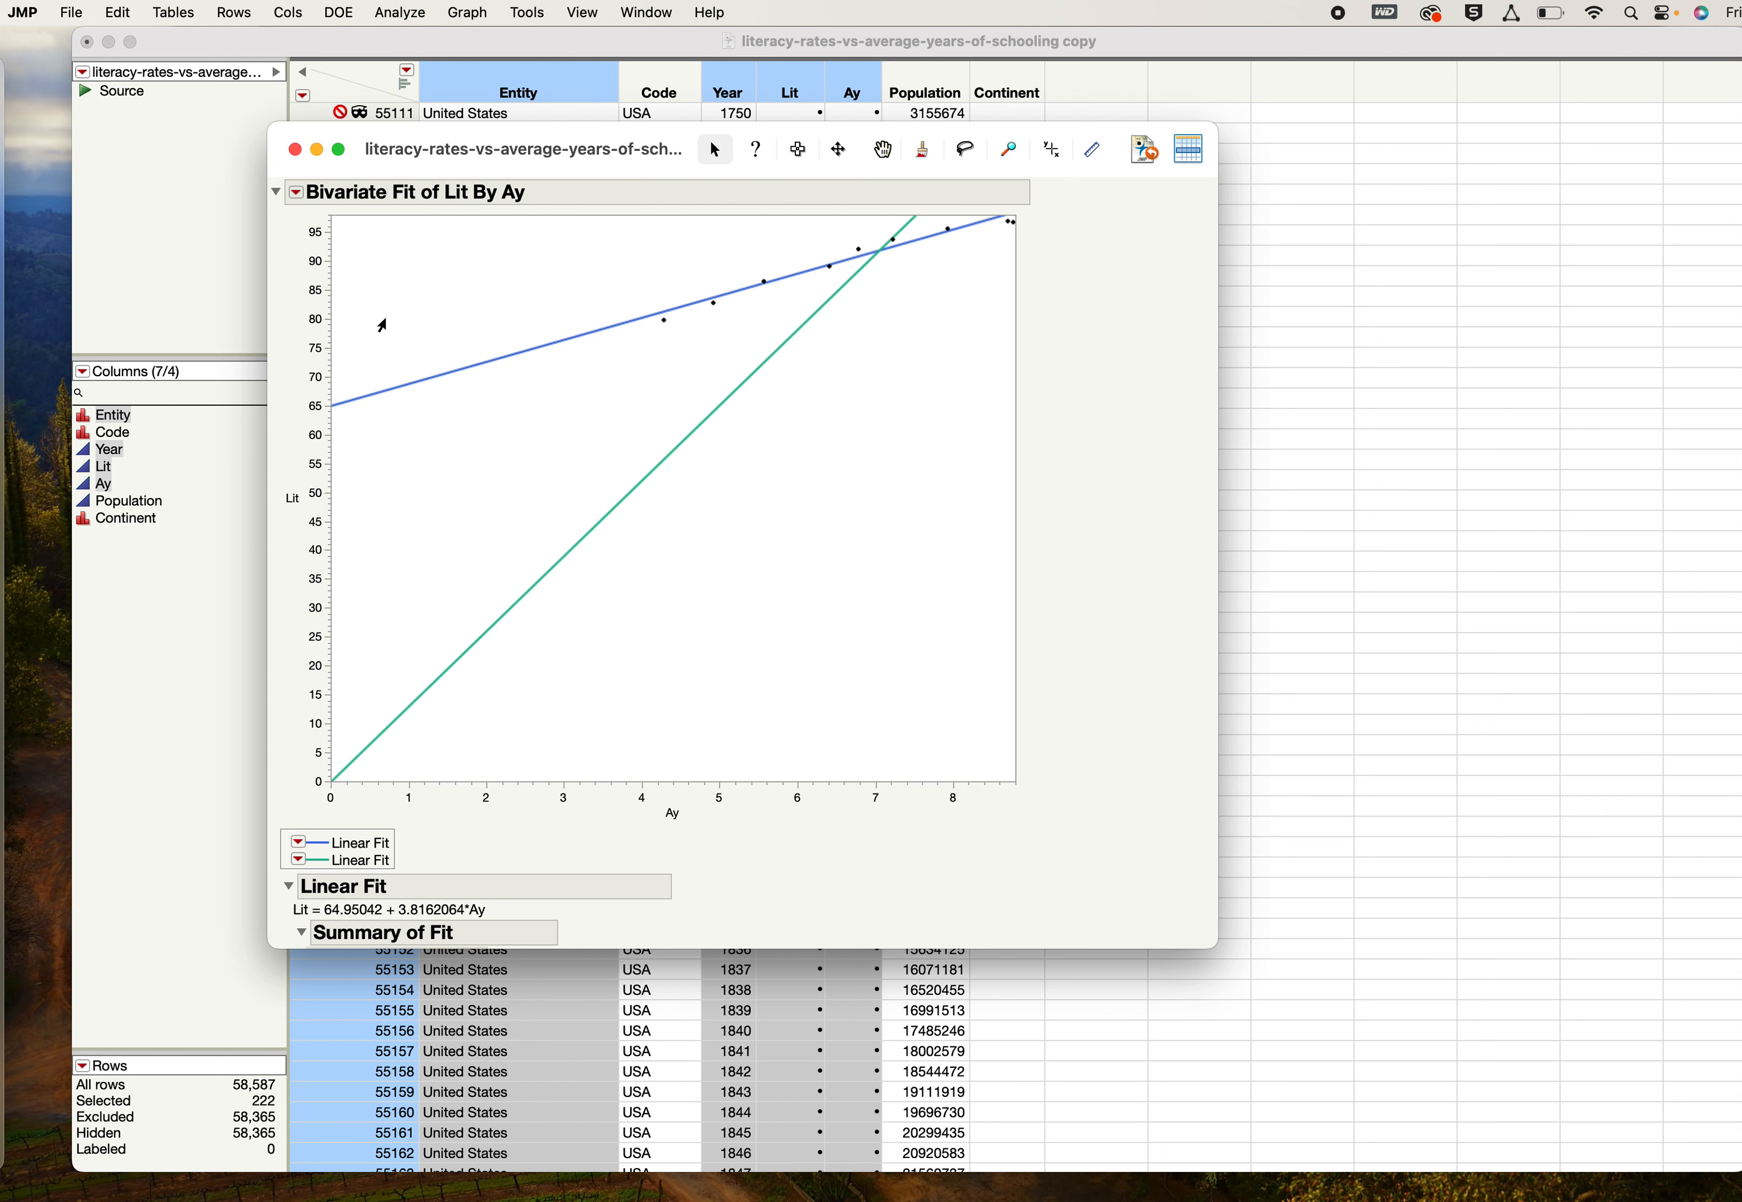
# - Remove both the ordinary linear fit and the zero-intercept fit from the scatterplot
pyautogui.click(299, 841)
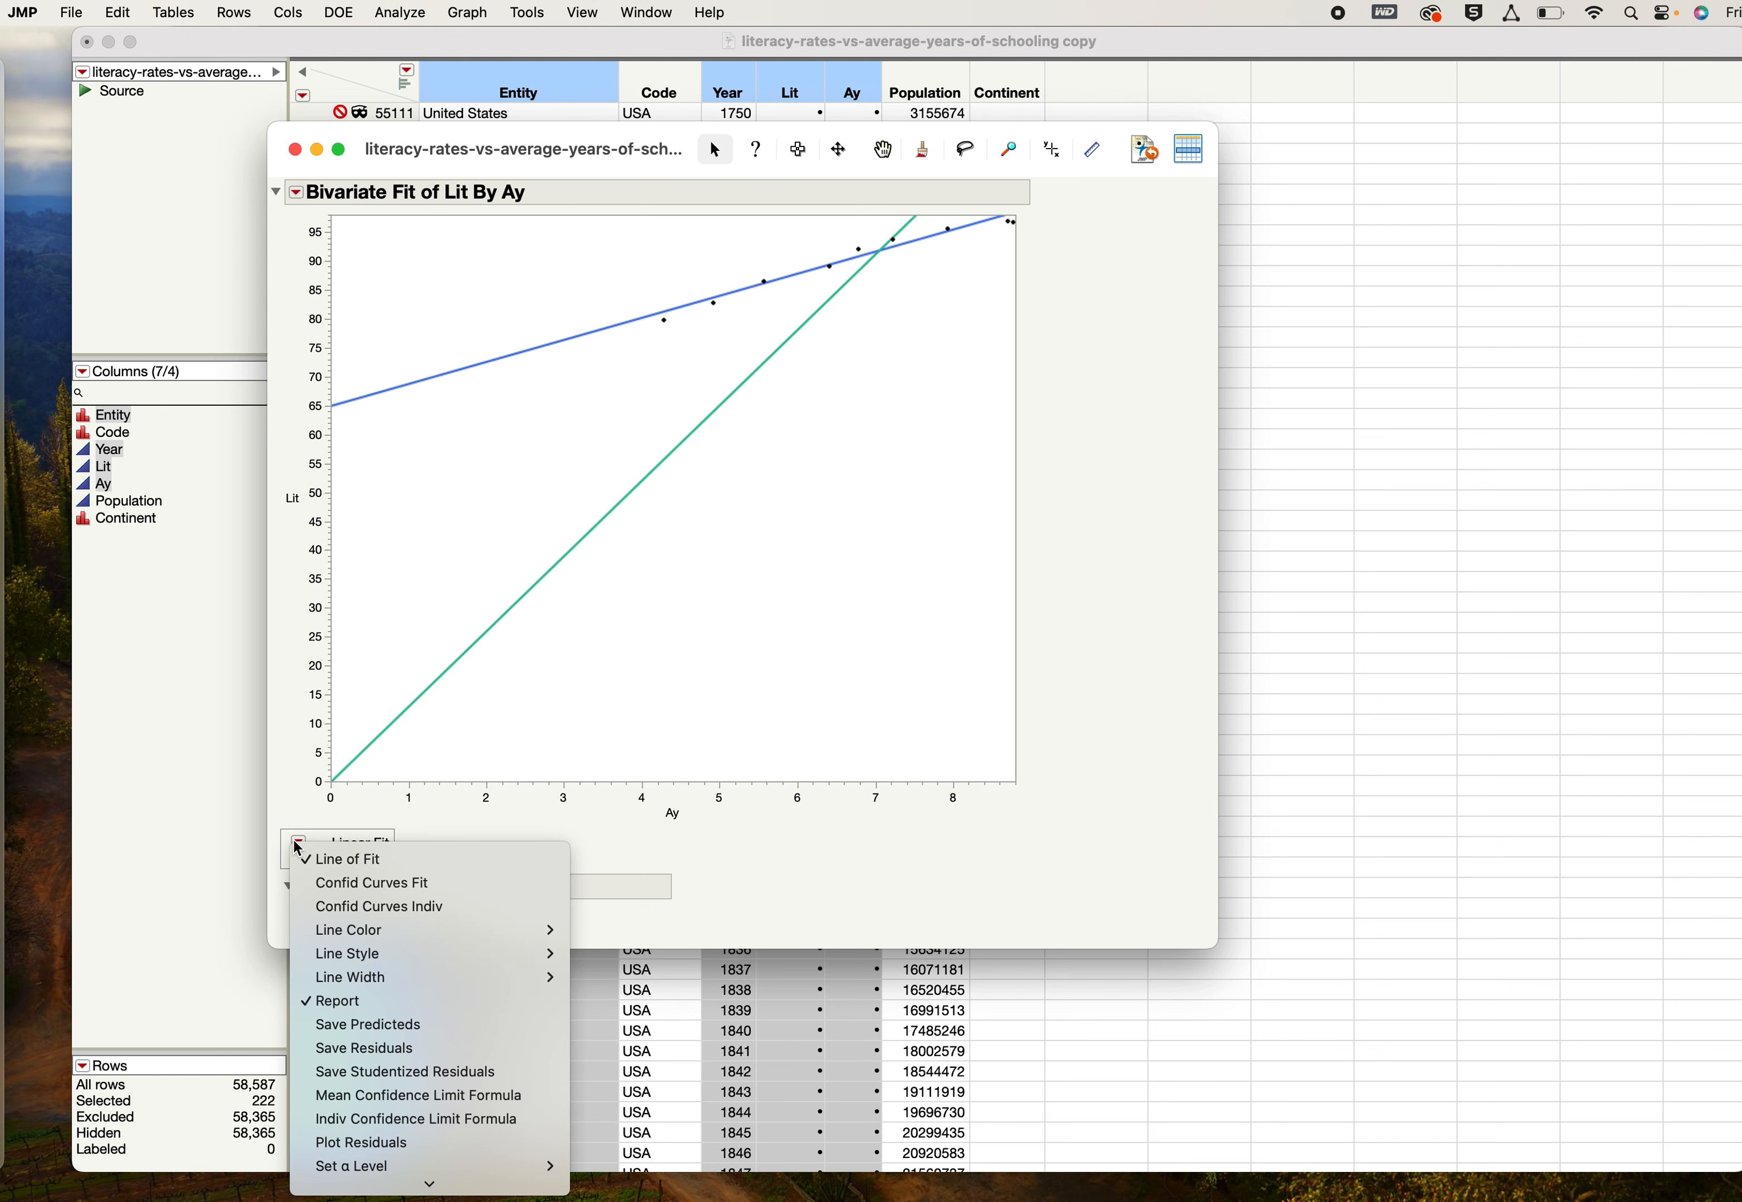
pyautogui.click(355, 1178)
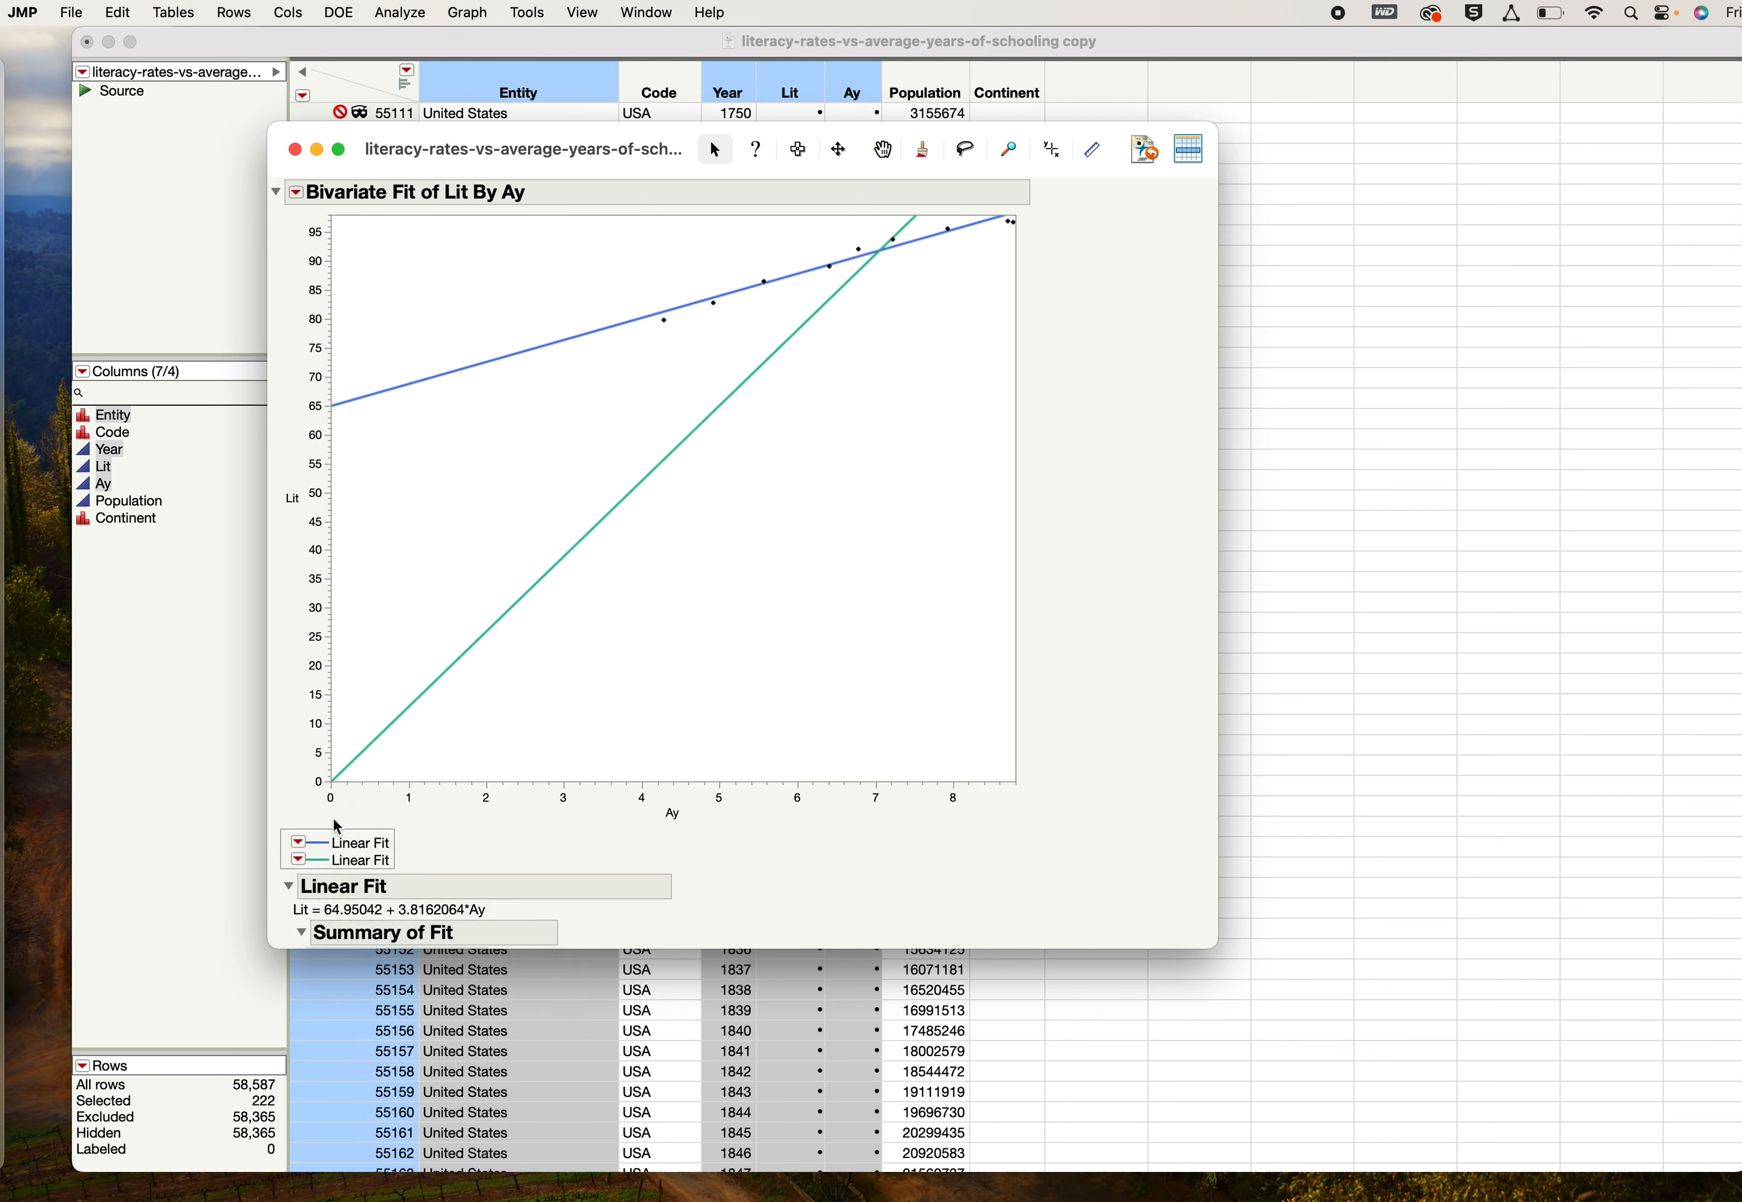
pyautogui.click(299, 843)
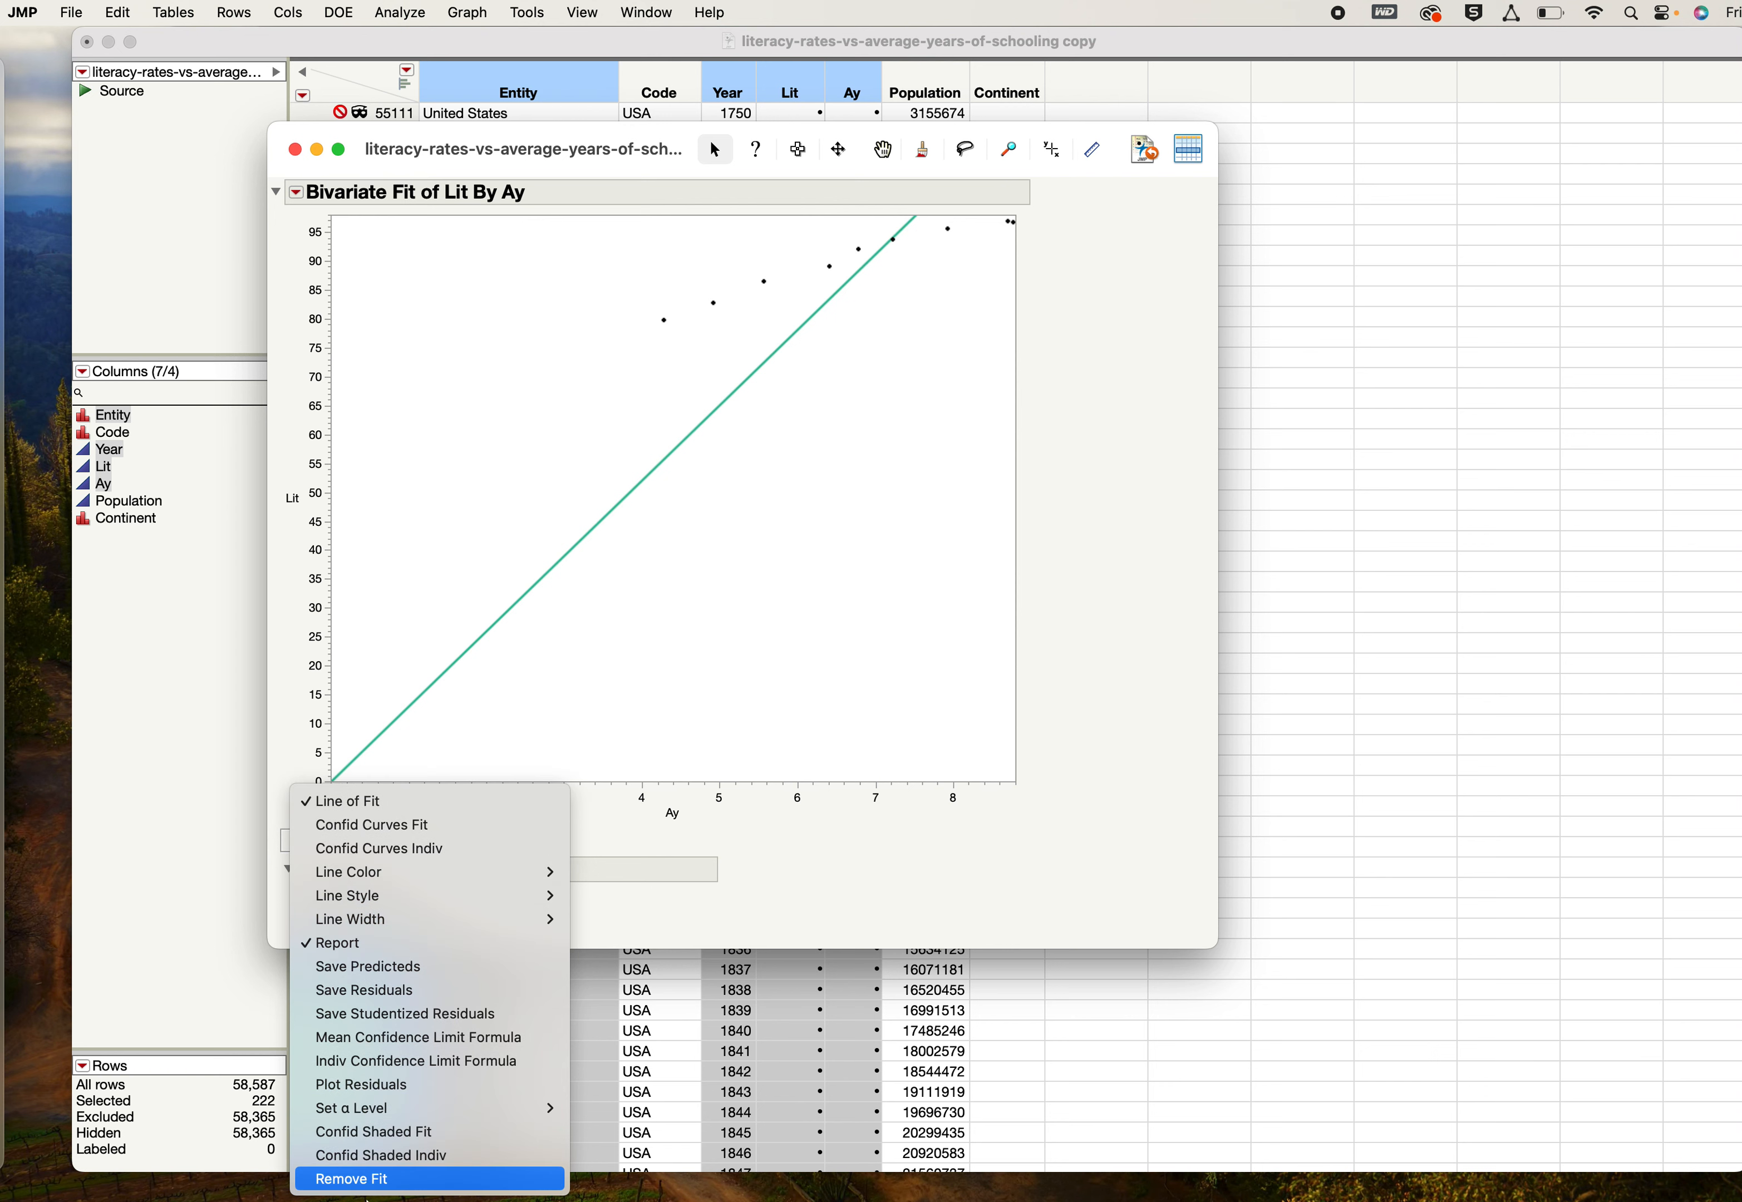
pyautogui.click(372, 1182)
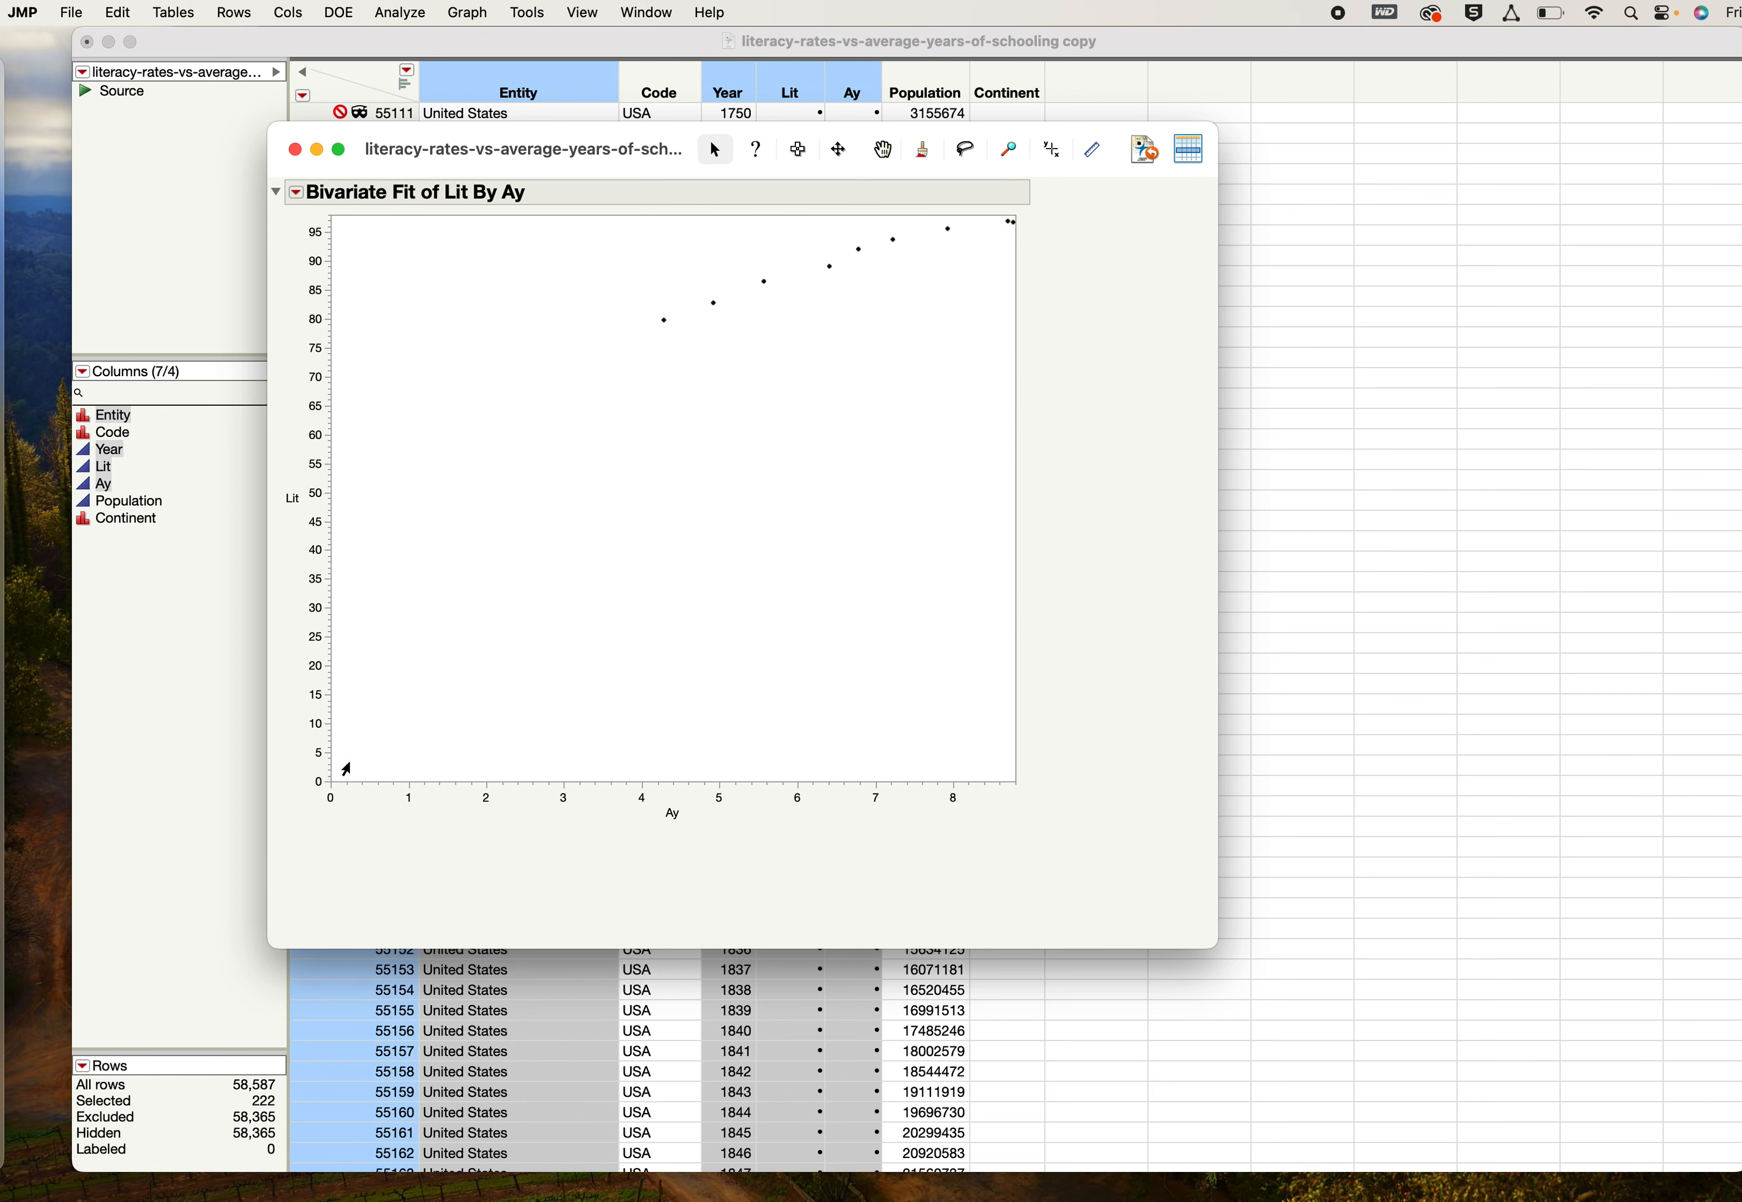
# - Add a special fit of Lit on Ay using the Reciprocal: 1/x transformation for X
pyautogui.click(297, 193)
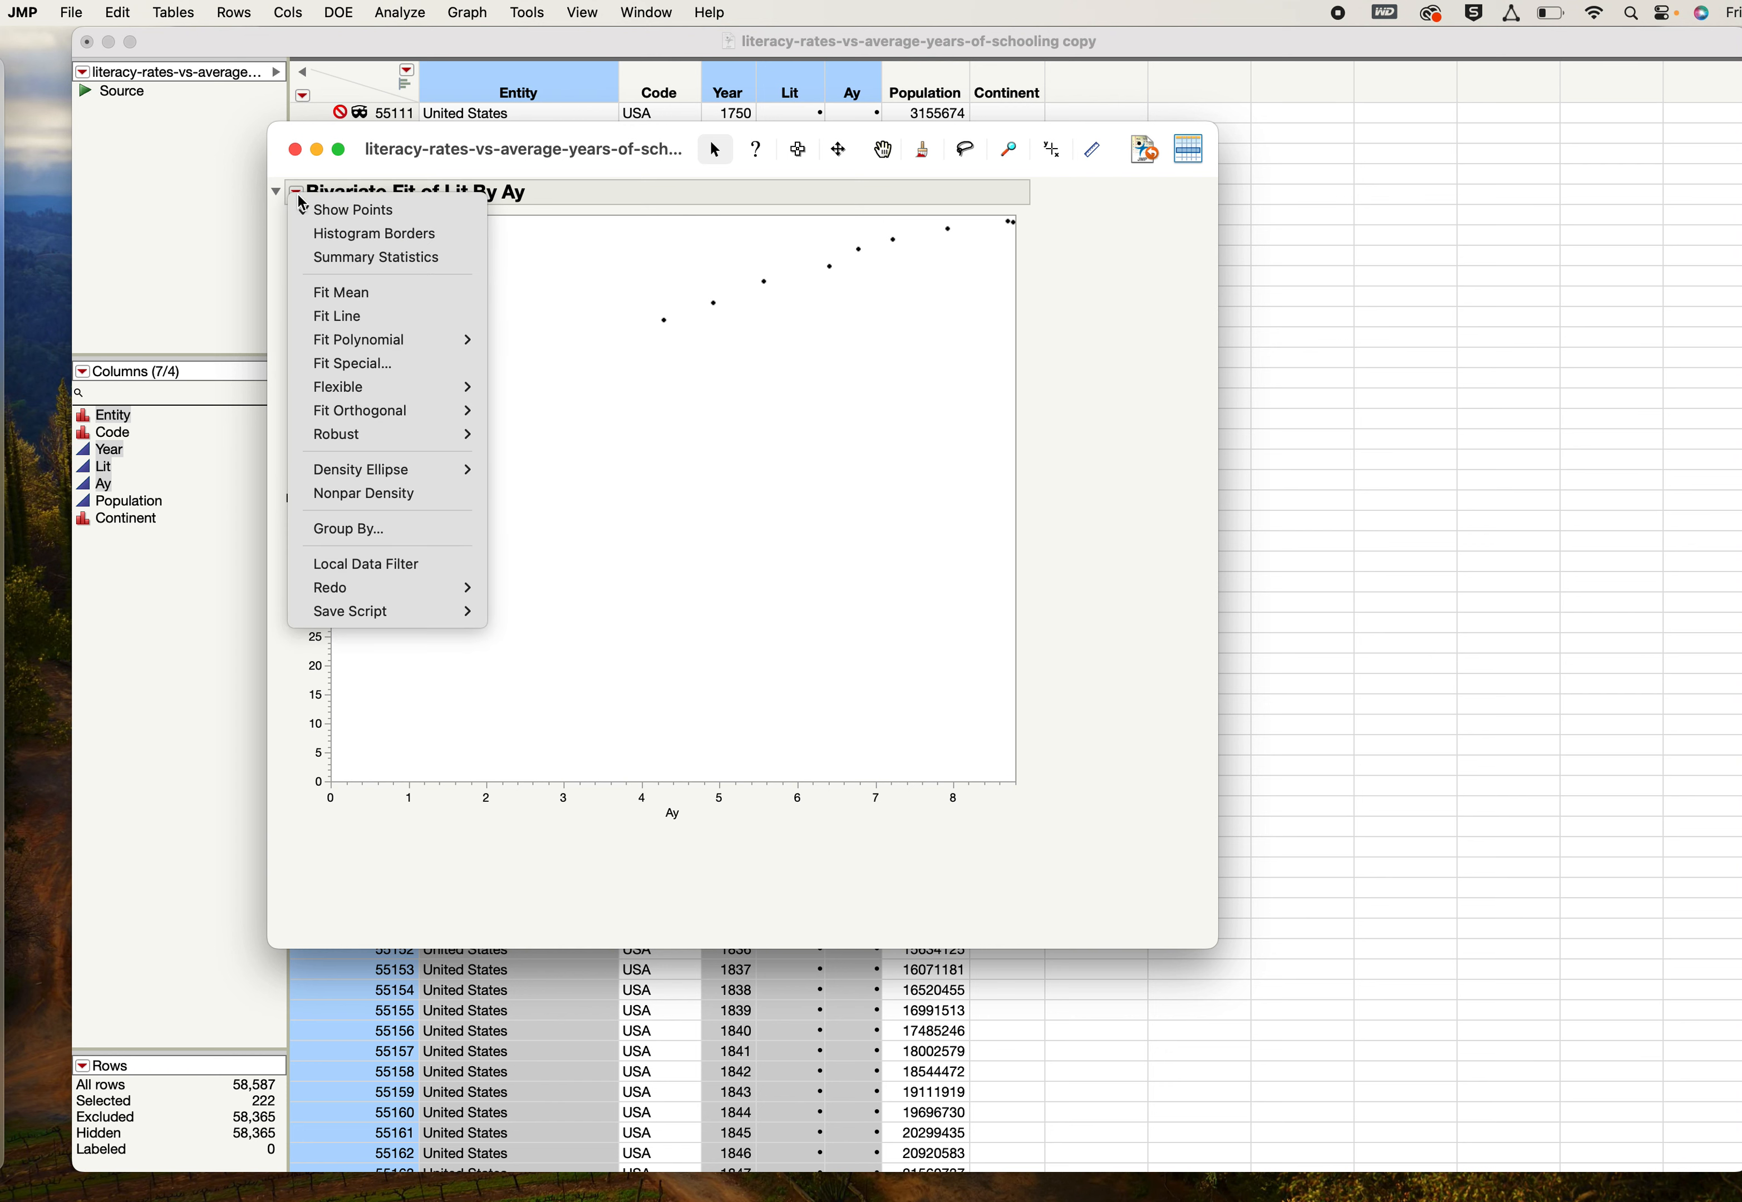
pyautogui.click(372, 368)
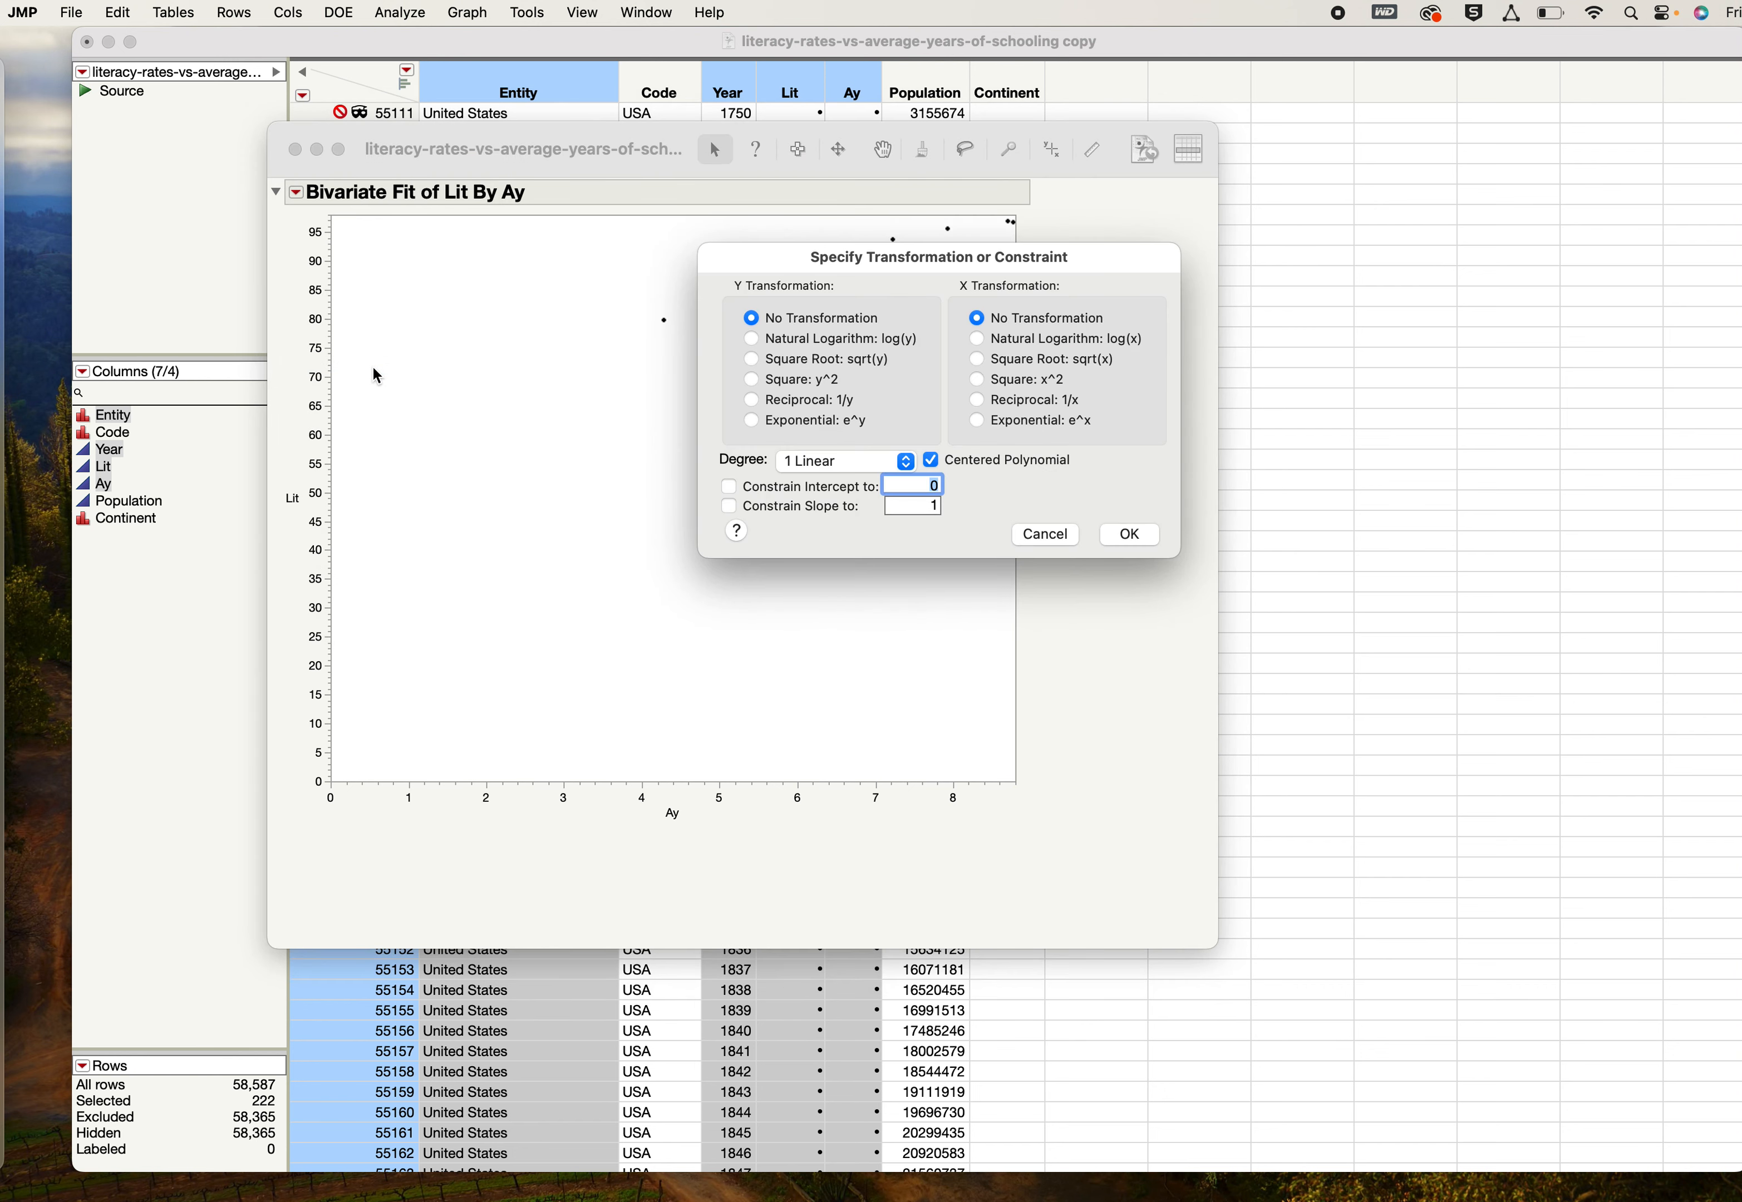
pyautogui.click(978, 401)
pyautogui.click(1136, 540)
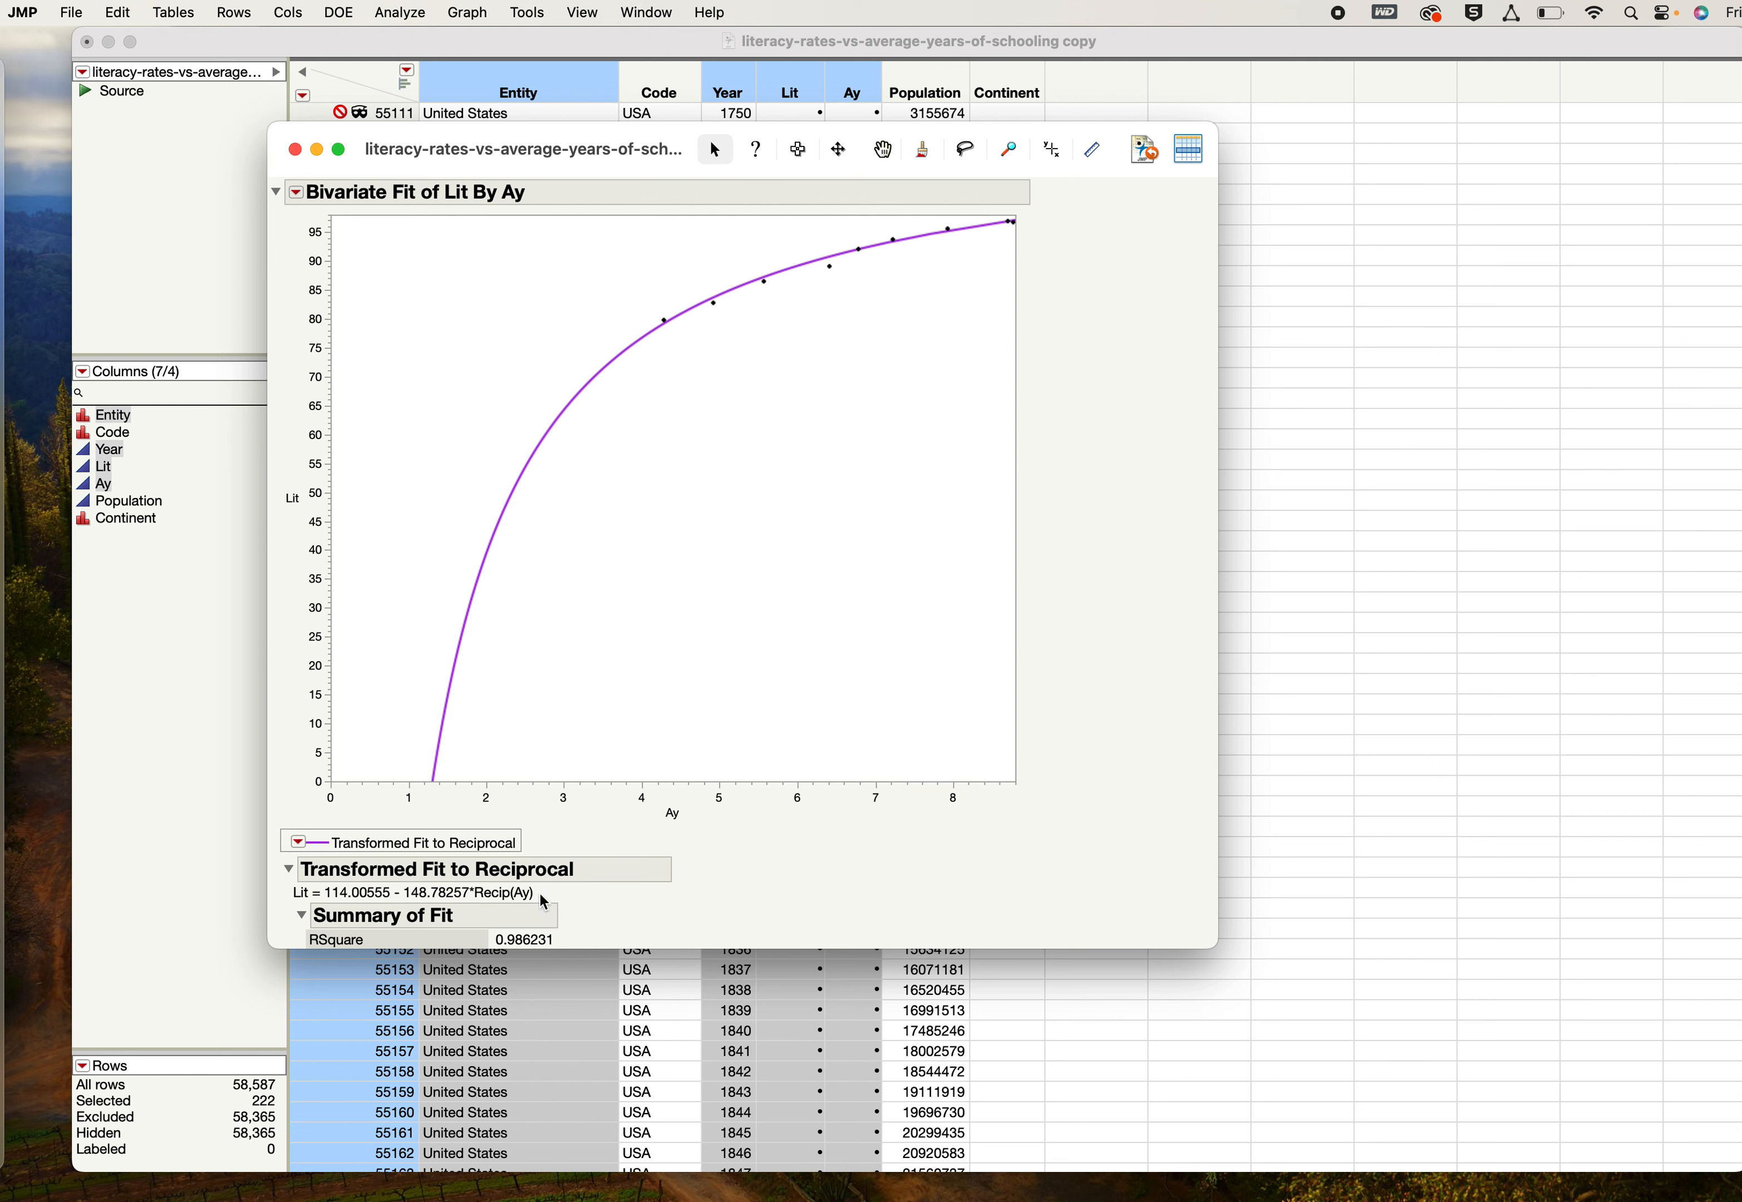
# - Copy the reciprocal fit equation from the JMP report and paste it into cell D2 on Sheet1 in Excel
pyautogui.click(524, 895)
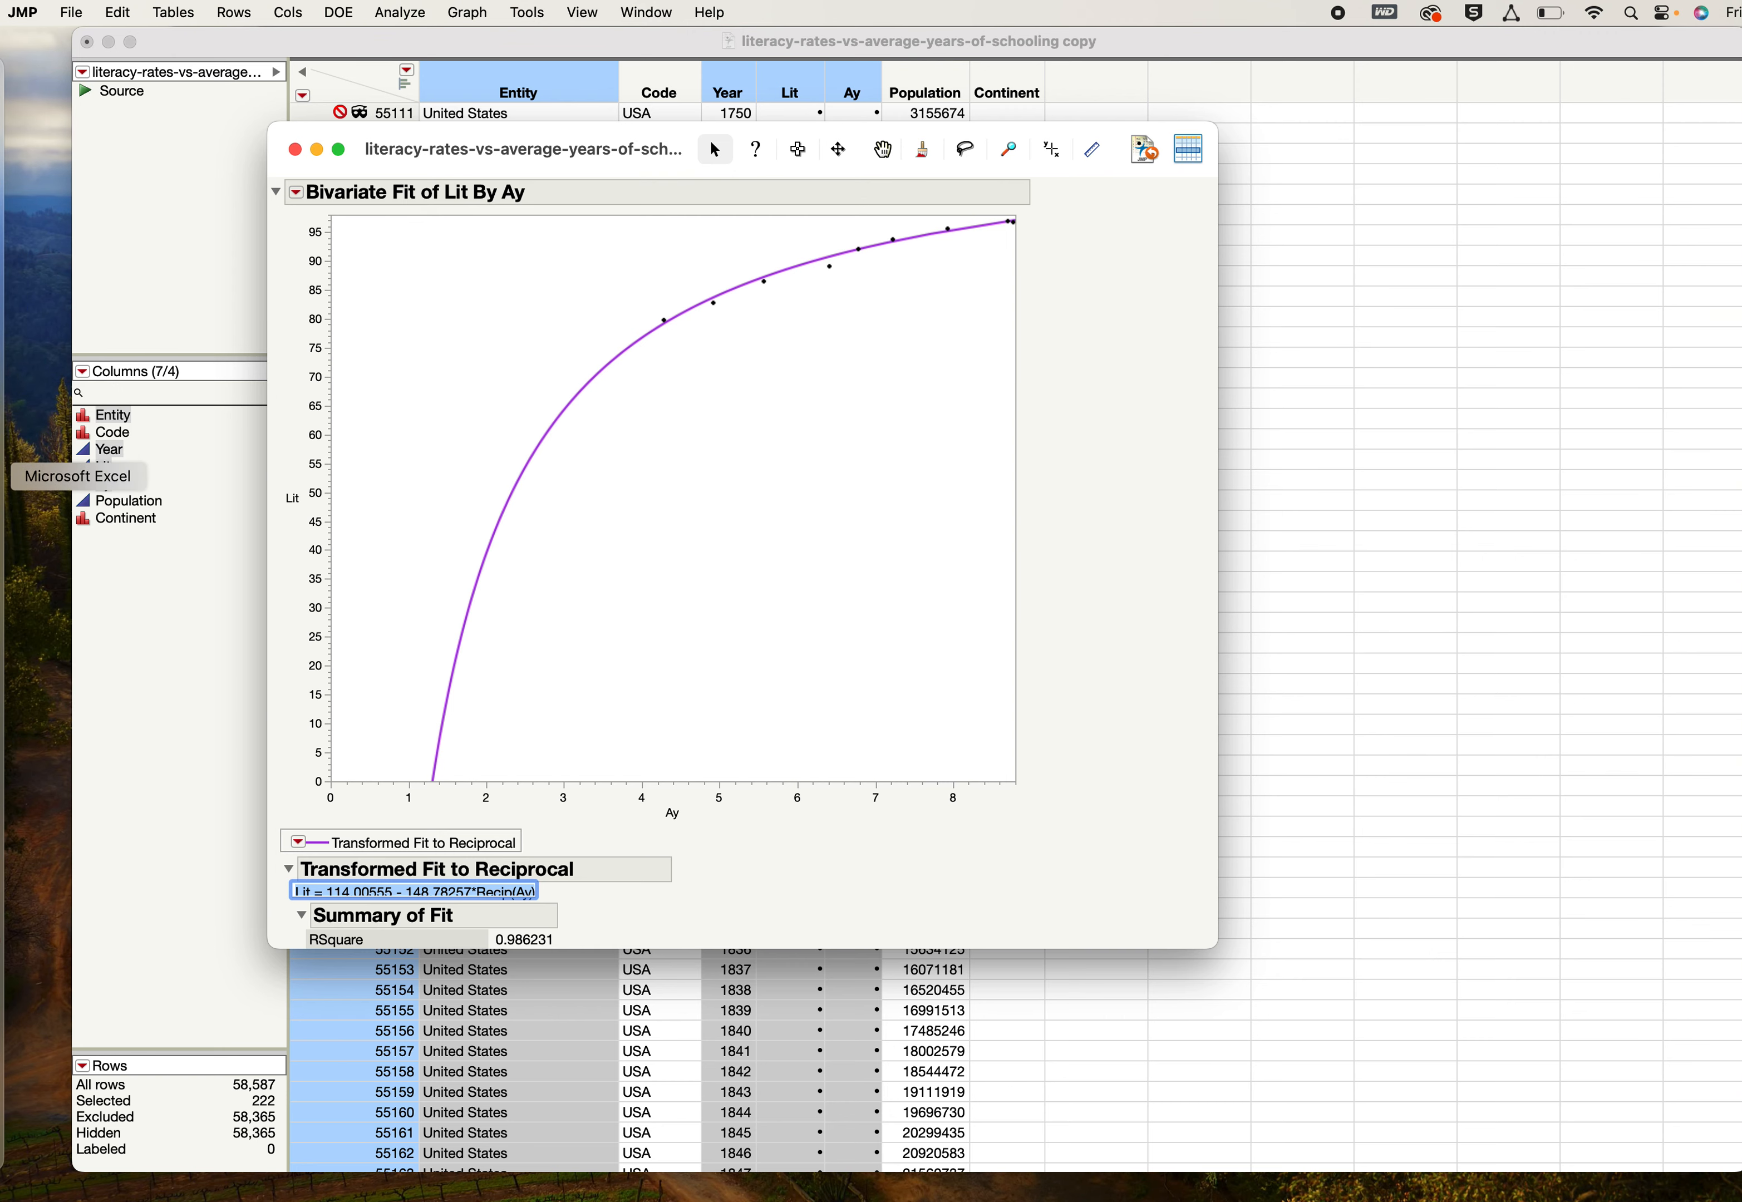
pyautogui.click(6, 476)
pyautogui.scroll(3, 511, 321)
pyautogui.hscroll(1, 511, 321)
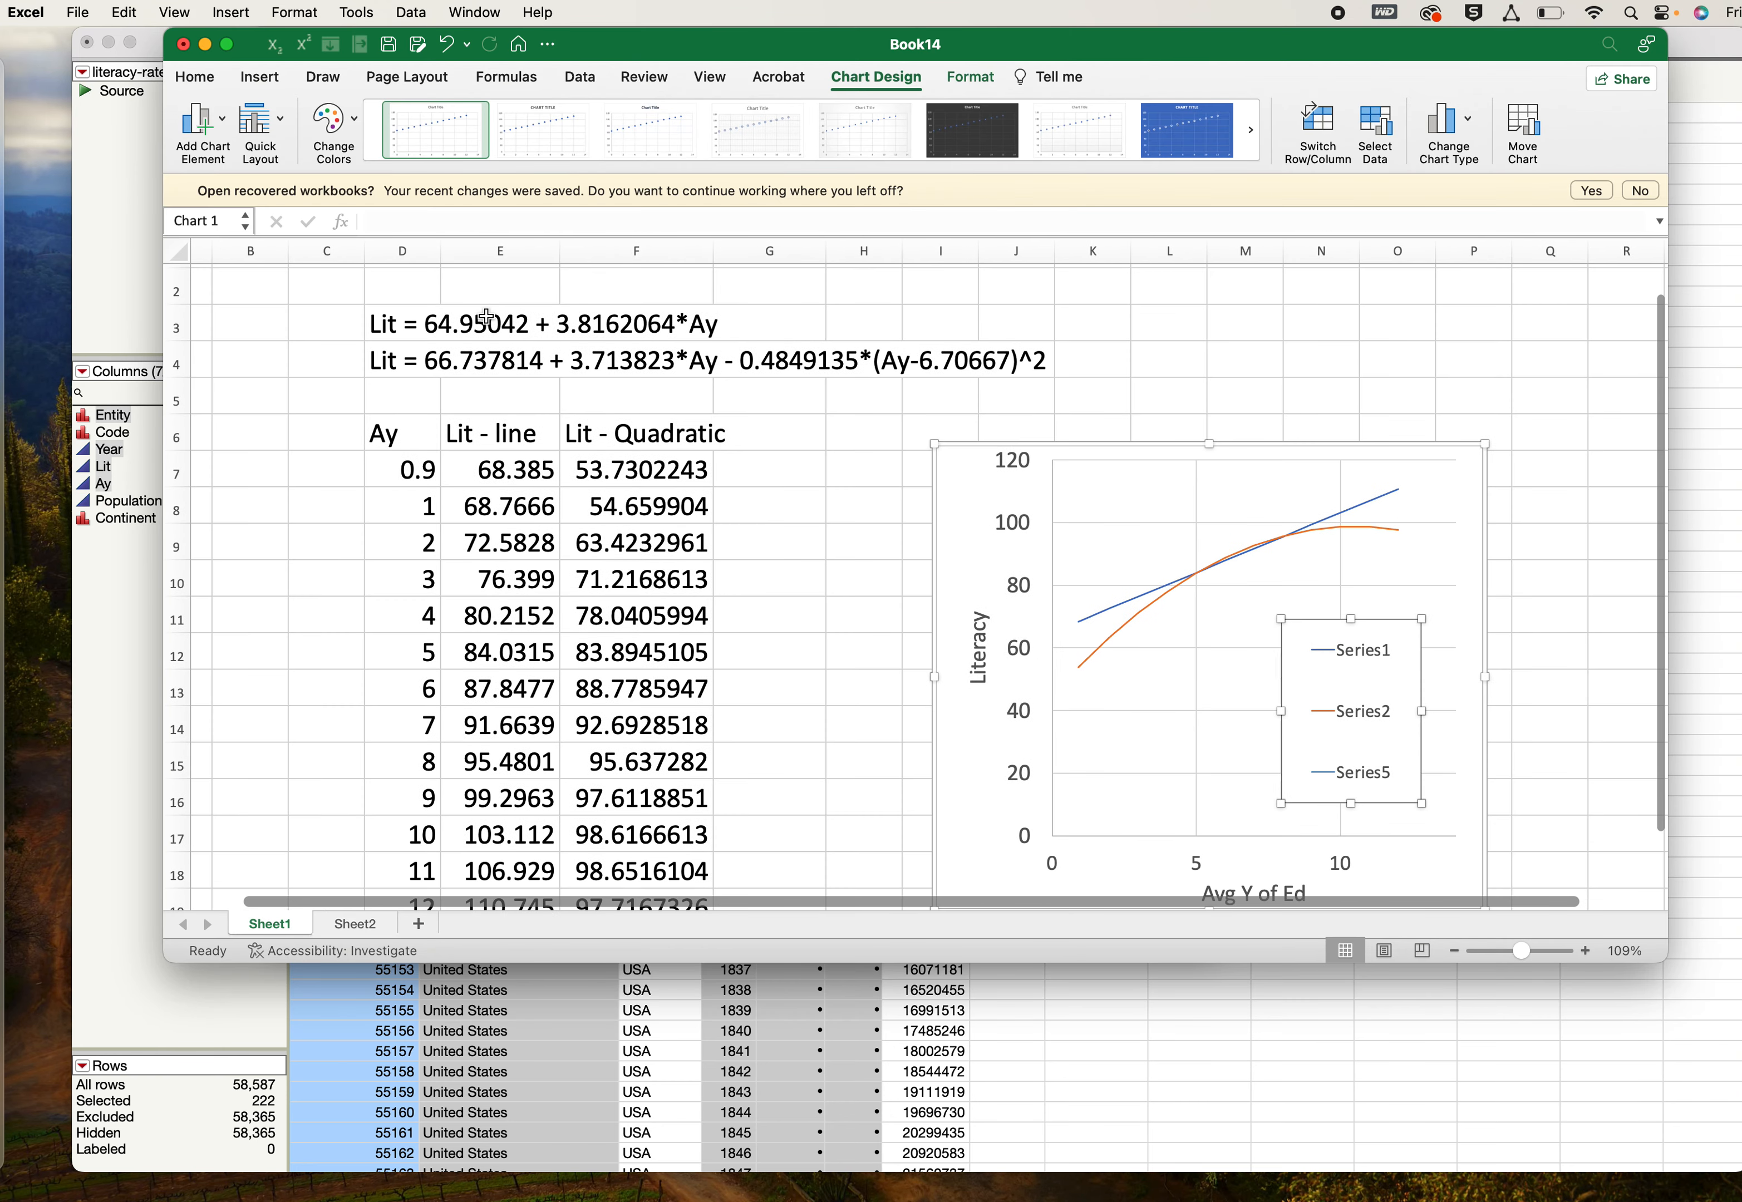
pyautogui.click(421, 295)
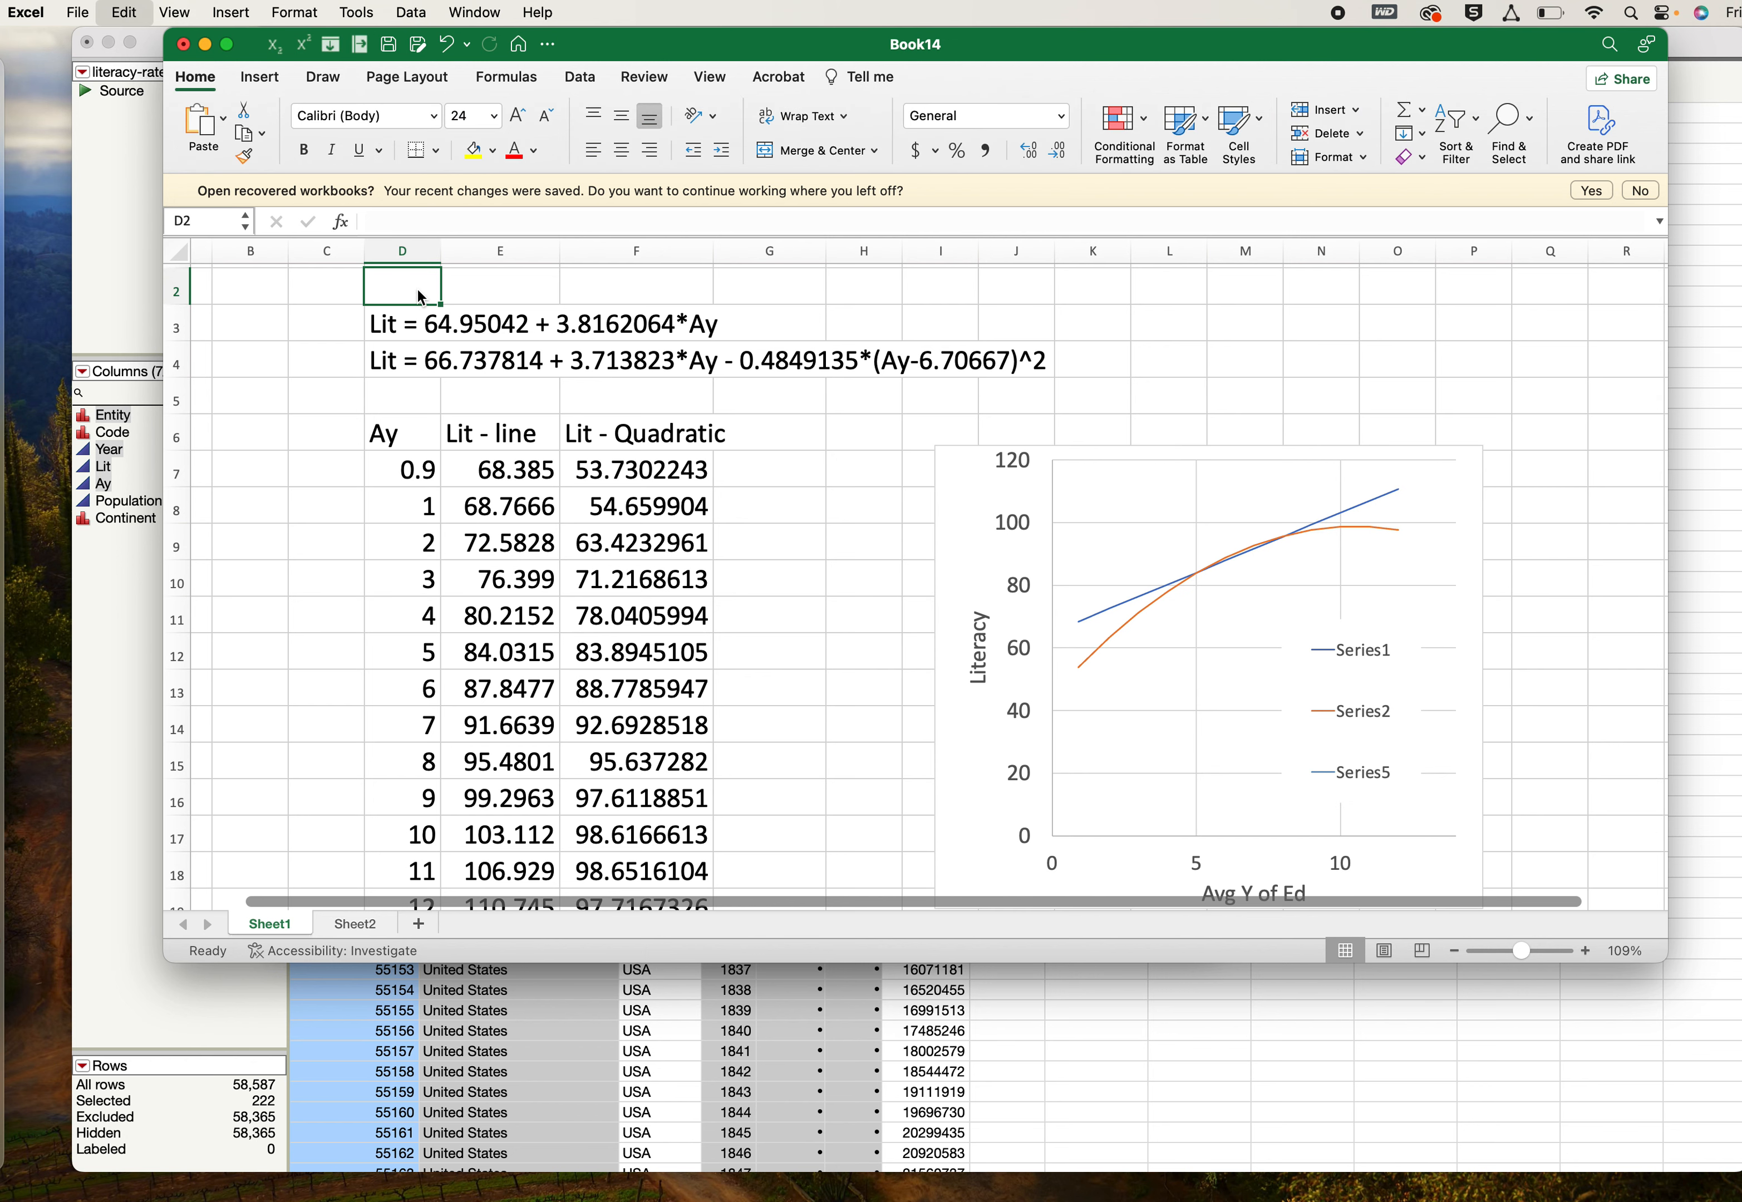
pyautogui.write('Lit = 114.00555 - 148.78257*Recip(Ay)')
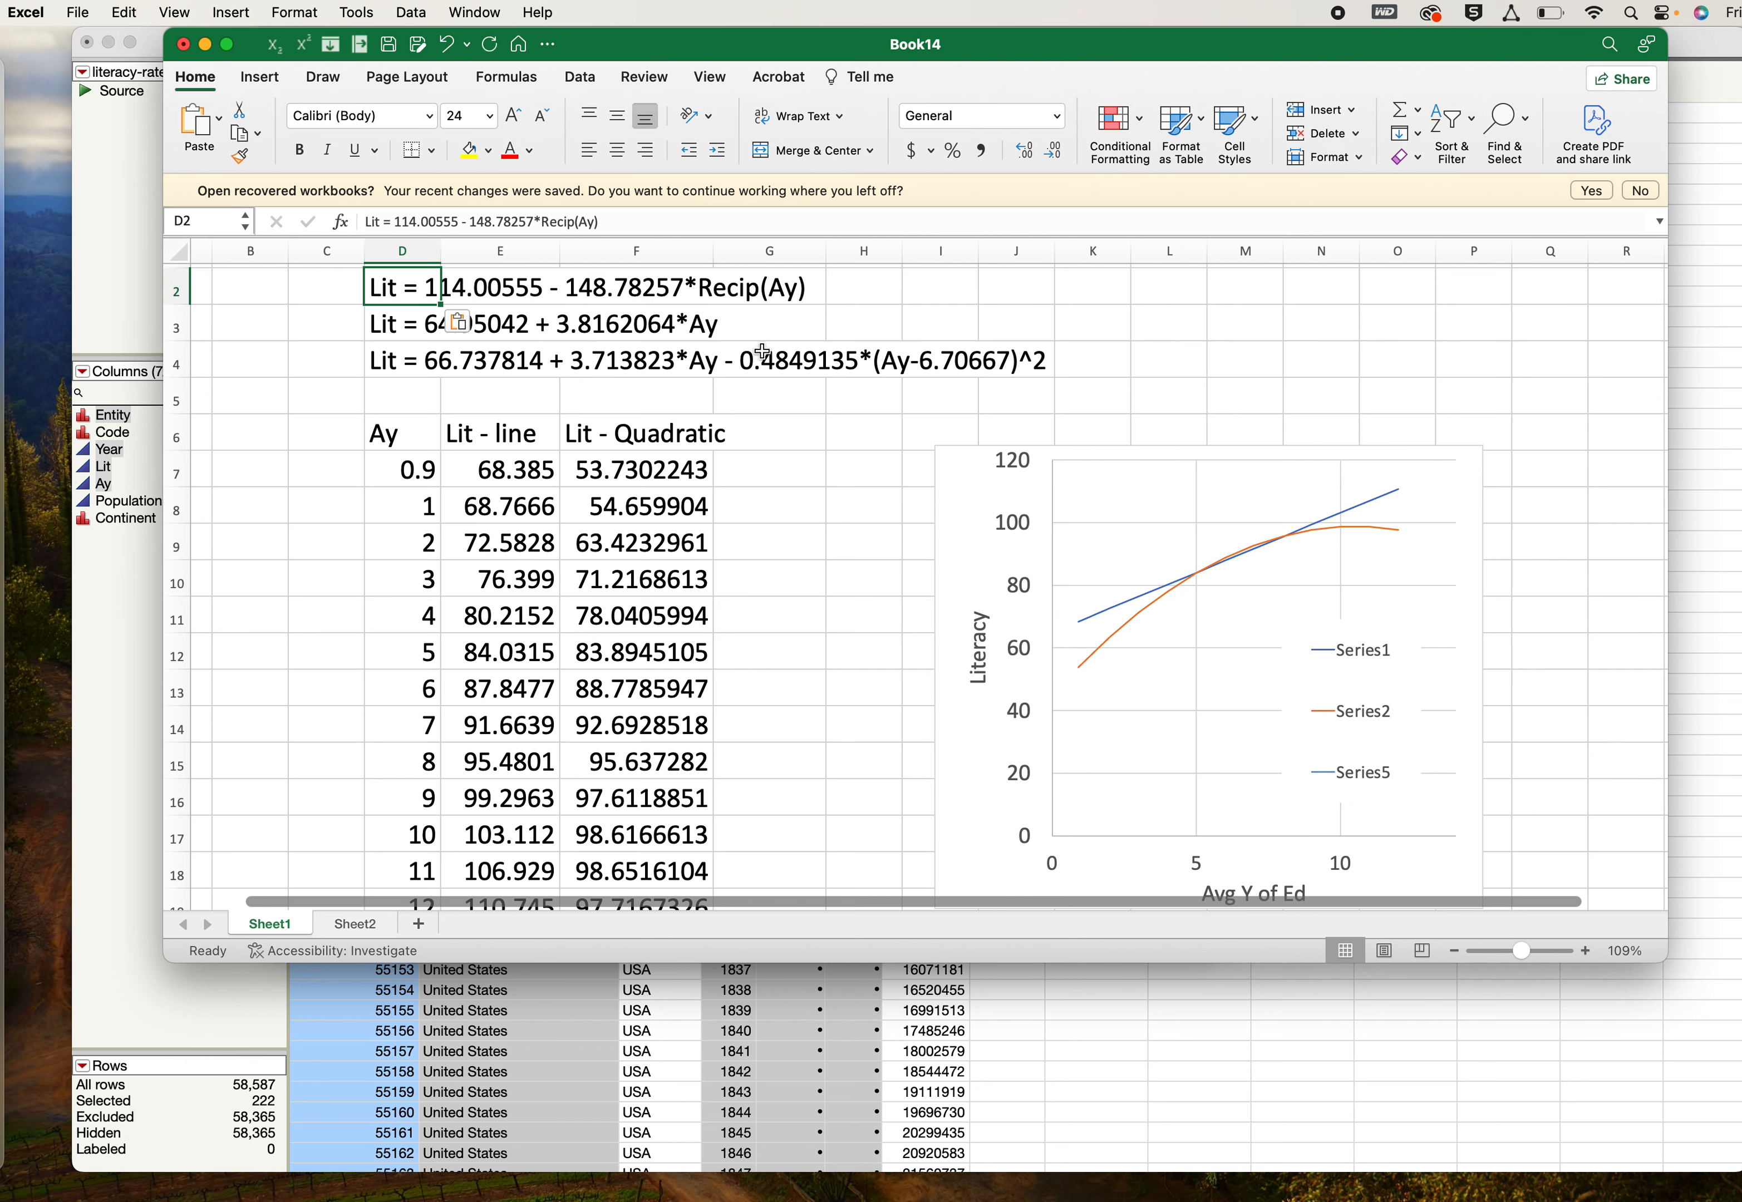
# - Enter the heading "Lit - recip" in cell G6, beside the quadratic column
pyautogui.click(781, 435)
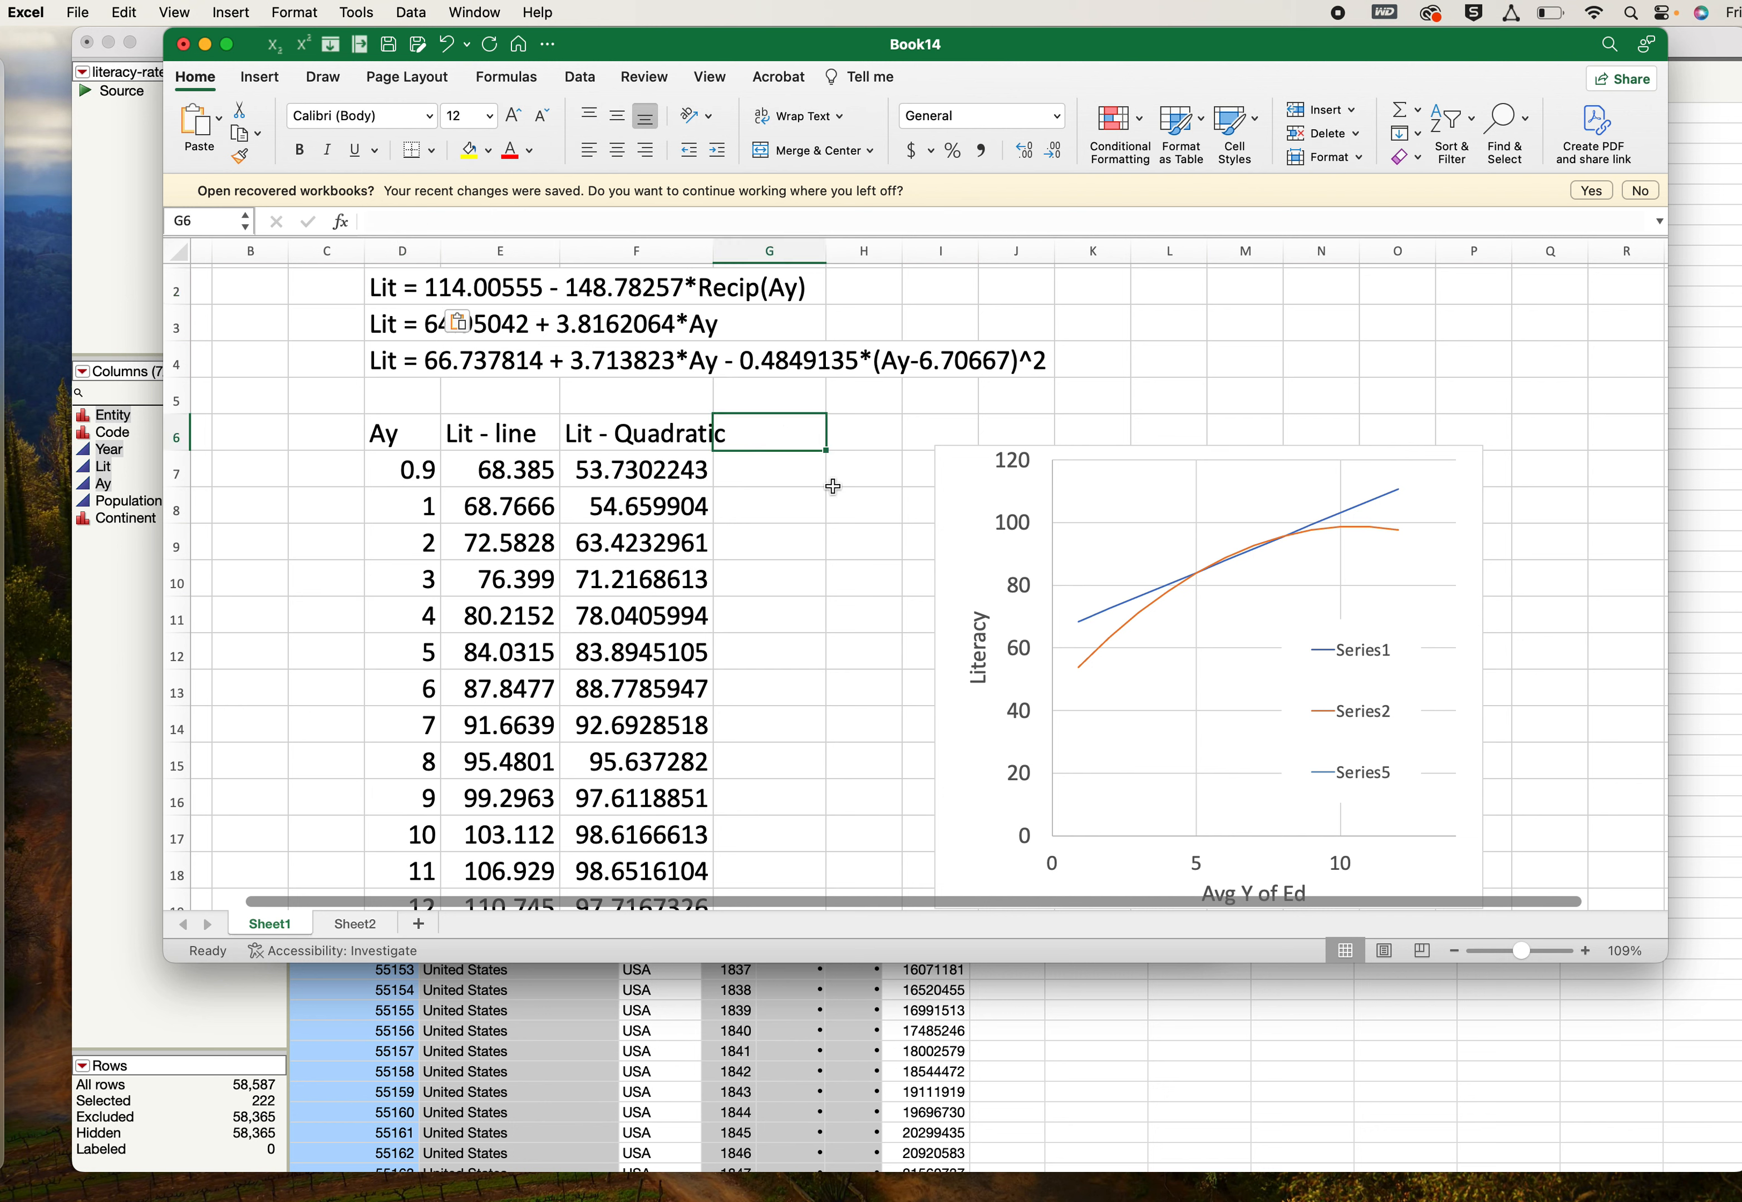
pyautogui.write('Lit')
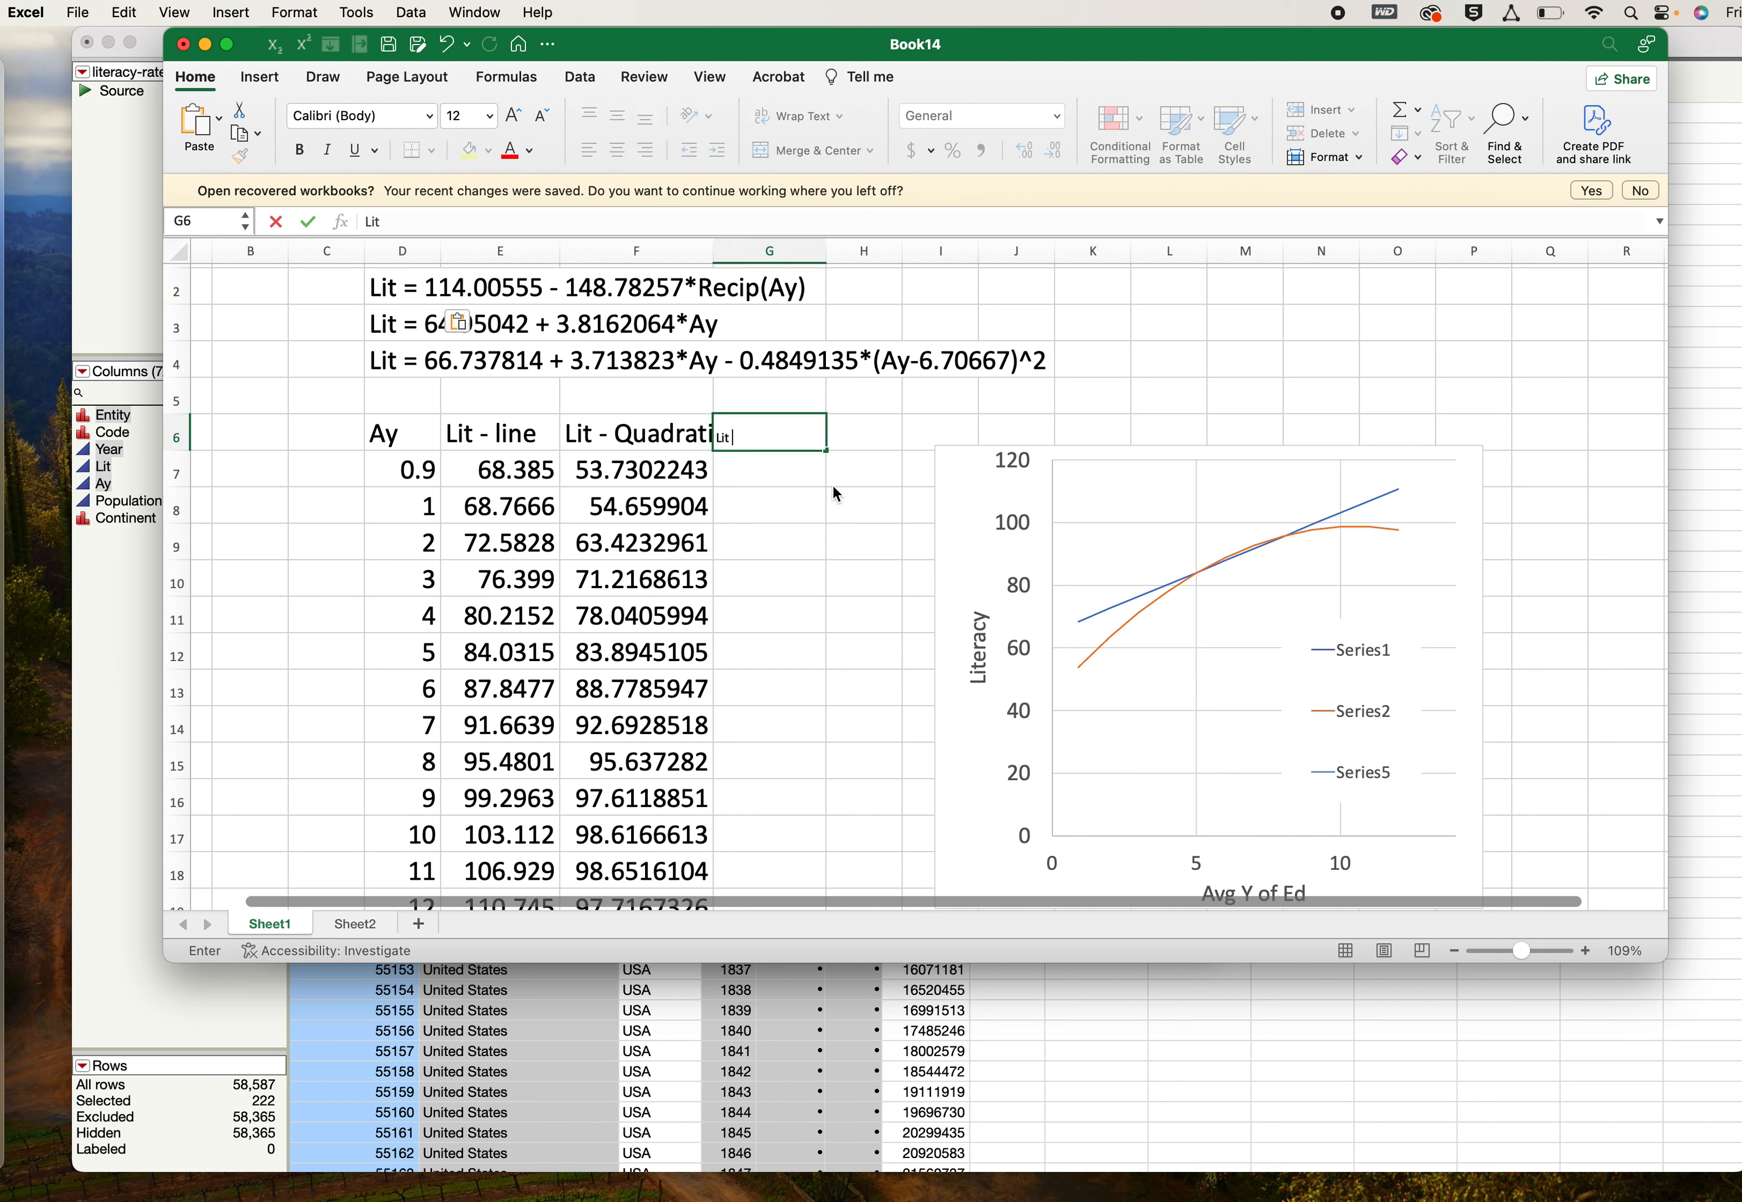
pyautogui.write(' - recip')
pyautogui.press('Return')
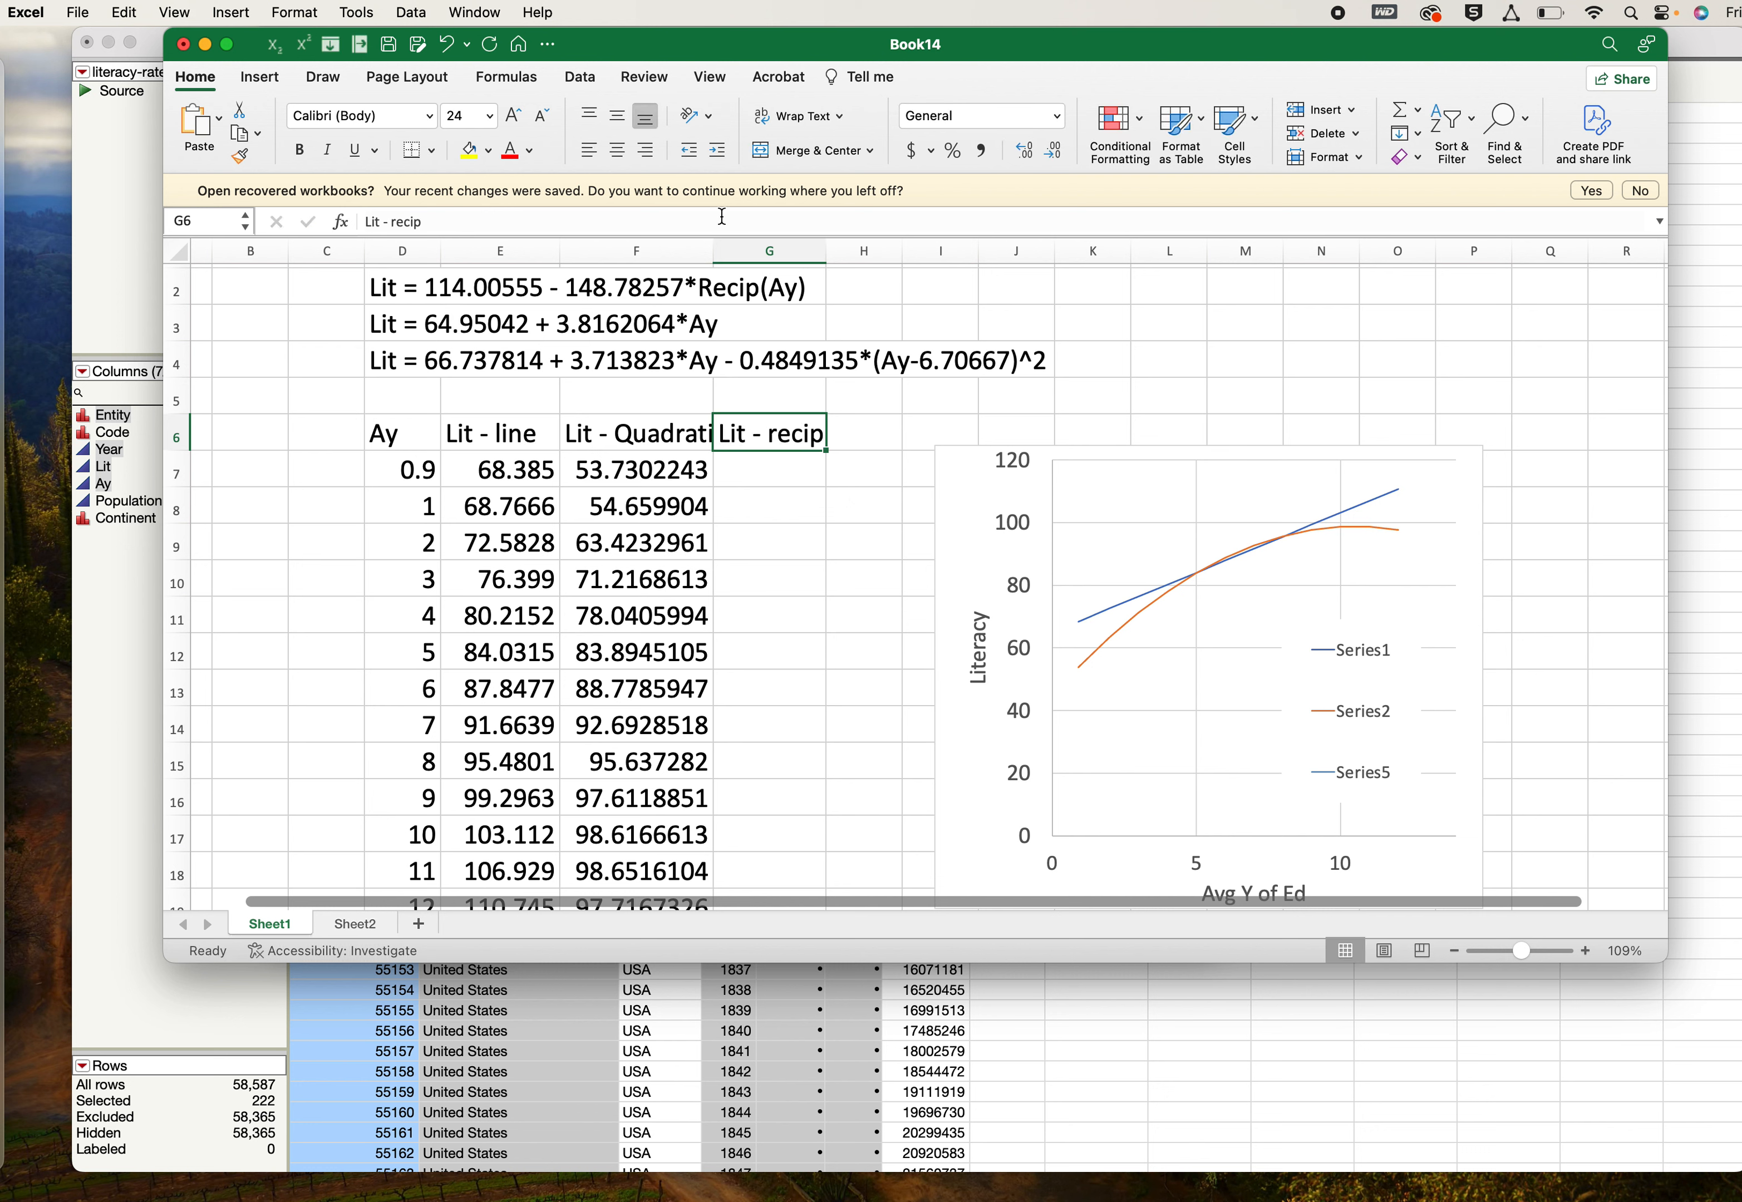
# - Enter the reciprocal model formula =114.00555-148.78257*(1/D7) in cell G7
pyautogui.click(765, 471)
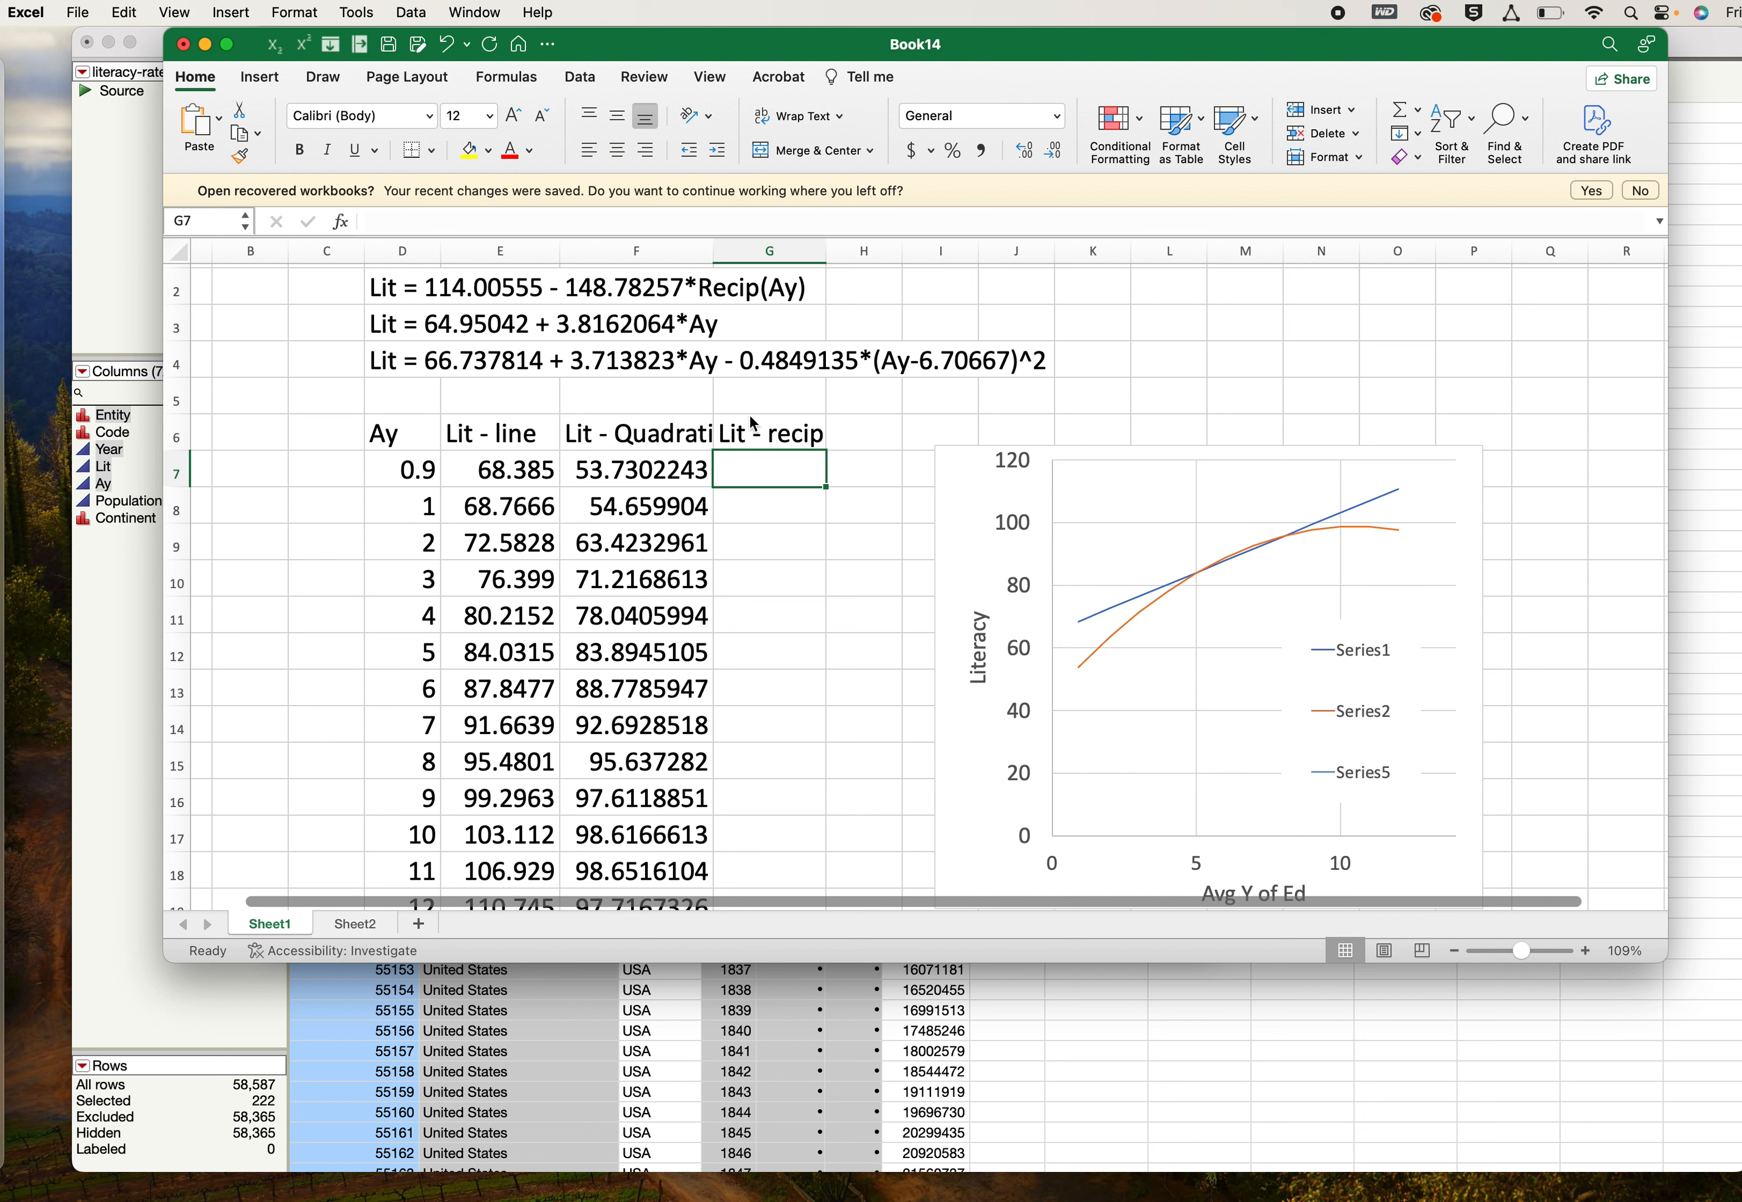
pyautogui.write('=114.')
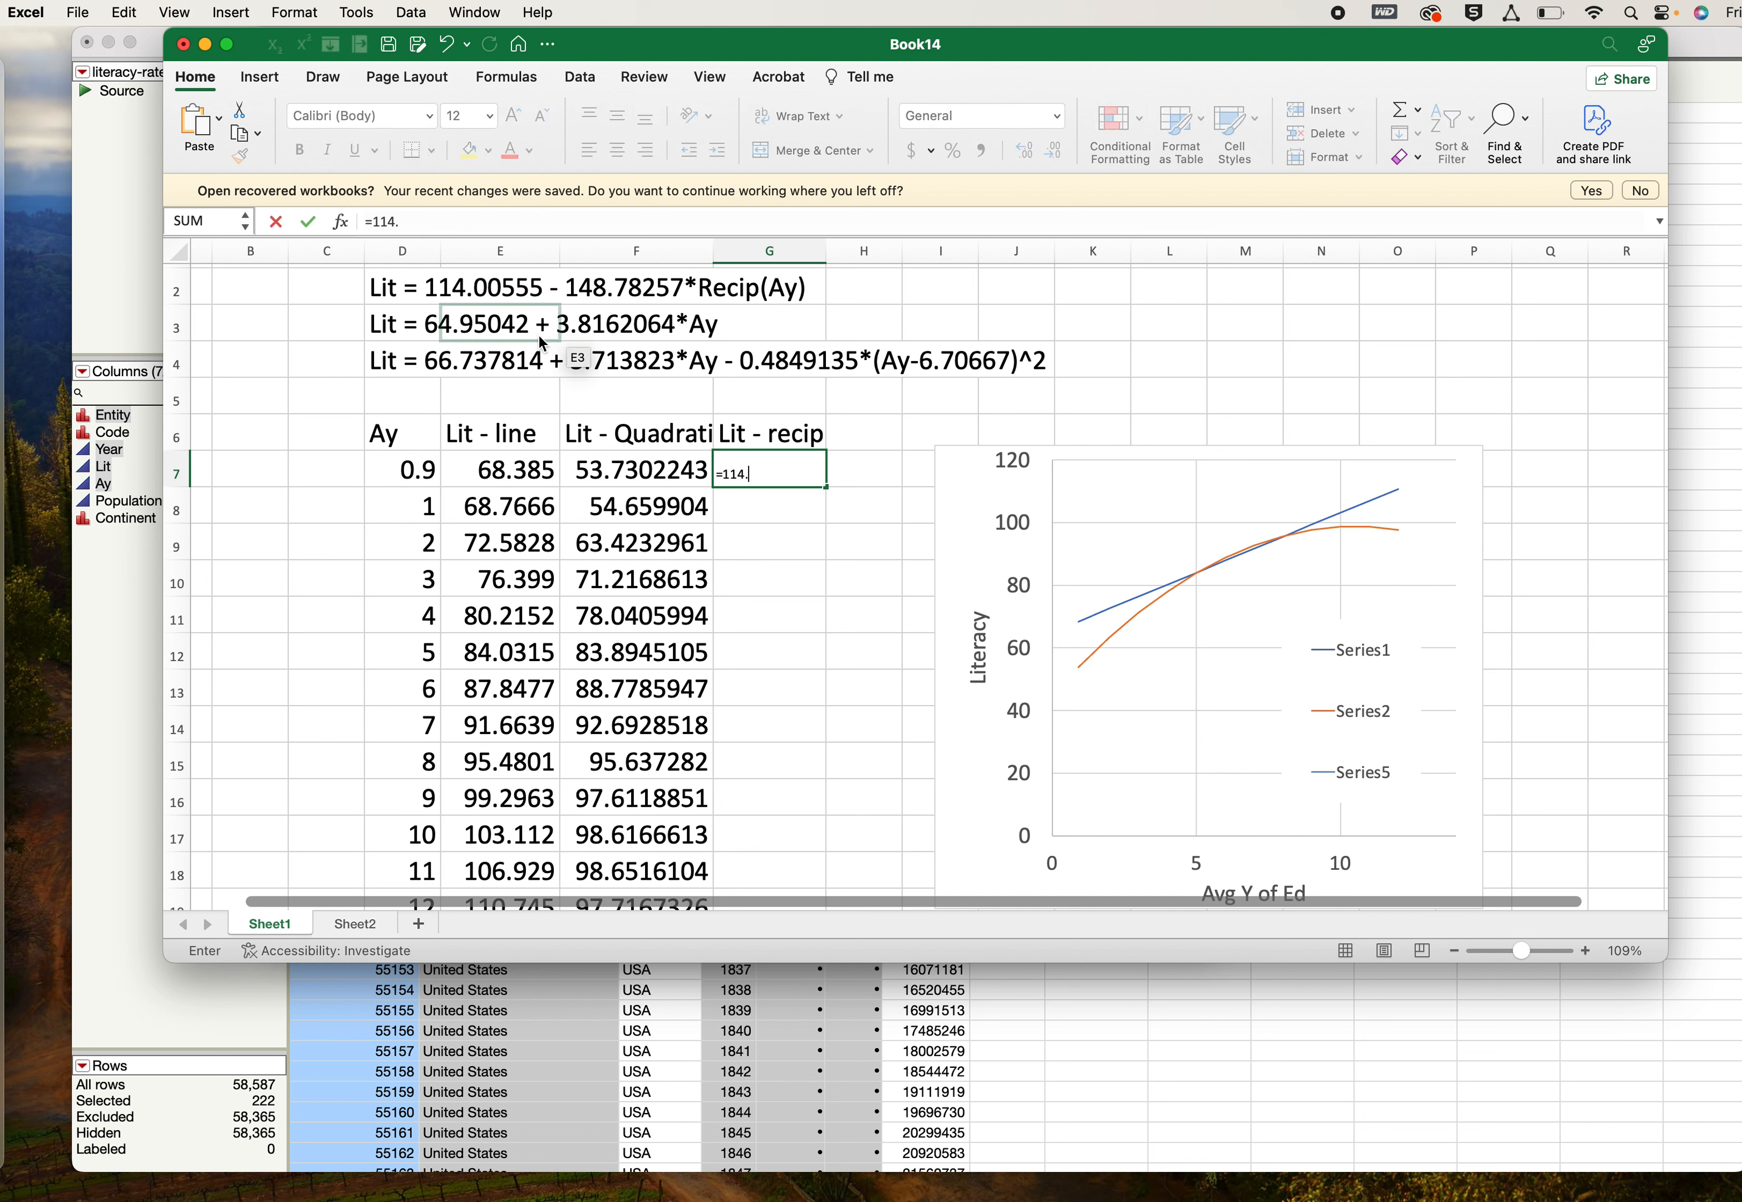
pyautogui.write('00555-148.78257*(1/')
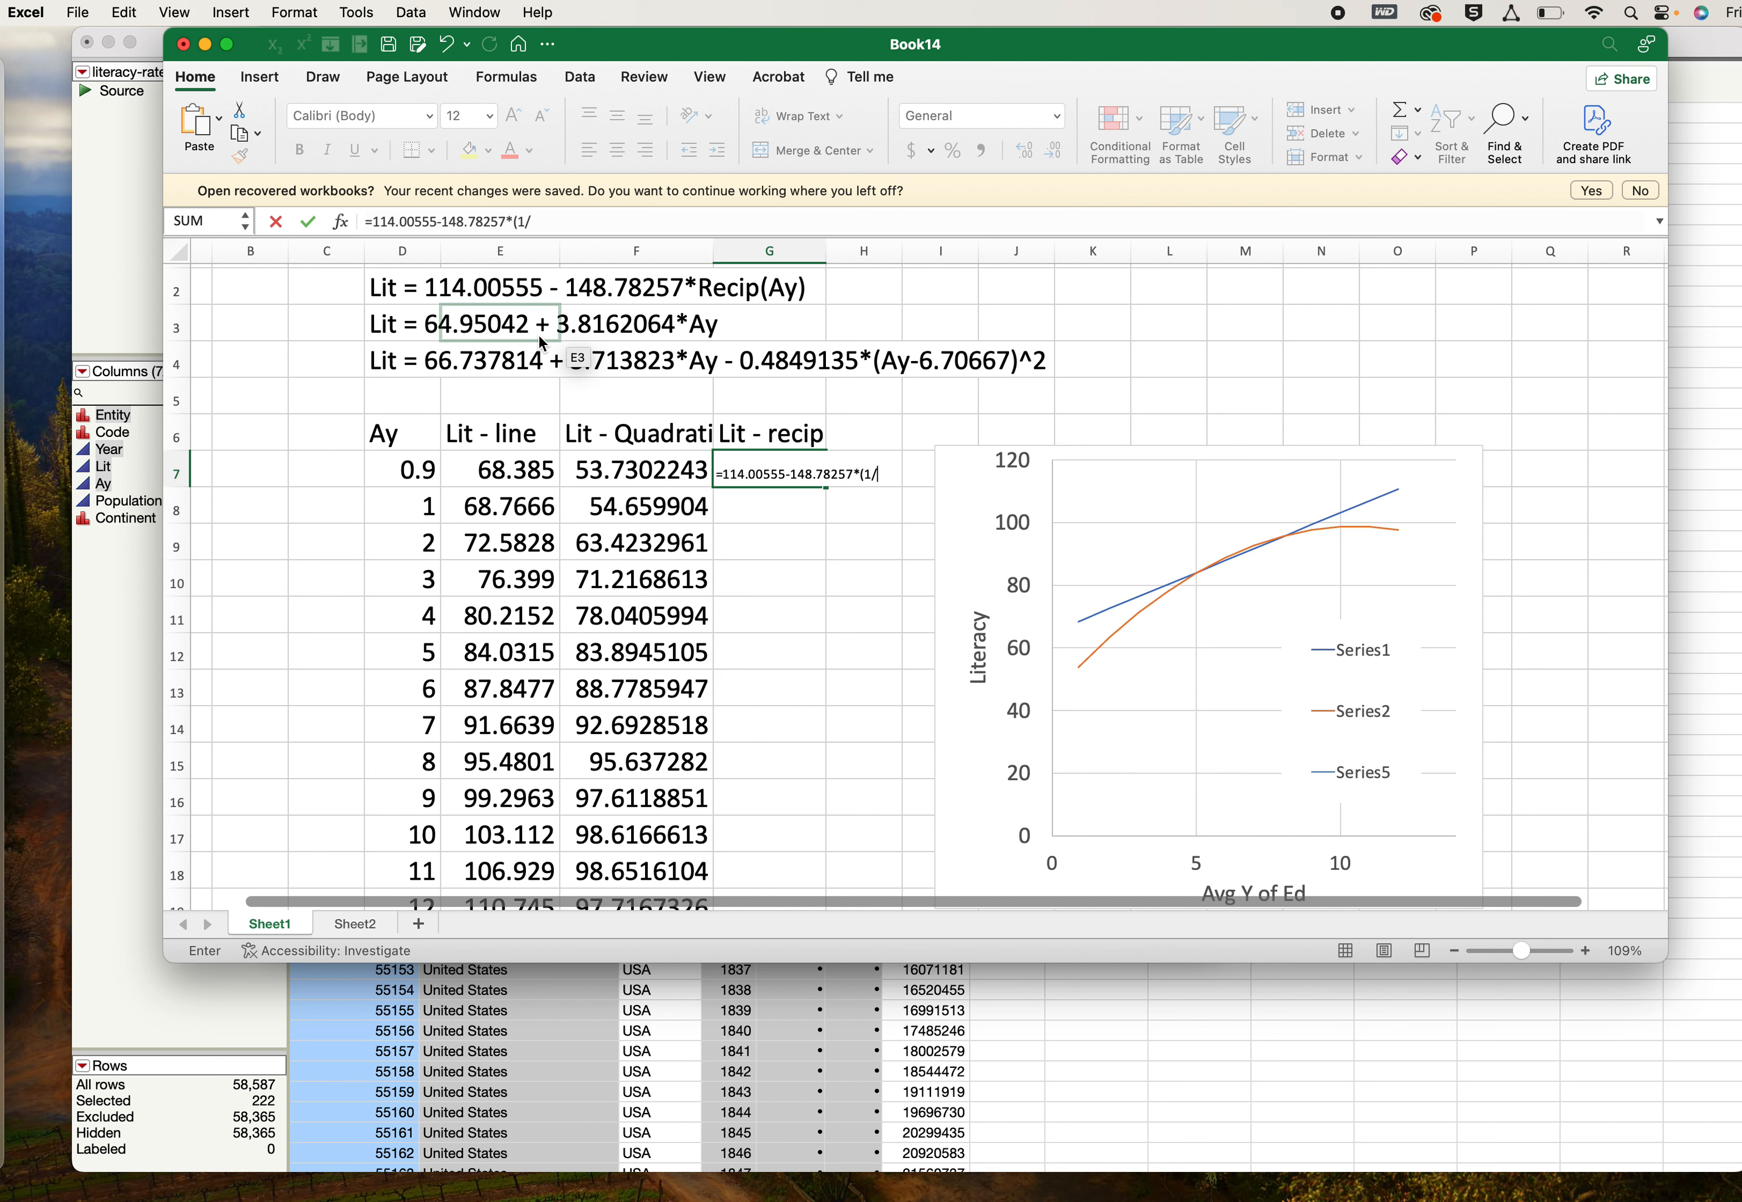
pyautogui.click(397, 470)
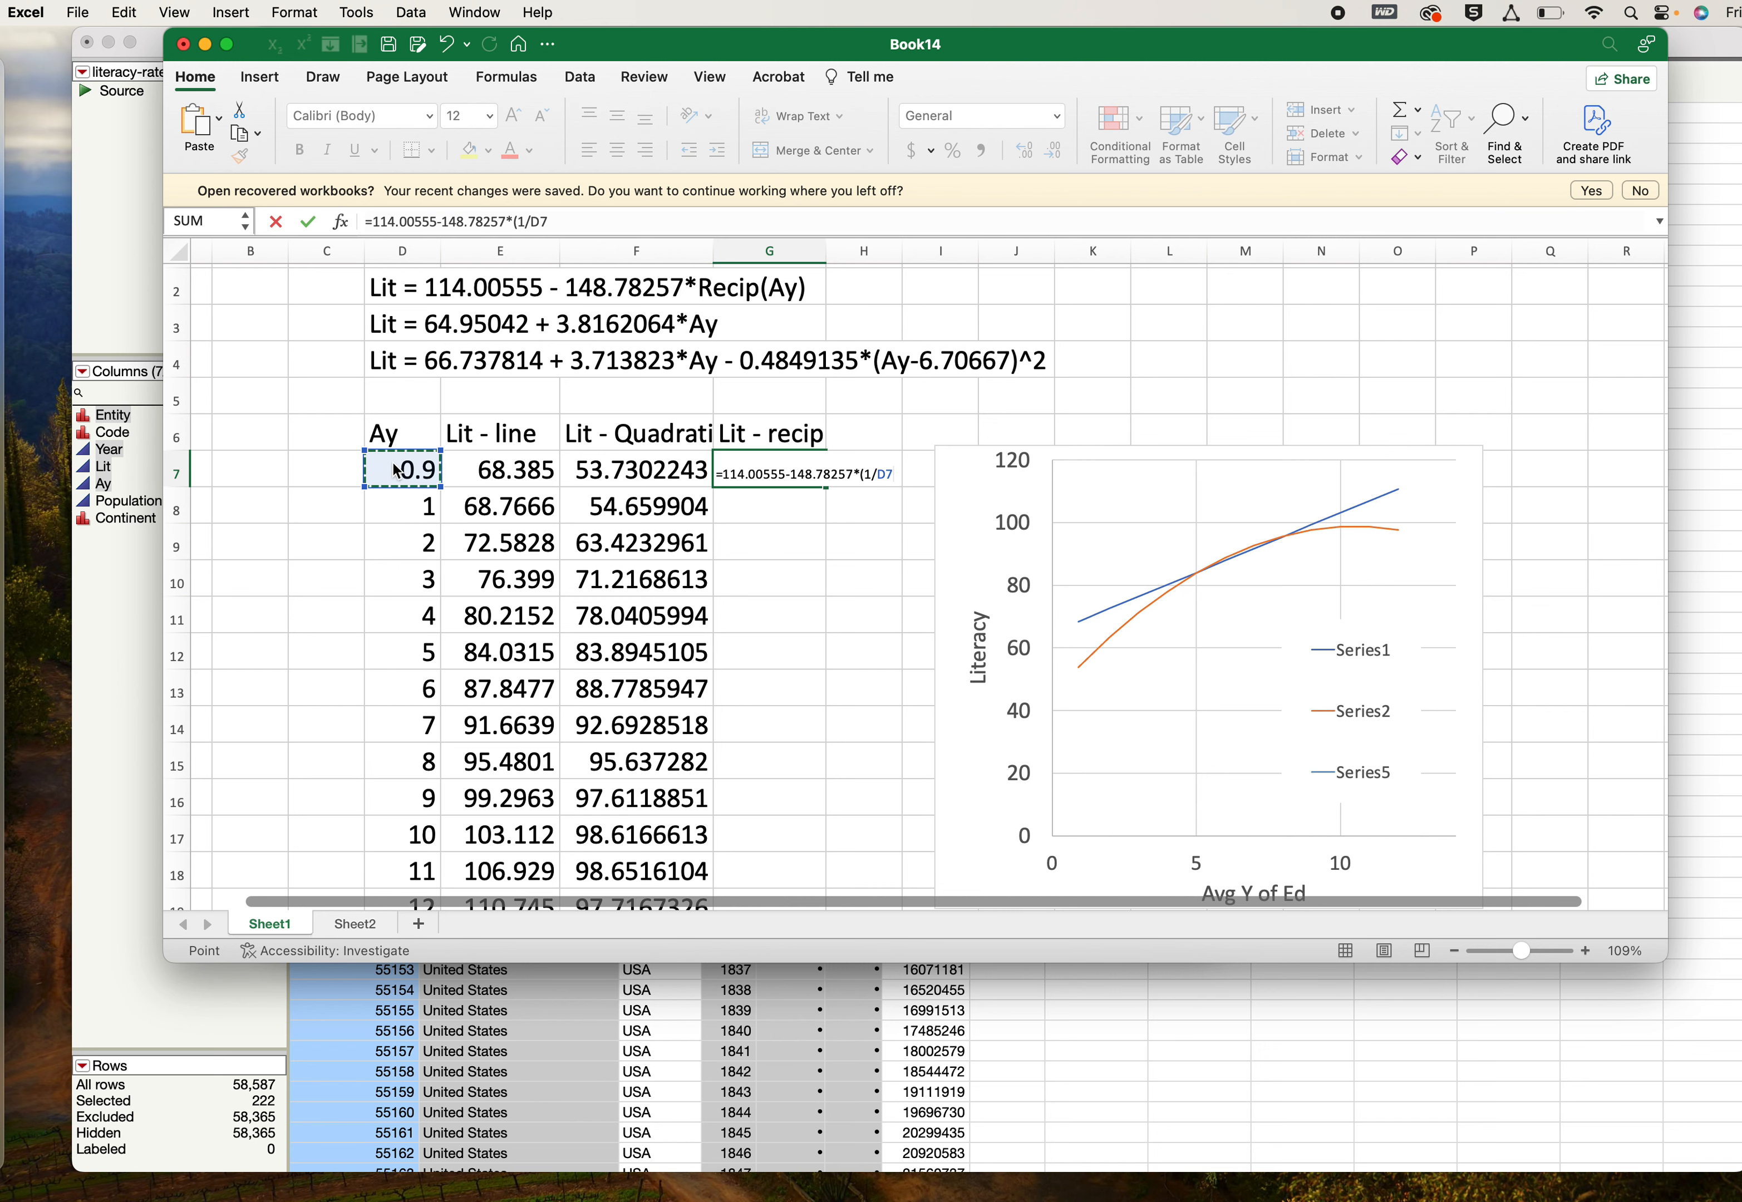
pyautogui.press('Return')
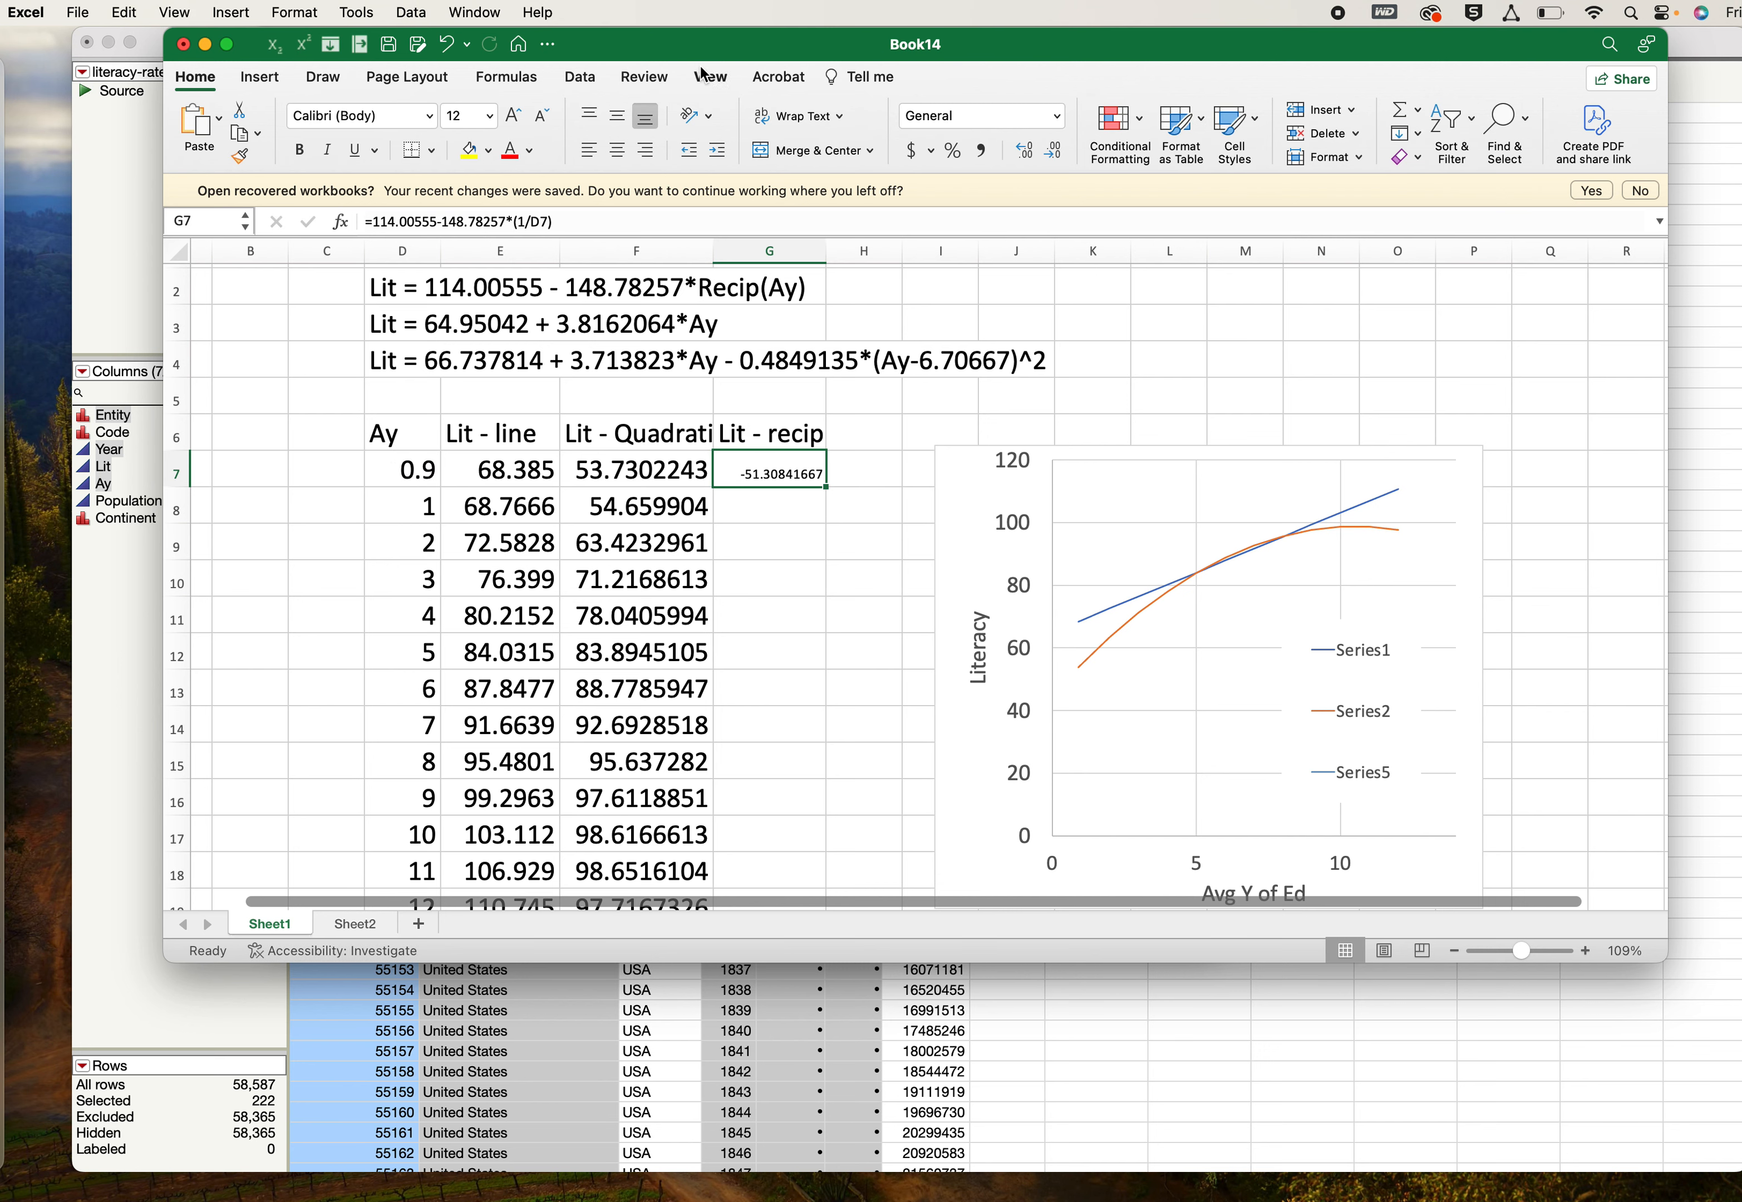
# - Compare the first reciprocal value with the lower end of the fitted curve in the JMP report, then return to Excel
pyautogui.moveTo(676, 58); pyautogui.dragTo(837, 58)
pyautogui.click(297, 364)
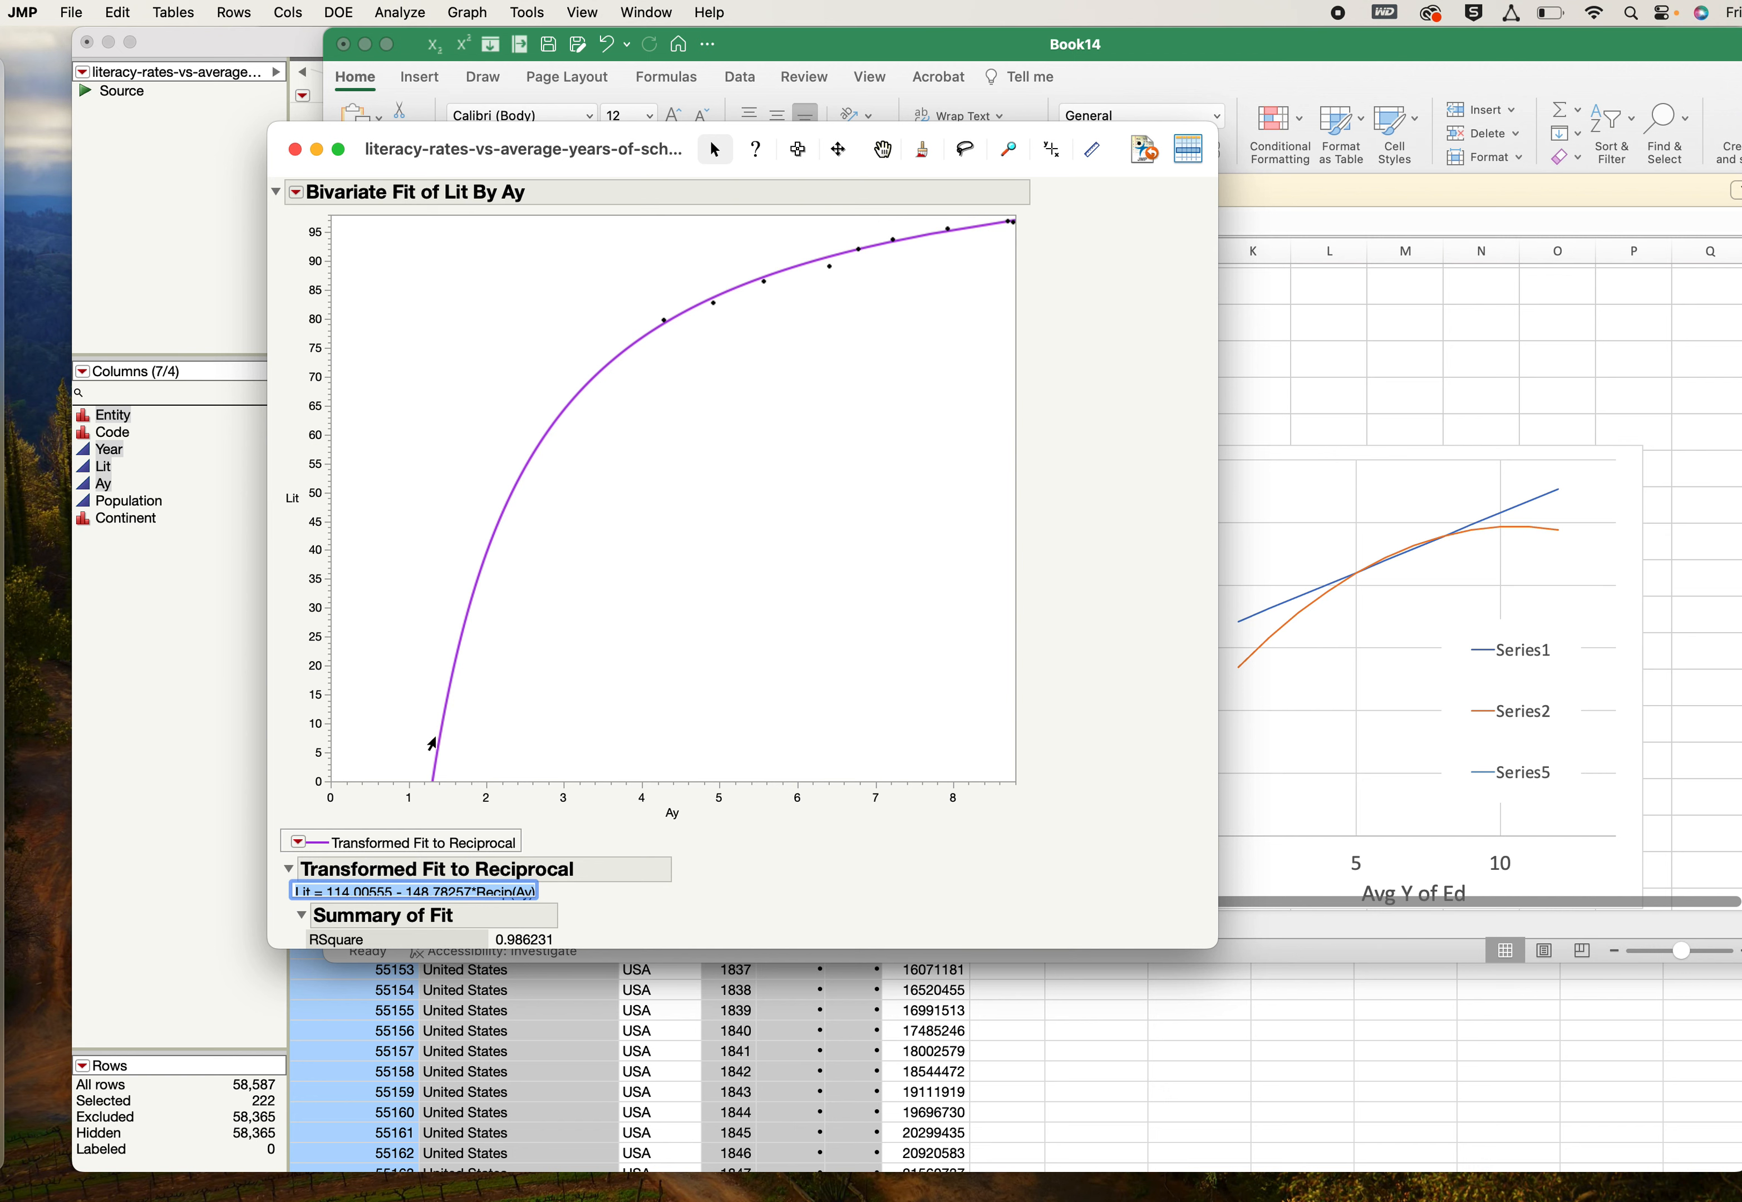
pyautogui.click(1288, 359)
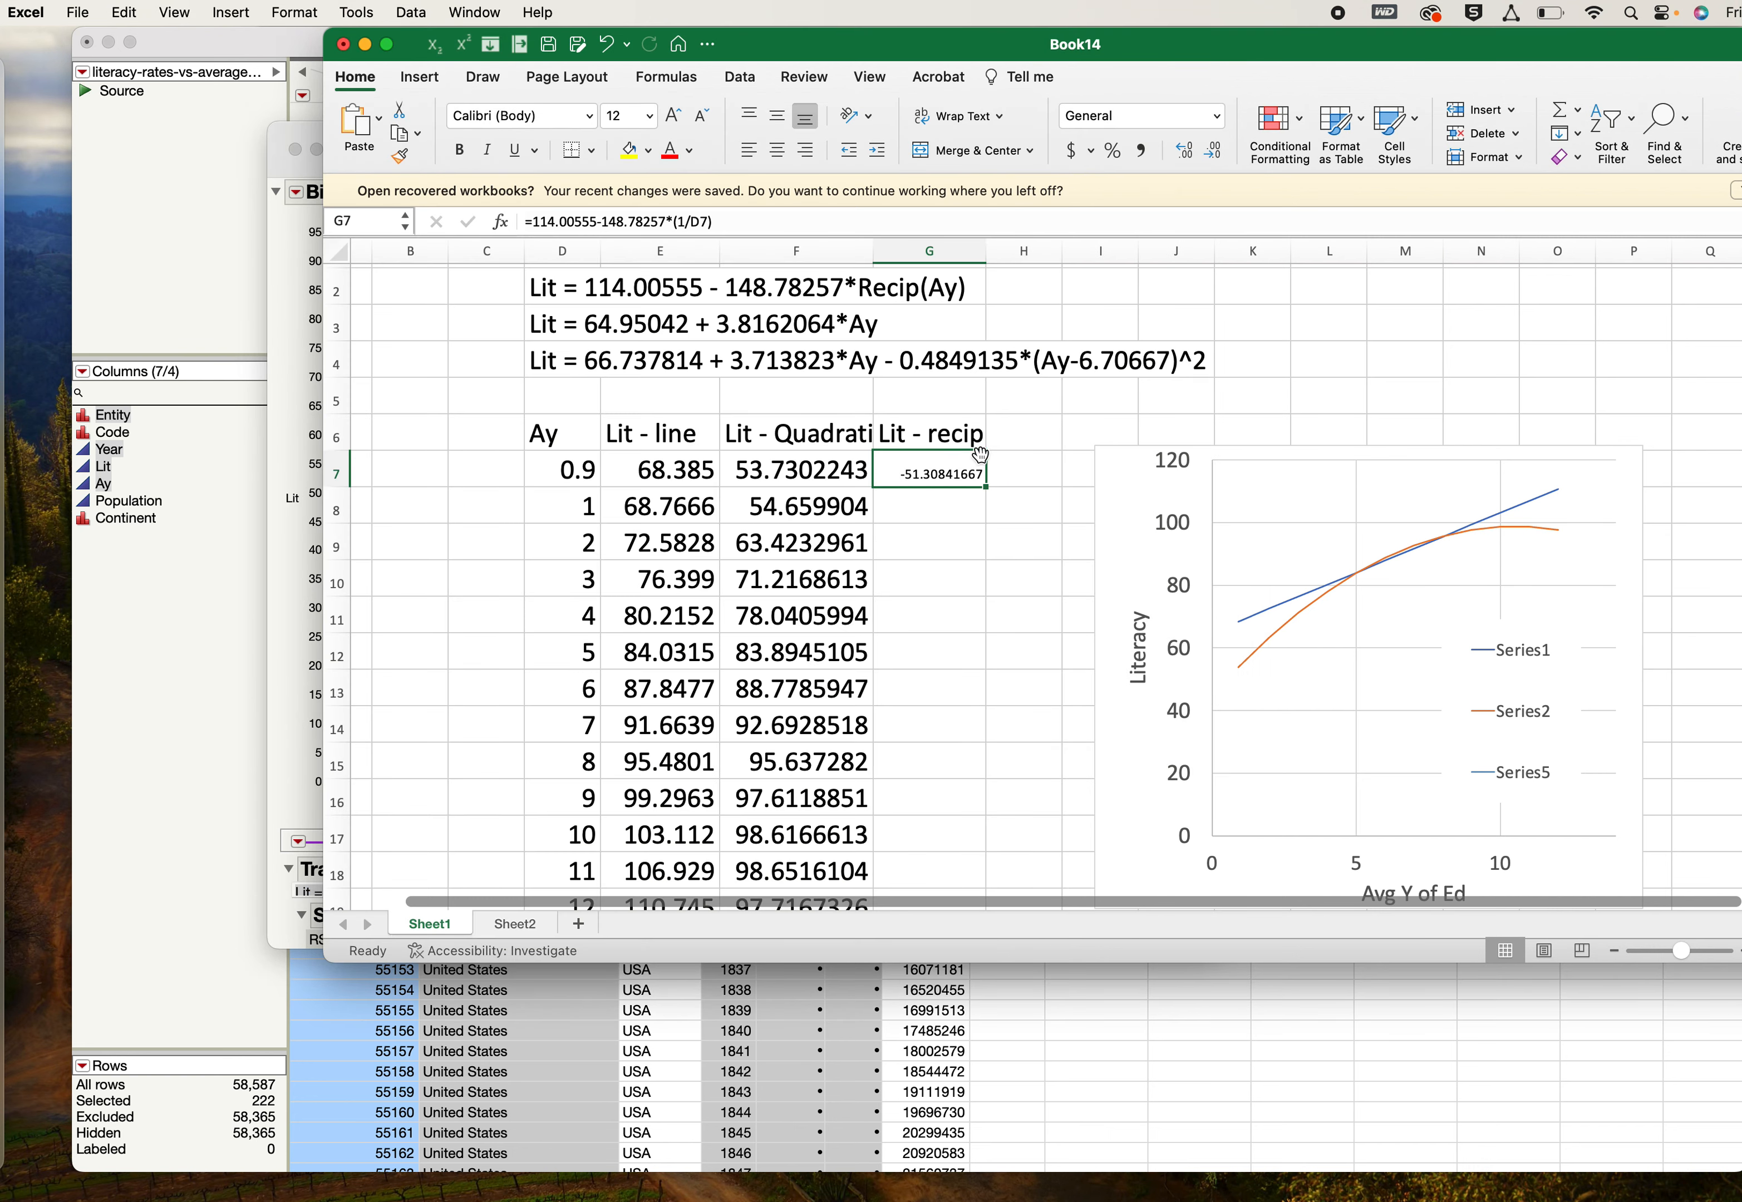
# - Set the font size of the whole column G to 24
pyautogui.click(925, 251)
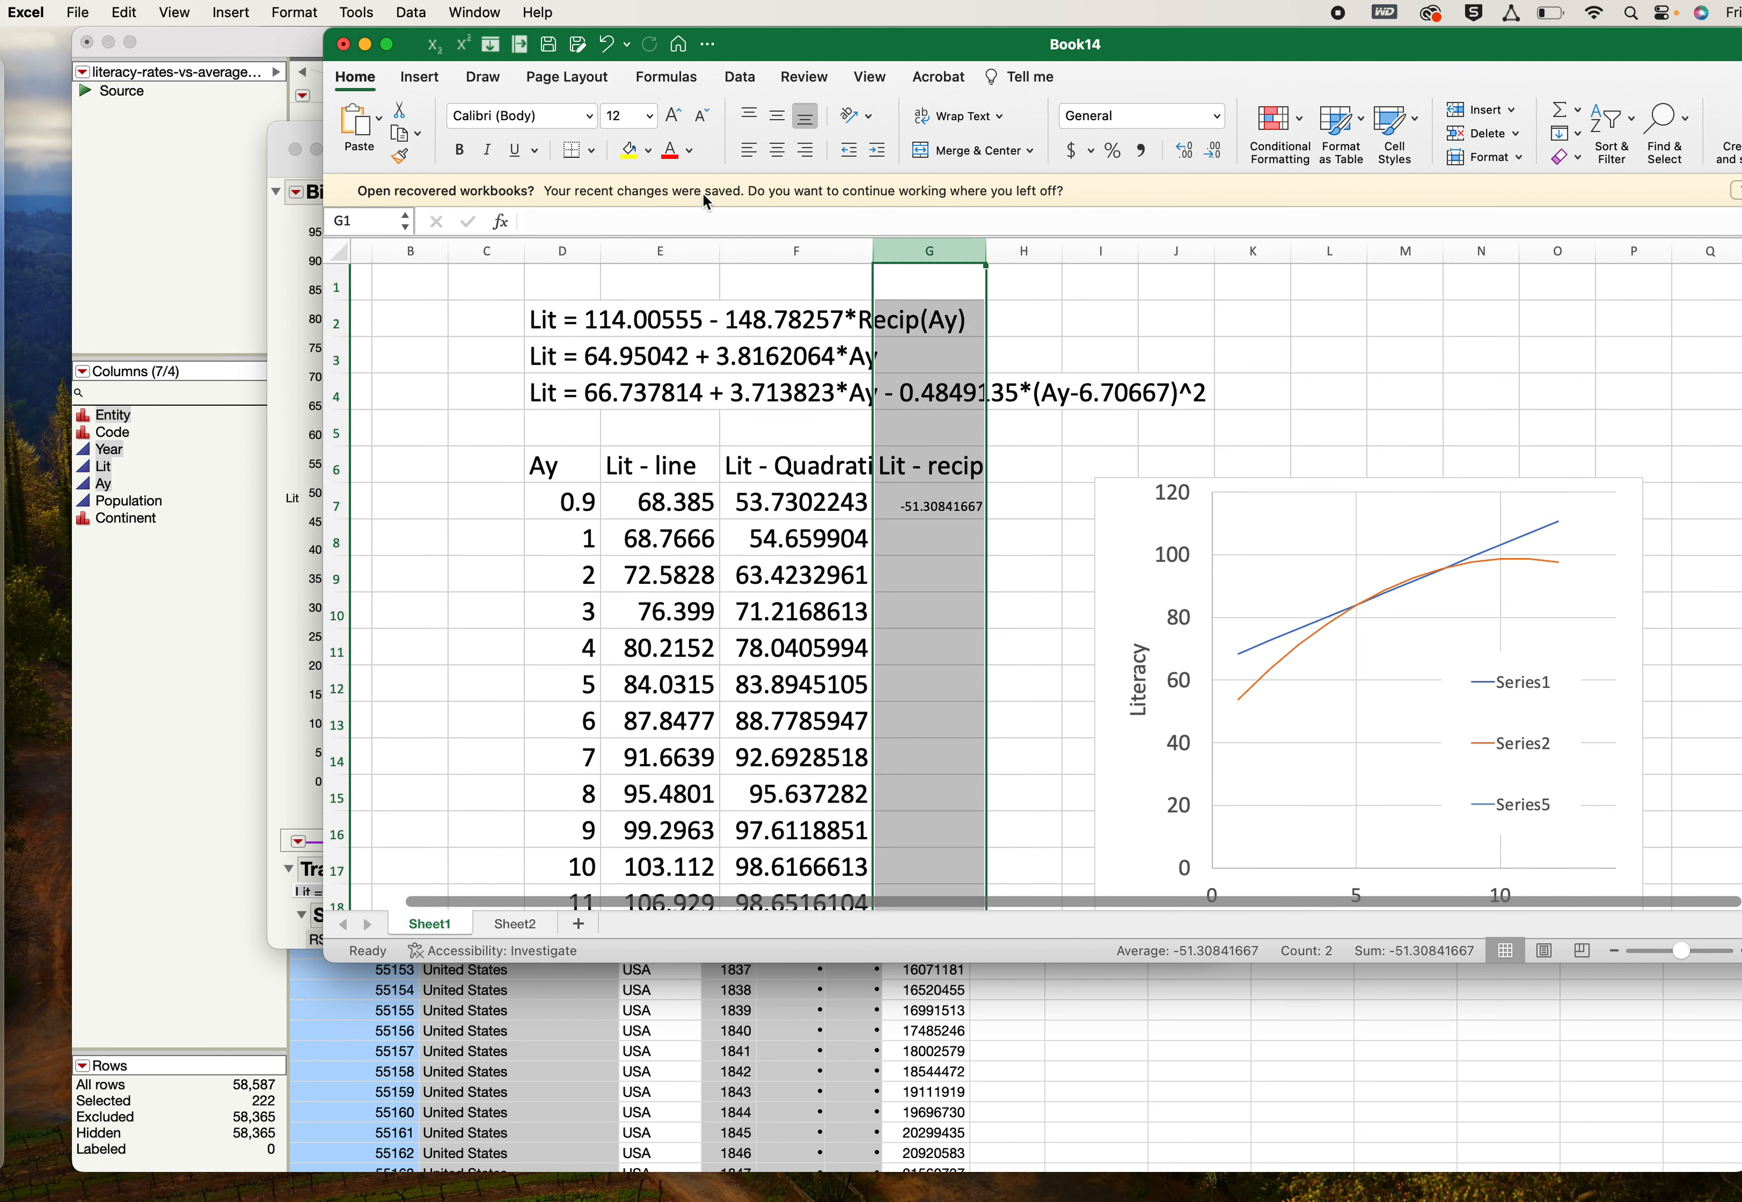
pyautogui.click(649, 115)
pyautogui.click(633, 385)
pyautogui.click(941, 507)
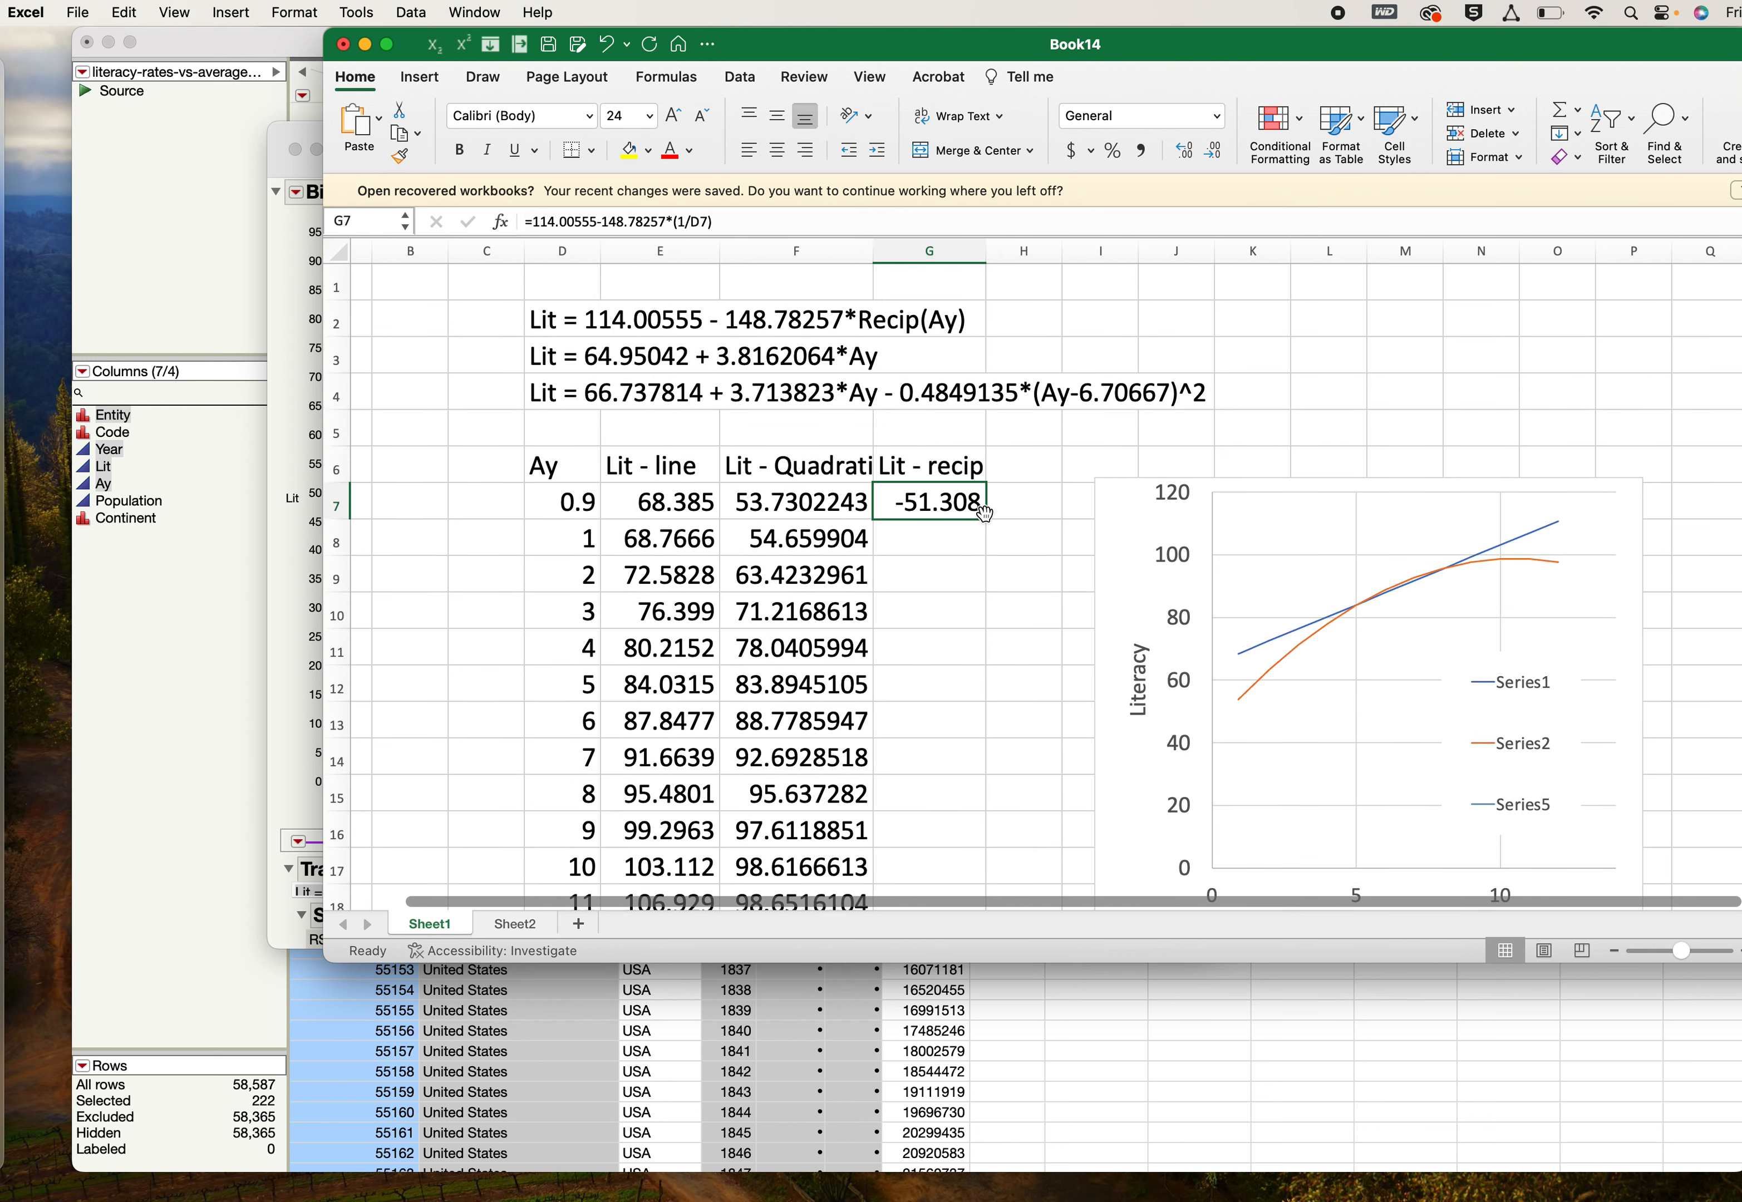
# - Change the first Ay value in cell D7 to 0.5
pyautogui.click(580, 502)
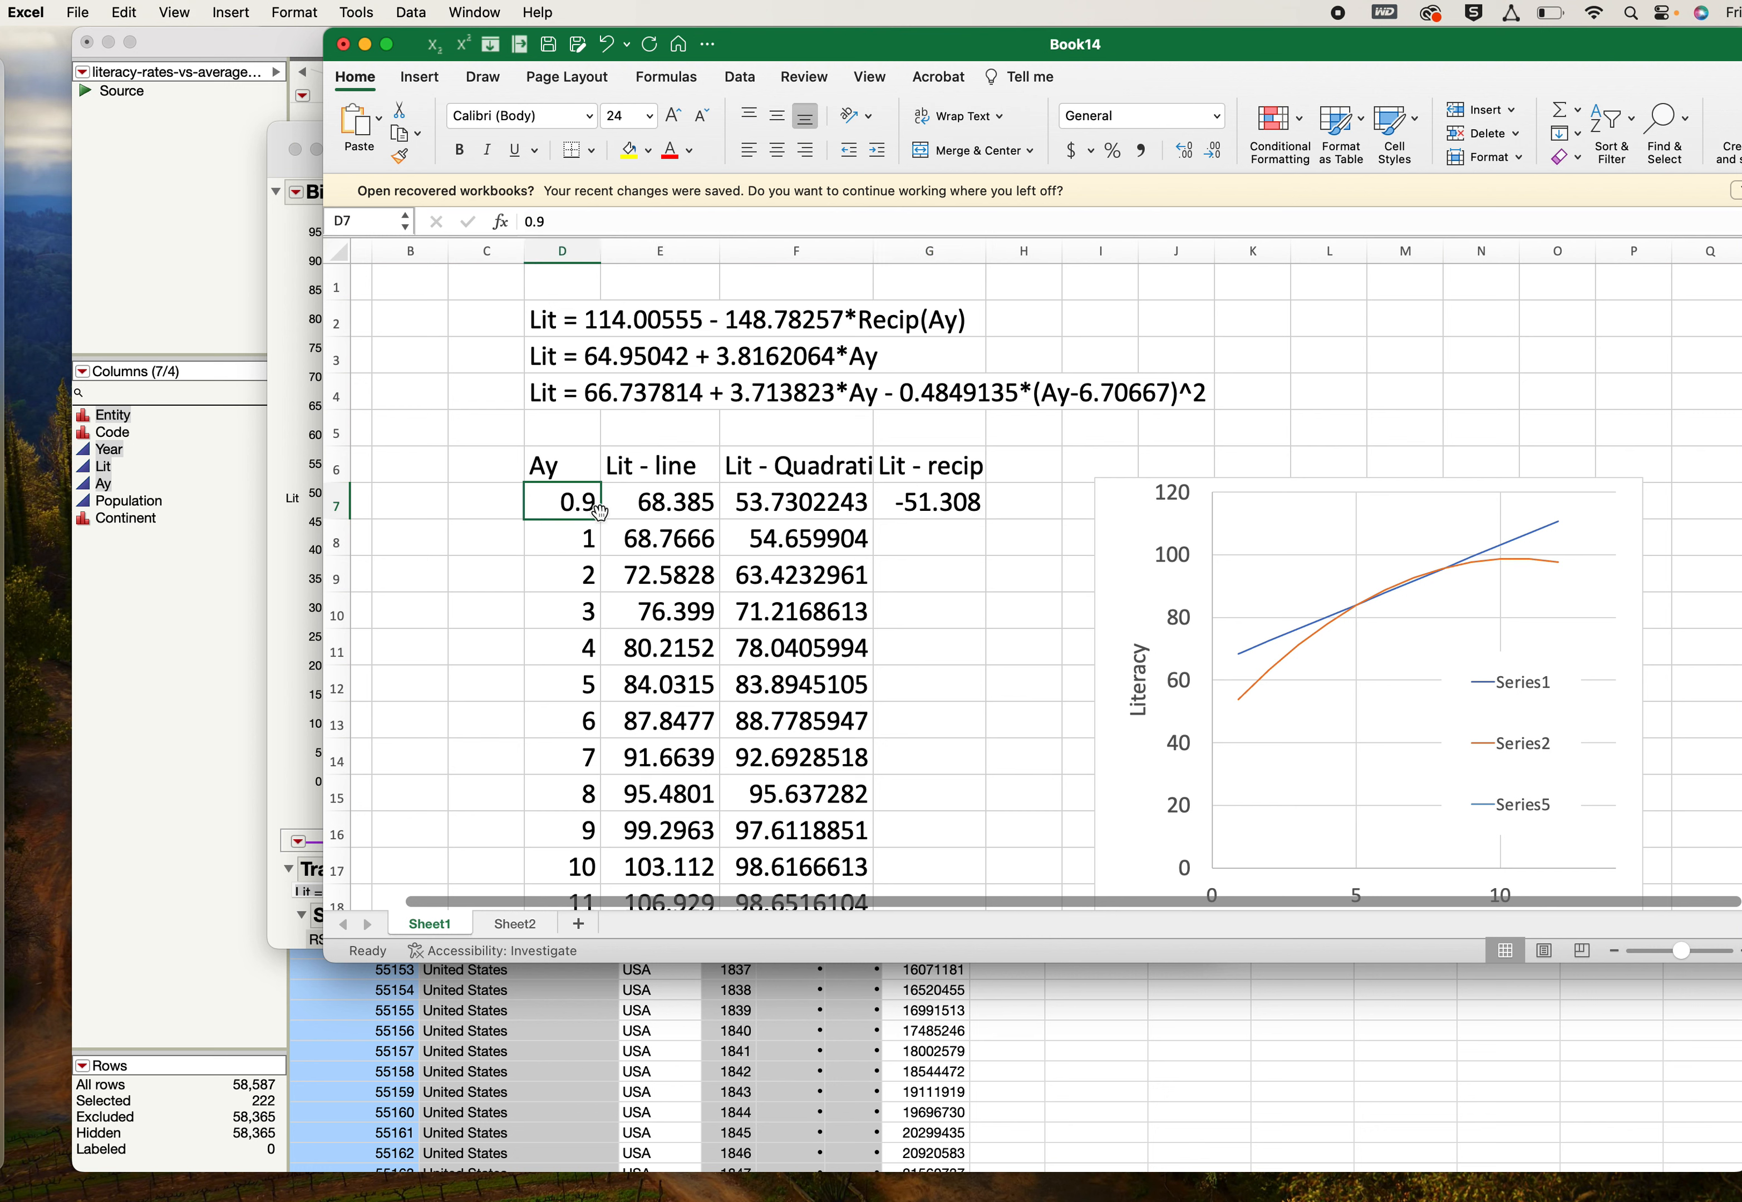
pyautogui.write('0.5')
pyautogui.press('Return')
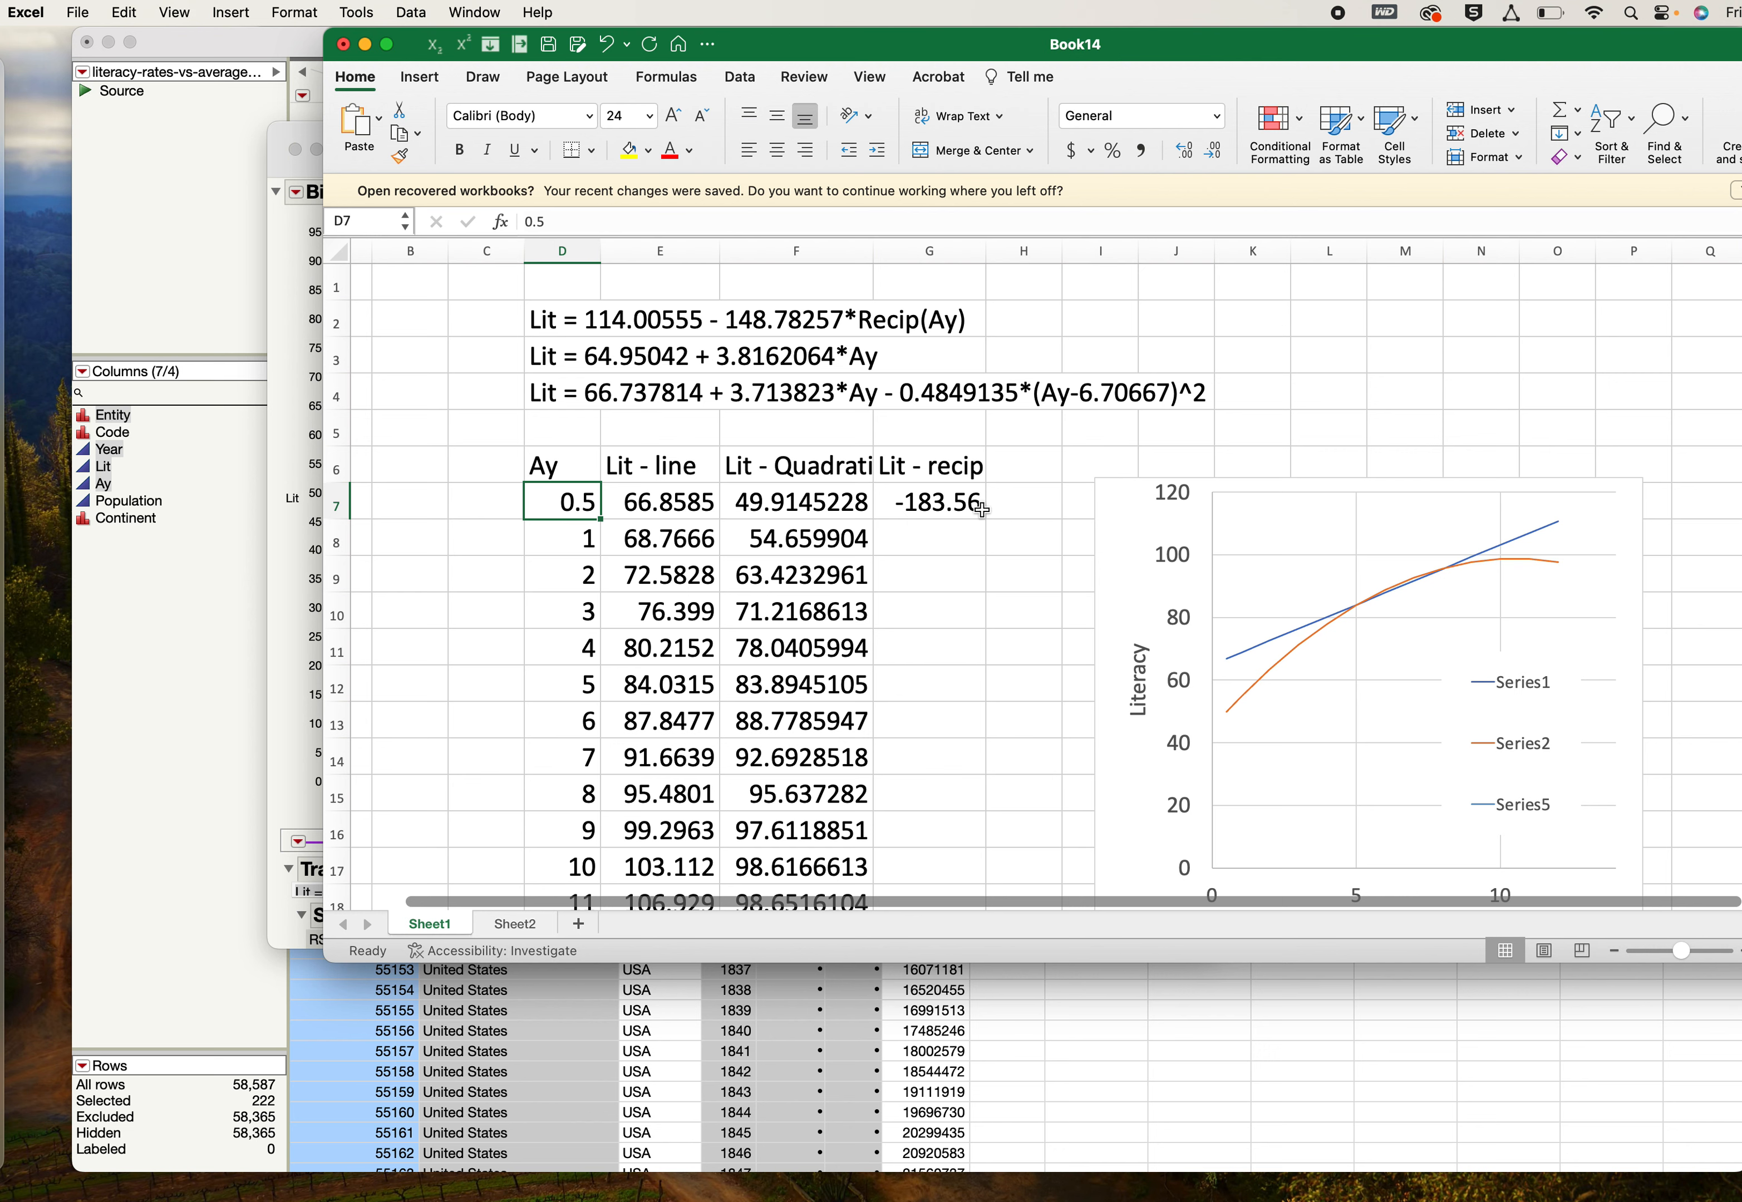
# - Fill the reciprocal formula from G7 down to G19 so it covers Ay values up to 12
pyautogui.click(984, 513)
pyautogui.moveTo(984, 518); pyautogui.dragTo(1004, 939)
pyautogui.moveTo(977, 862); pyautogui.dragTo(979, 864)
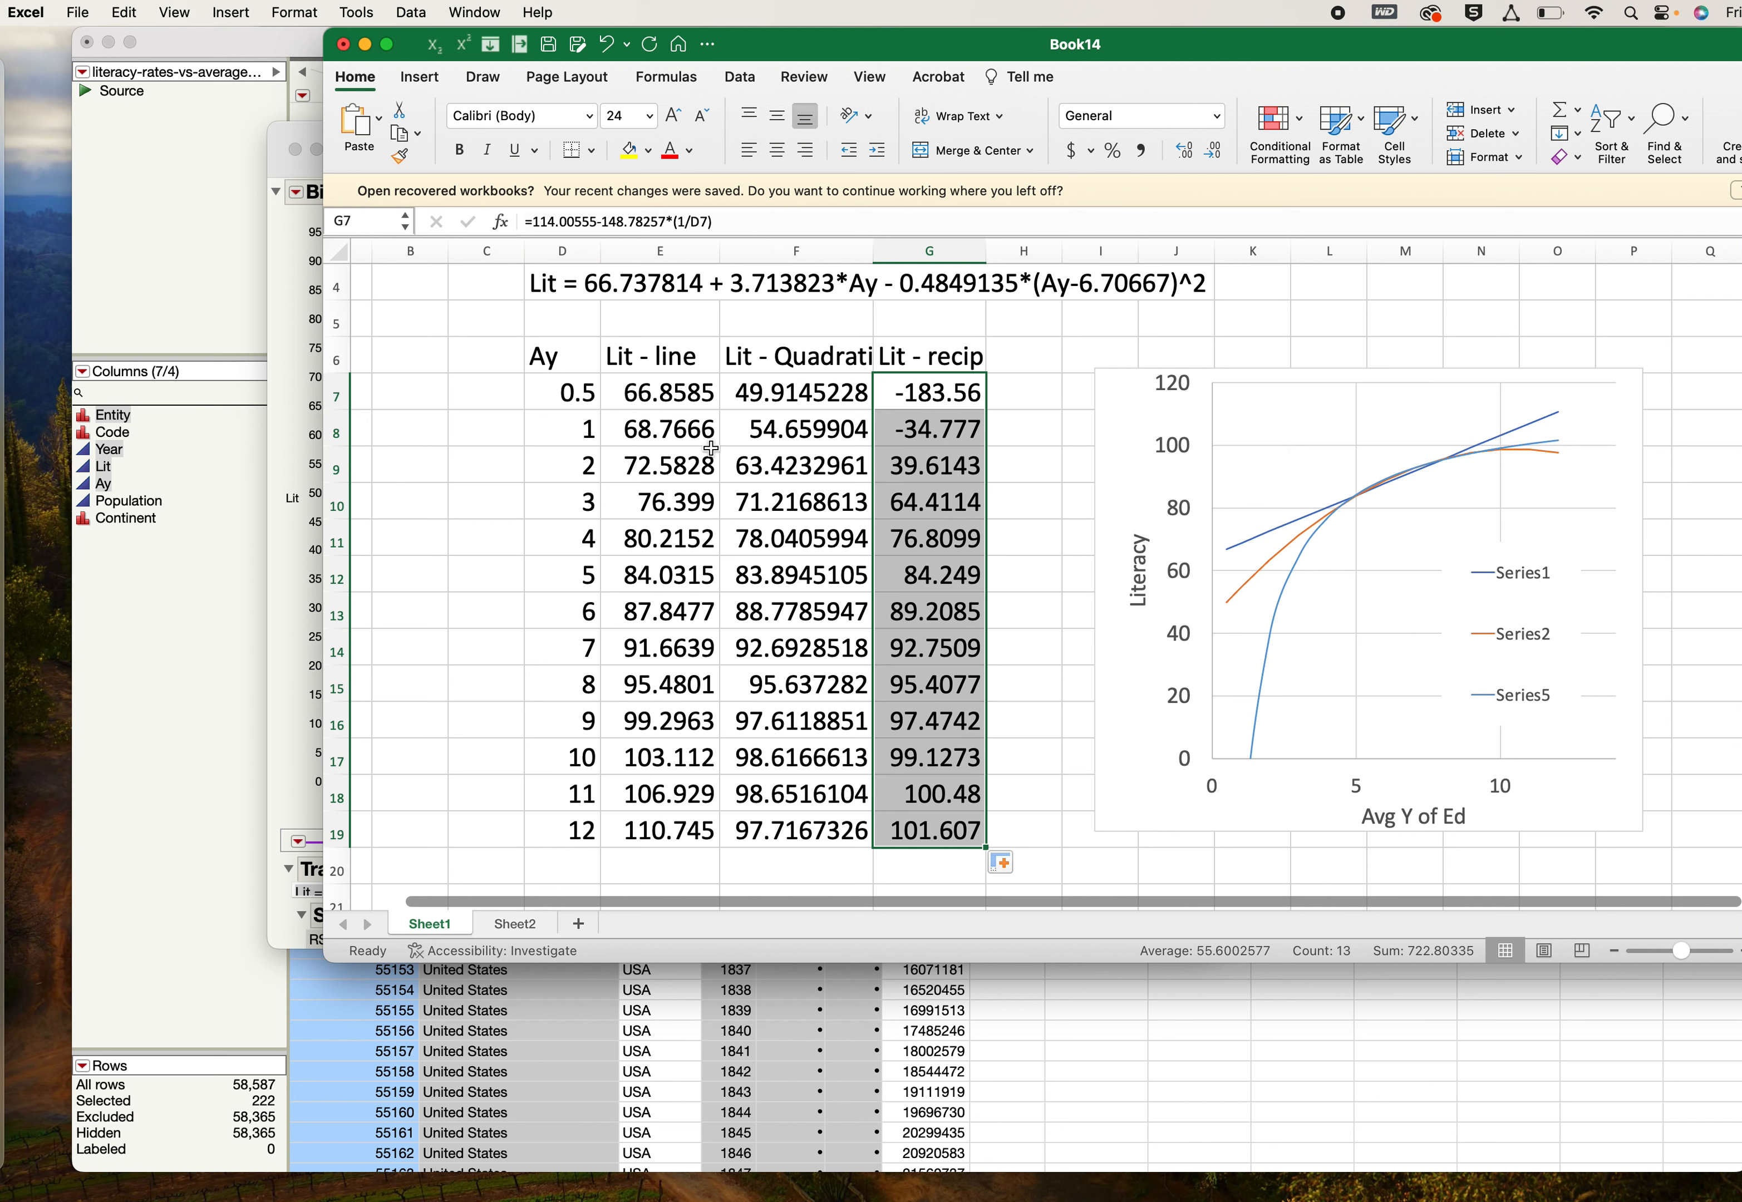
pyautogui.moveTo(574, 392); pyautogui.dragTo(598, 833)
pyautogui.press('super+c')
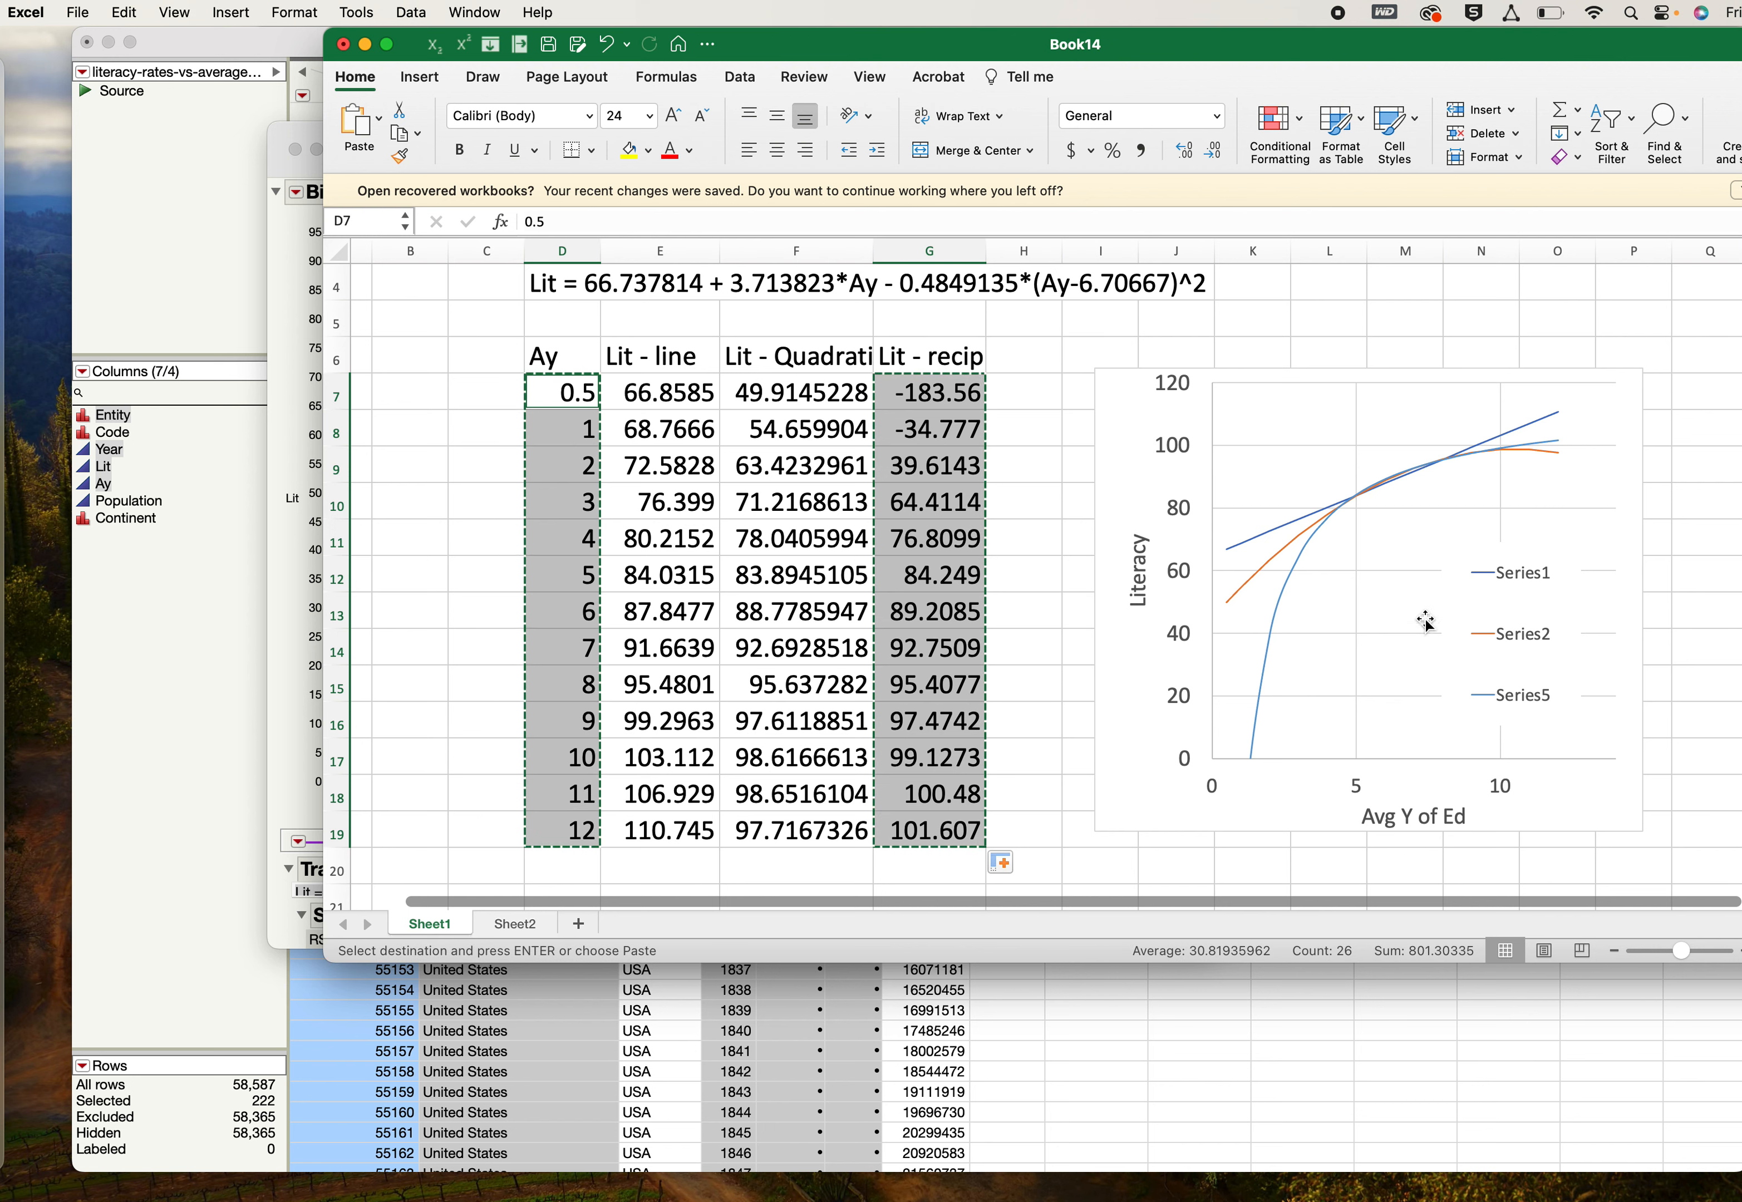
pyautogui.click(1322, 473)
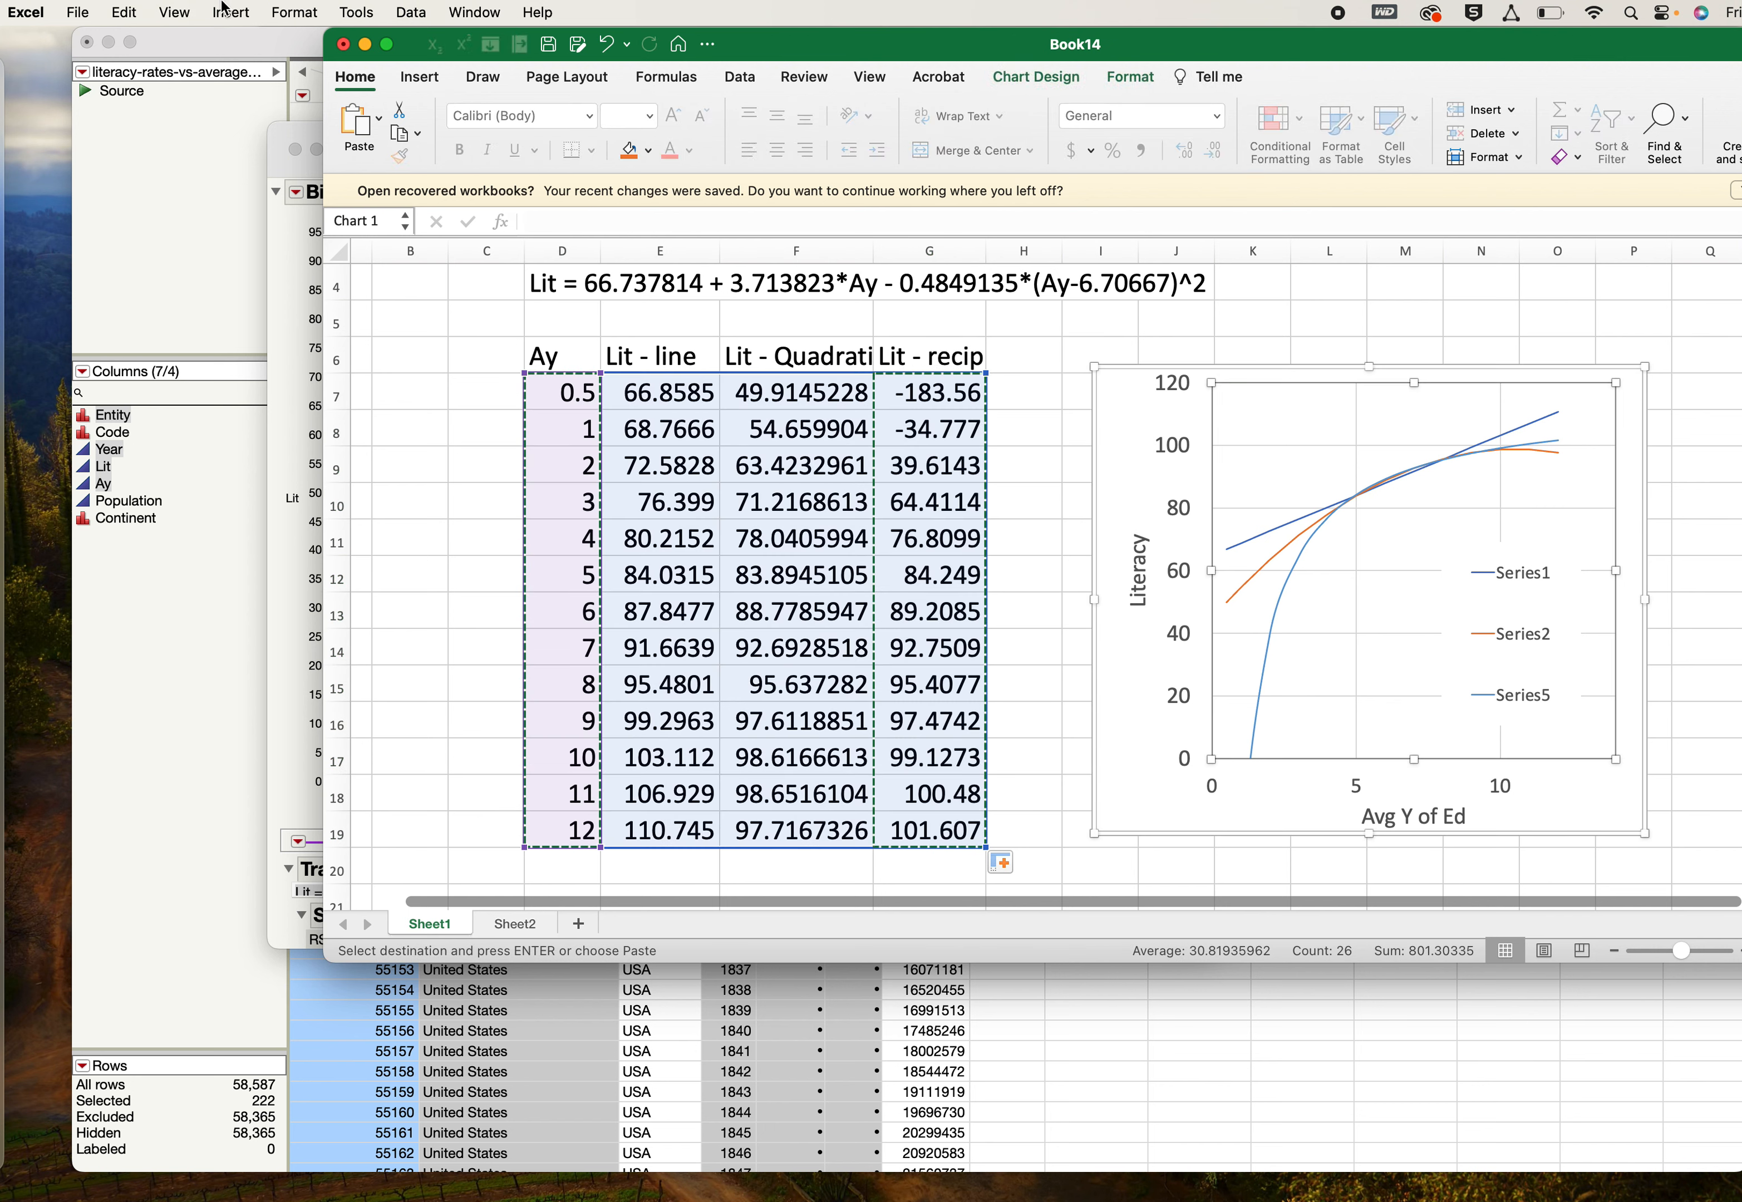
pyautogui.click(130, 9)
pyautogui.click(130, 10)
# - Check the source ranges of the reciprocal, linear and quadratic curves in the literacy chart
pyautogui.click(1284, 609)
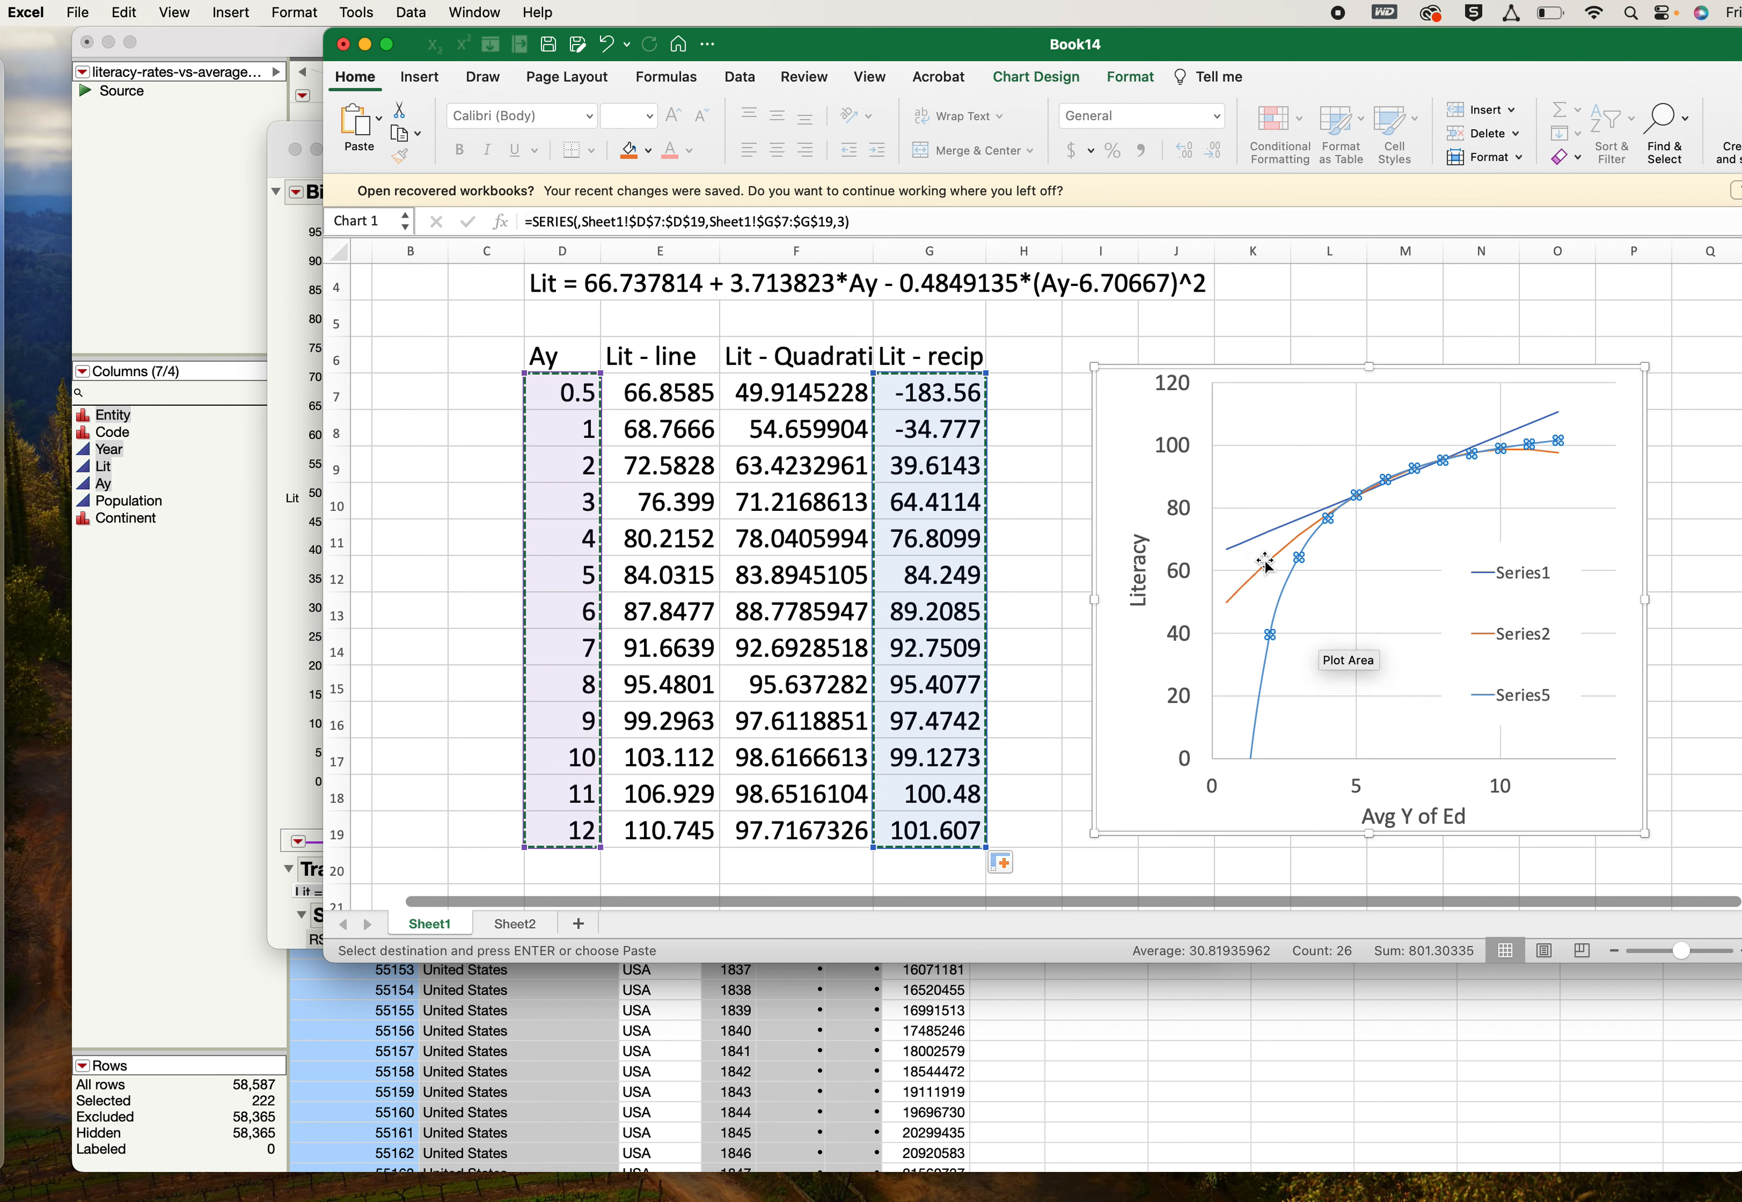
pyautogui.click(1249, 538)
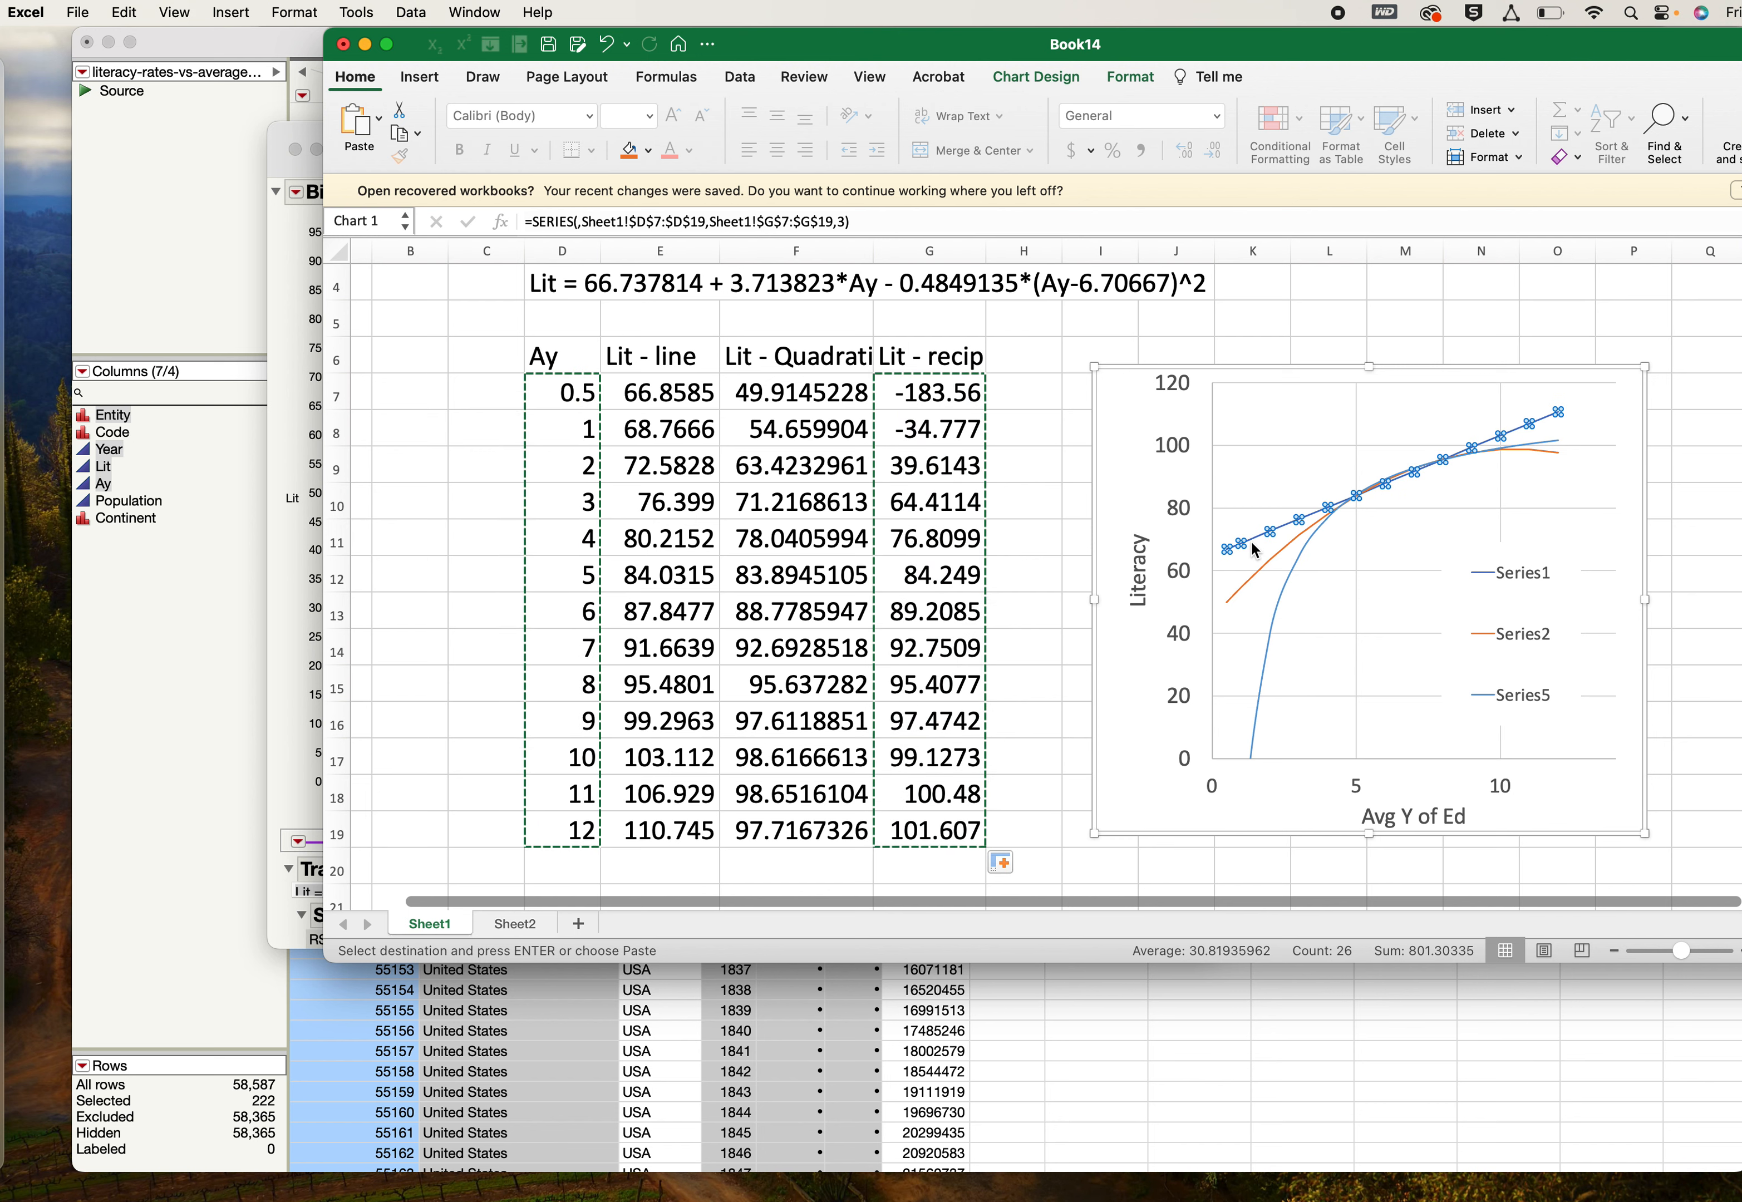
pyautogui.click(1254, 576)
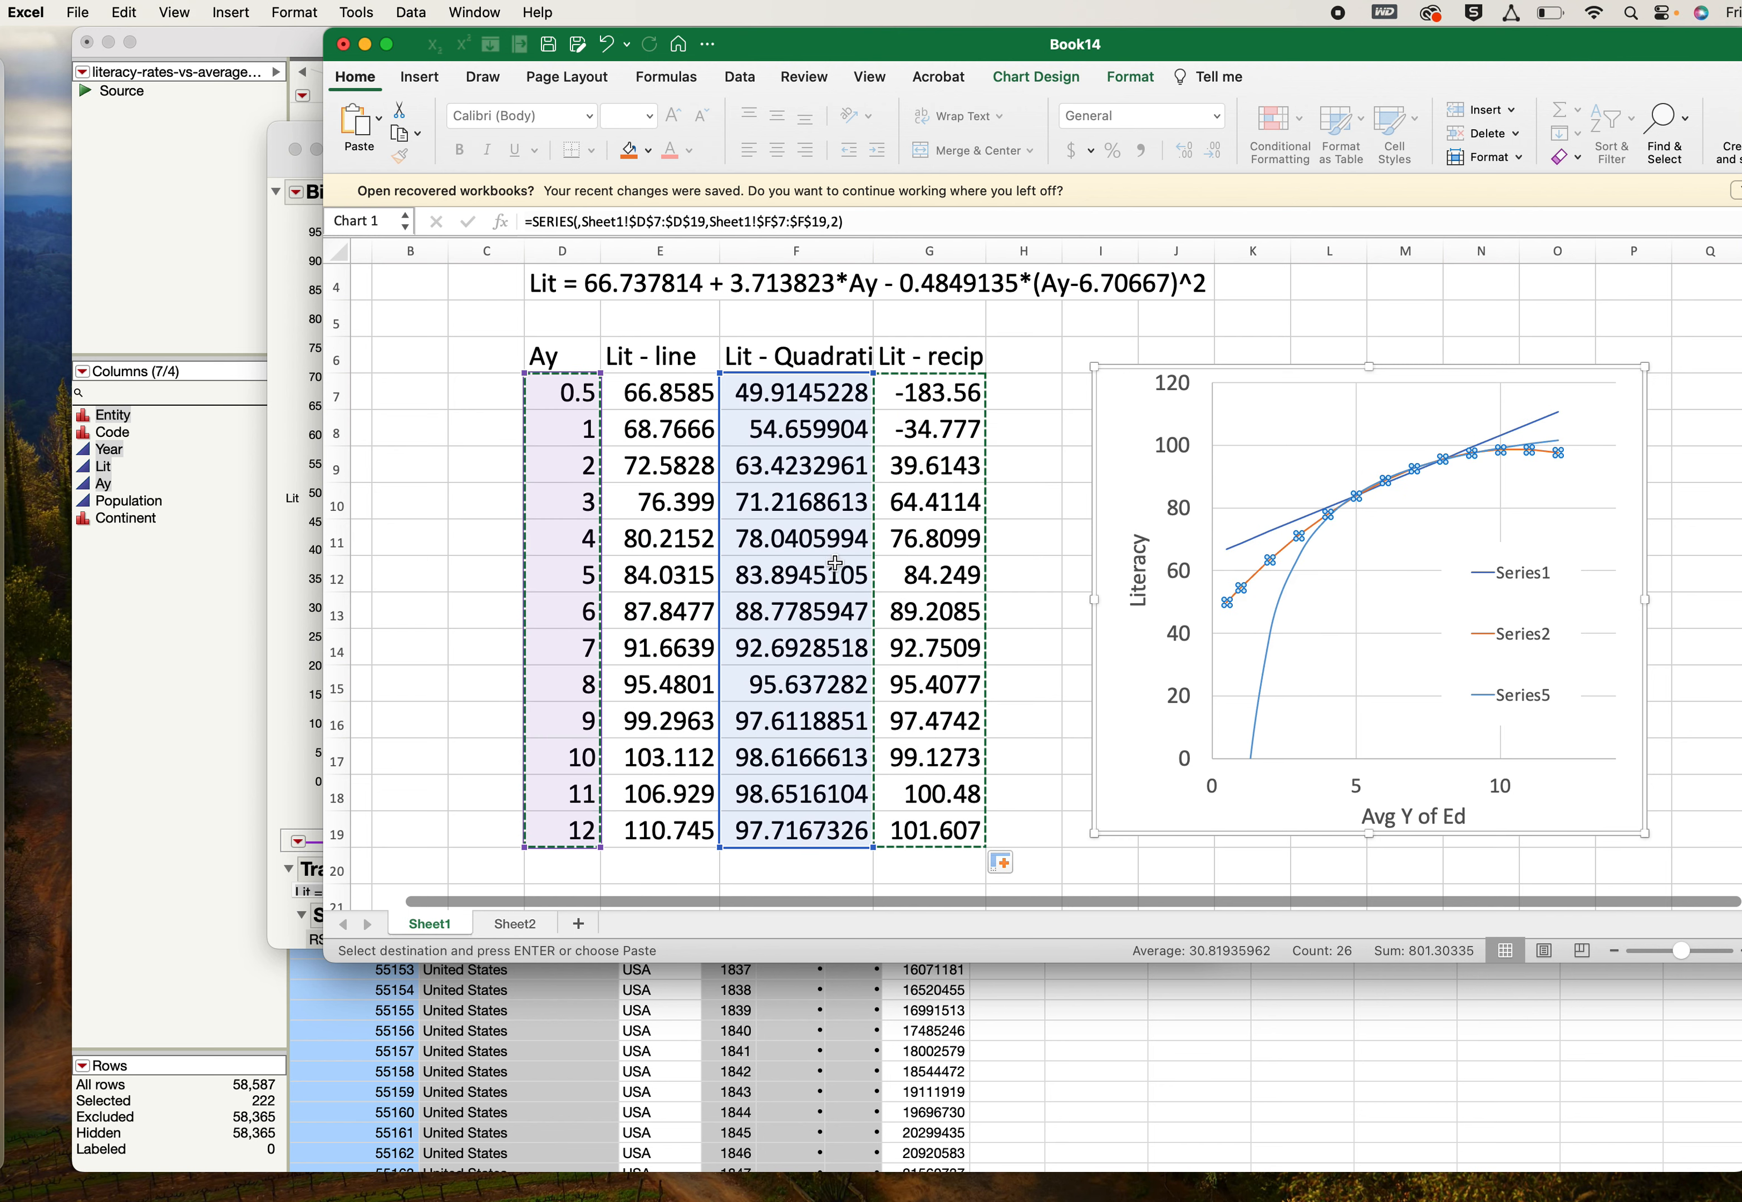
# - Examine the observed Ay and Lit columns for the United States on Sheet2
pyautogui.click(513, 923)
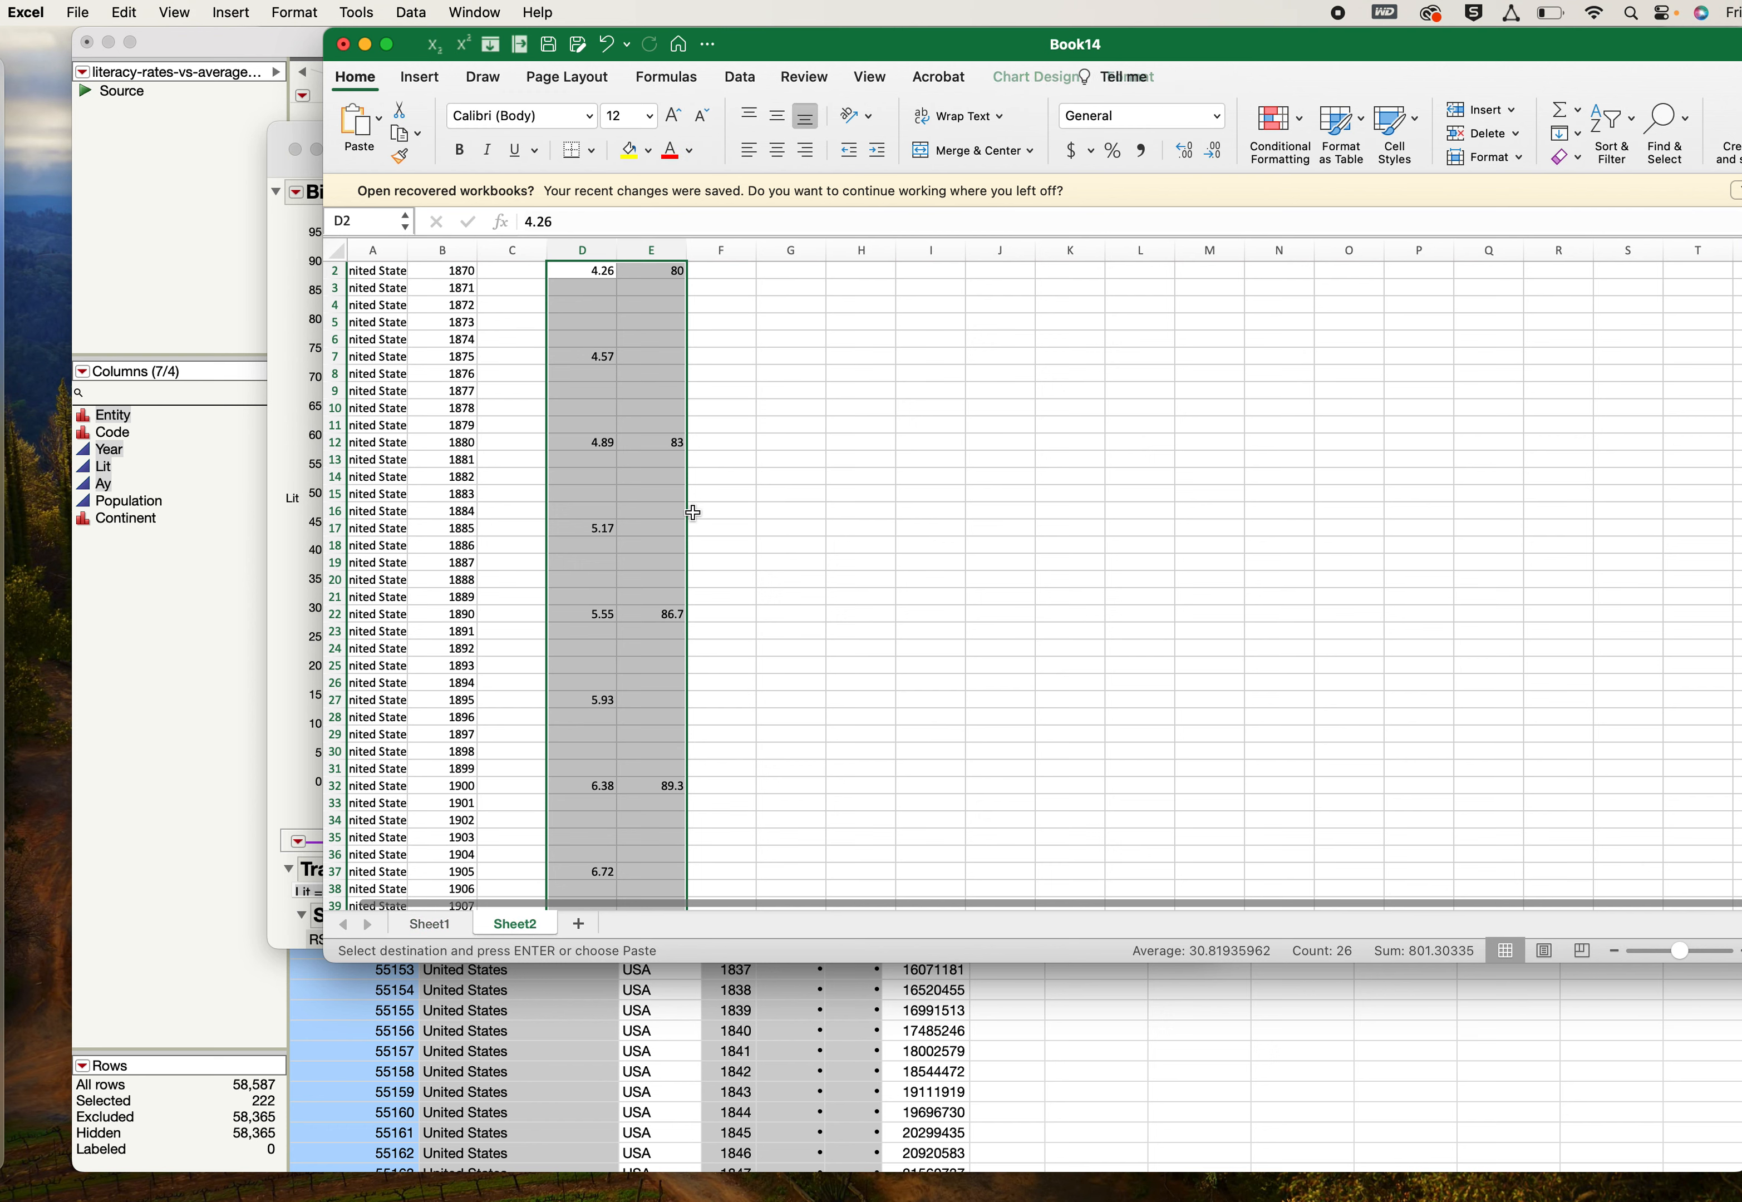
pyautogui.scroll(1, 689, 394)
pyautogui.hscroll(1, 689, 394)
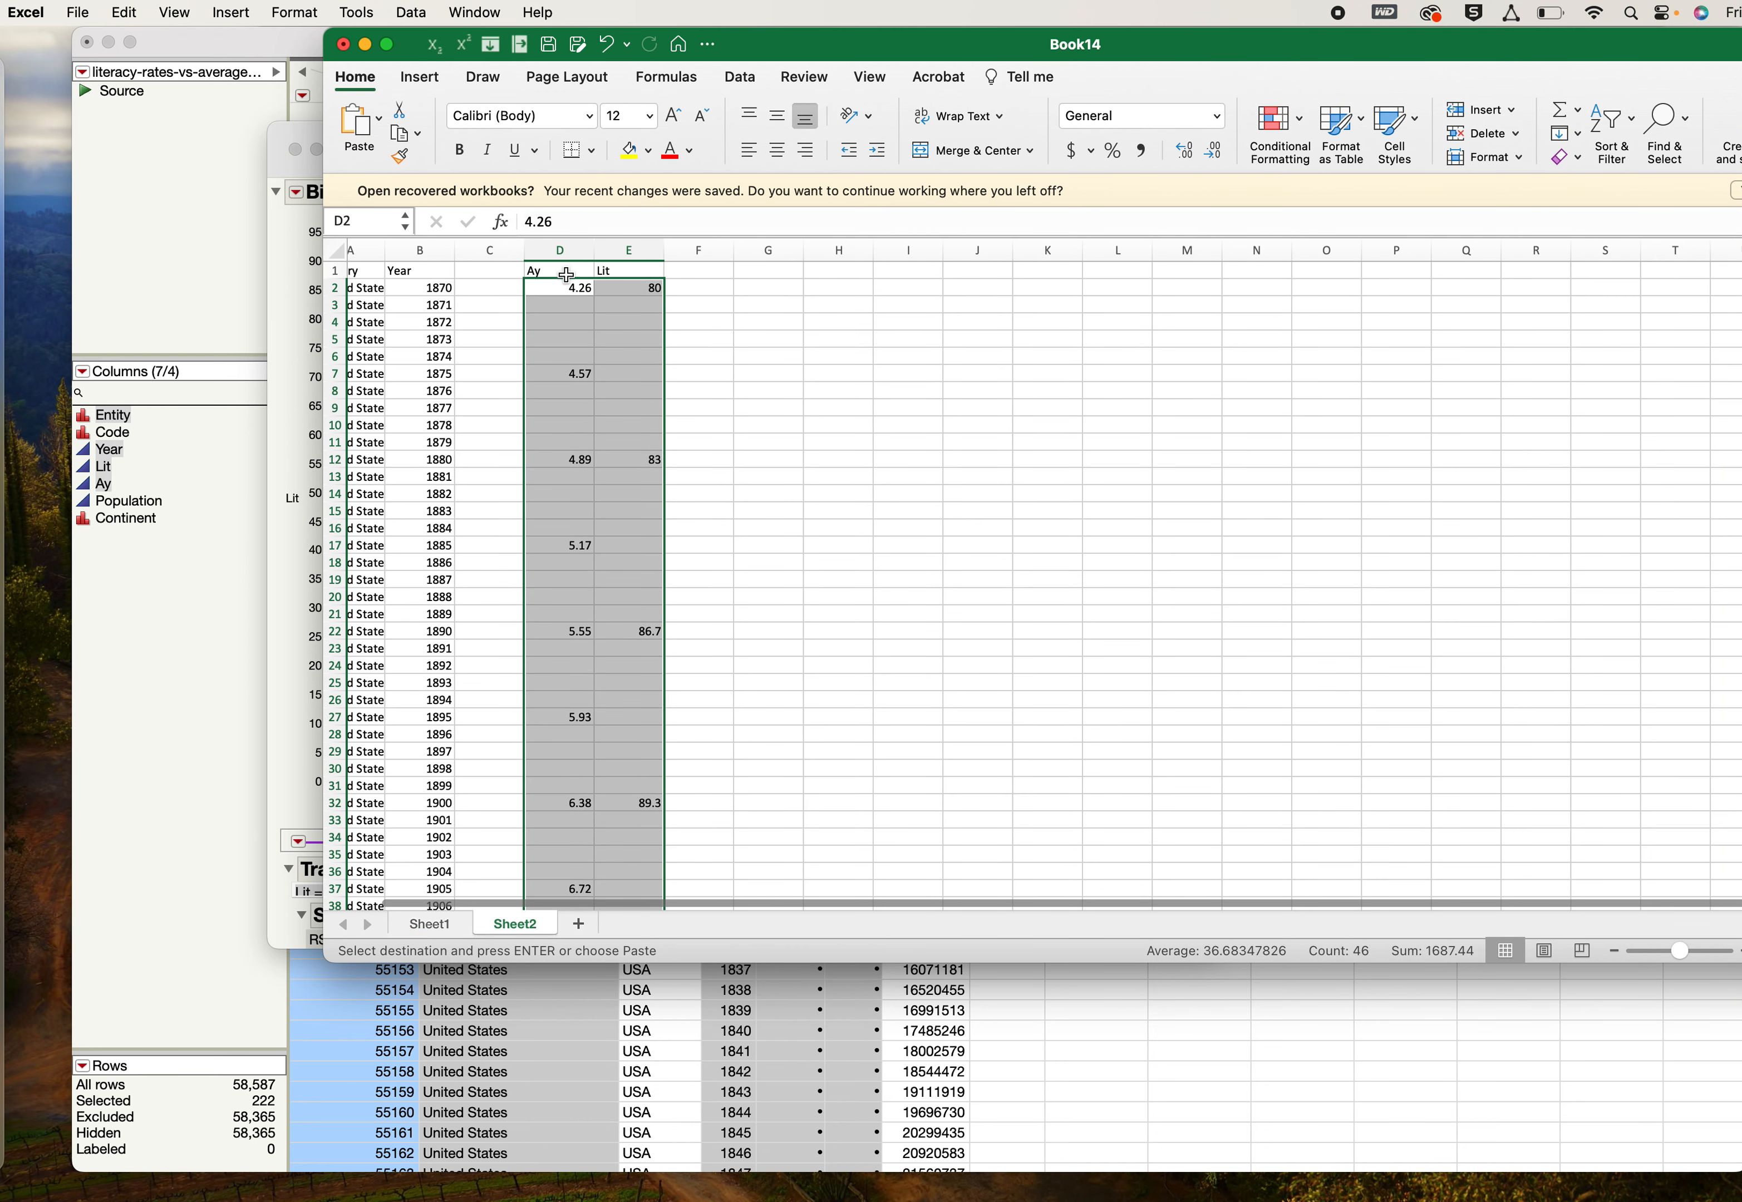
pyautogui.click(566, 275)
pyautogui.click(635, 273)
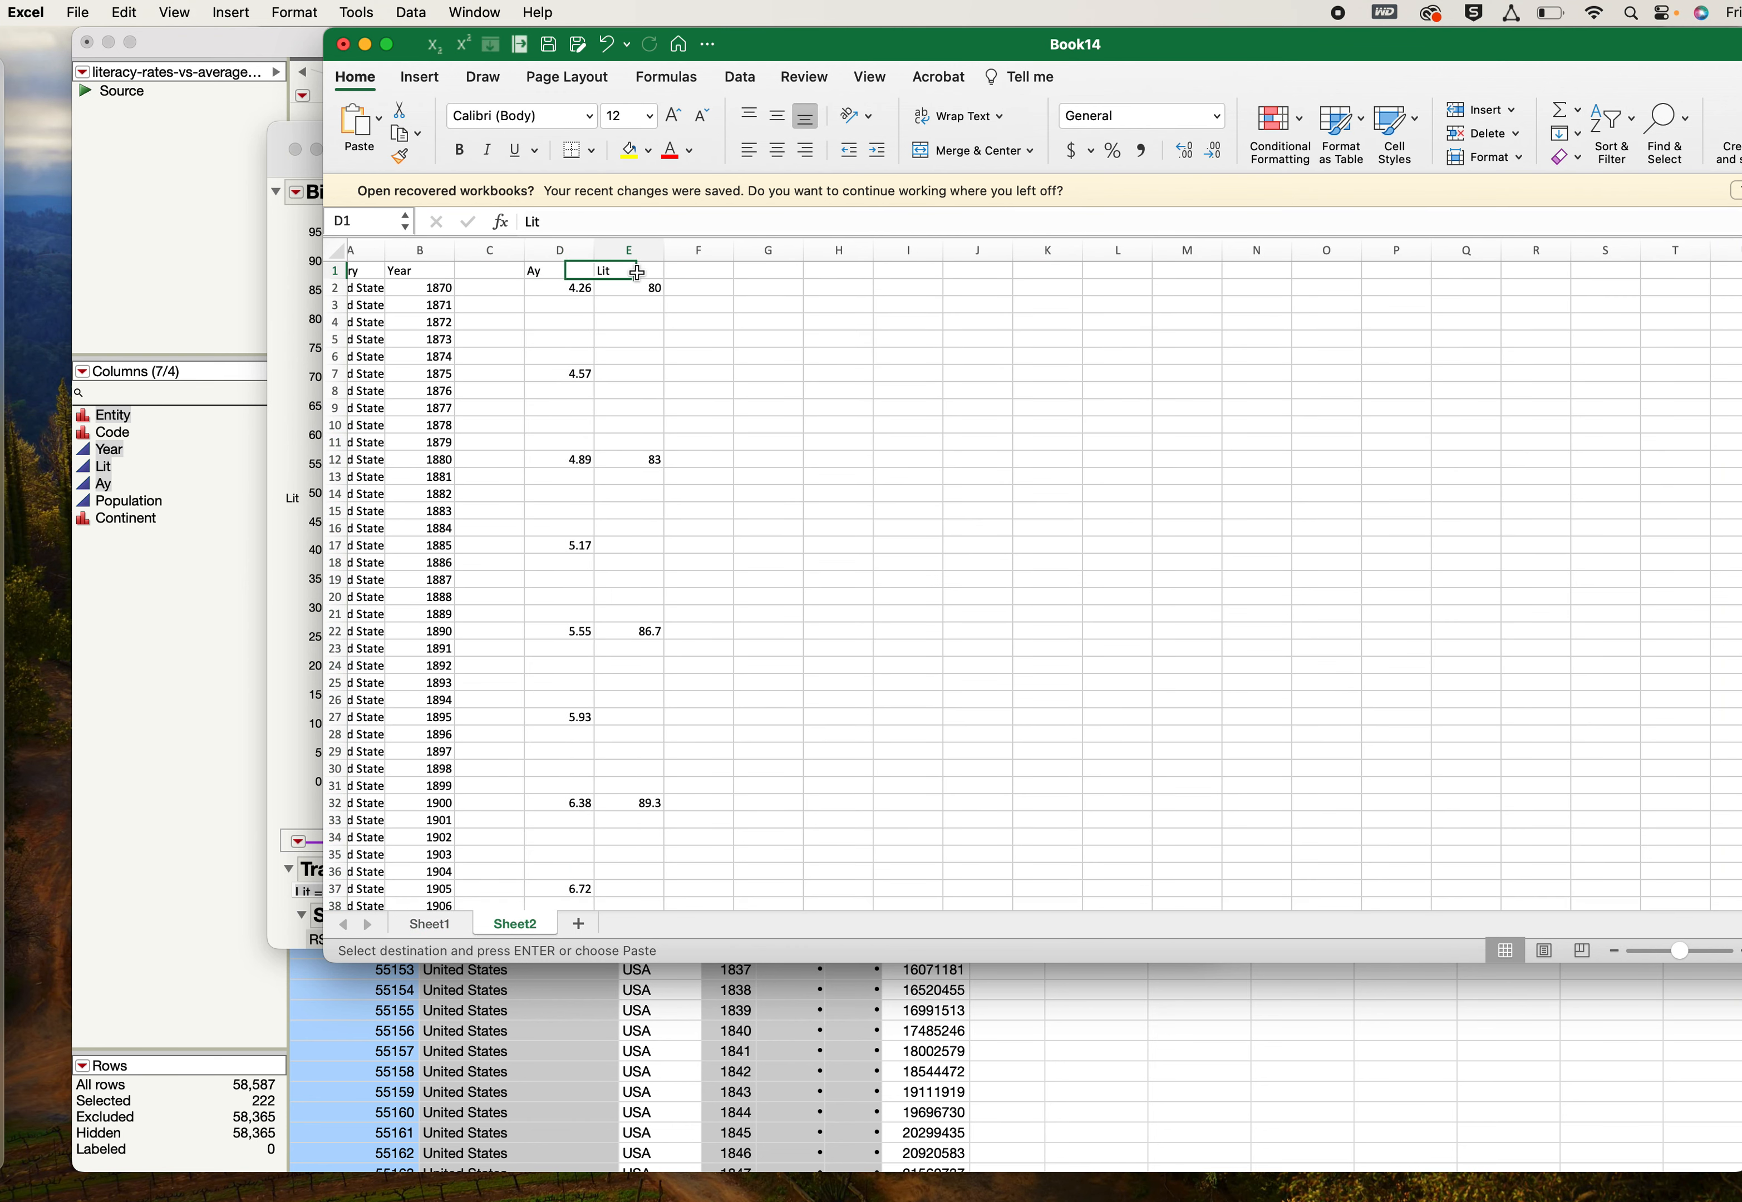
pyautogui.click(493, 251)
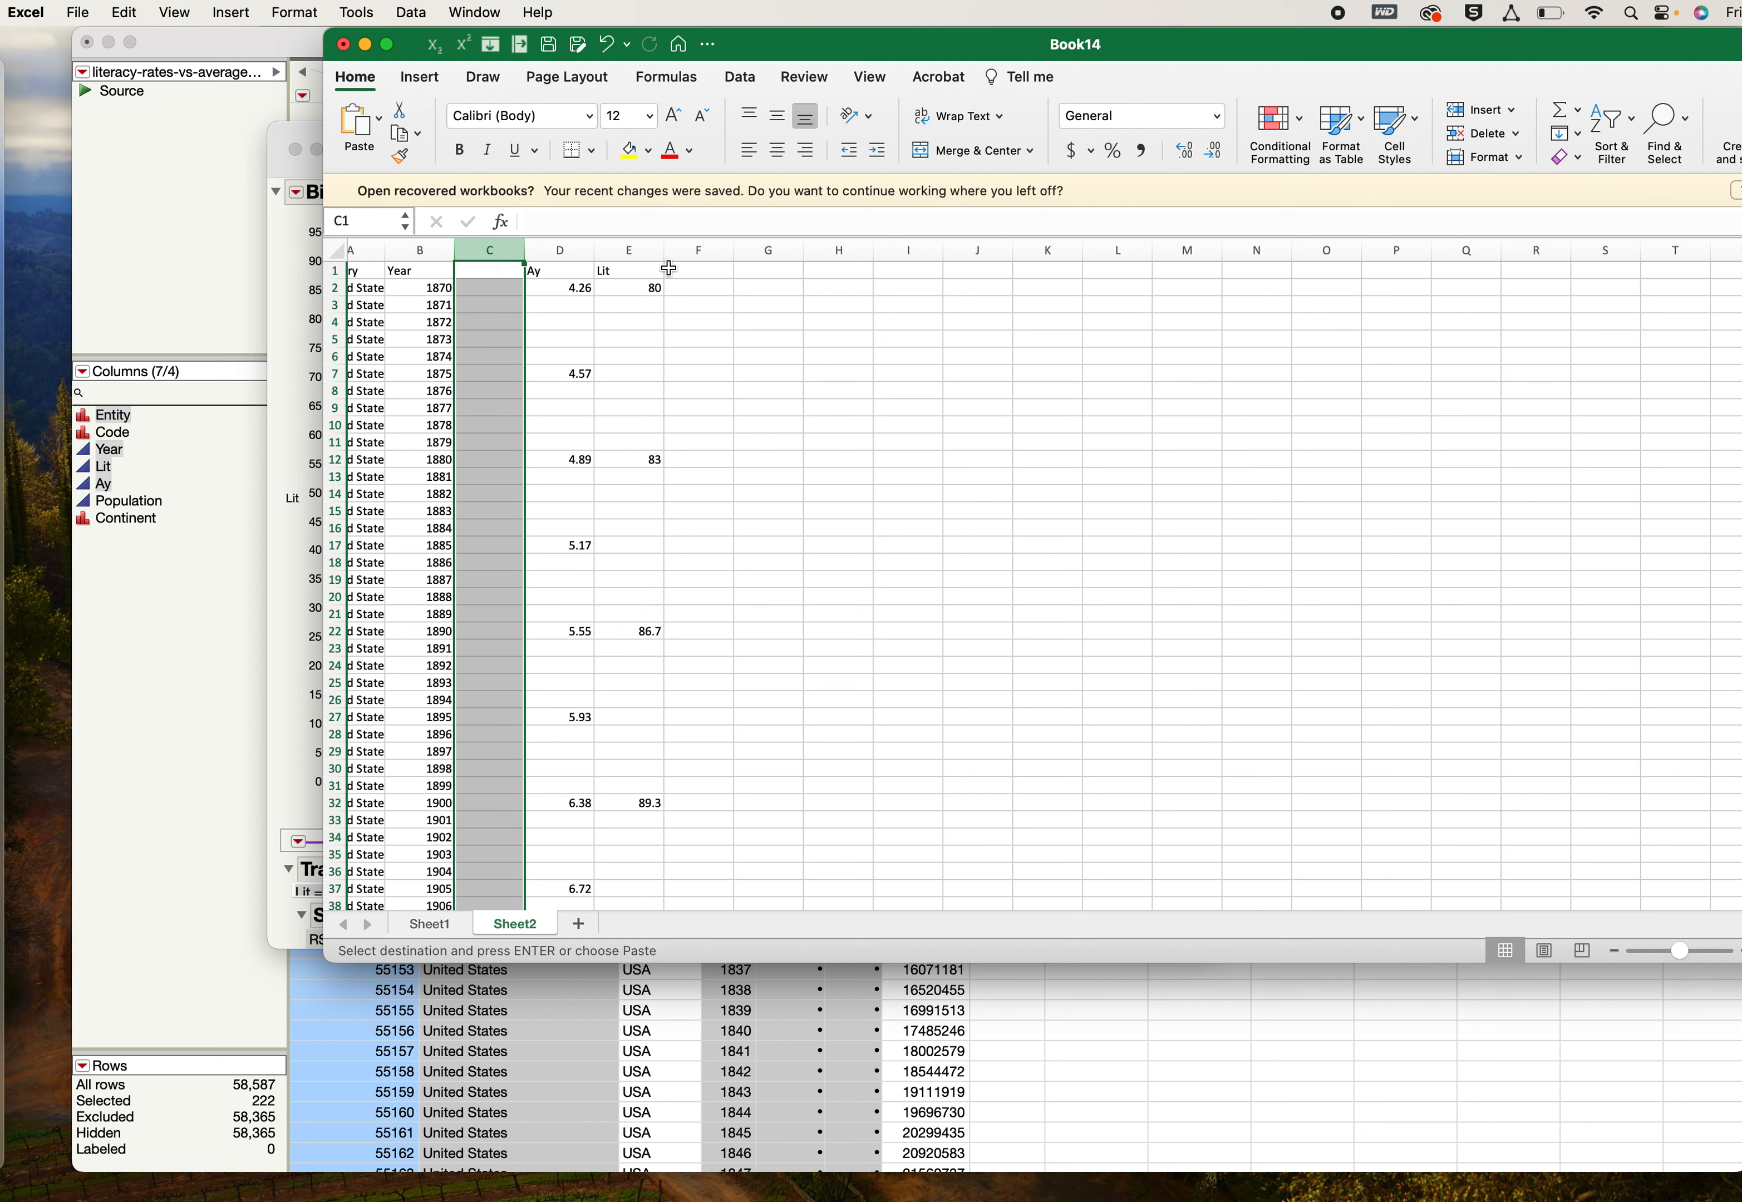
pyautogui.click(562, 250)
pyautogui.moveTo(574, 290); pyautogui.dragTo(643, 304)
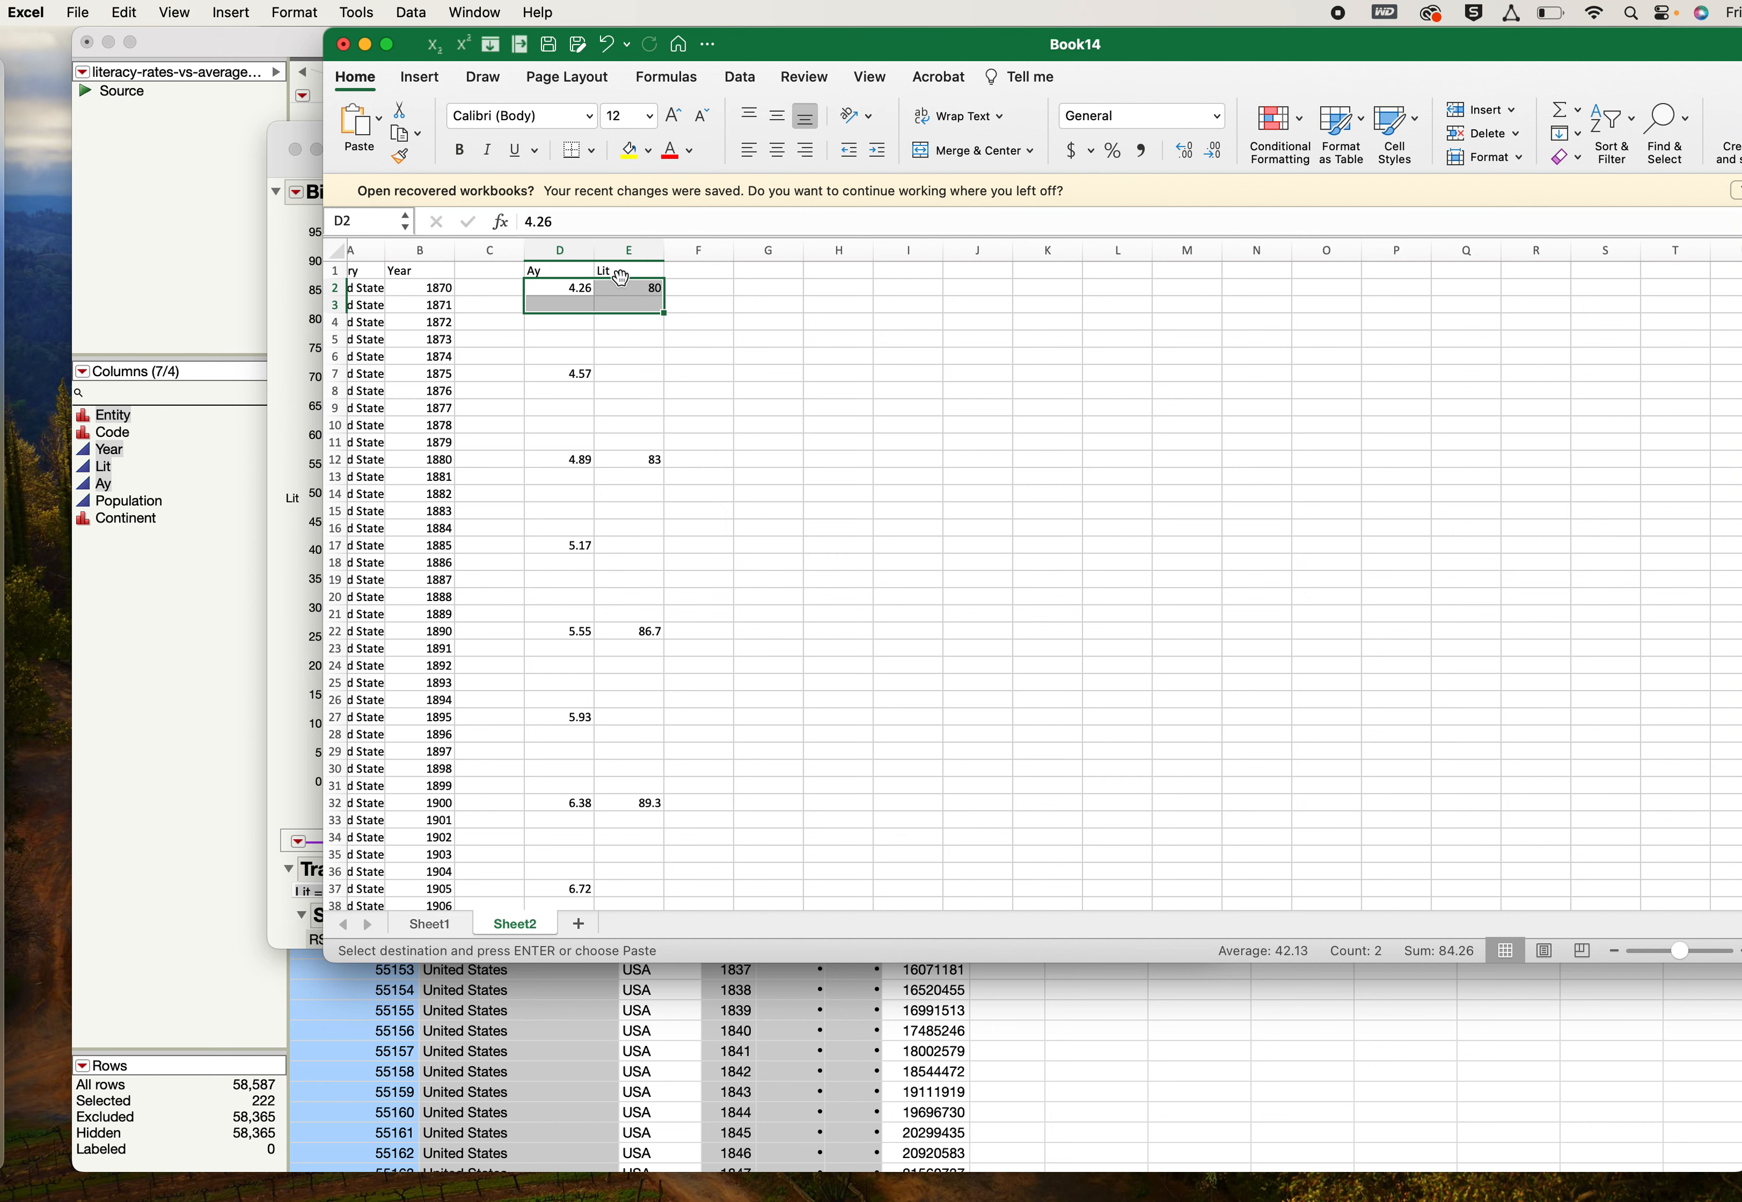
# - Copy the observed Ay and Lit data in columns D and E of Sheet2, from row 2 to the end of the data
pyautogui.click(574, 293)
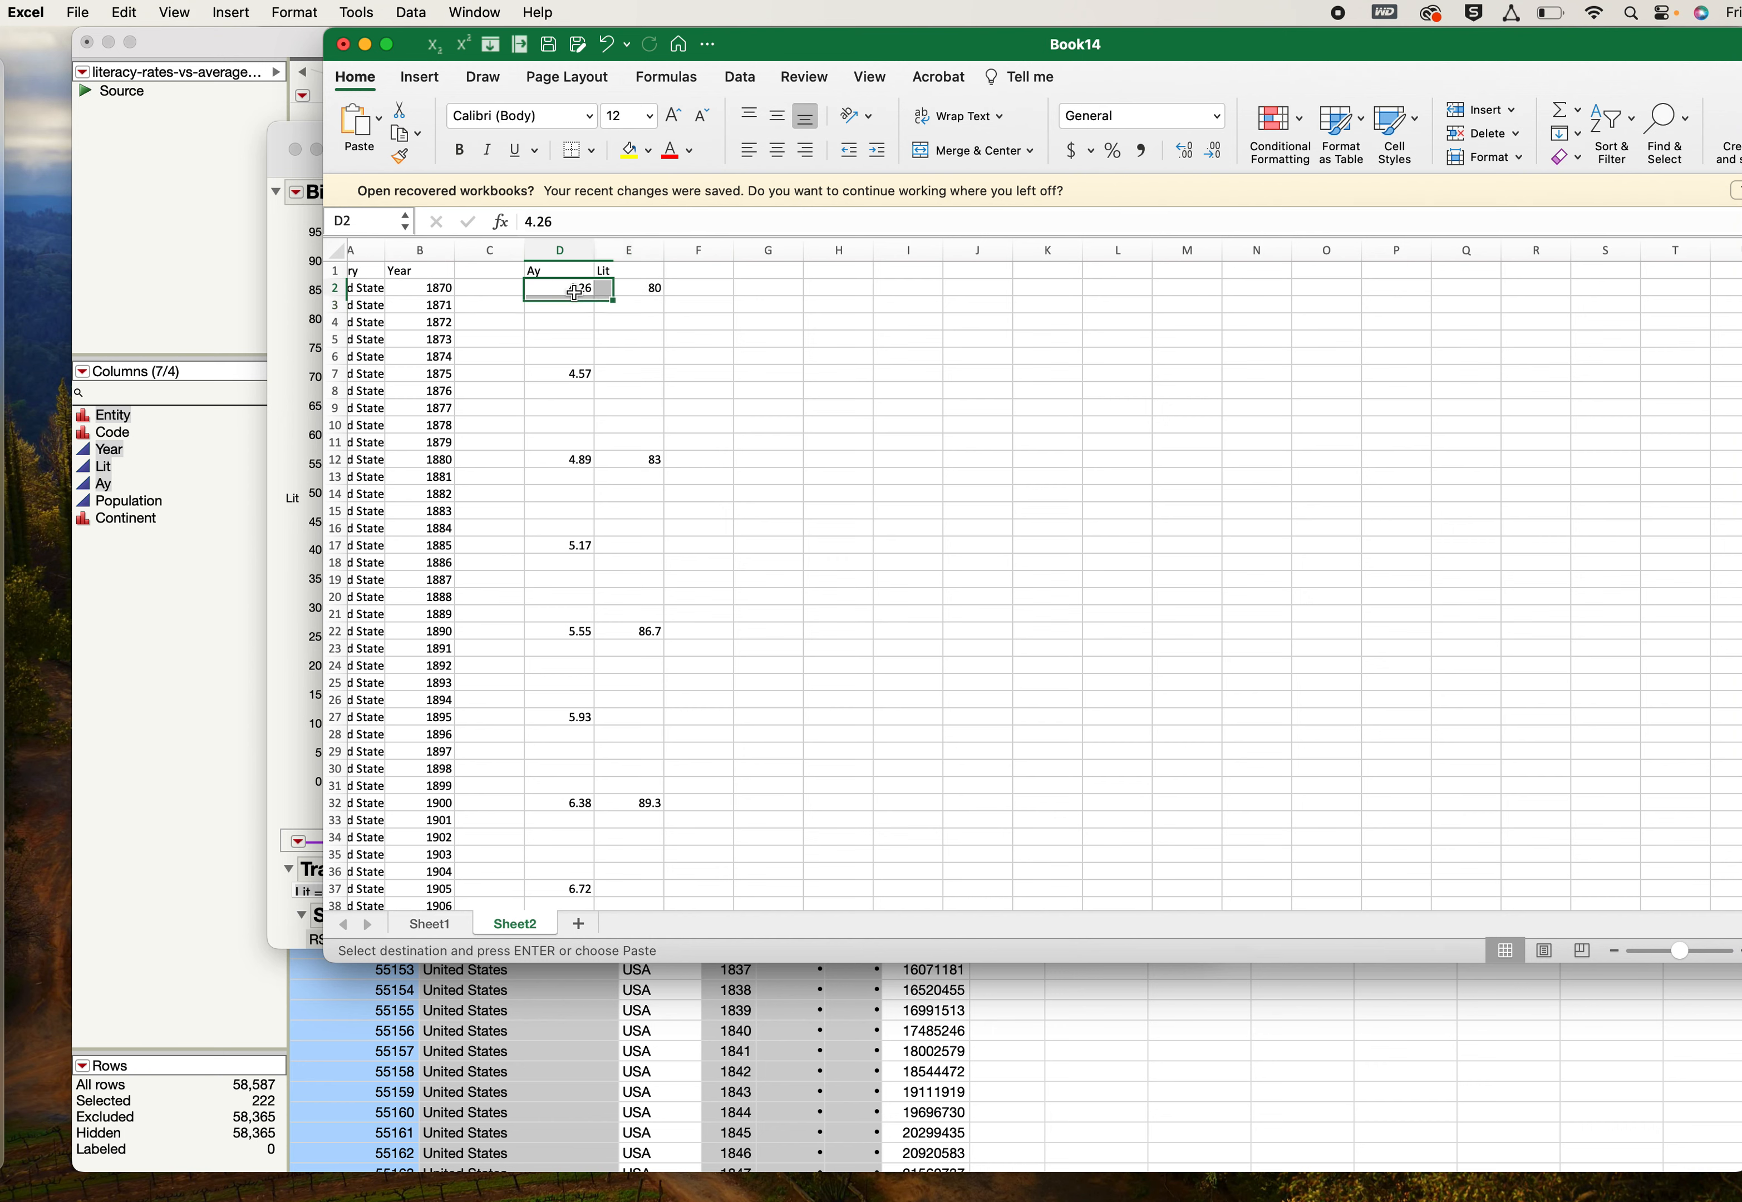
pyautogui.scroll(-20, 650, 300)
pyautogui.scroll(-15, 650, 300)
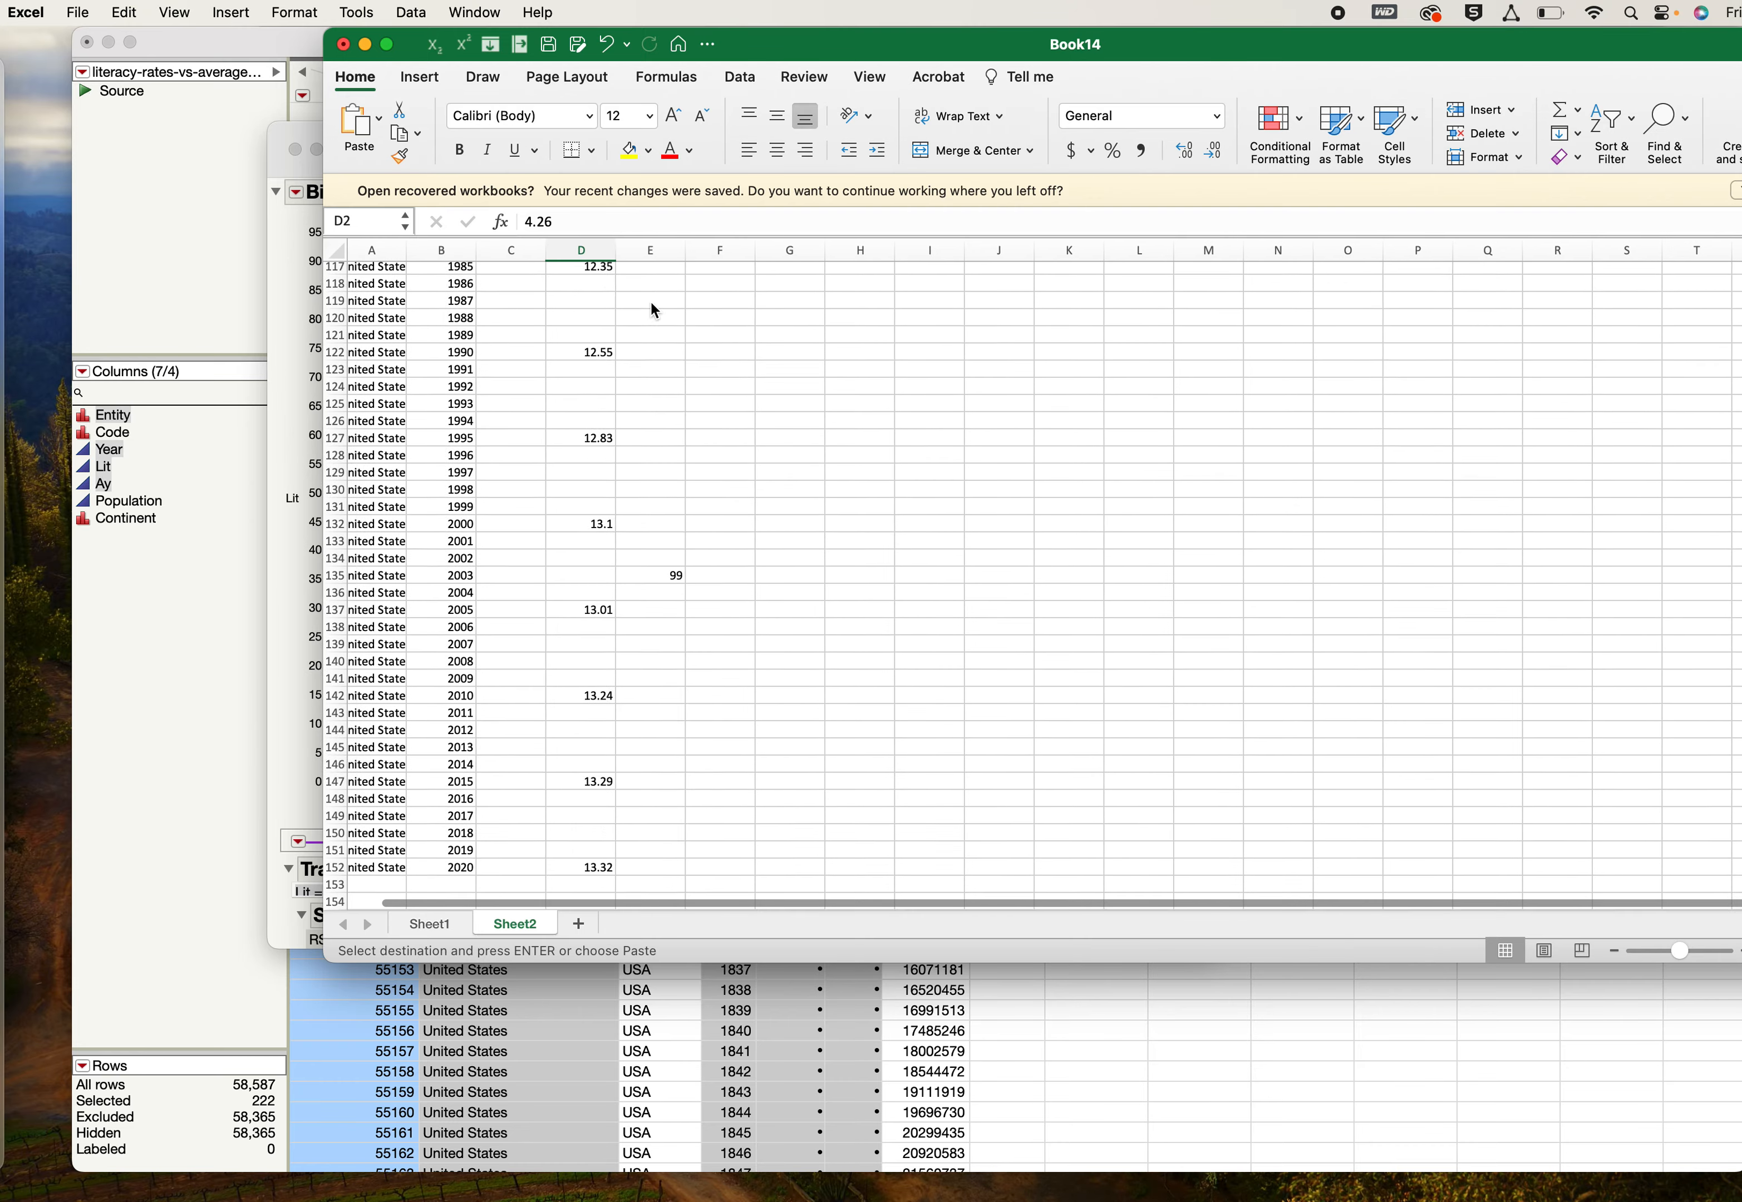
pyautogui.keyDown('shift'); pyautogui.click(656, 569); pyautogui.keyUp('shift')
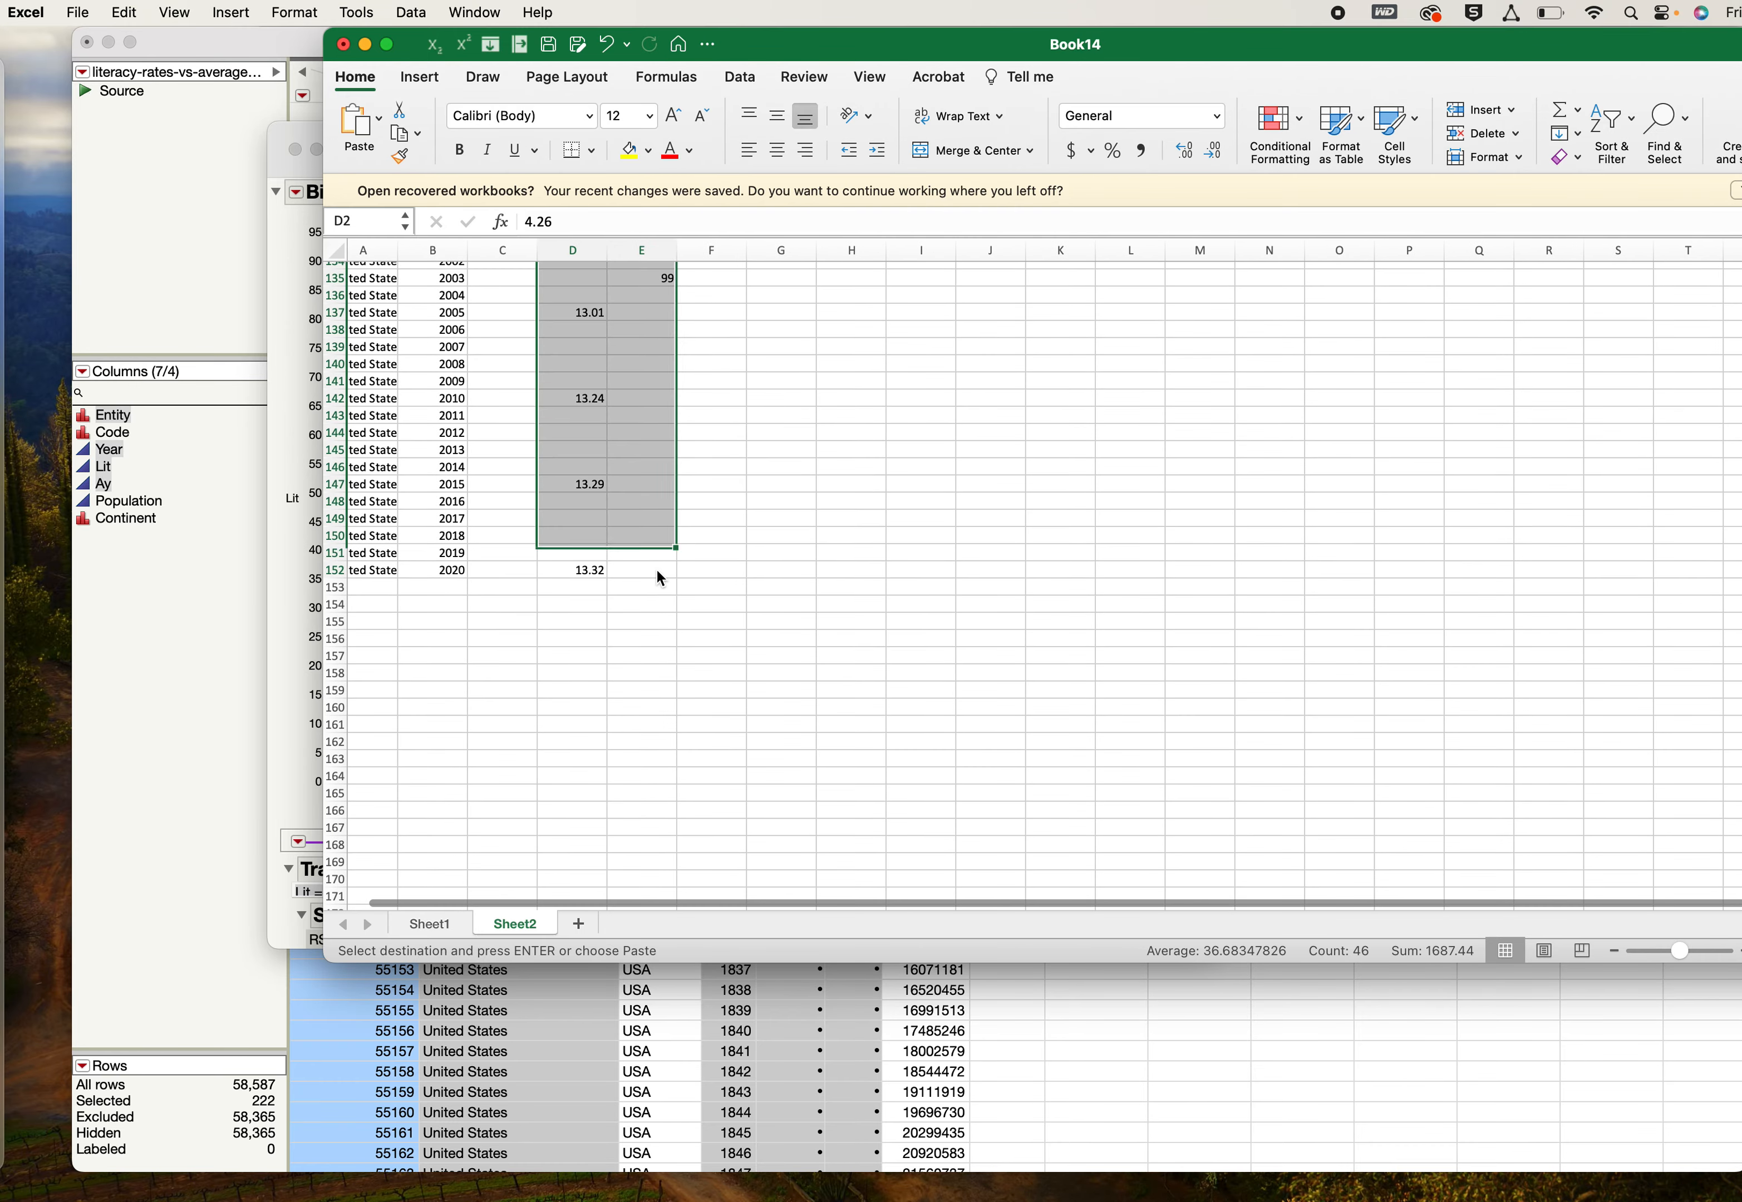
pyautogui.press('super+c')
pyautogui.scroll(20, 577, 726)
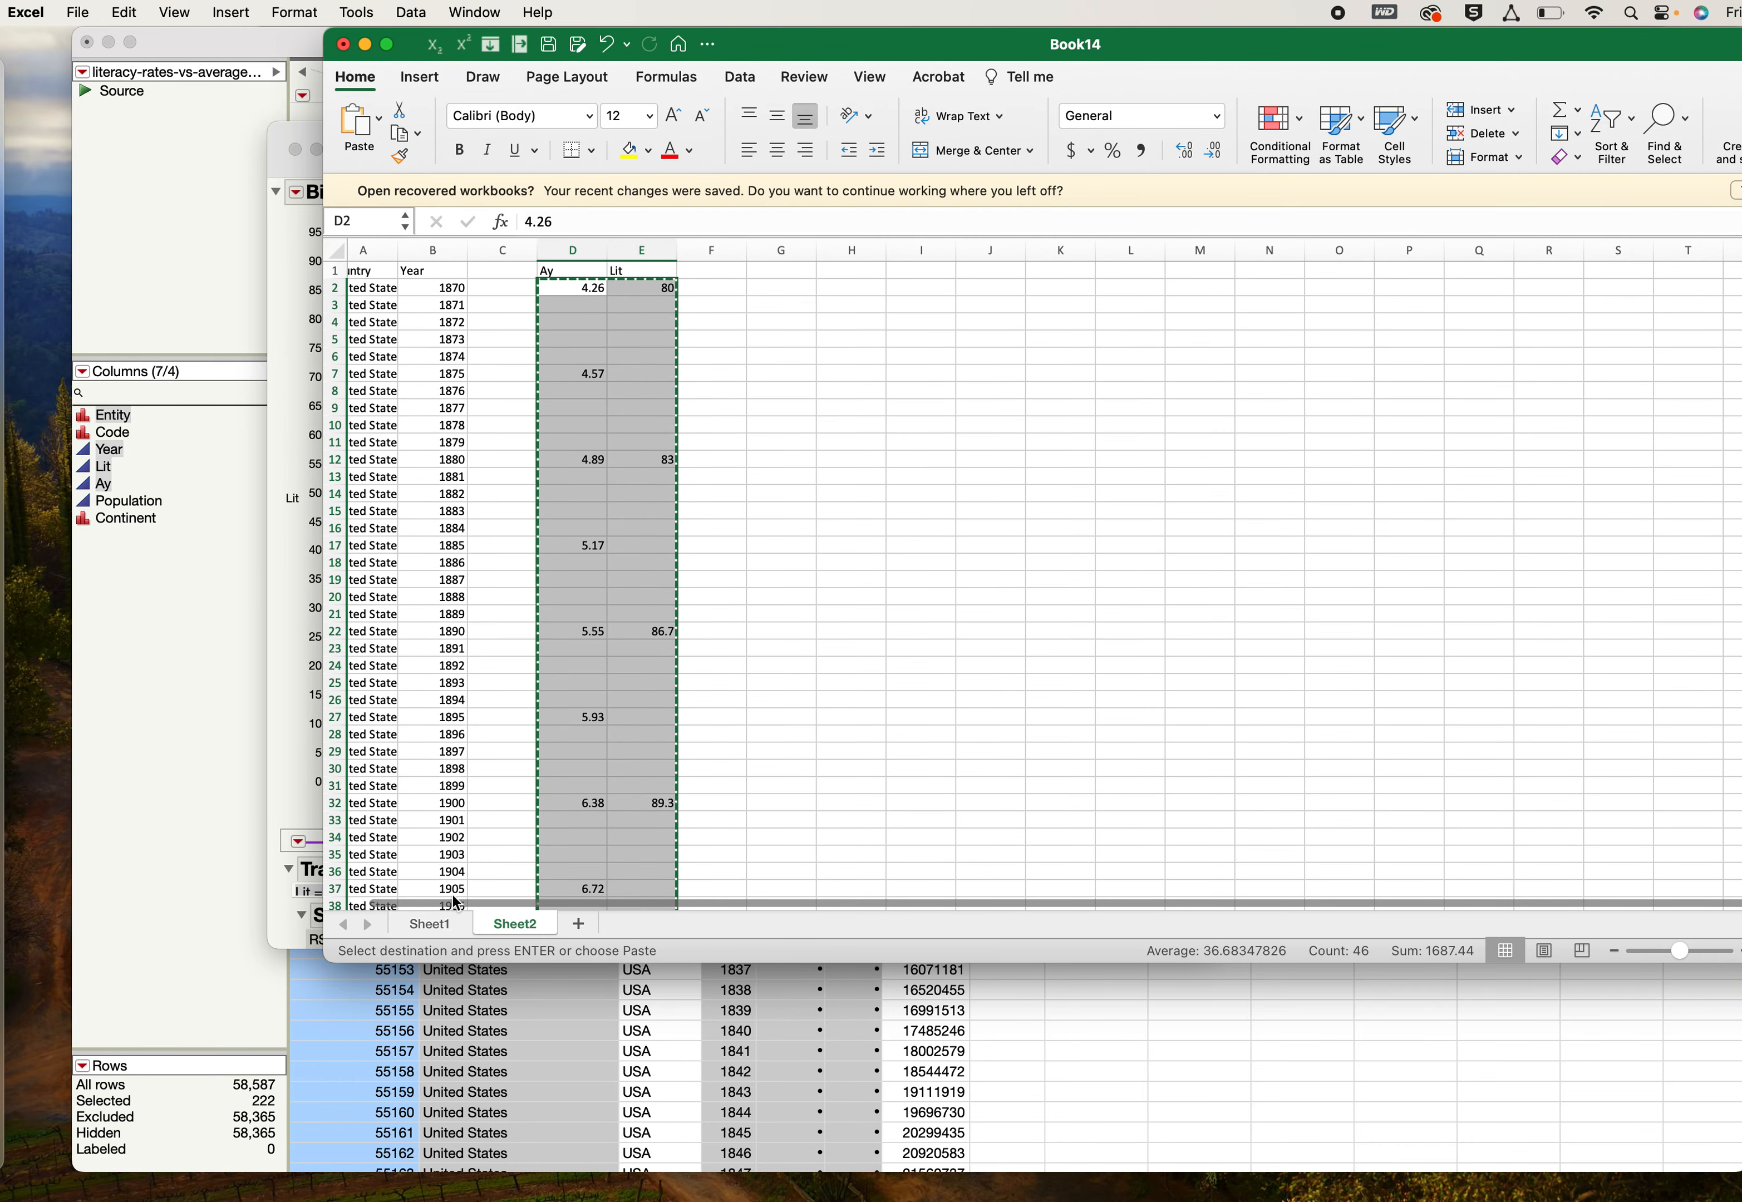
# - Paste the copied Ay and Lit data into the Sheet1 literacy chart as a new series, using the first column as X values
pyautogui.click(429, 925)
pyautogui.click(1368, 613)
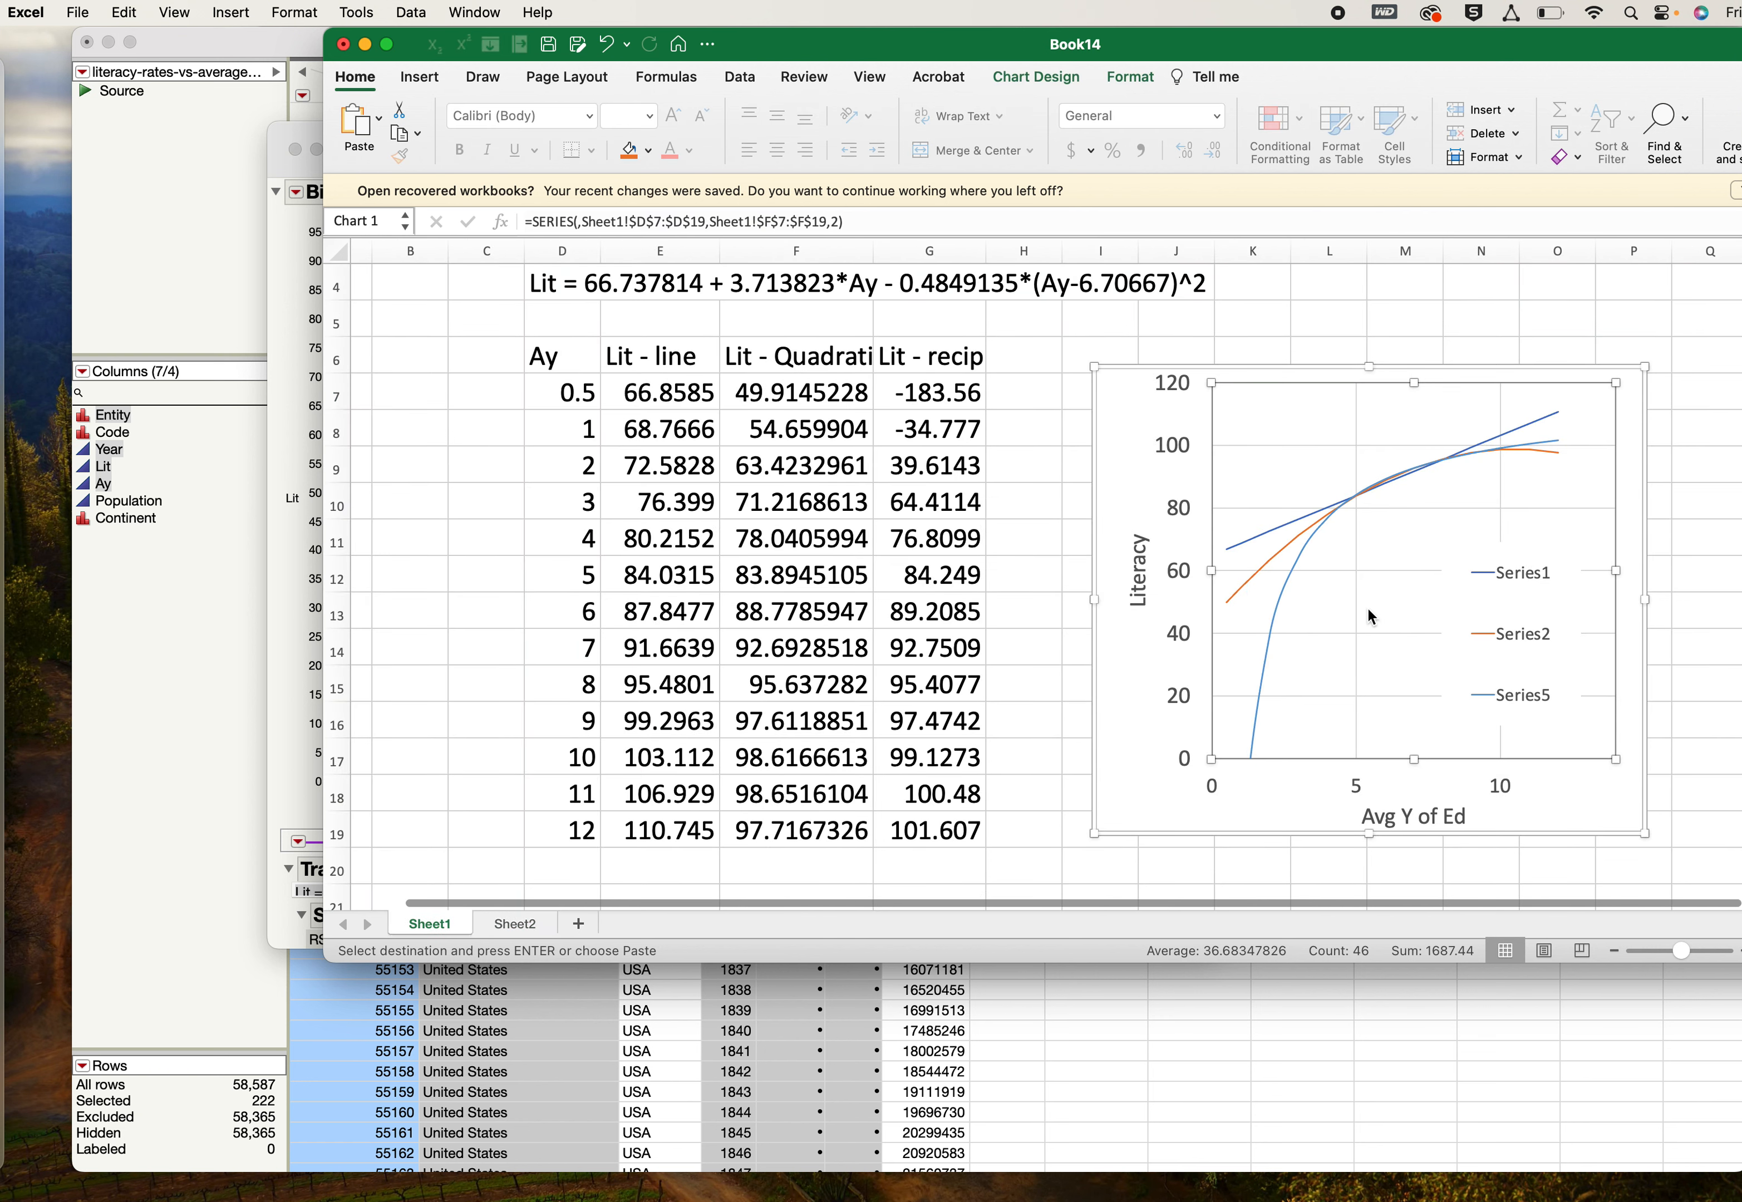
pyautogui.click(122, 10)
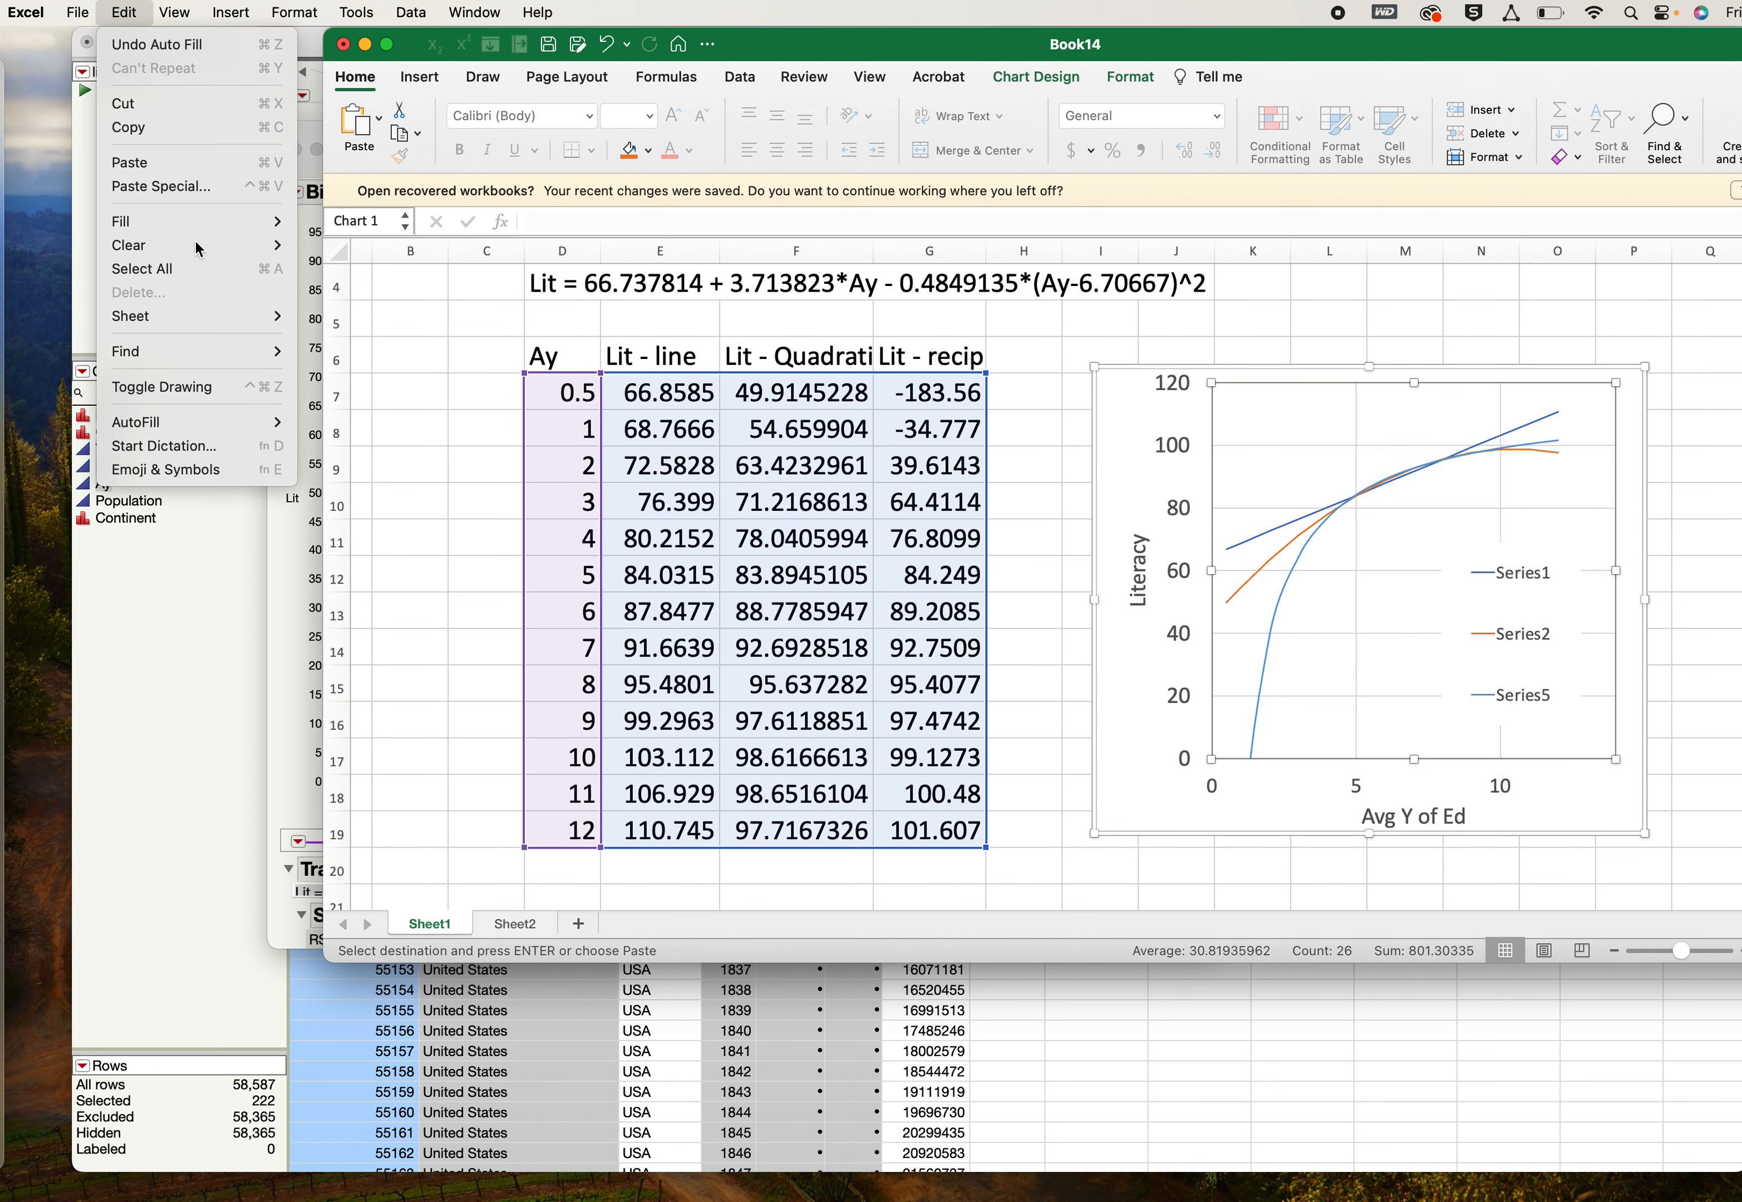
pyautogui.click(199, 186)
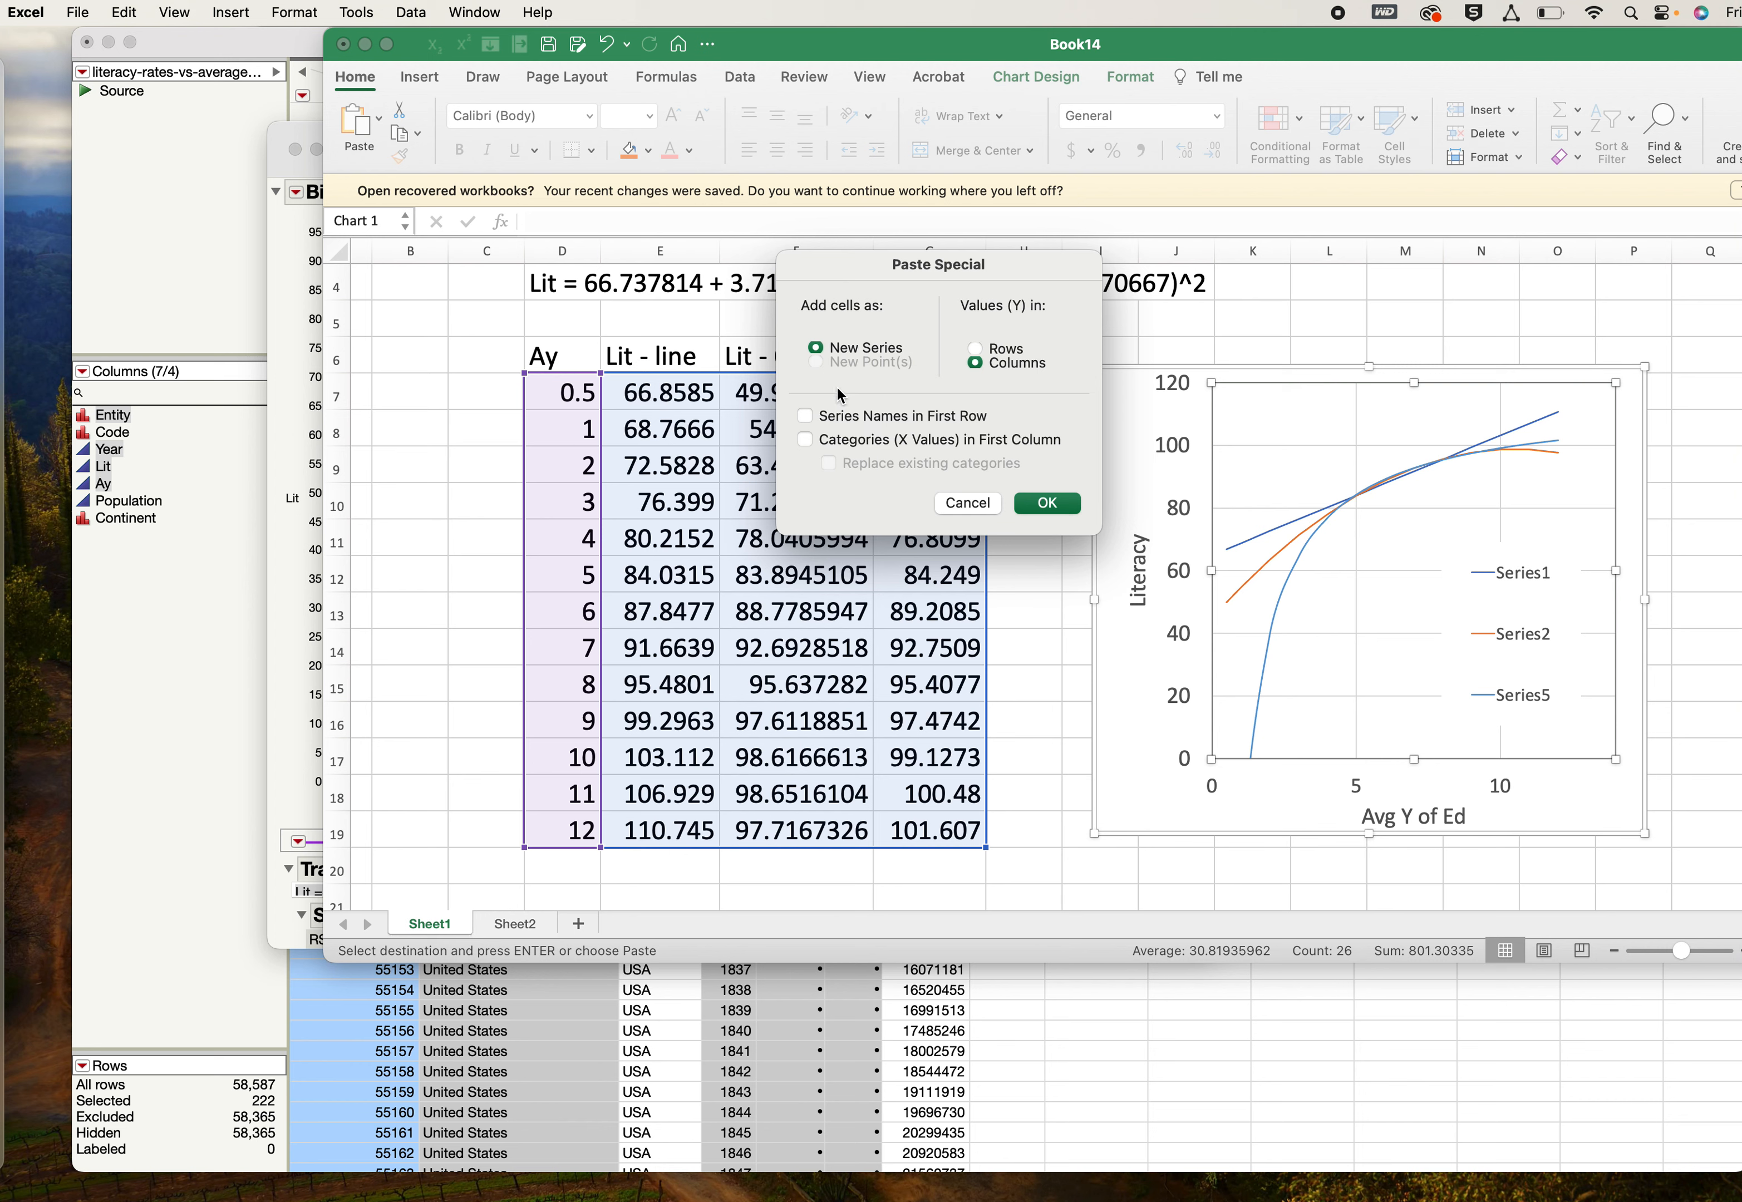
pyautogui.click(805, 439)
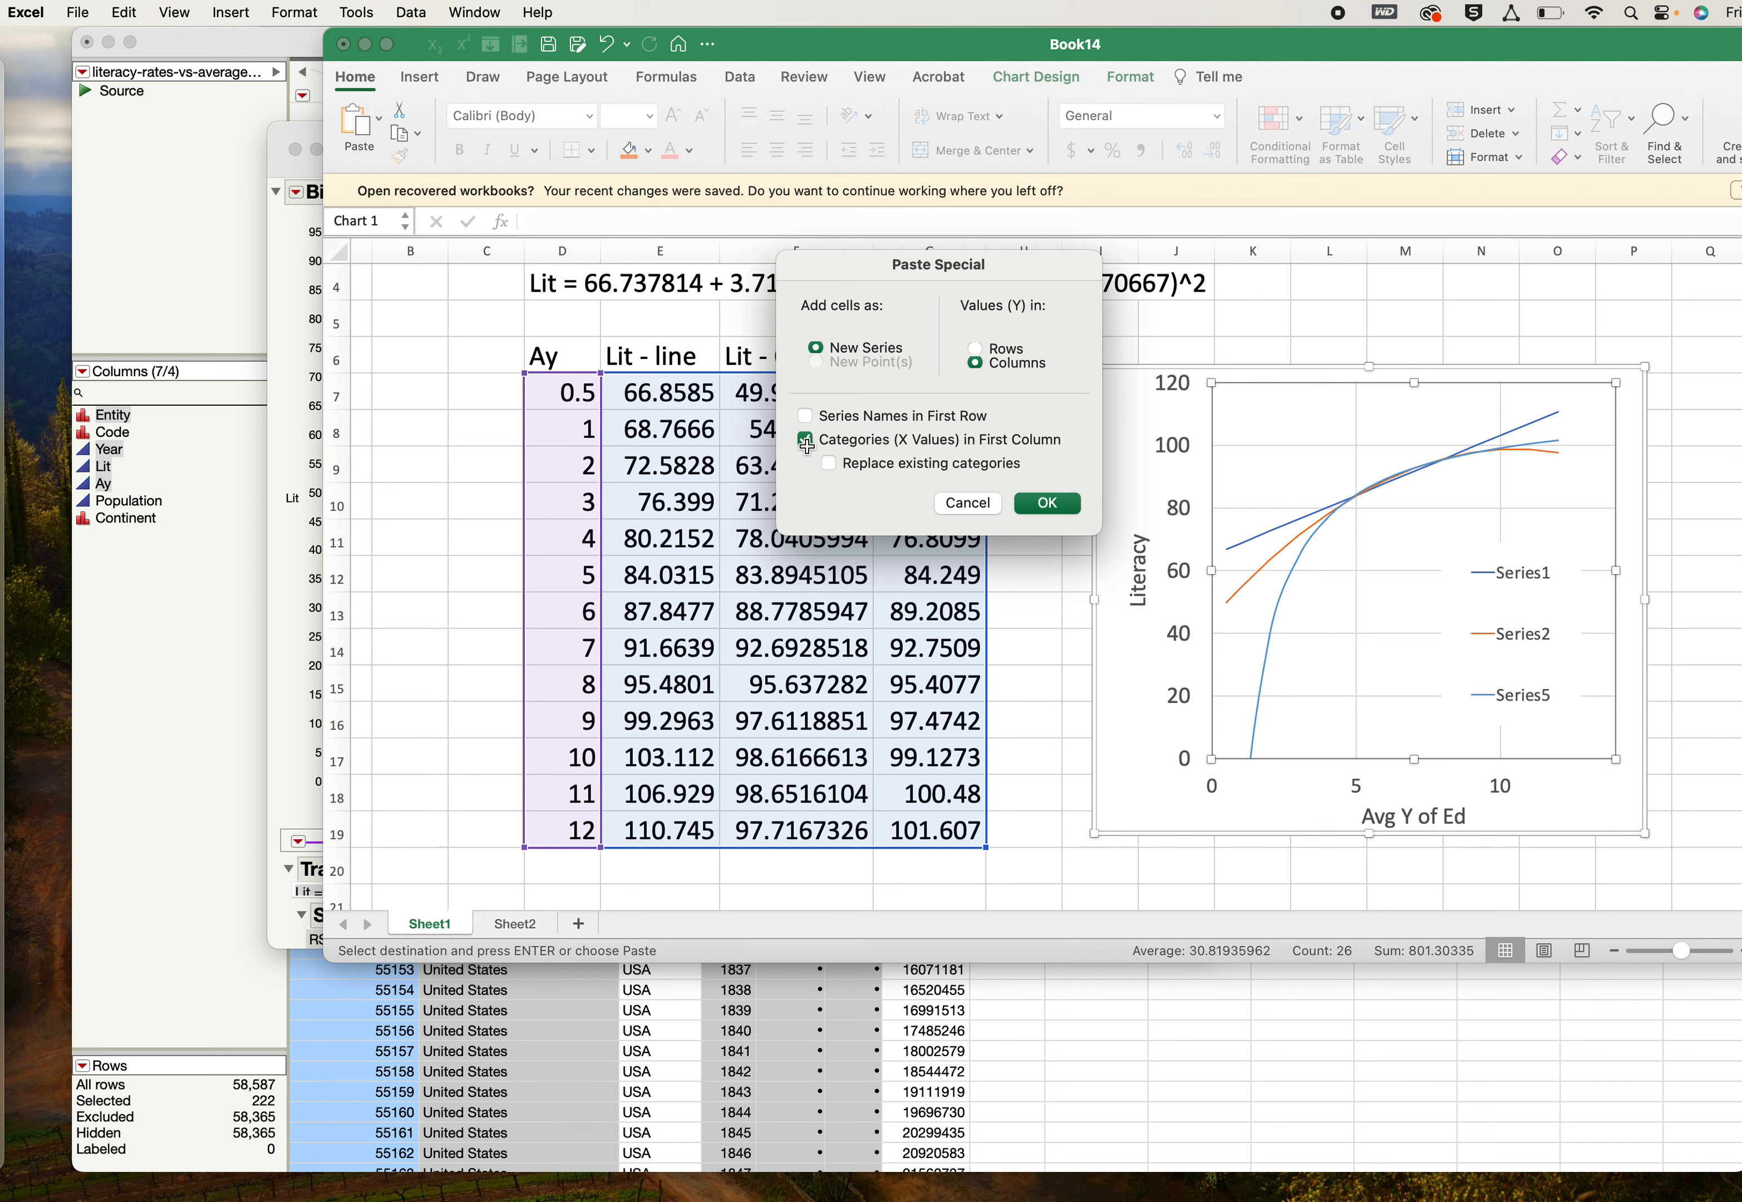
pyautogui.click(1040, 504)
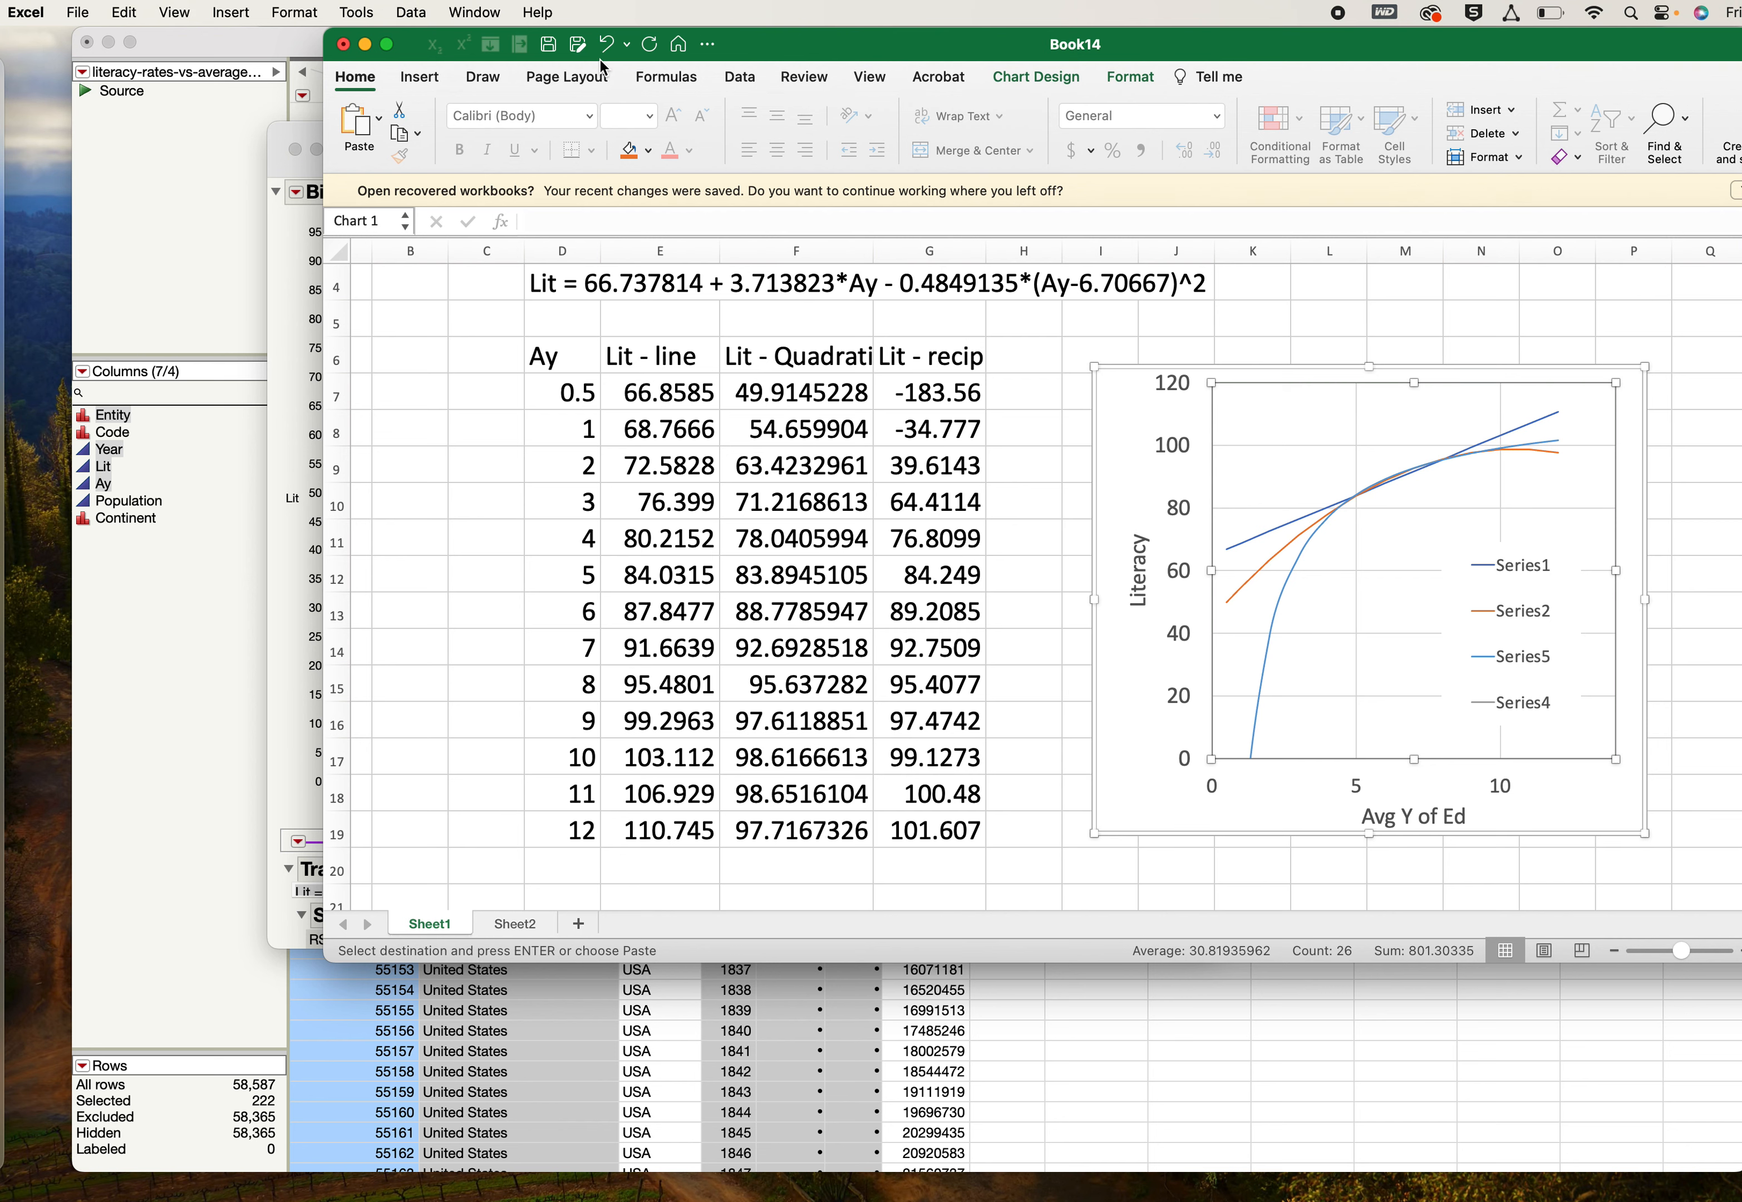
# - Switch to JMP and remove the reciprocal fit from the Bivariate Fit of Lit By Ay
pyautogui.click(312, 252)
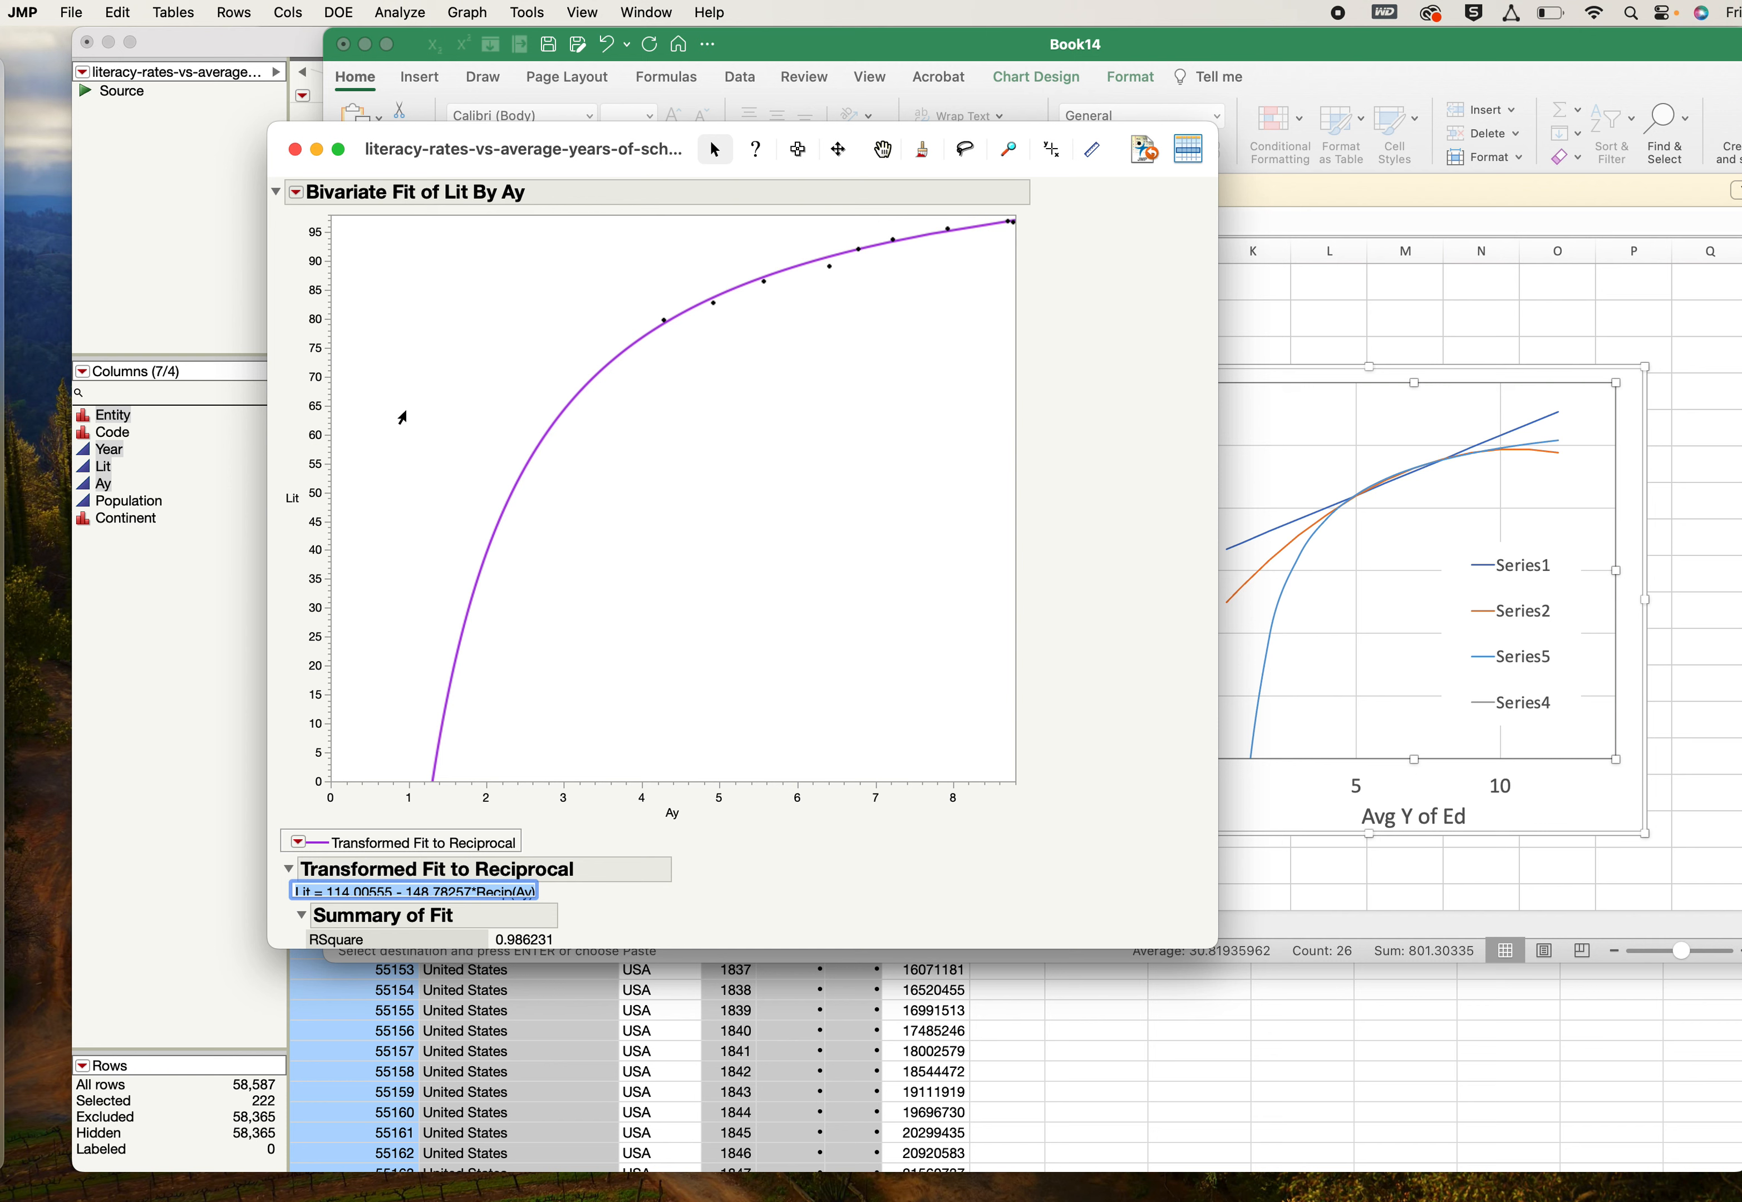
pyautogui.click(298, 842)
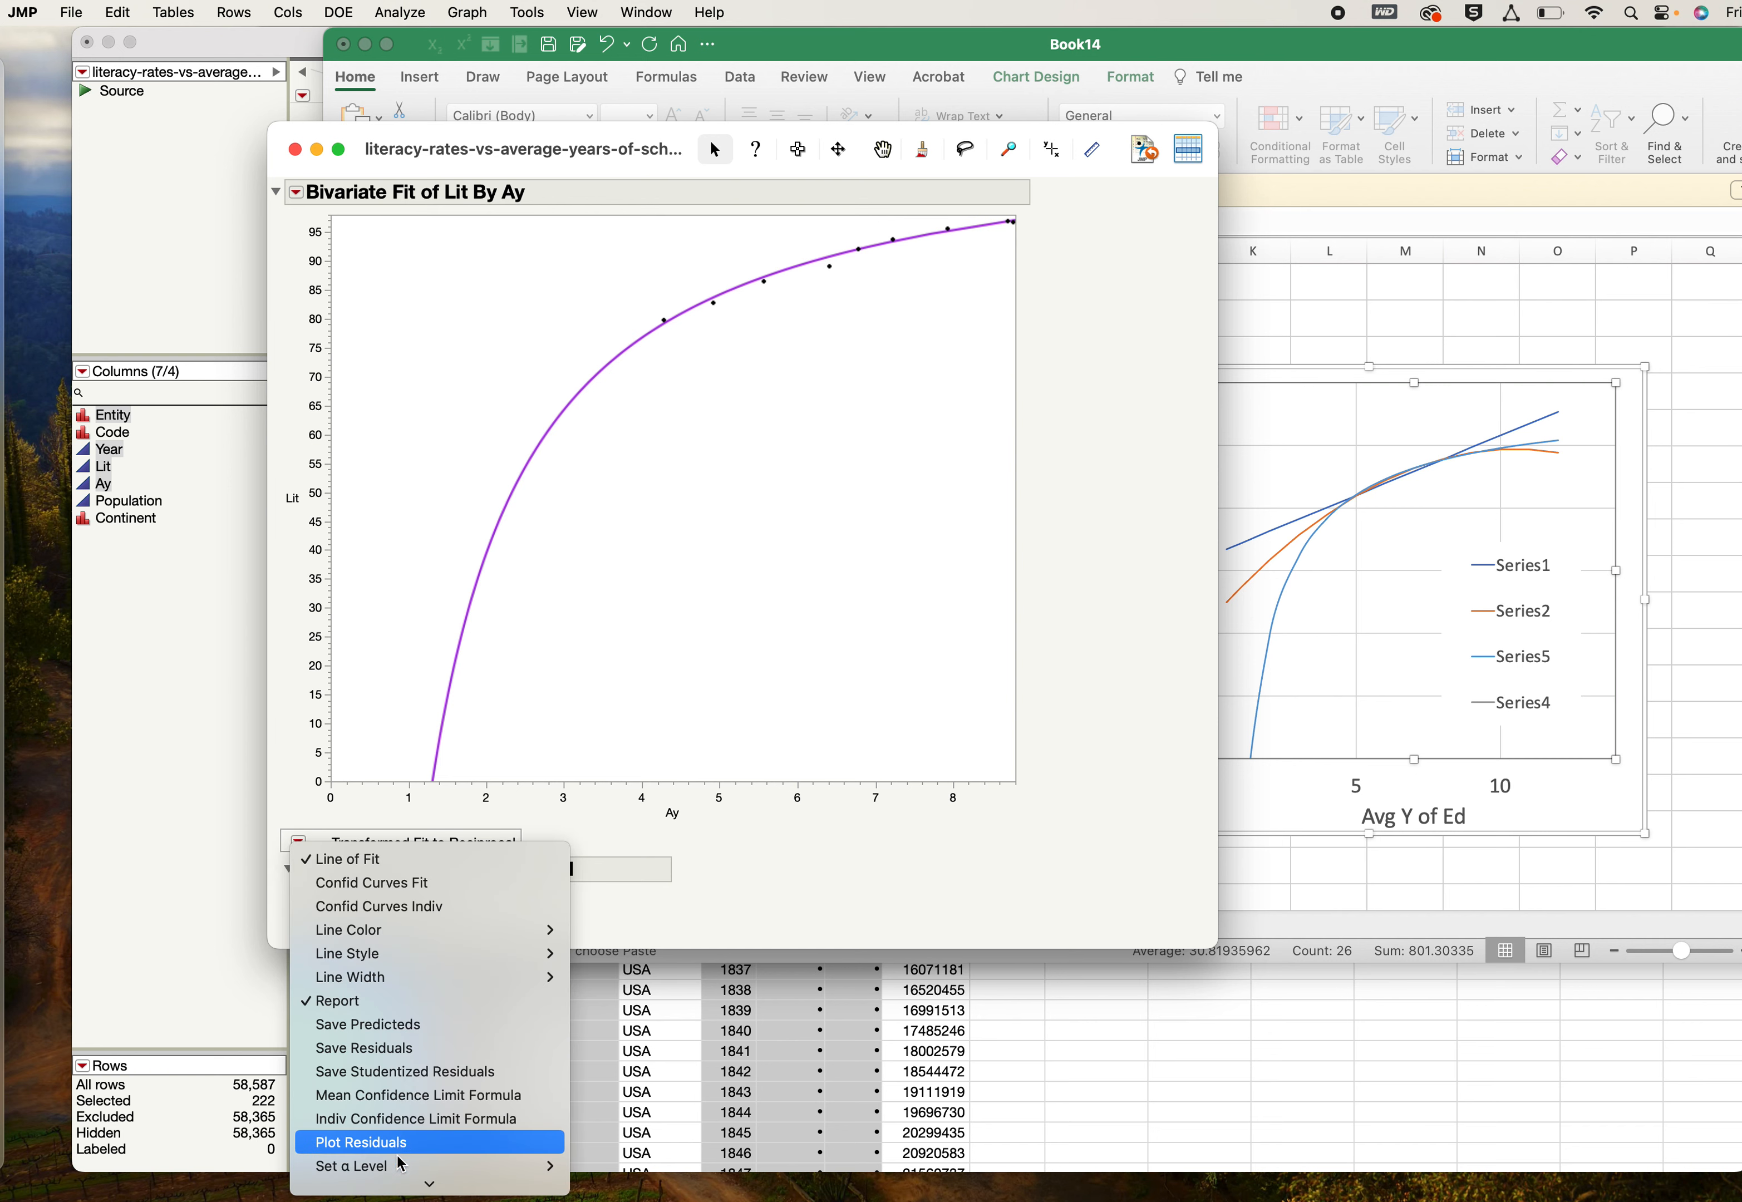
pyautogui.click(371, 1178)
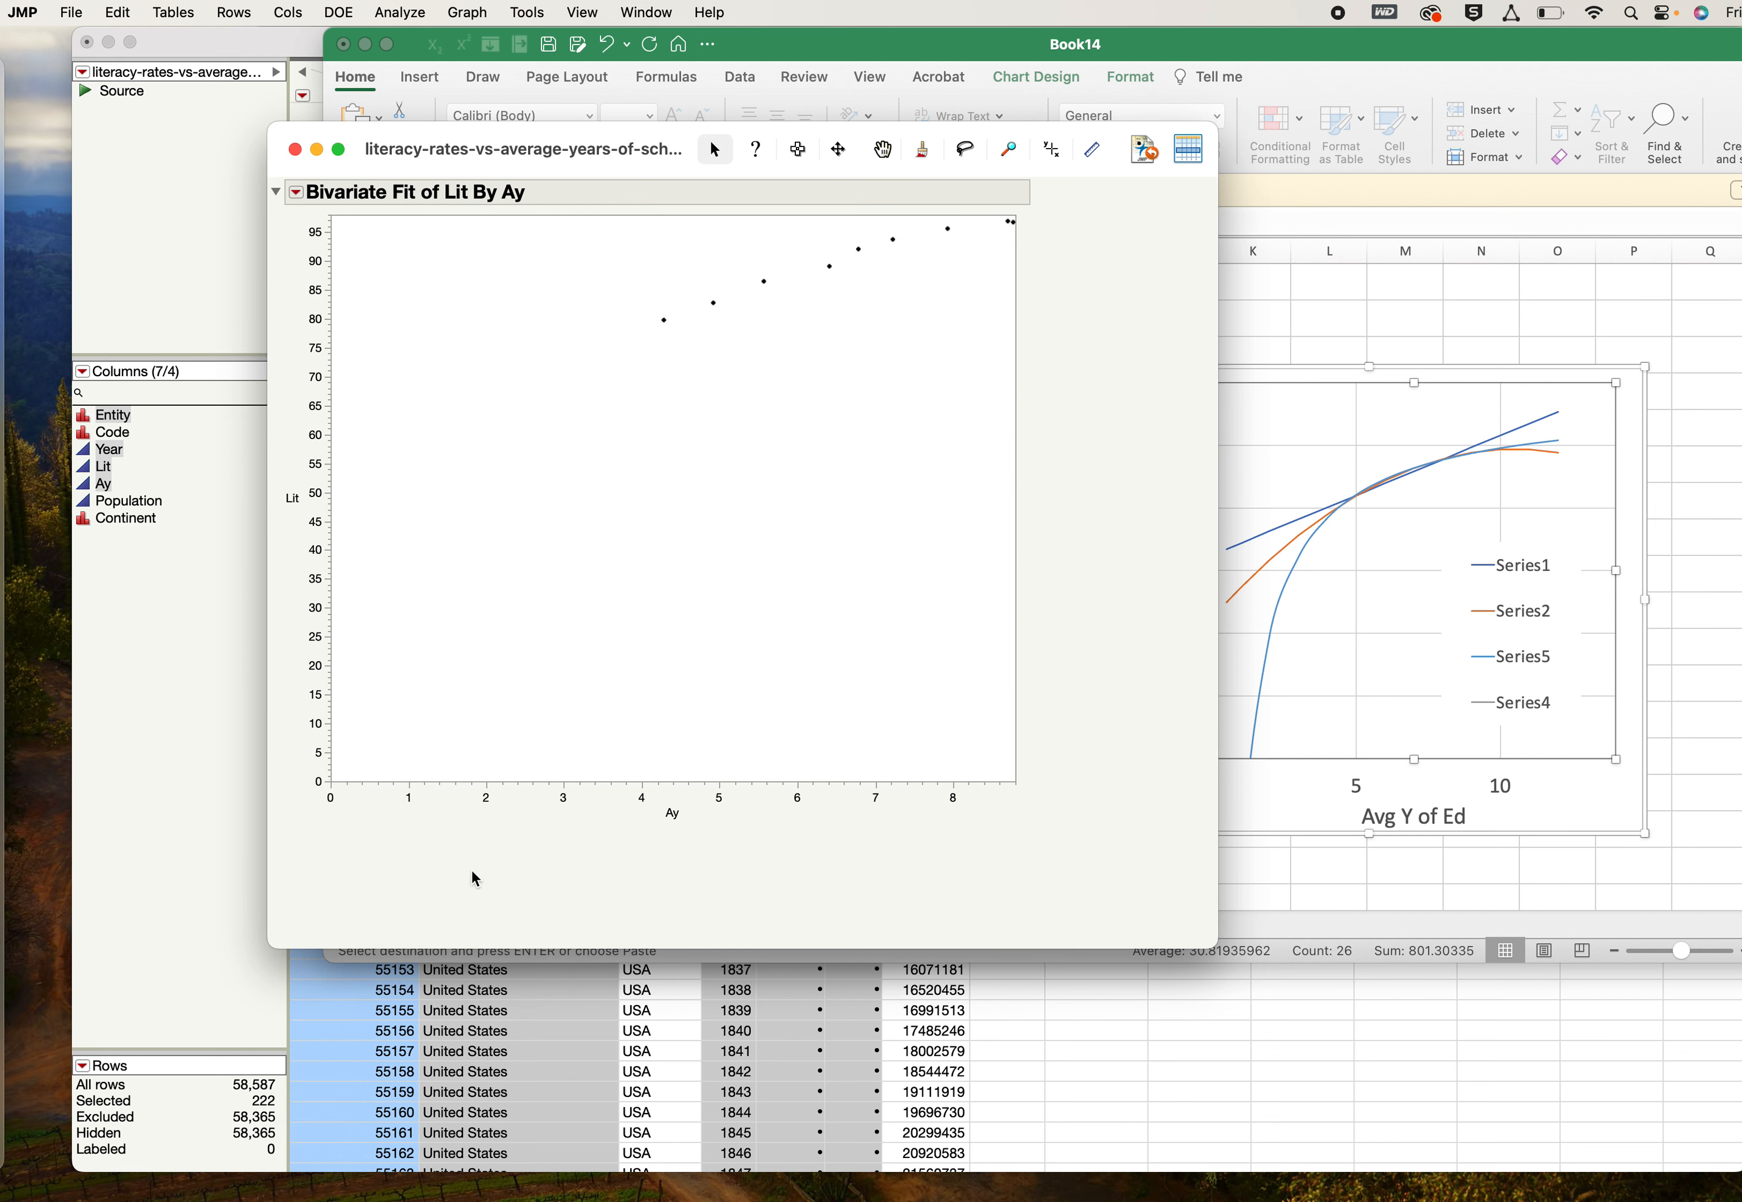
# - Fit Lit by Ay with a special quadratic model using the natural logarithm of x and the intercept constrained to 0
pyautogui.click(296, 192)
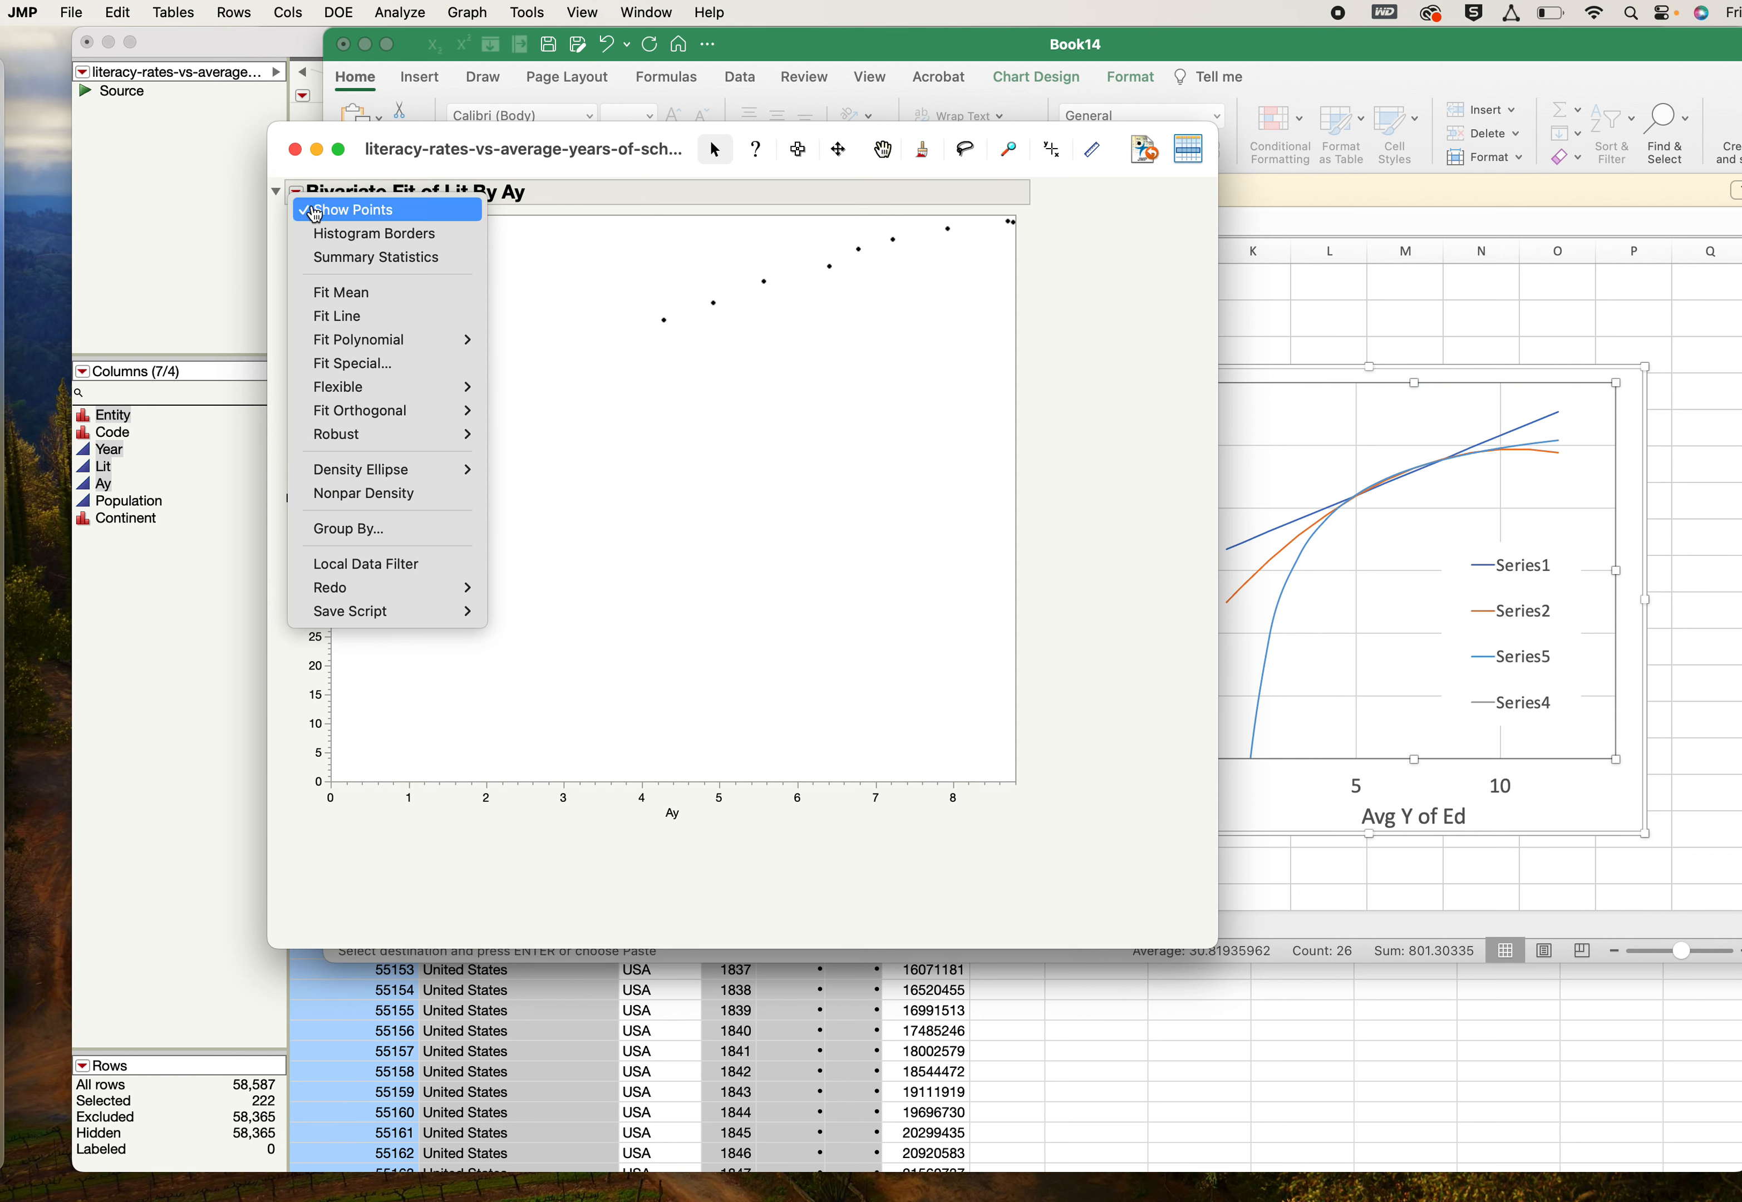
pyautogui.click(373, 362)
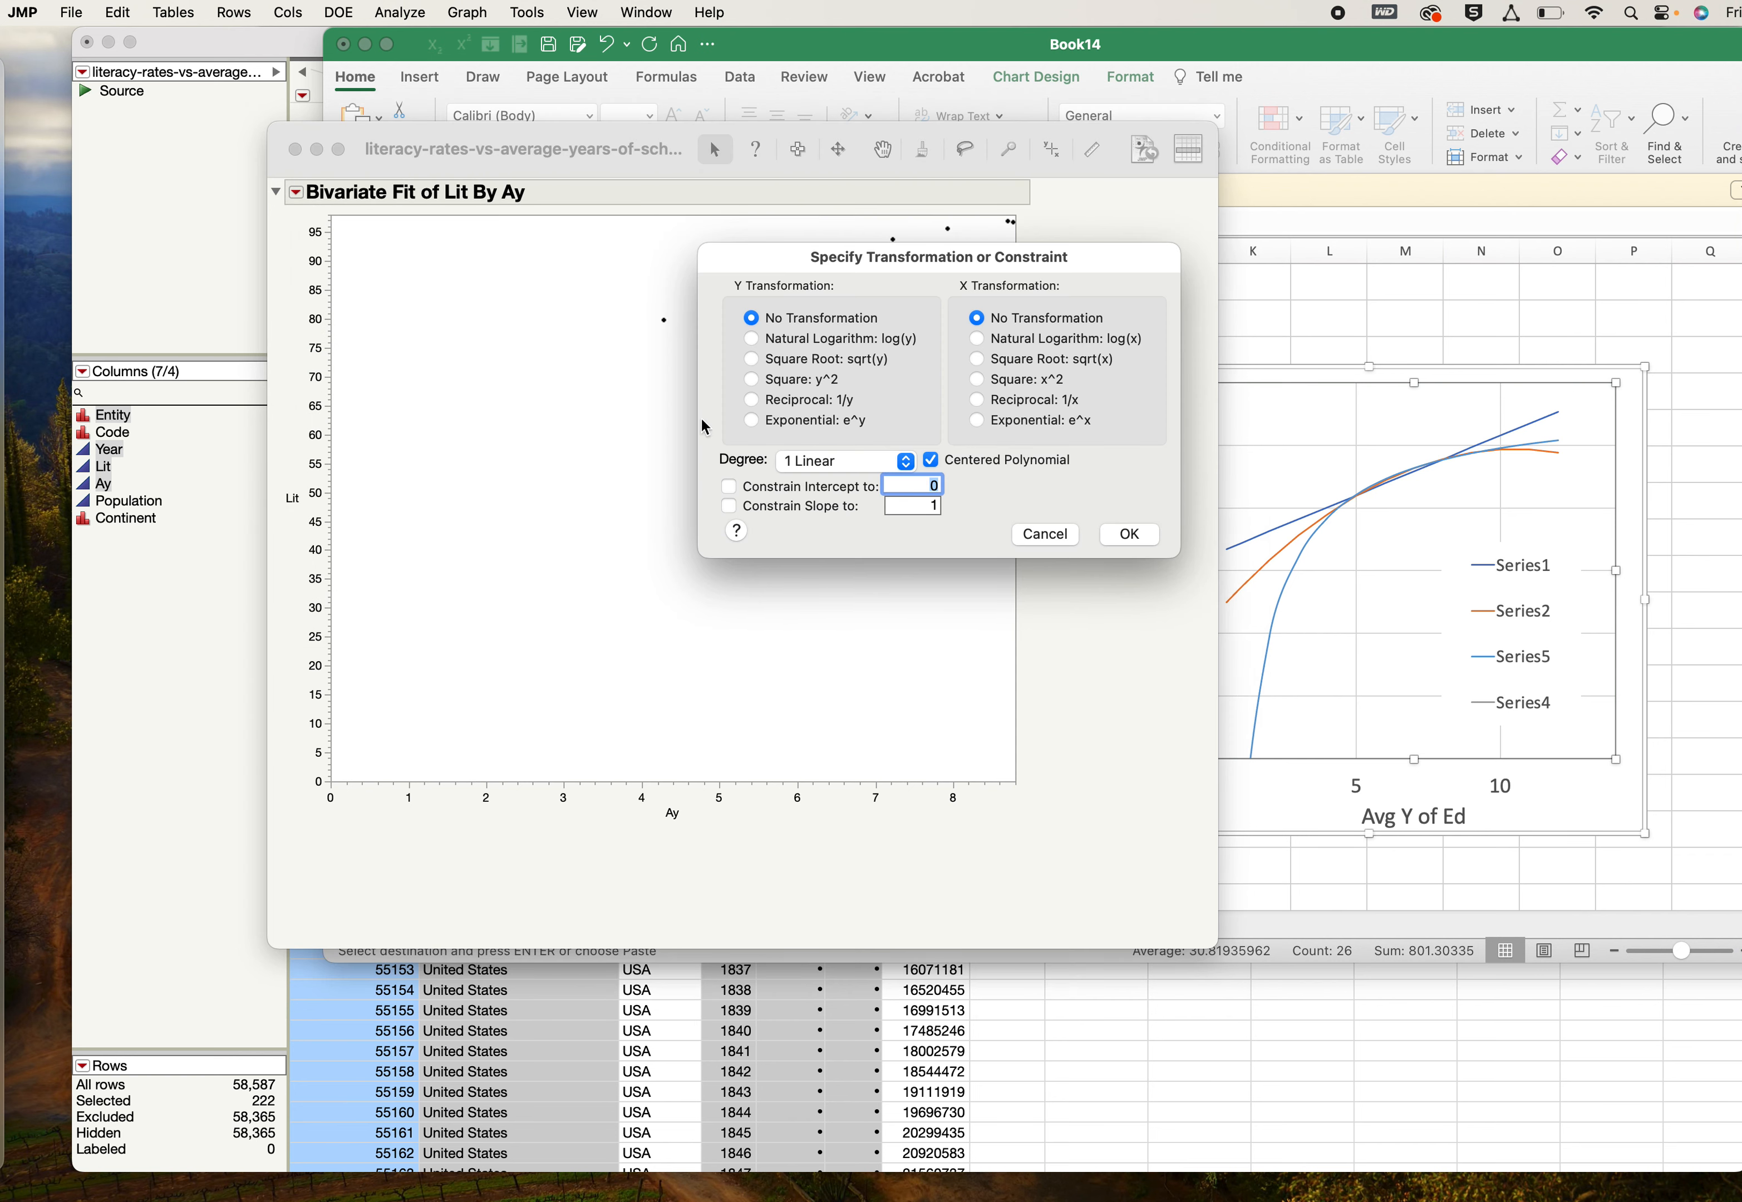
pyautogui.click(978, 342)
pyautogui.click(906, 460)
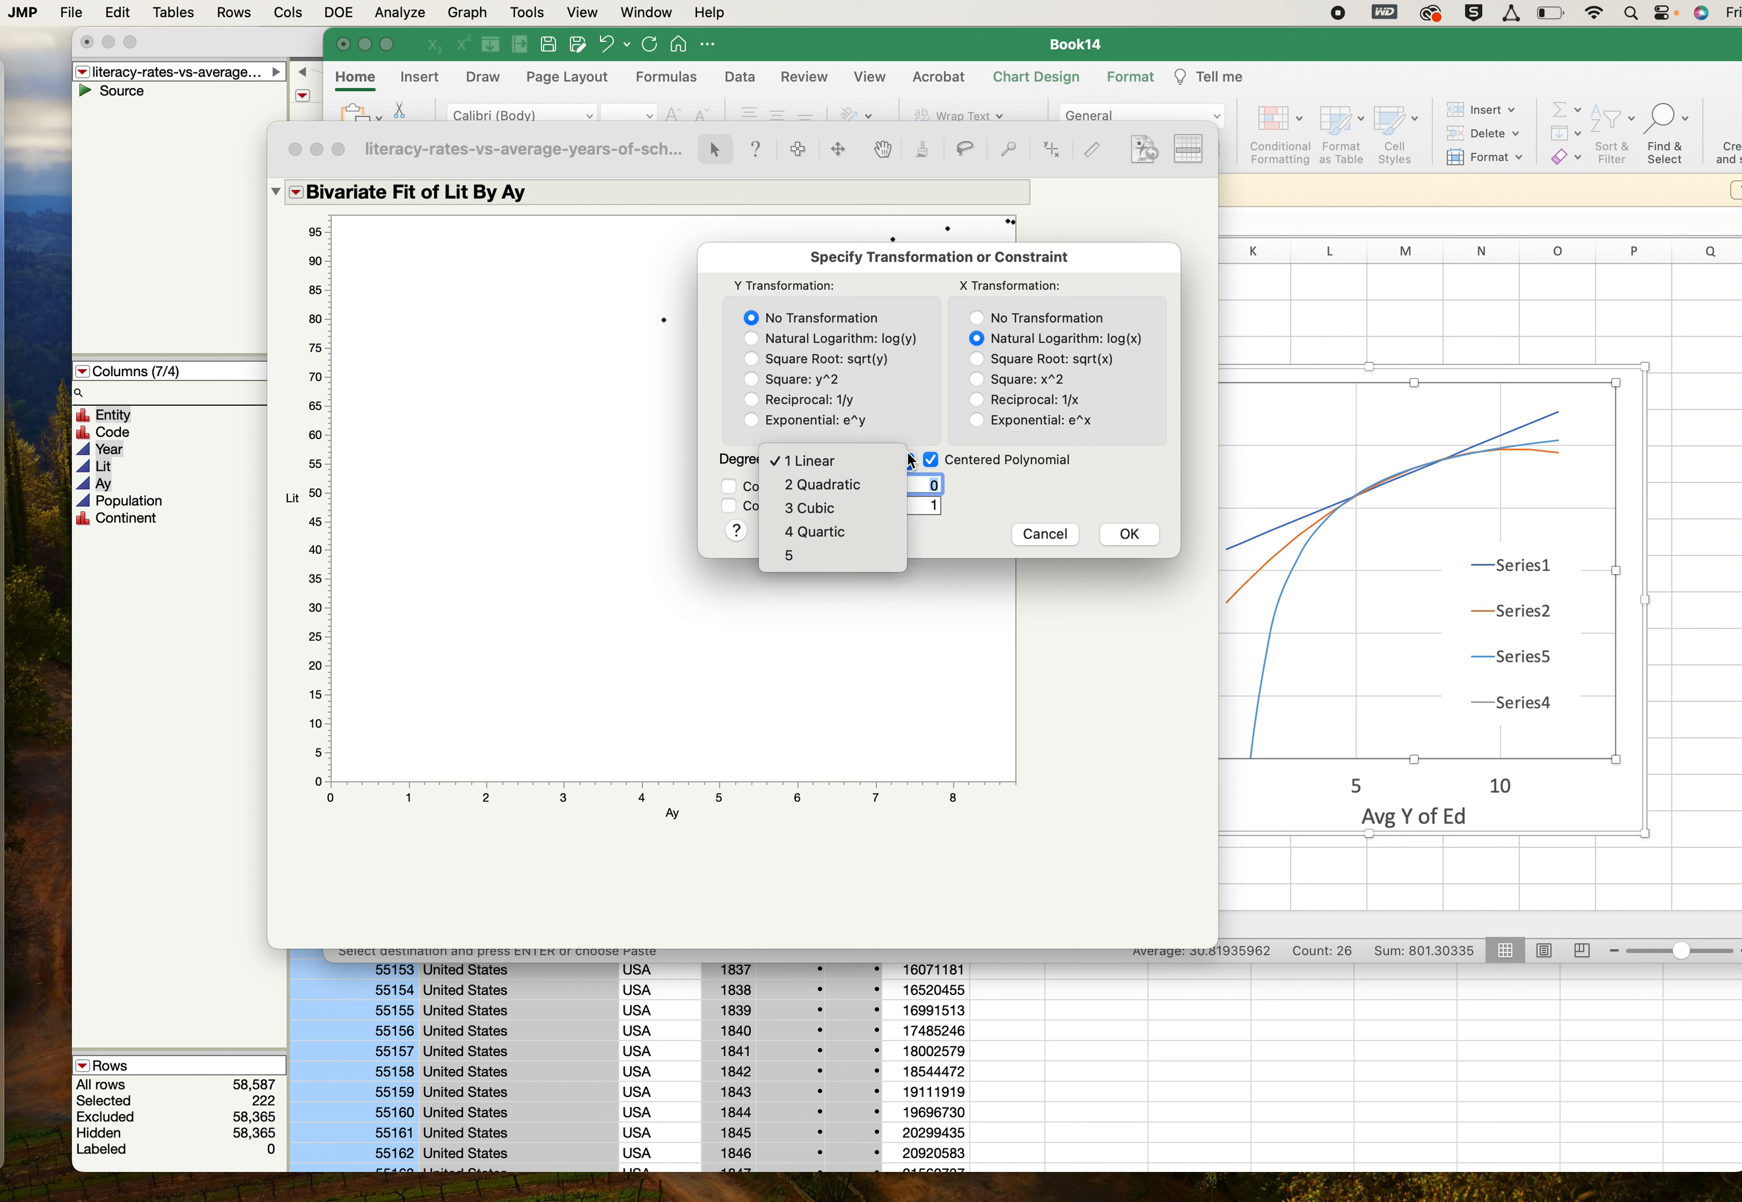
pyautogui.click(887, 486)
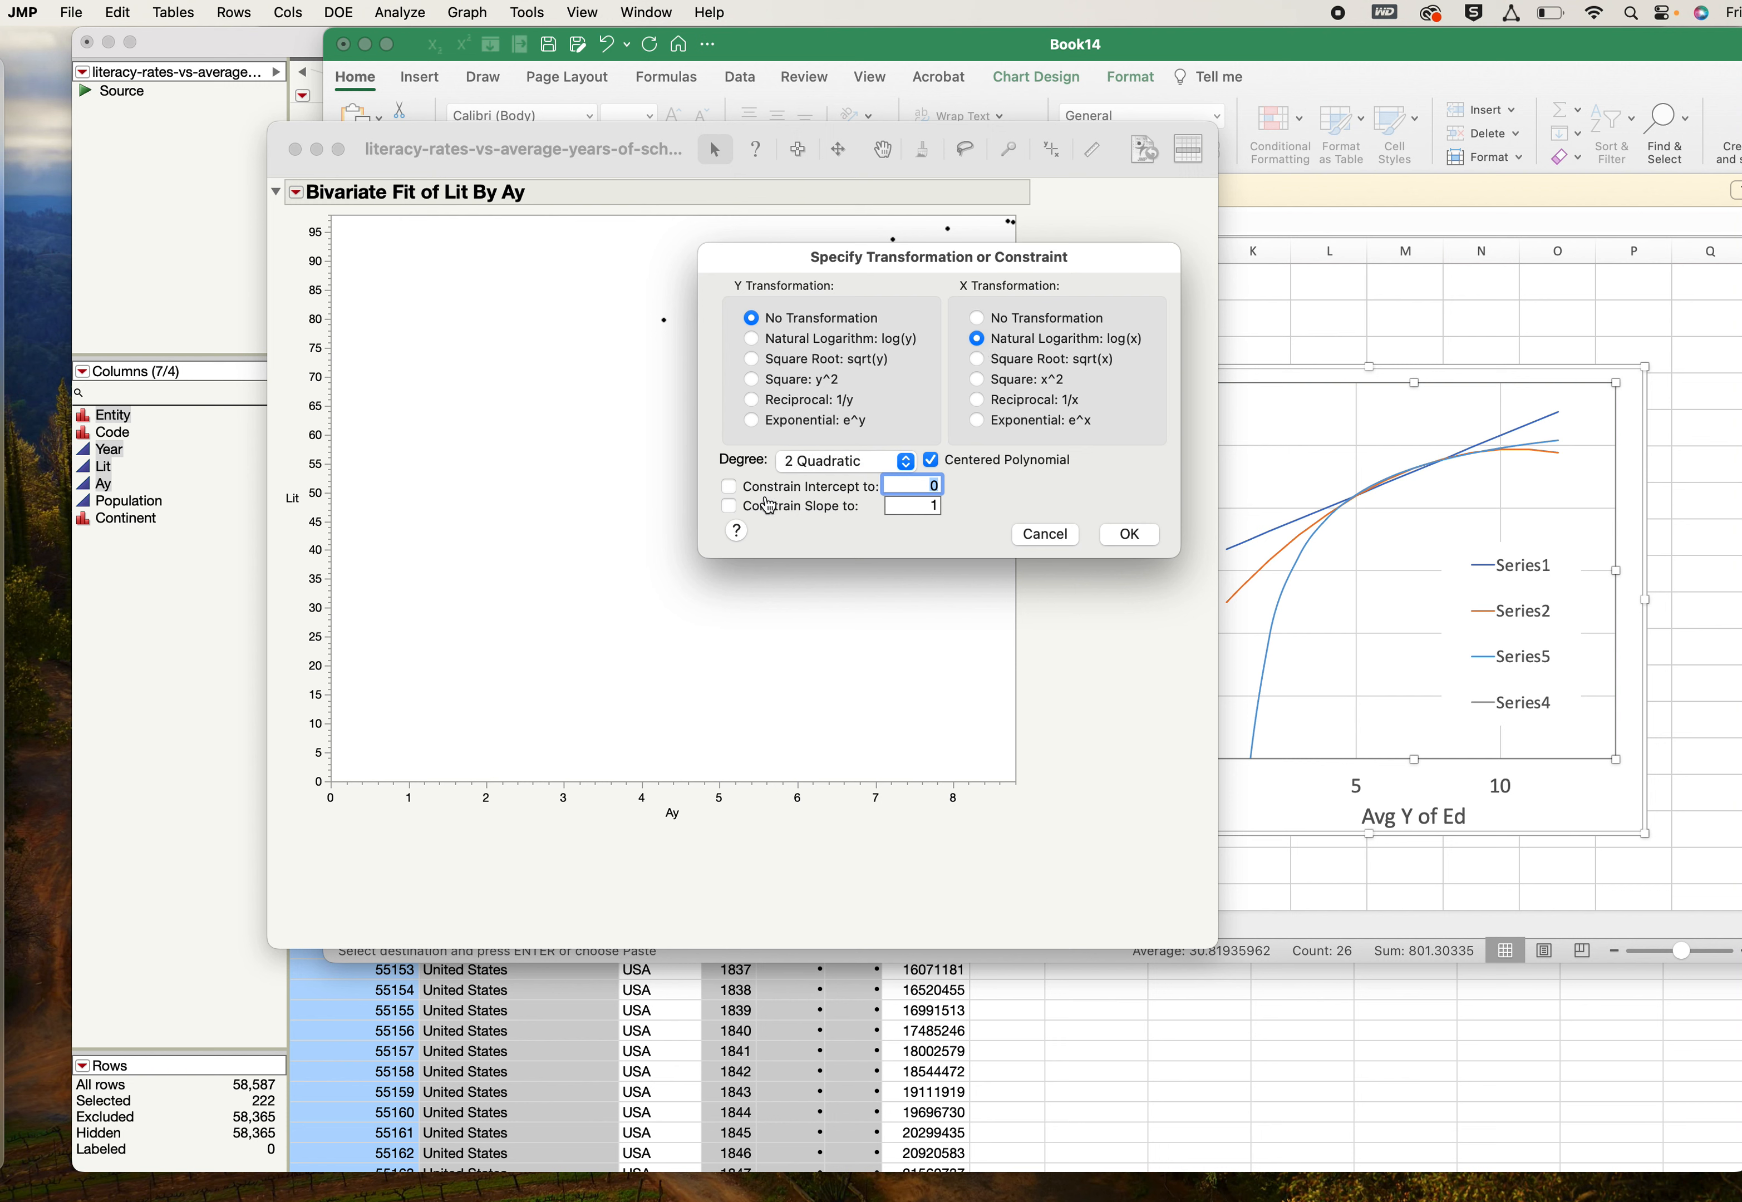
pyautogui.click(728, 487)
pyautogui.click(1129, 534)
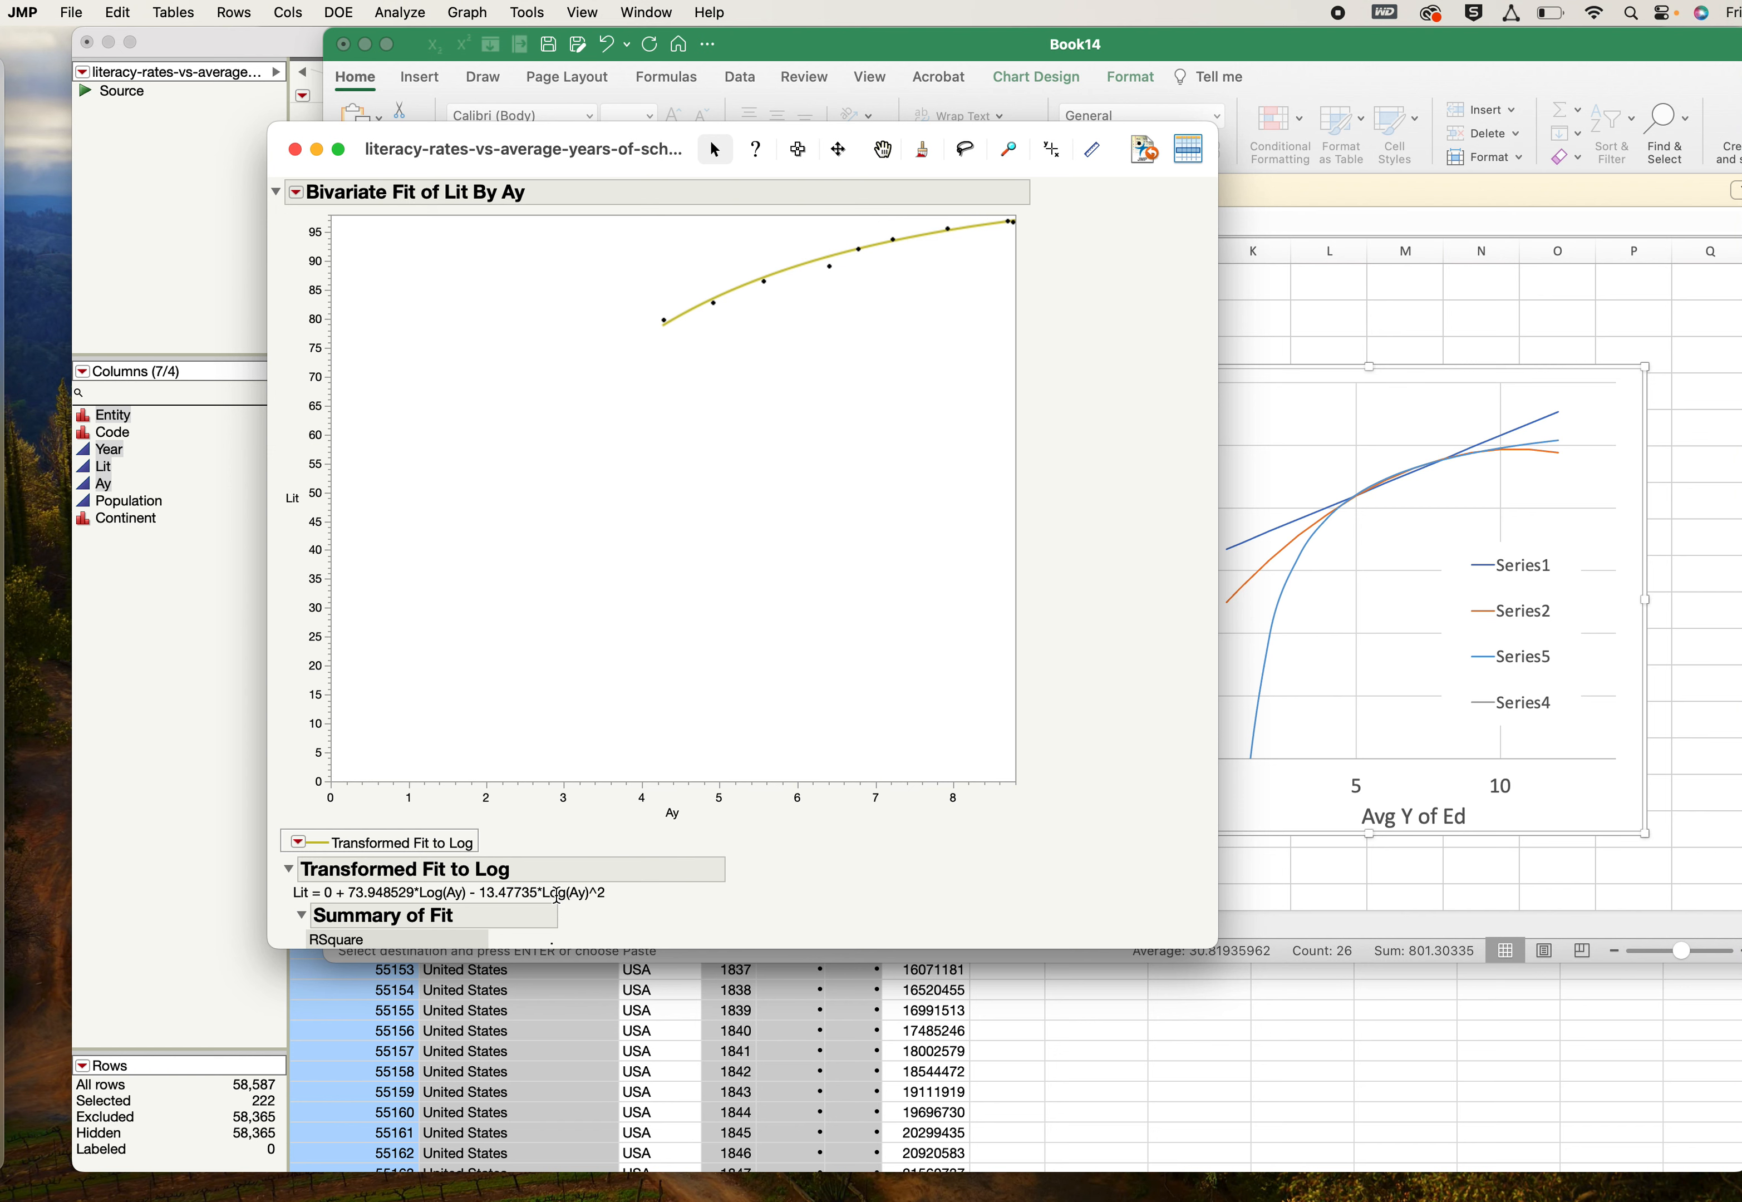
# - Copy the log fit equation from JMP into cell D5 of the Excel sheet and set its font size to 24
pyautogui.click(558, 895)
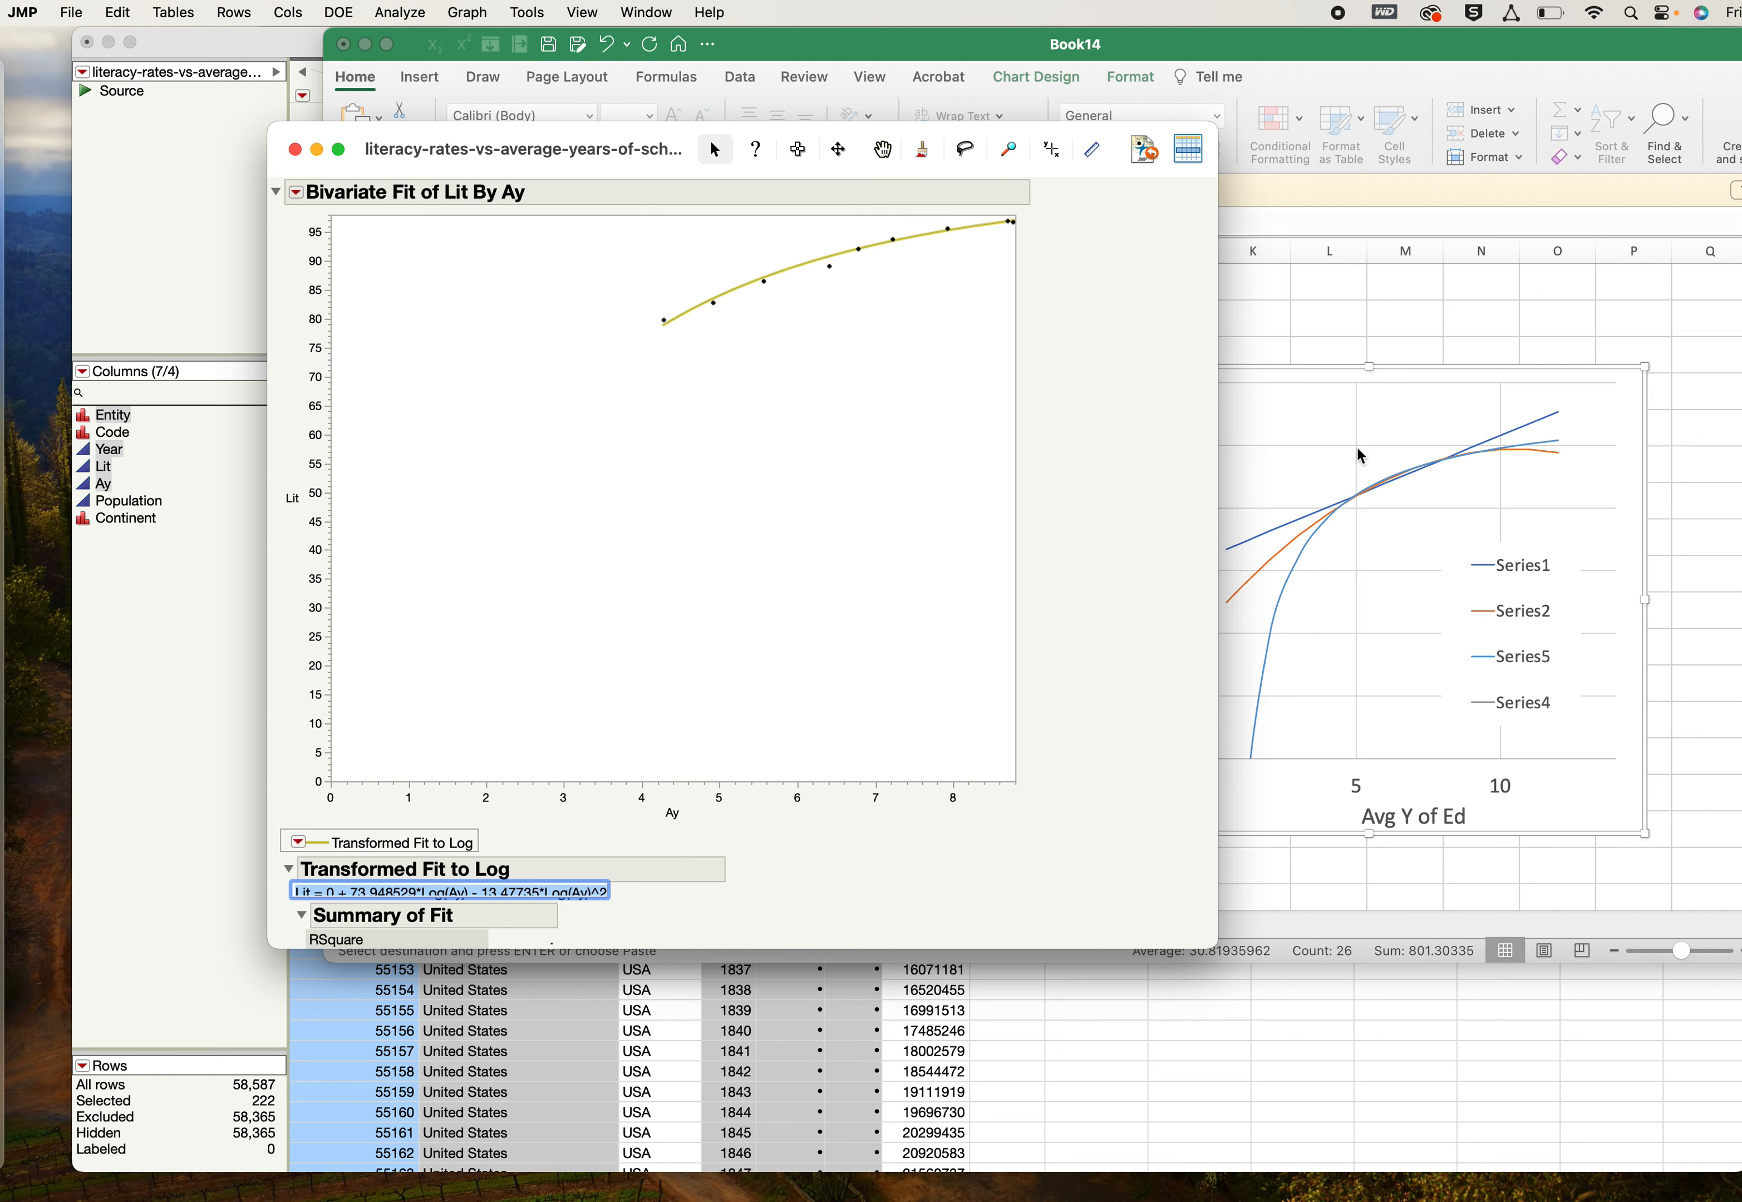
pyautogui.click(1297, 323)
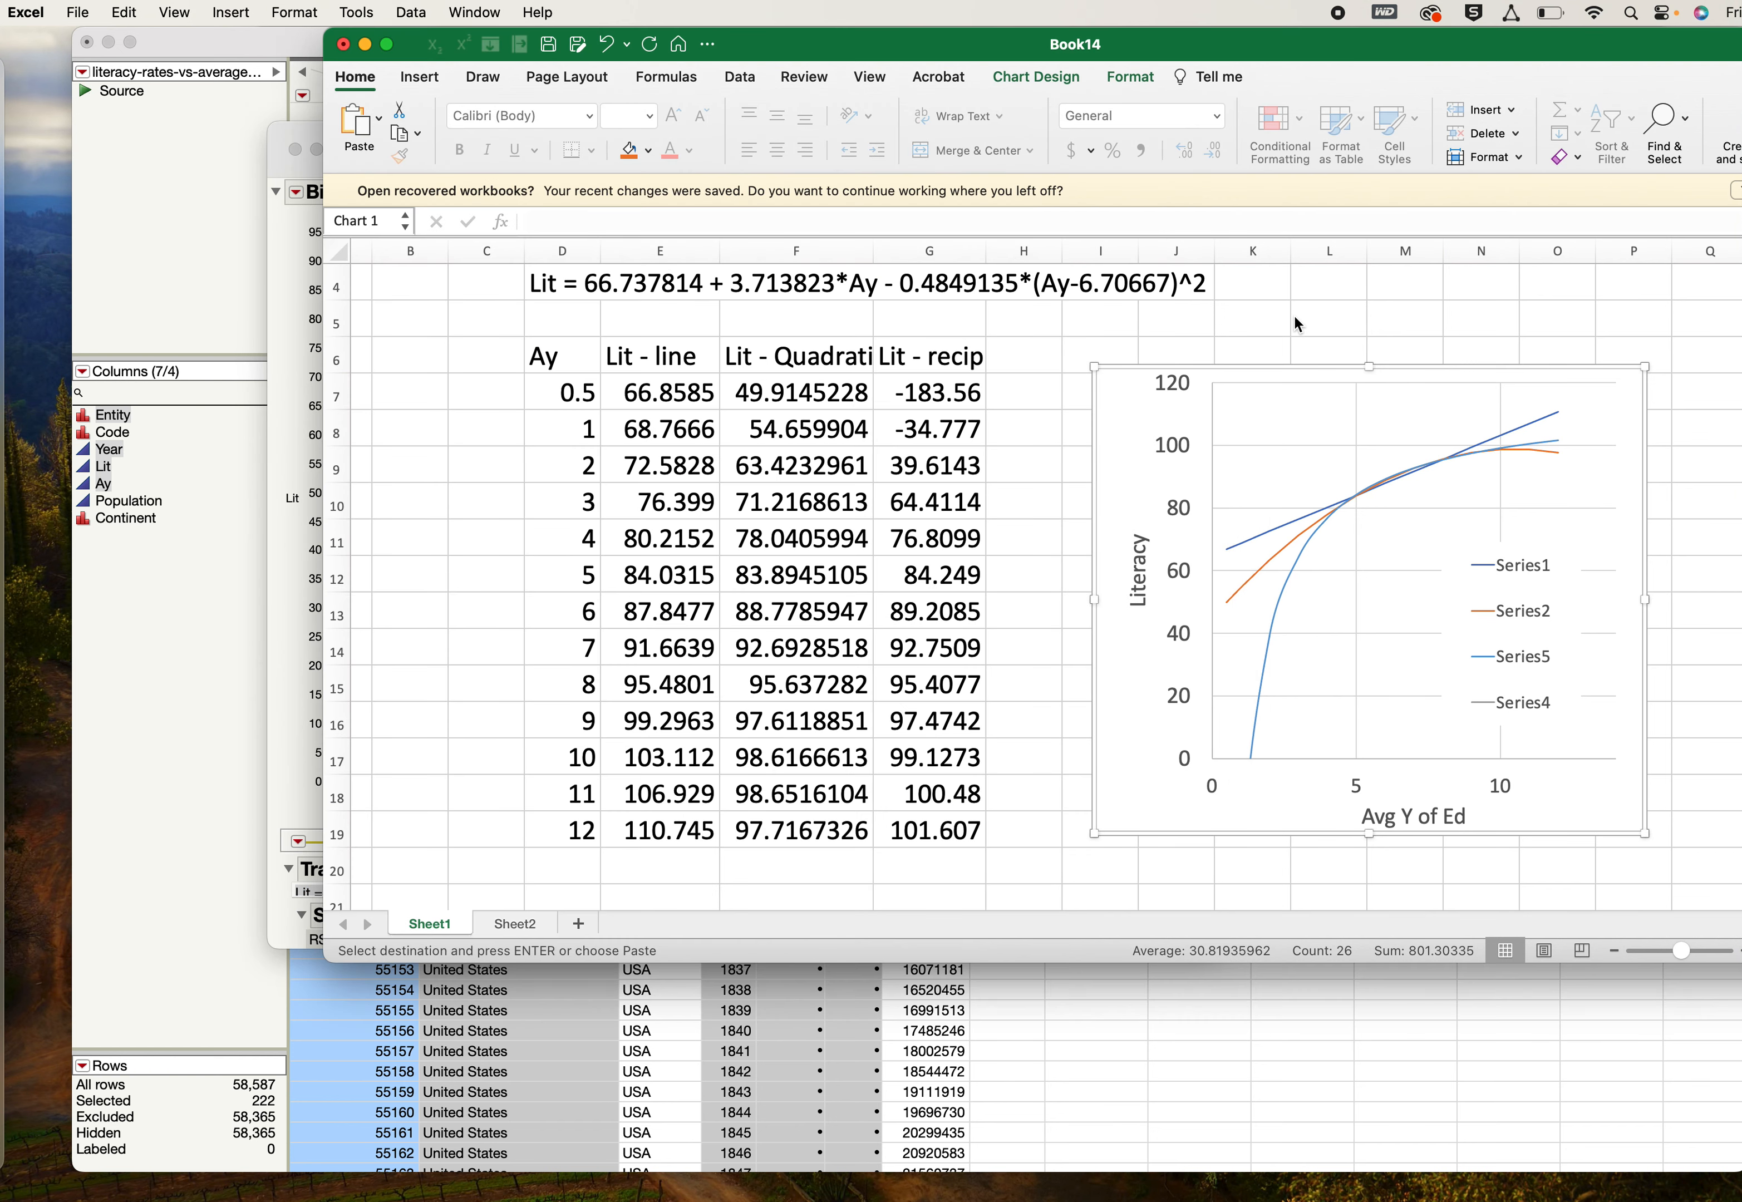
pyautogui.click(573, 324)
pyautogui.write('Lit = 0 + 73.948529*Log(Ay) - 13.47735*Log(Ay)^2')
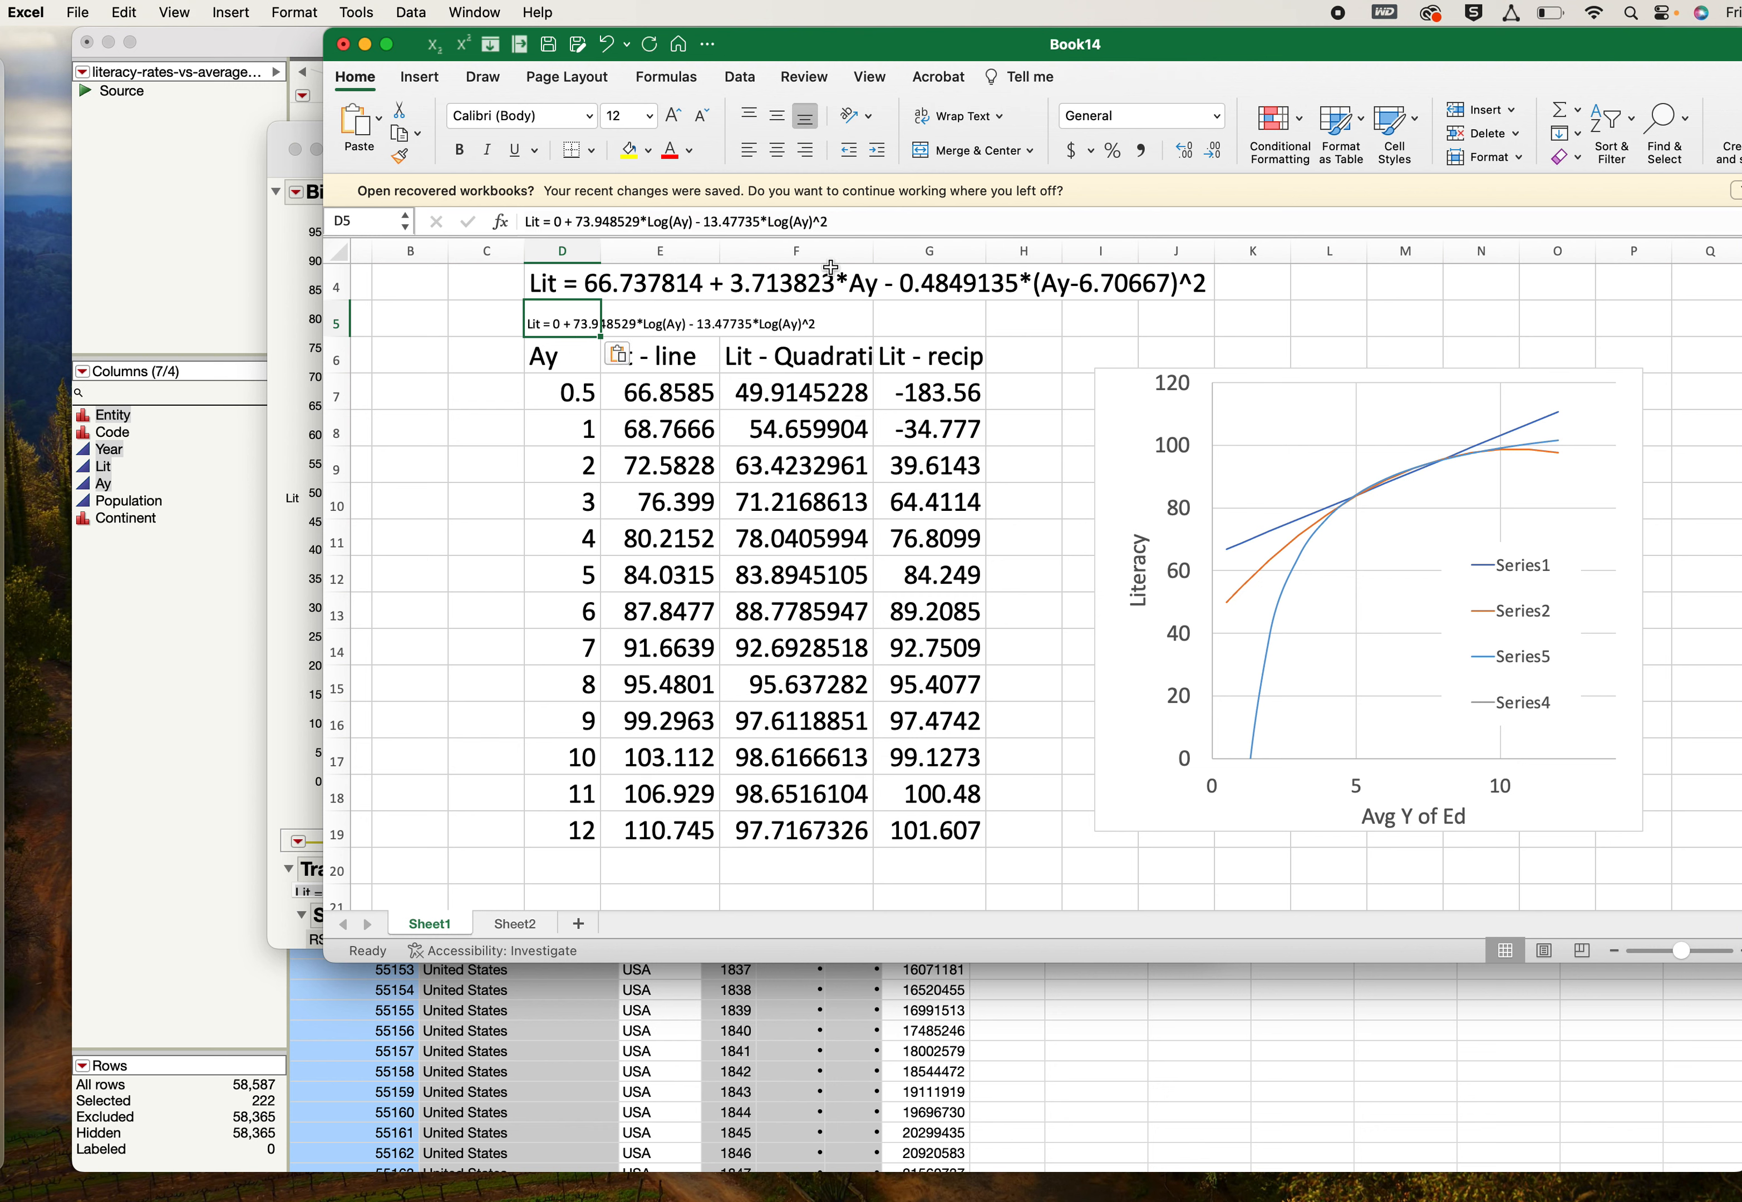
pyautogui.click(649, 115)
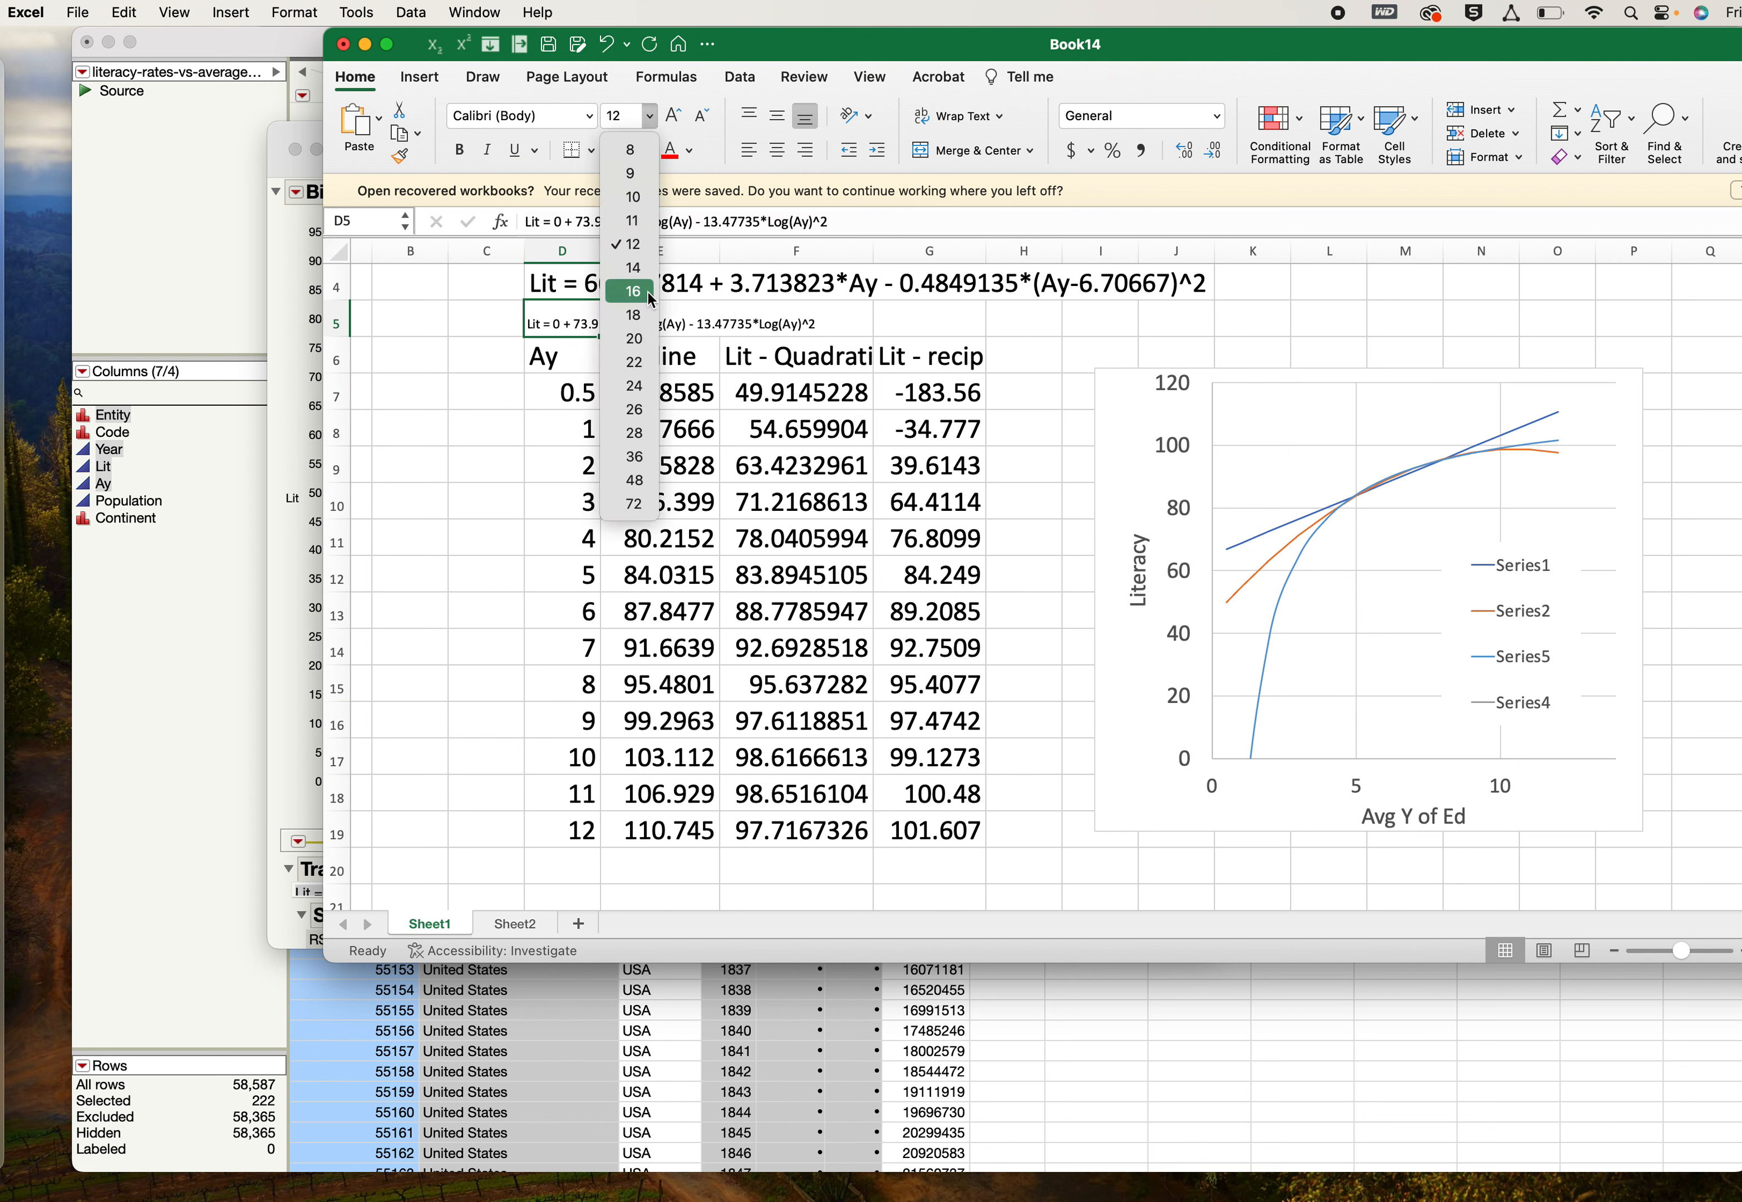
pyautogui.click(636, 386)
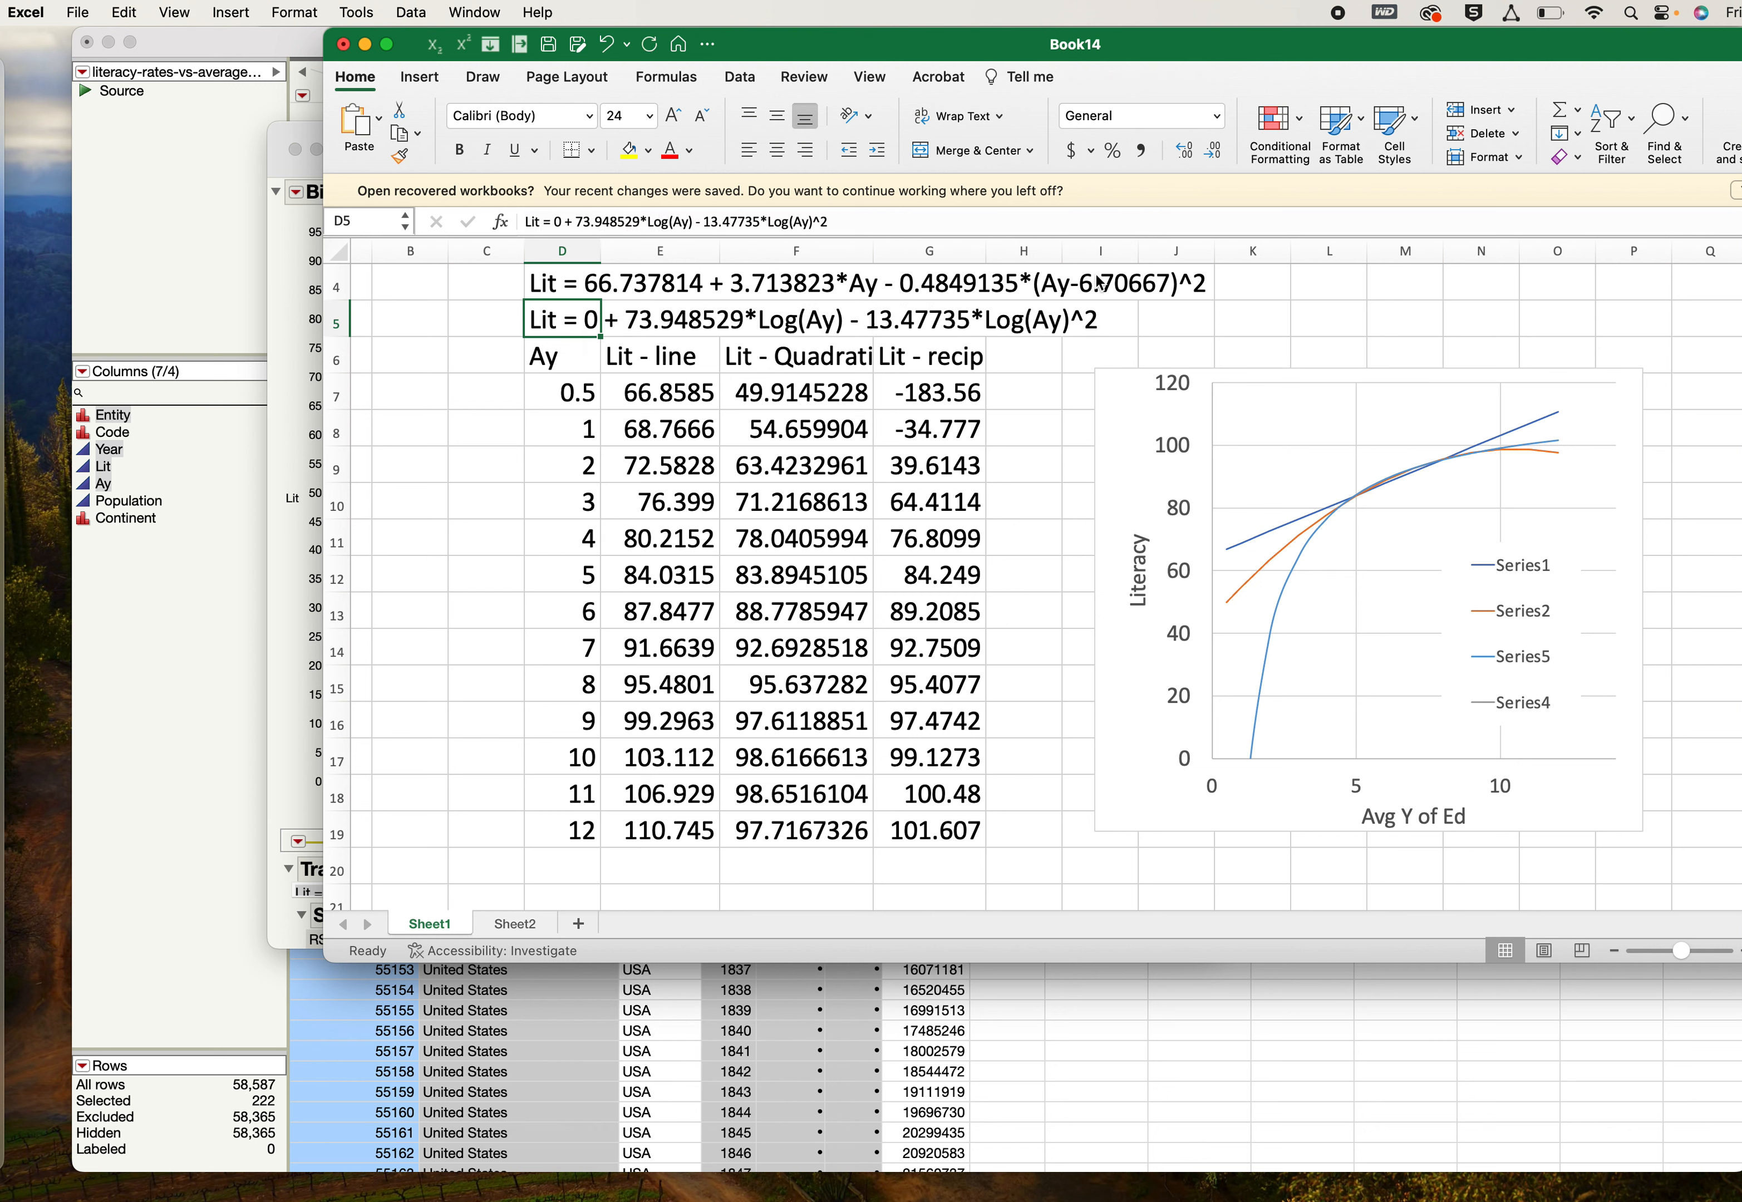
# - Set the font size of column H to 24
pyautogui.click(1023, 251)
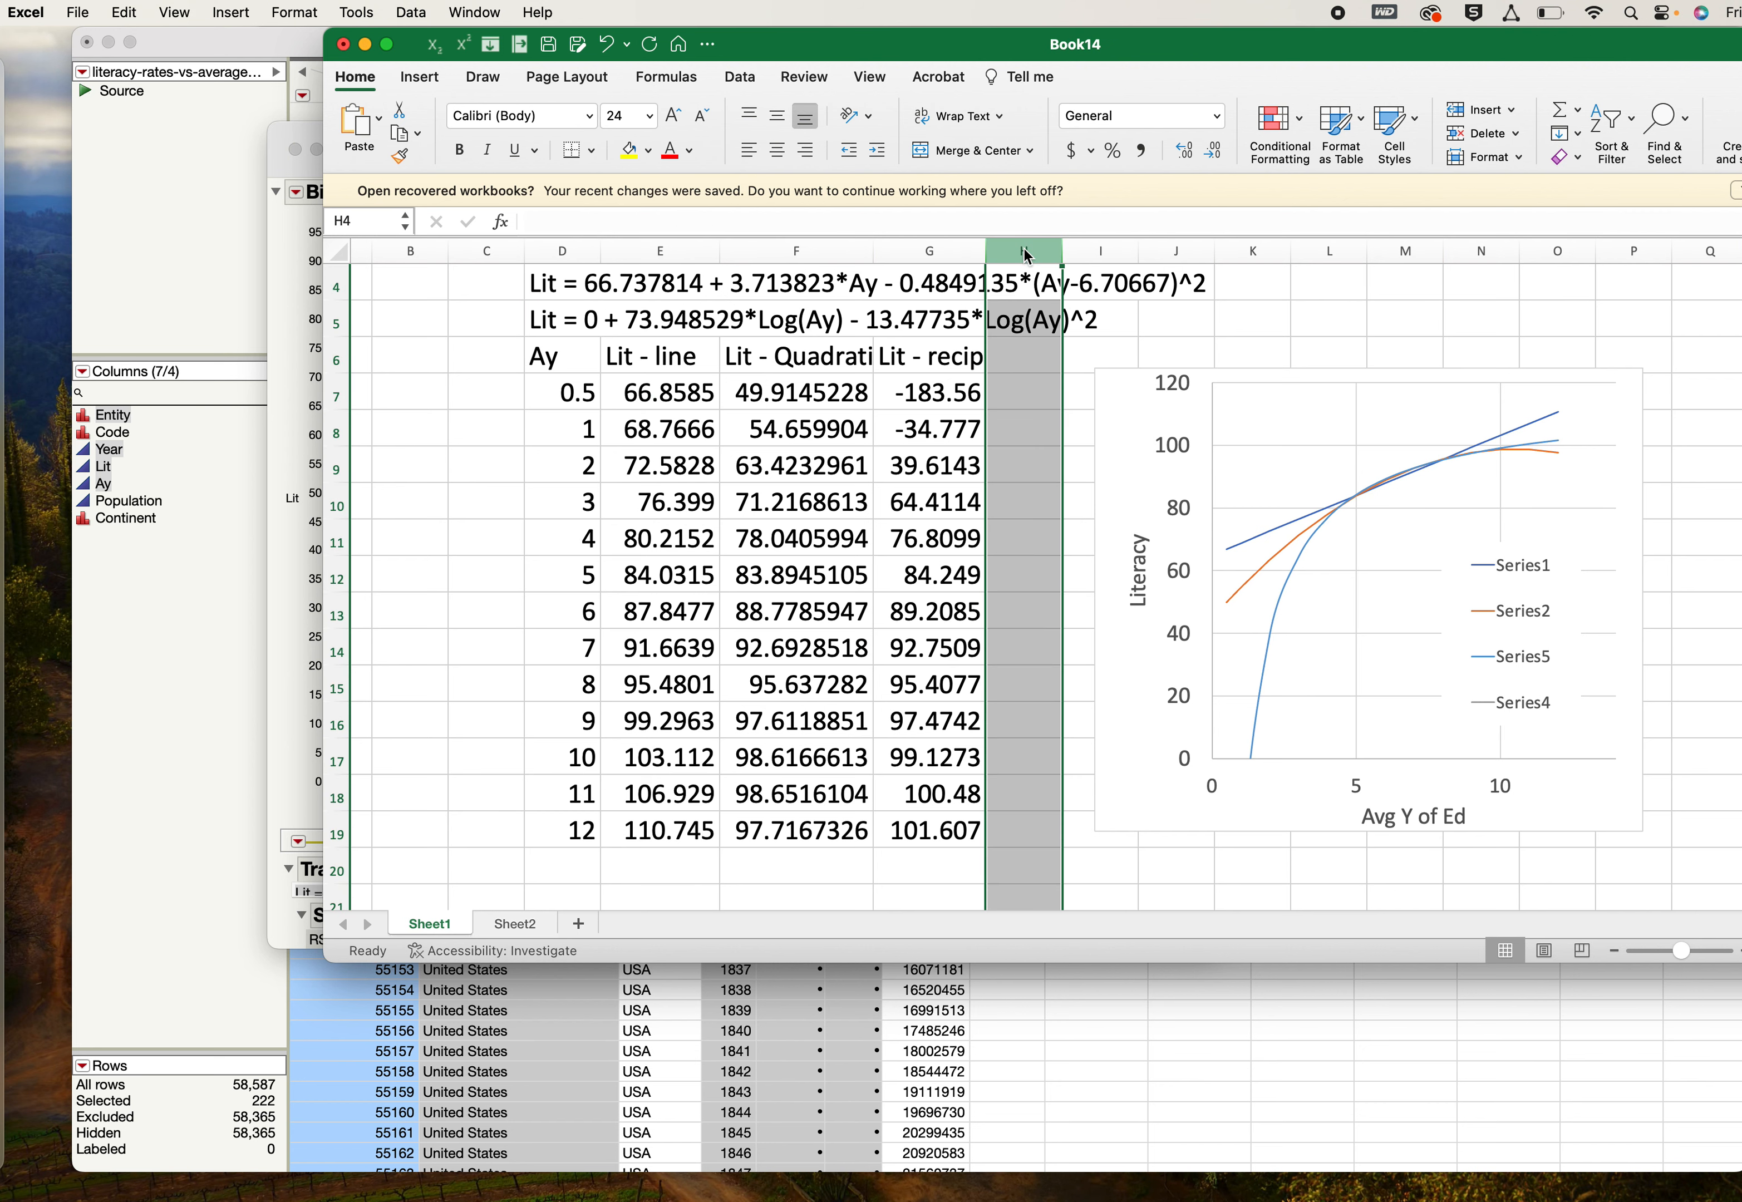
pyautogui.click(651, 119)
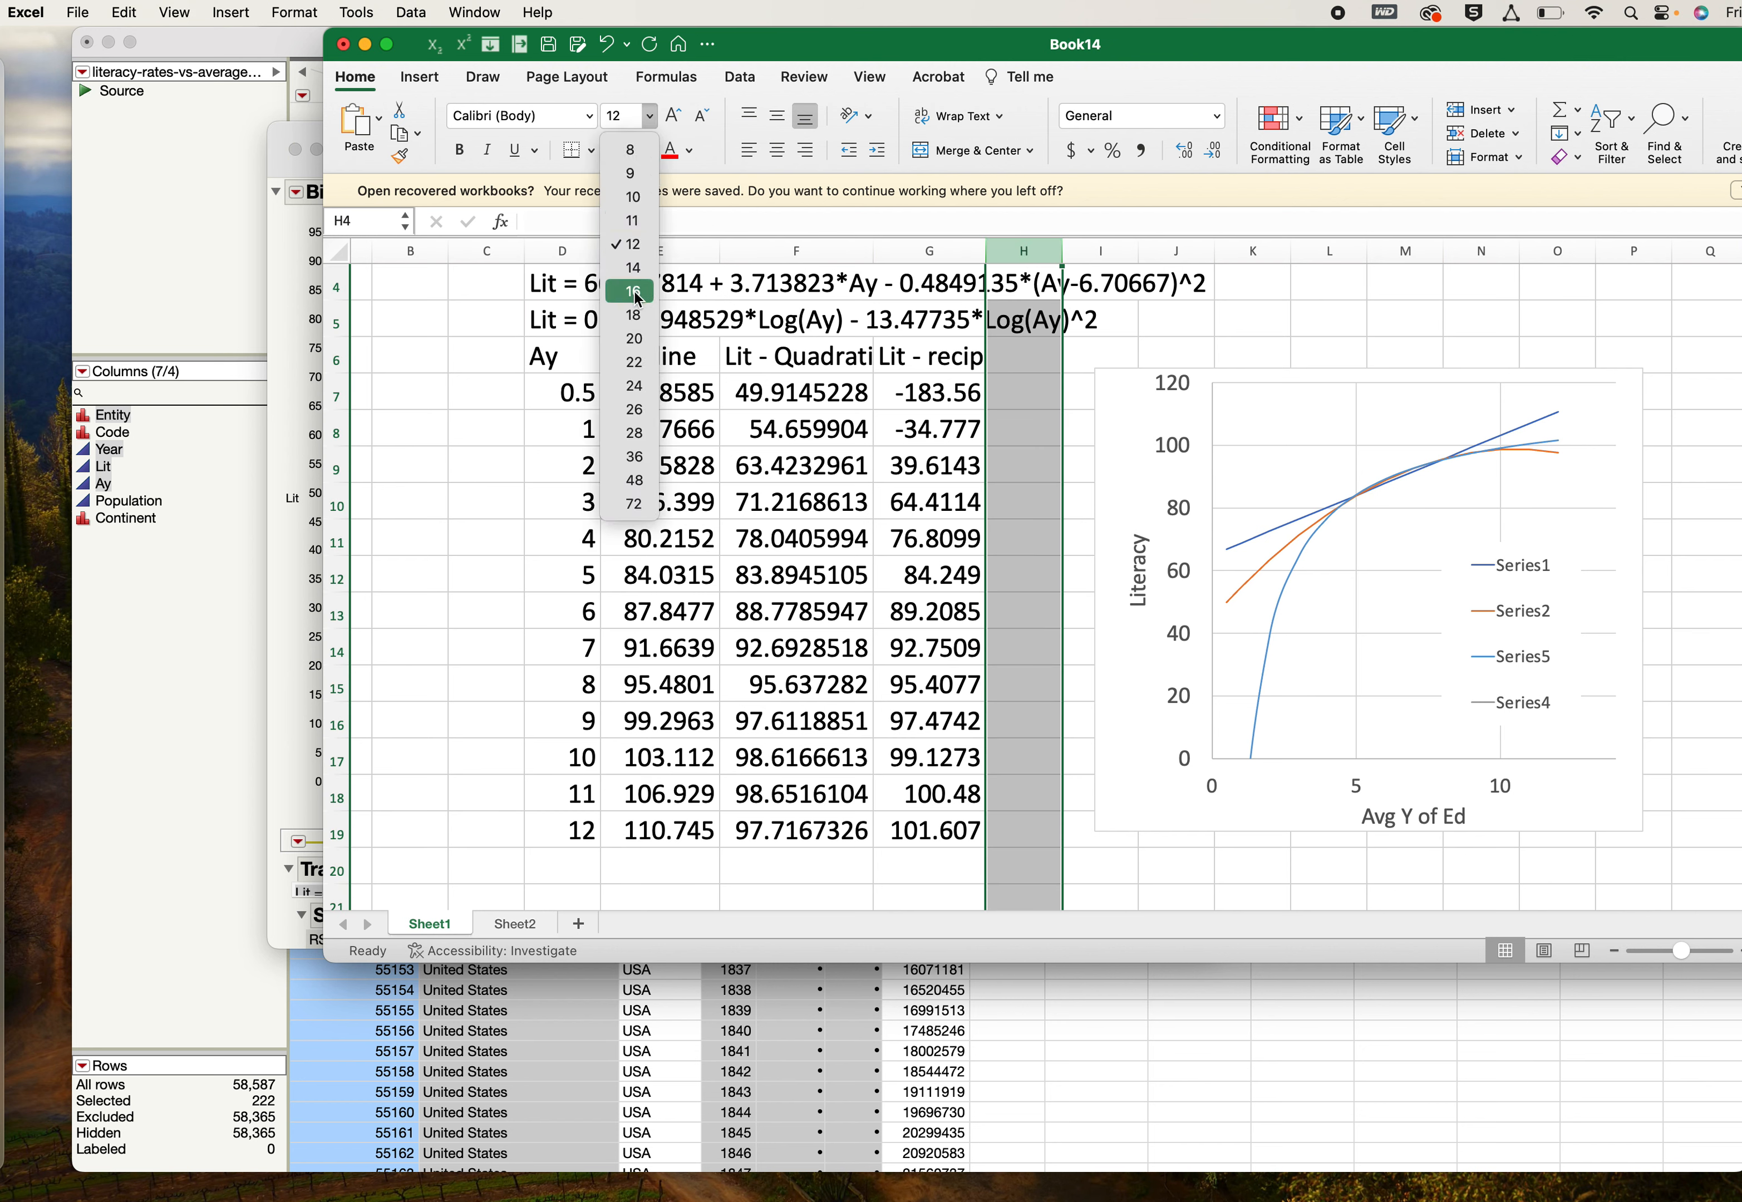
pyautogui.click(636, 386)
# - Enter the heading "Lit = quad nat log" in H6 and widen column H to 16.00
pyautogui.click(1024, 358)
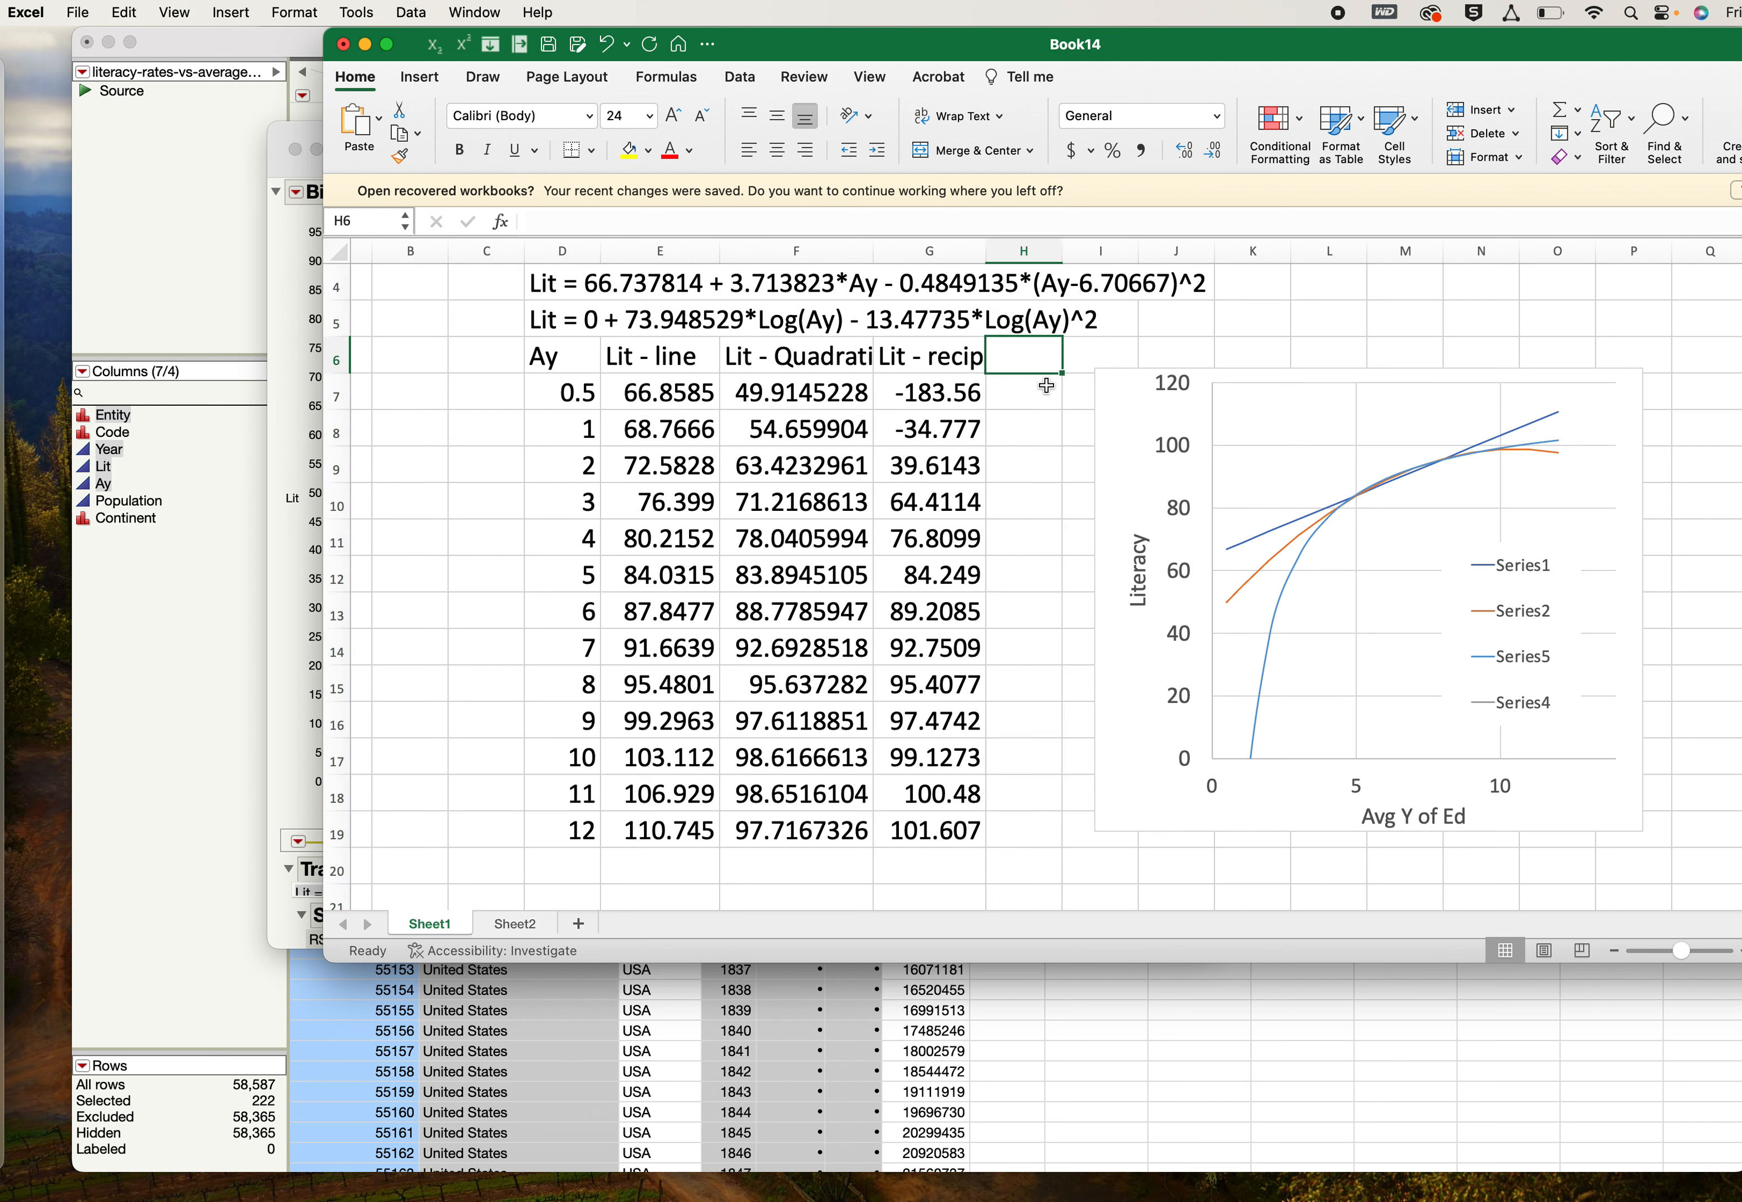
pyautogui.write('Lit =')
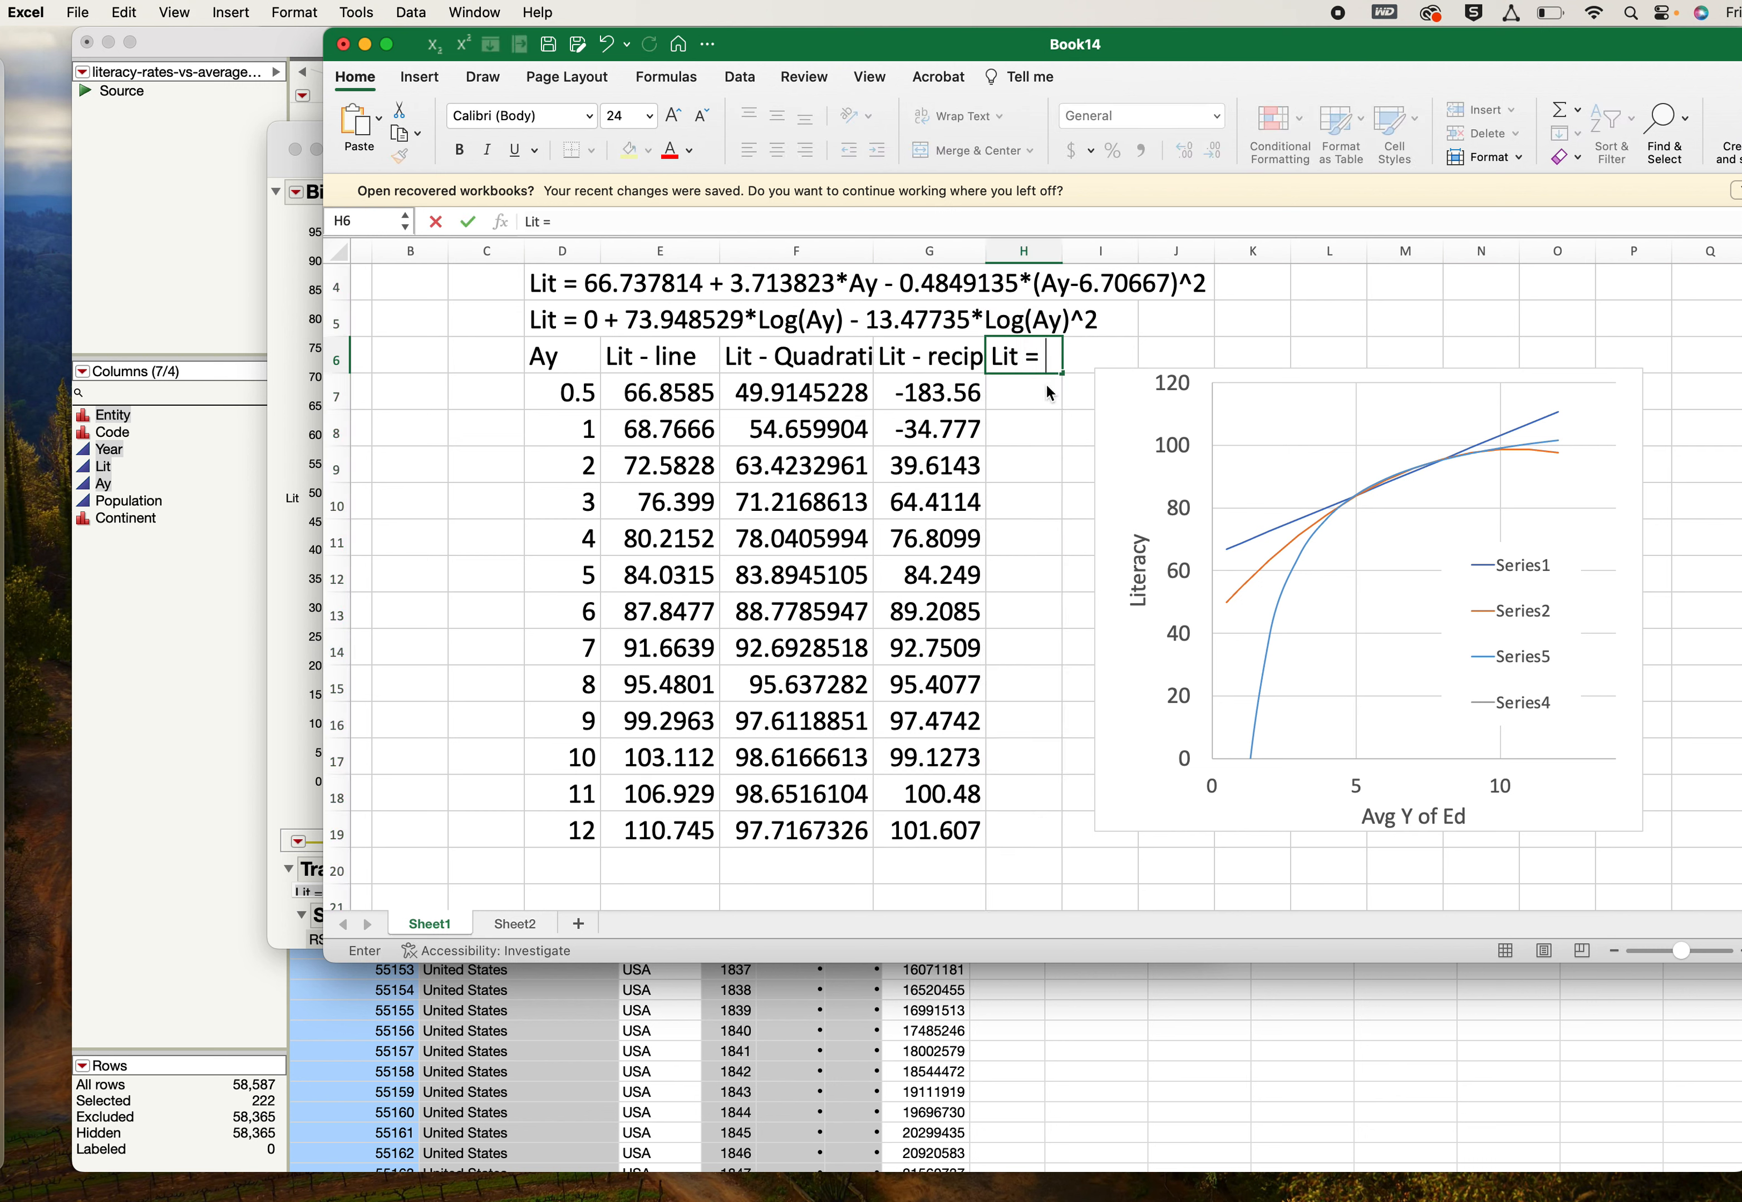
pyautogui.write('ad ln')
pyautogui.press('BackSpace')
pyautogui.press('BackSpace')
pyautogui.write('nat log')
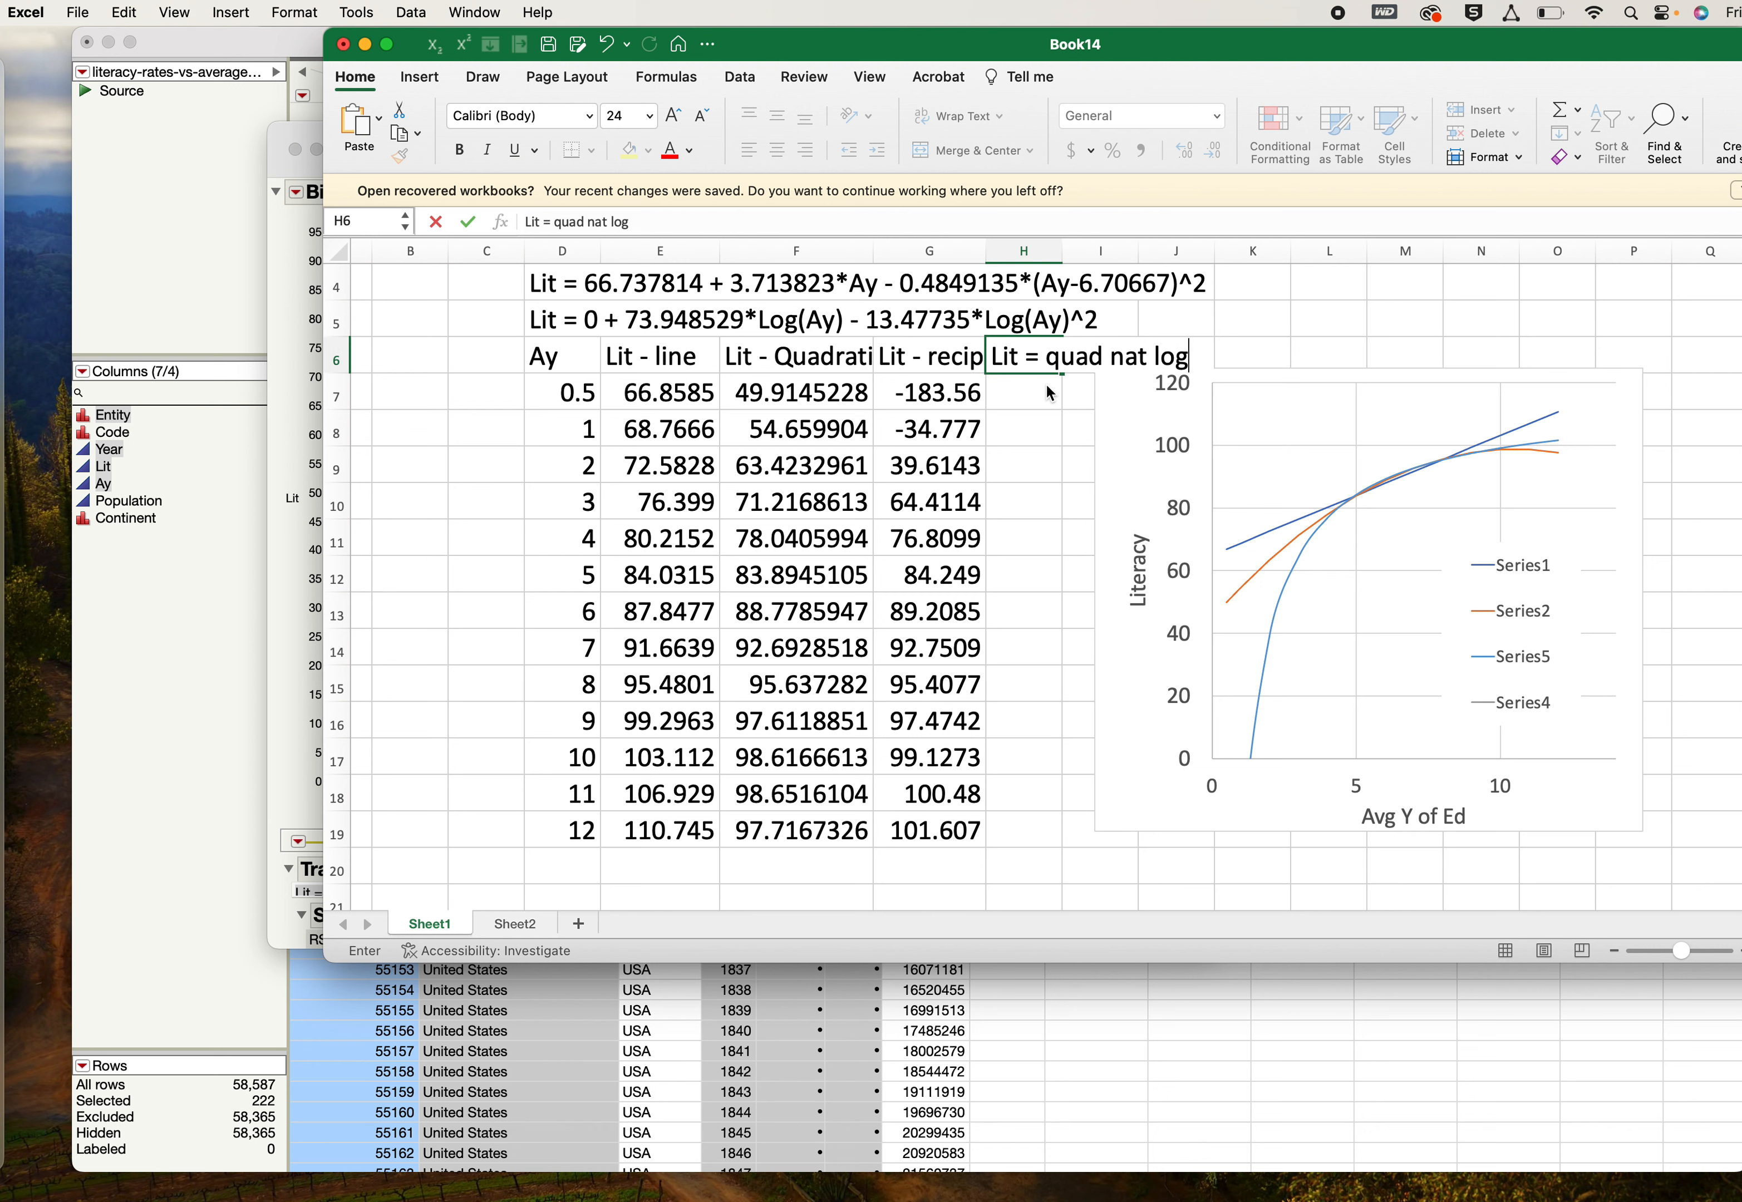
pyautogui.moveTo(1063, 253); pyautogui.dragTo(1104, 253)
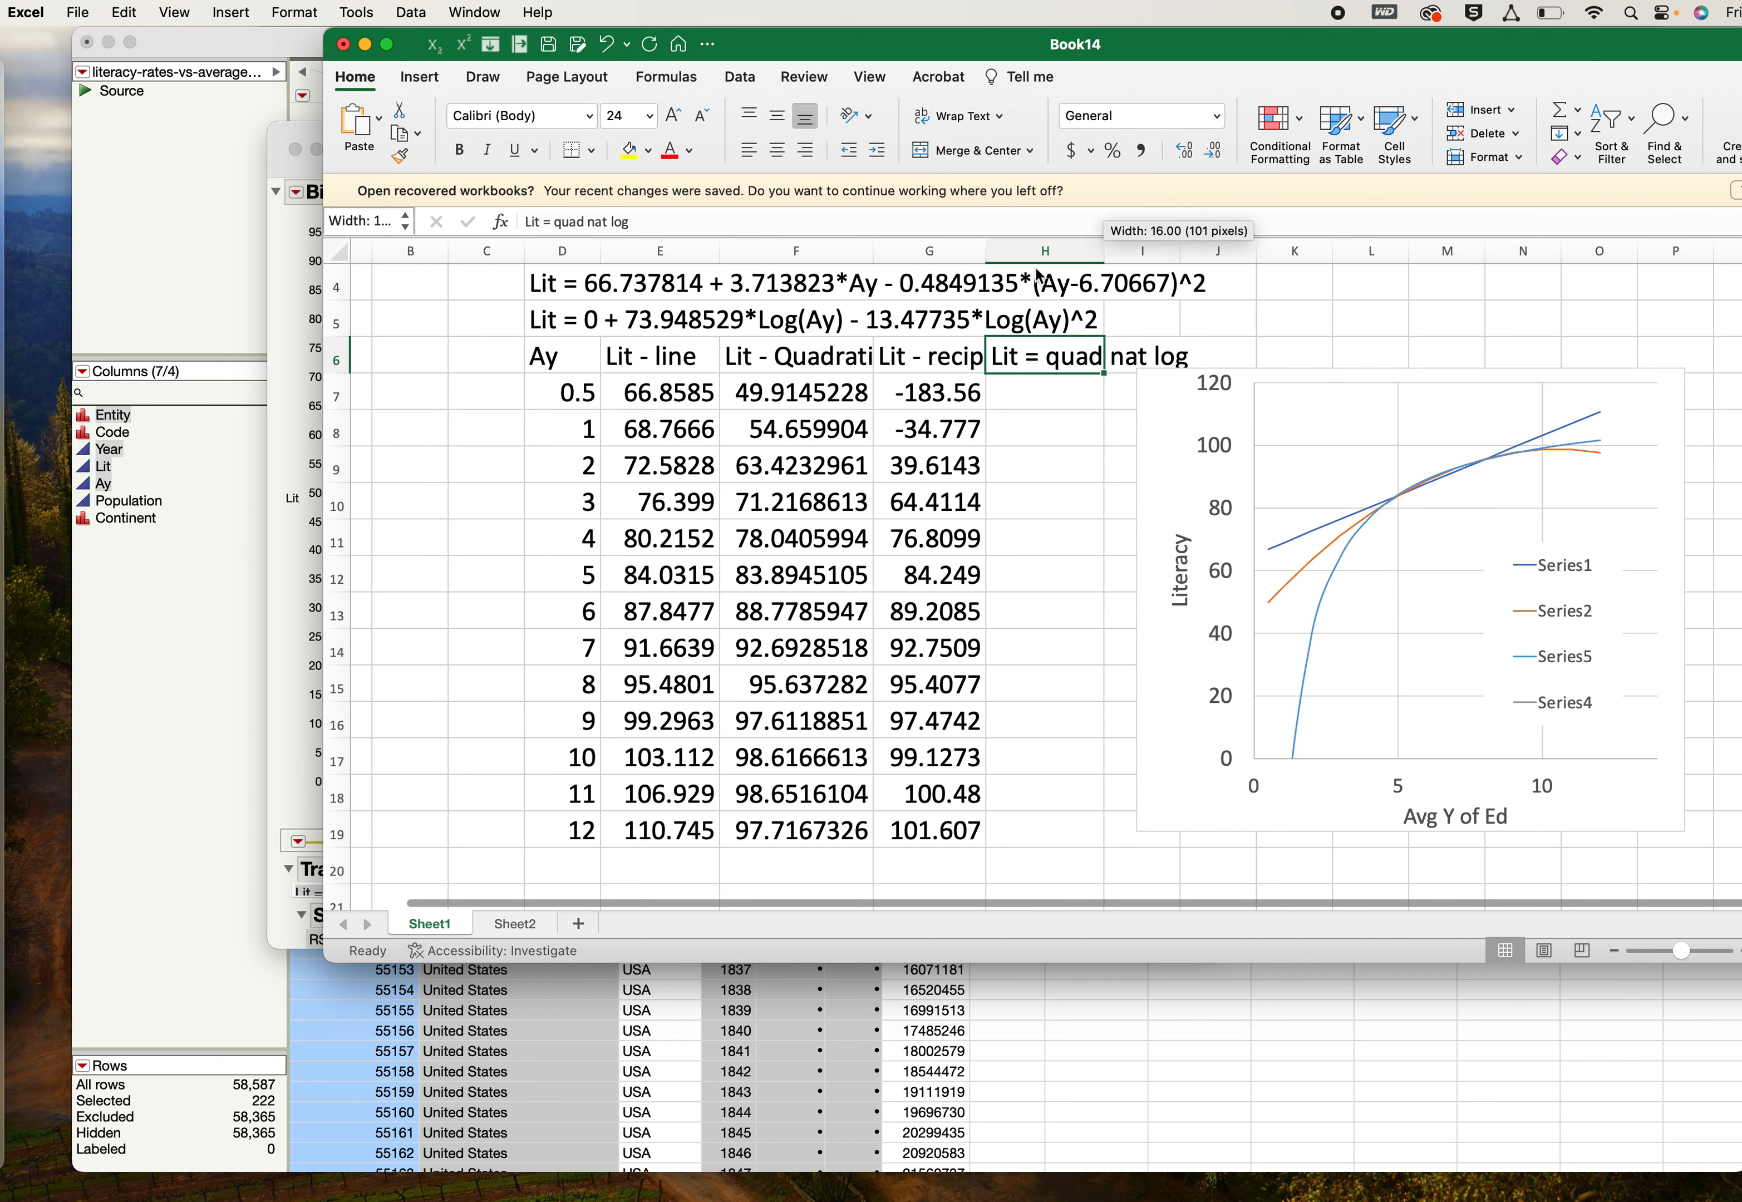
# - Color the log equation in D5 and the column heading in H6 red
pyautogui.click(574, 318)
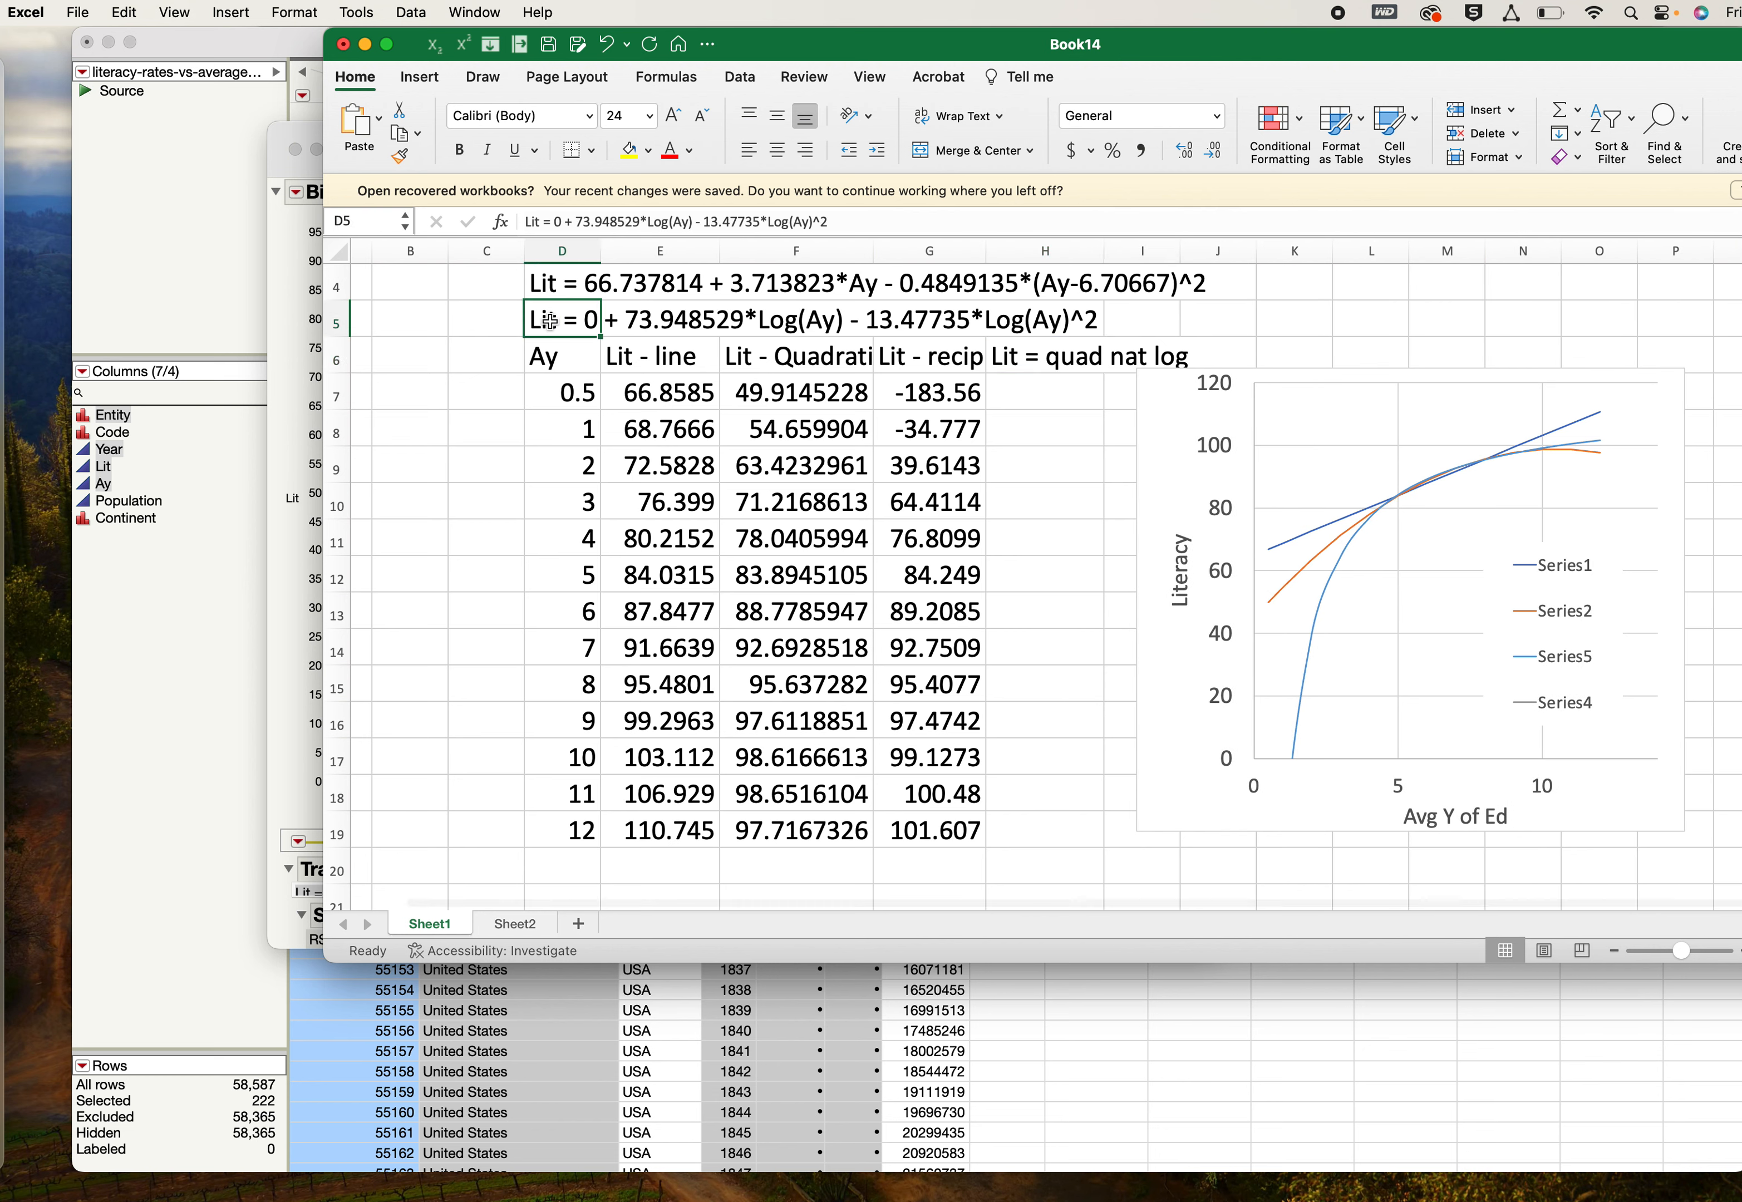
pyautogui.click(671, 152)
pyautogui.click(1022, 360)
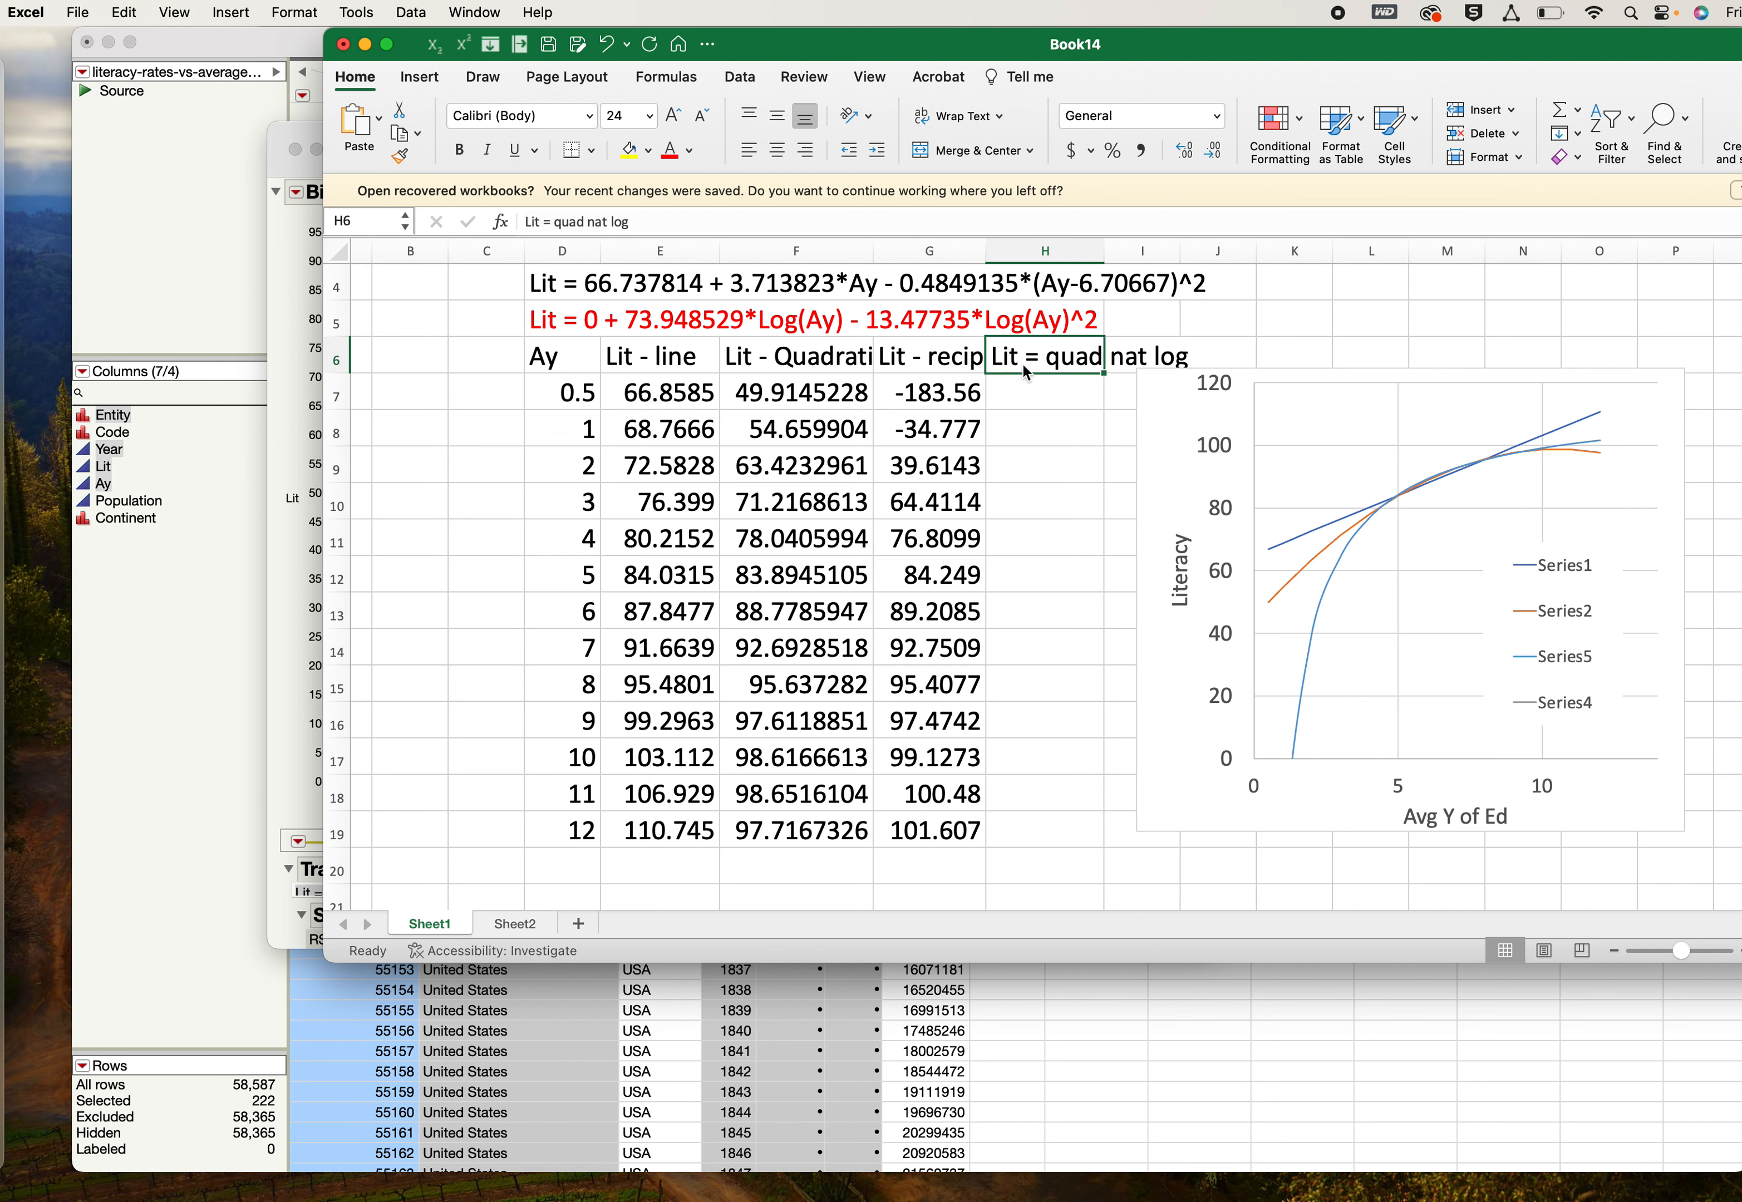
pyautogui.click(671, 152)
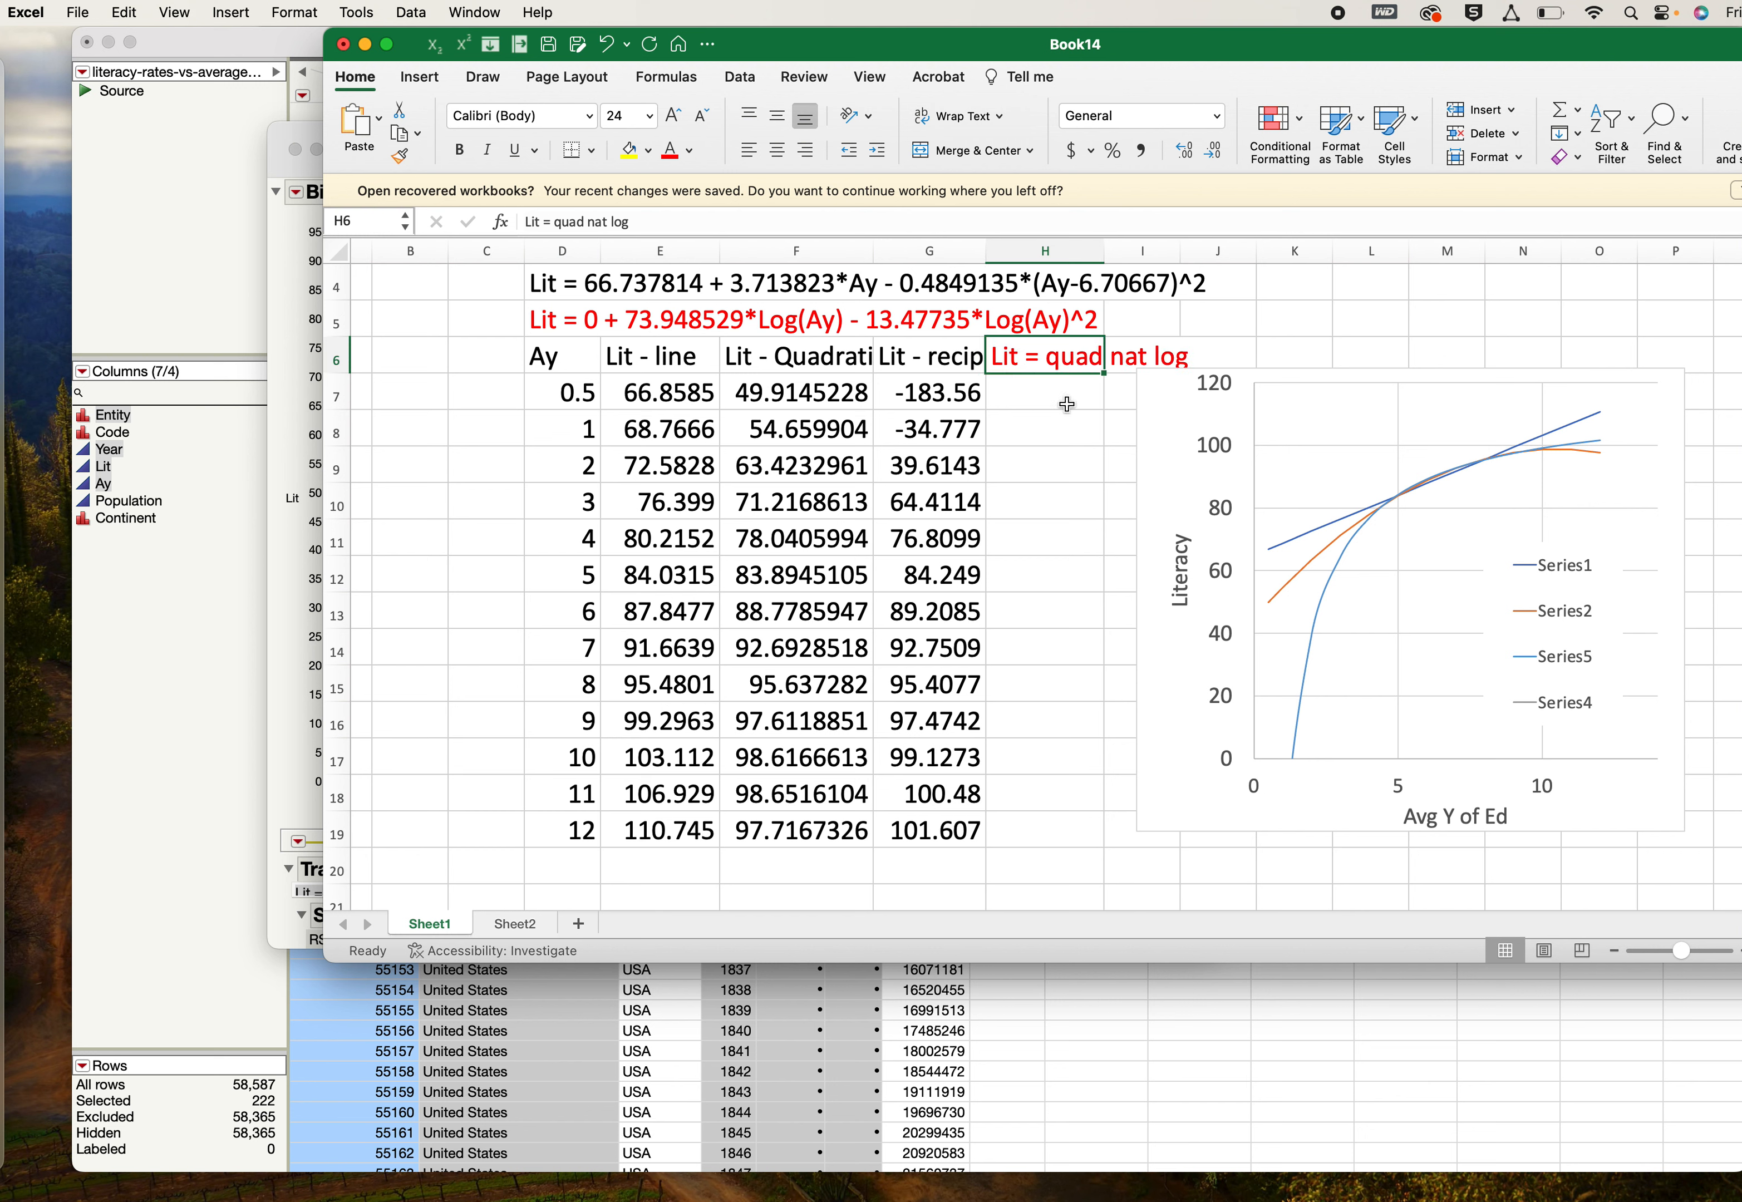
# - Enter the formula =73.948529*LN(D7)-13.47735*(LN(D7))^2 in H7 and fill it down to H19
pyautogui.click(1042, 398)
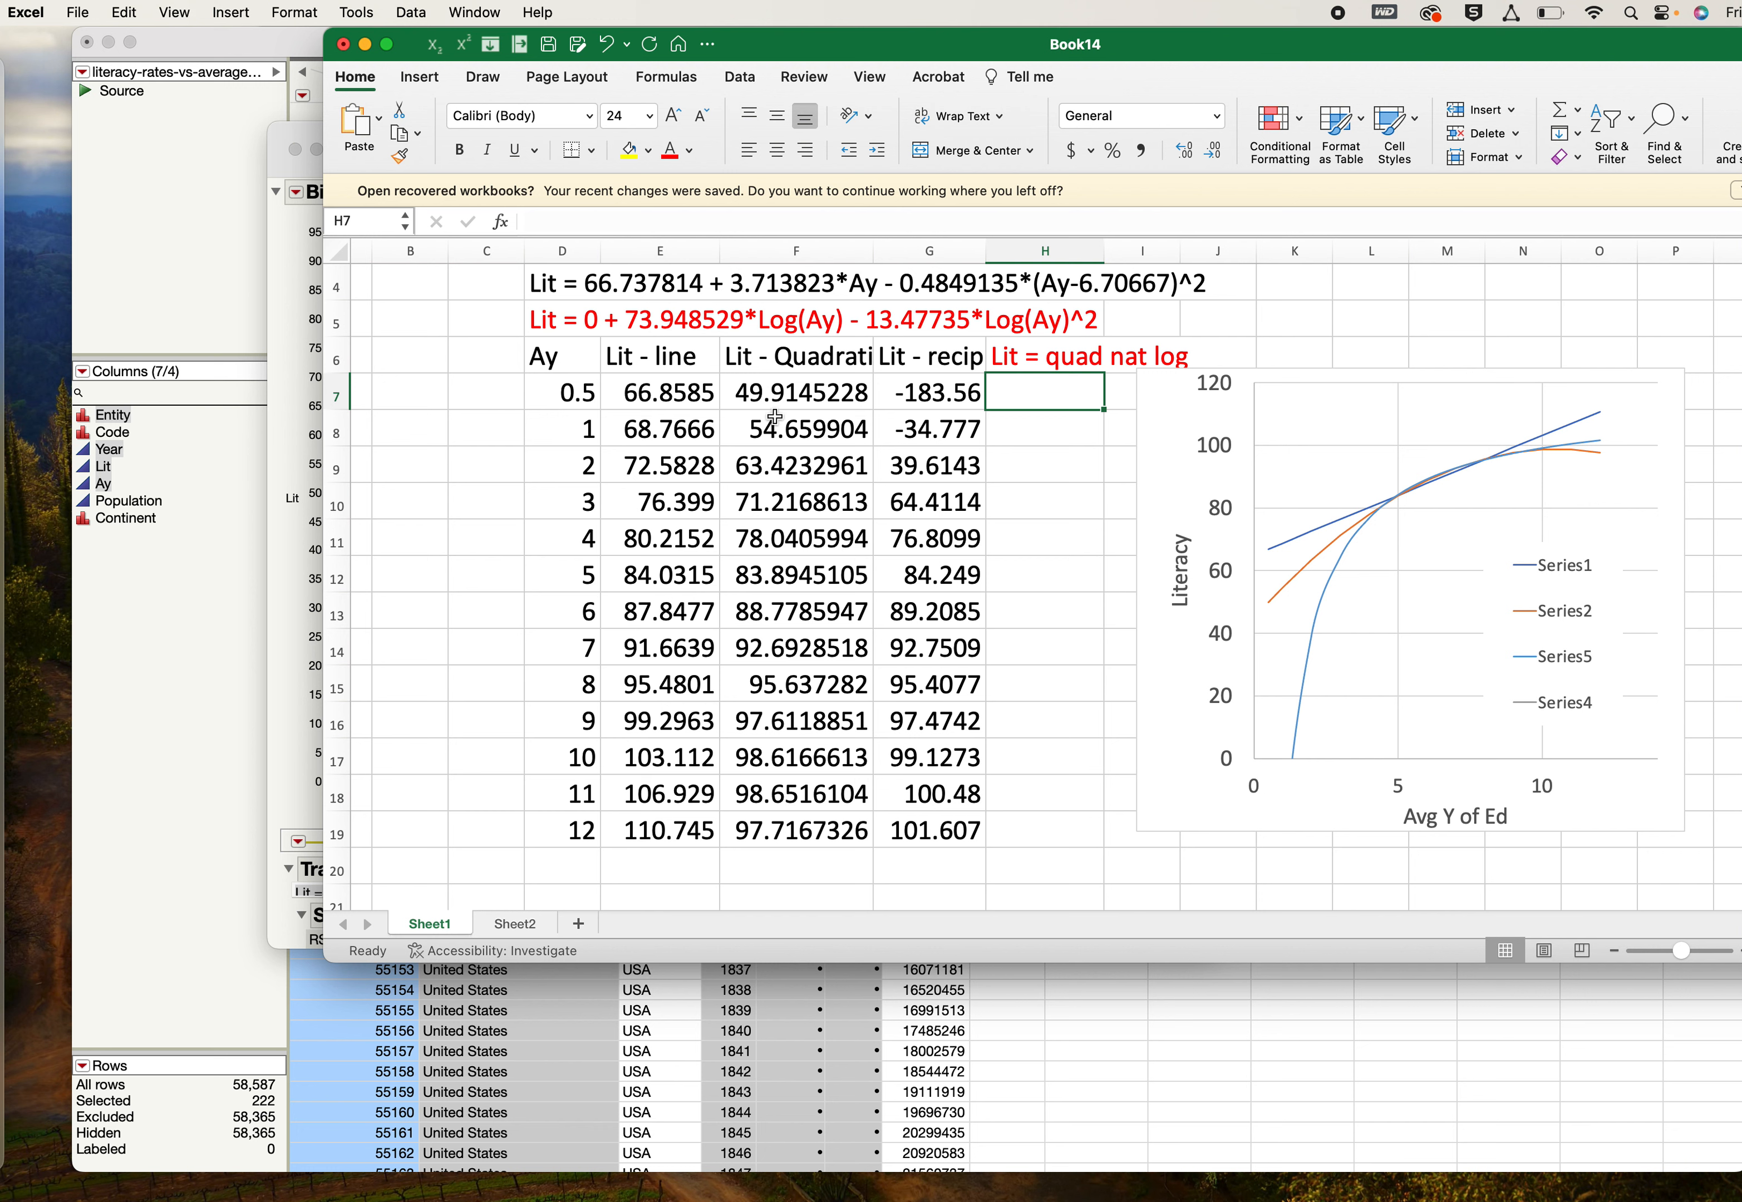
pyautogui.write('=')
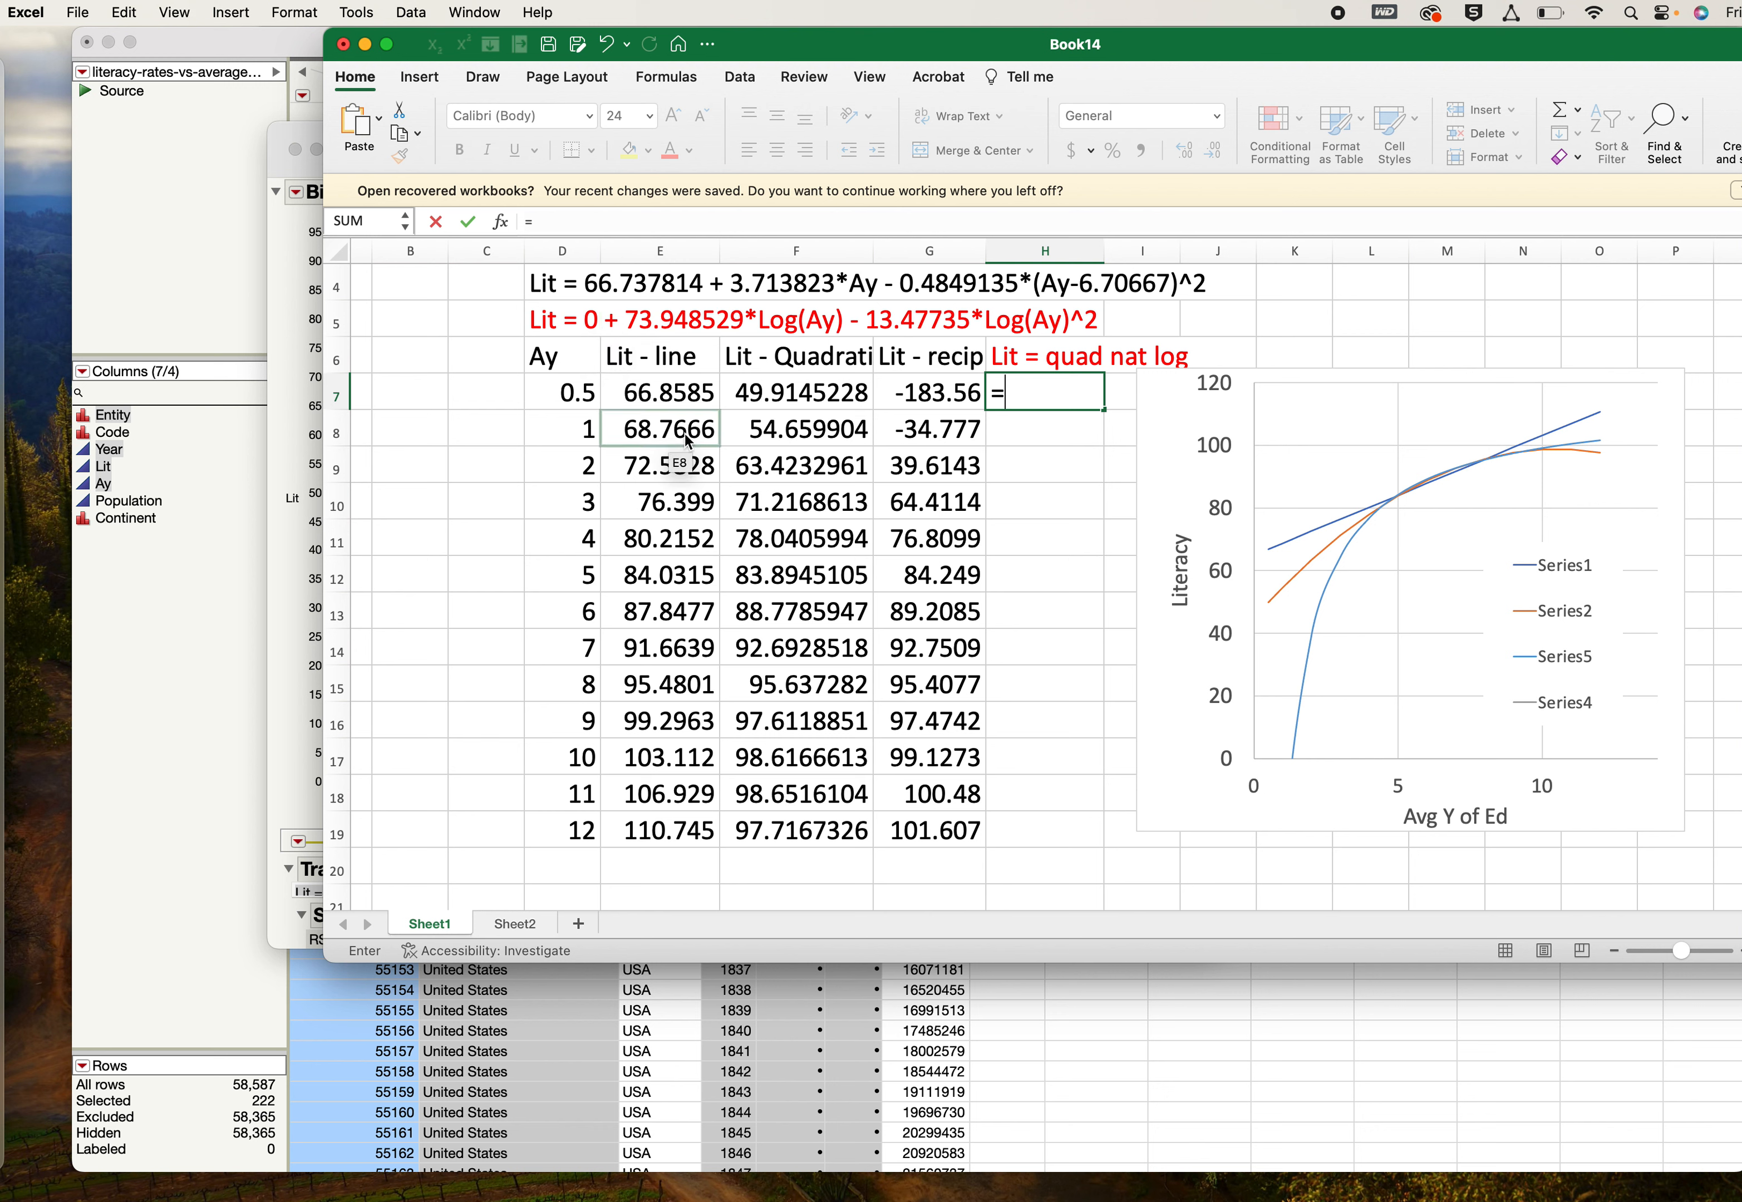
pyautogui.write('73.94852')
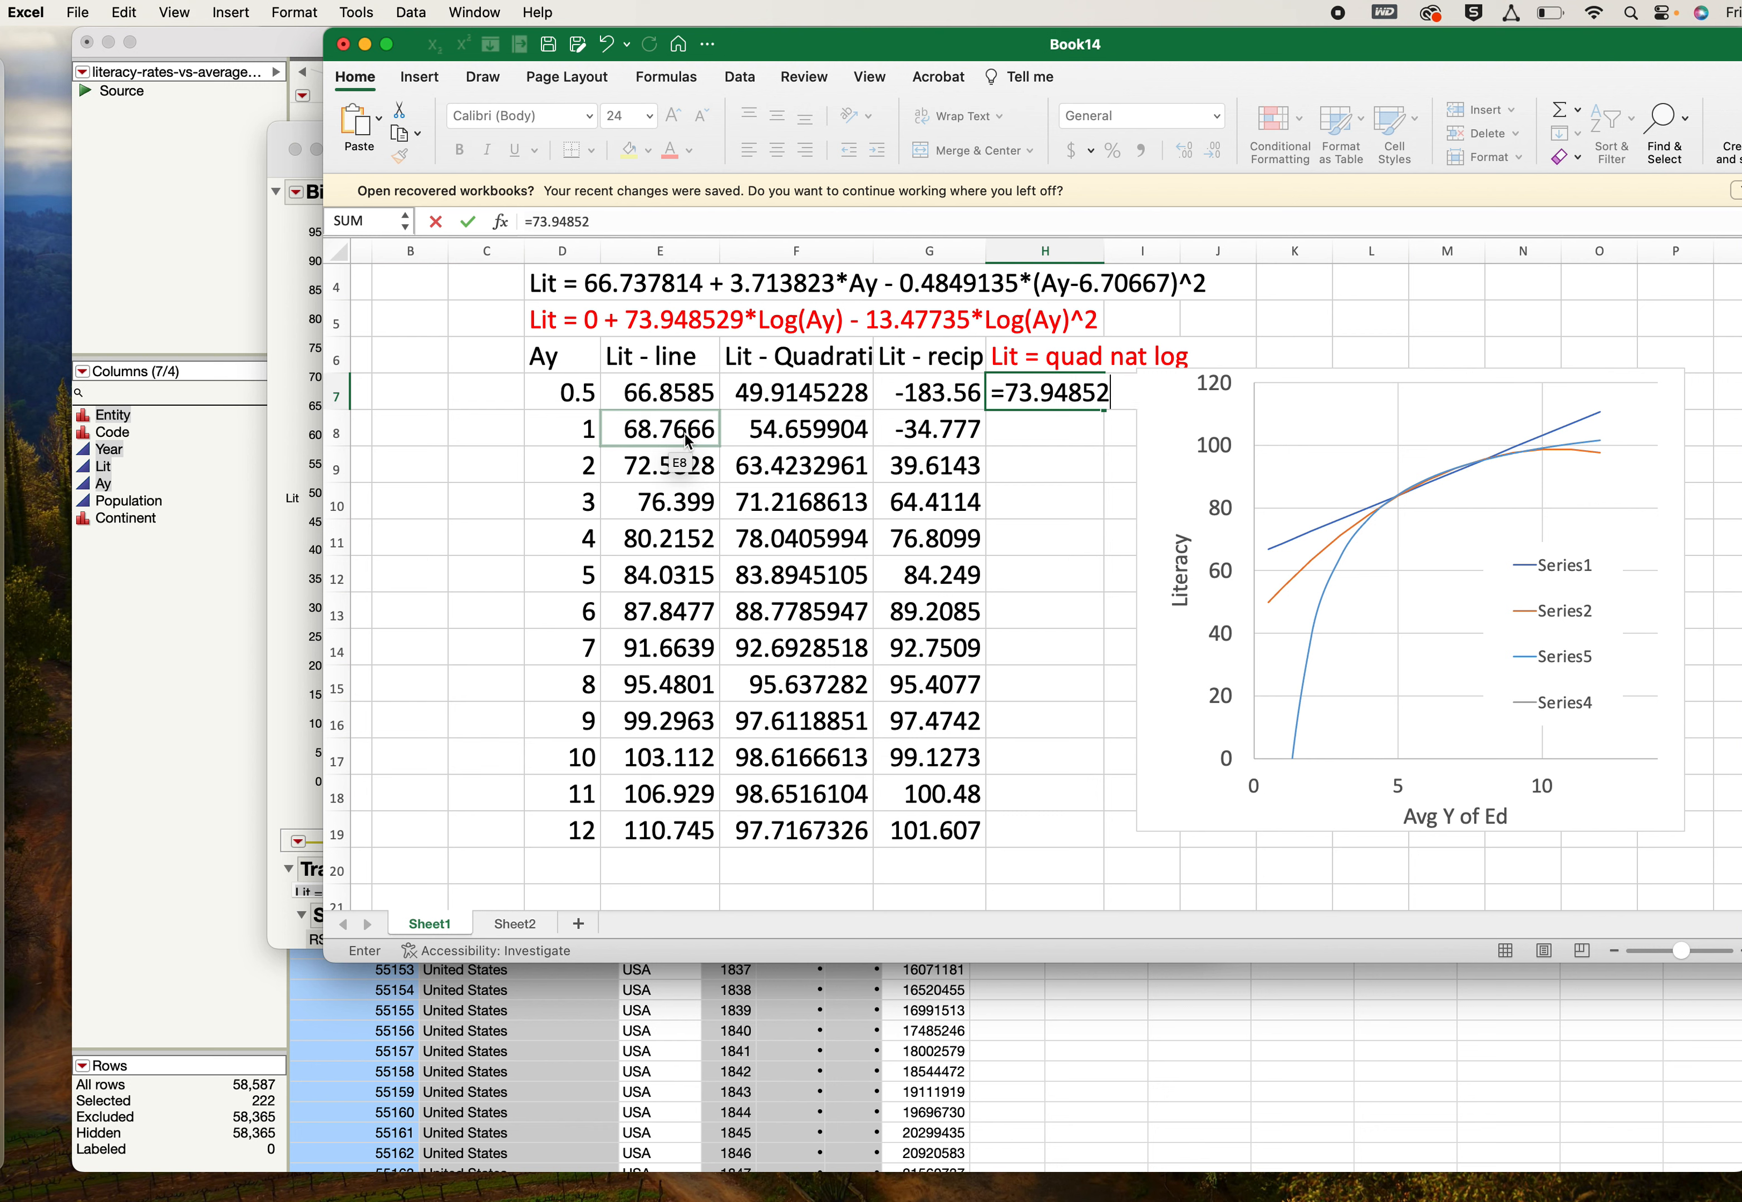
pyautogui.write('9*')
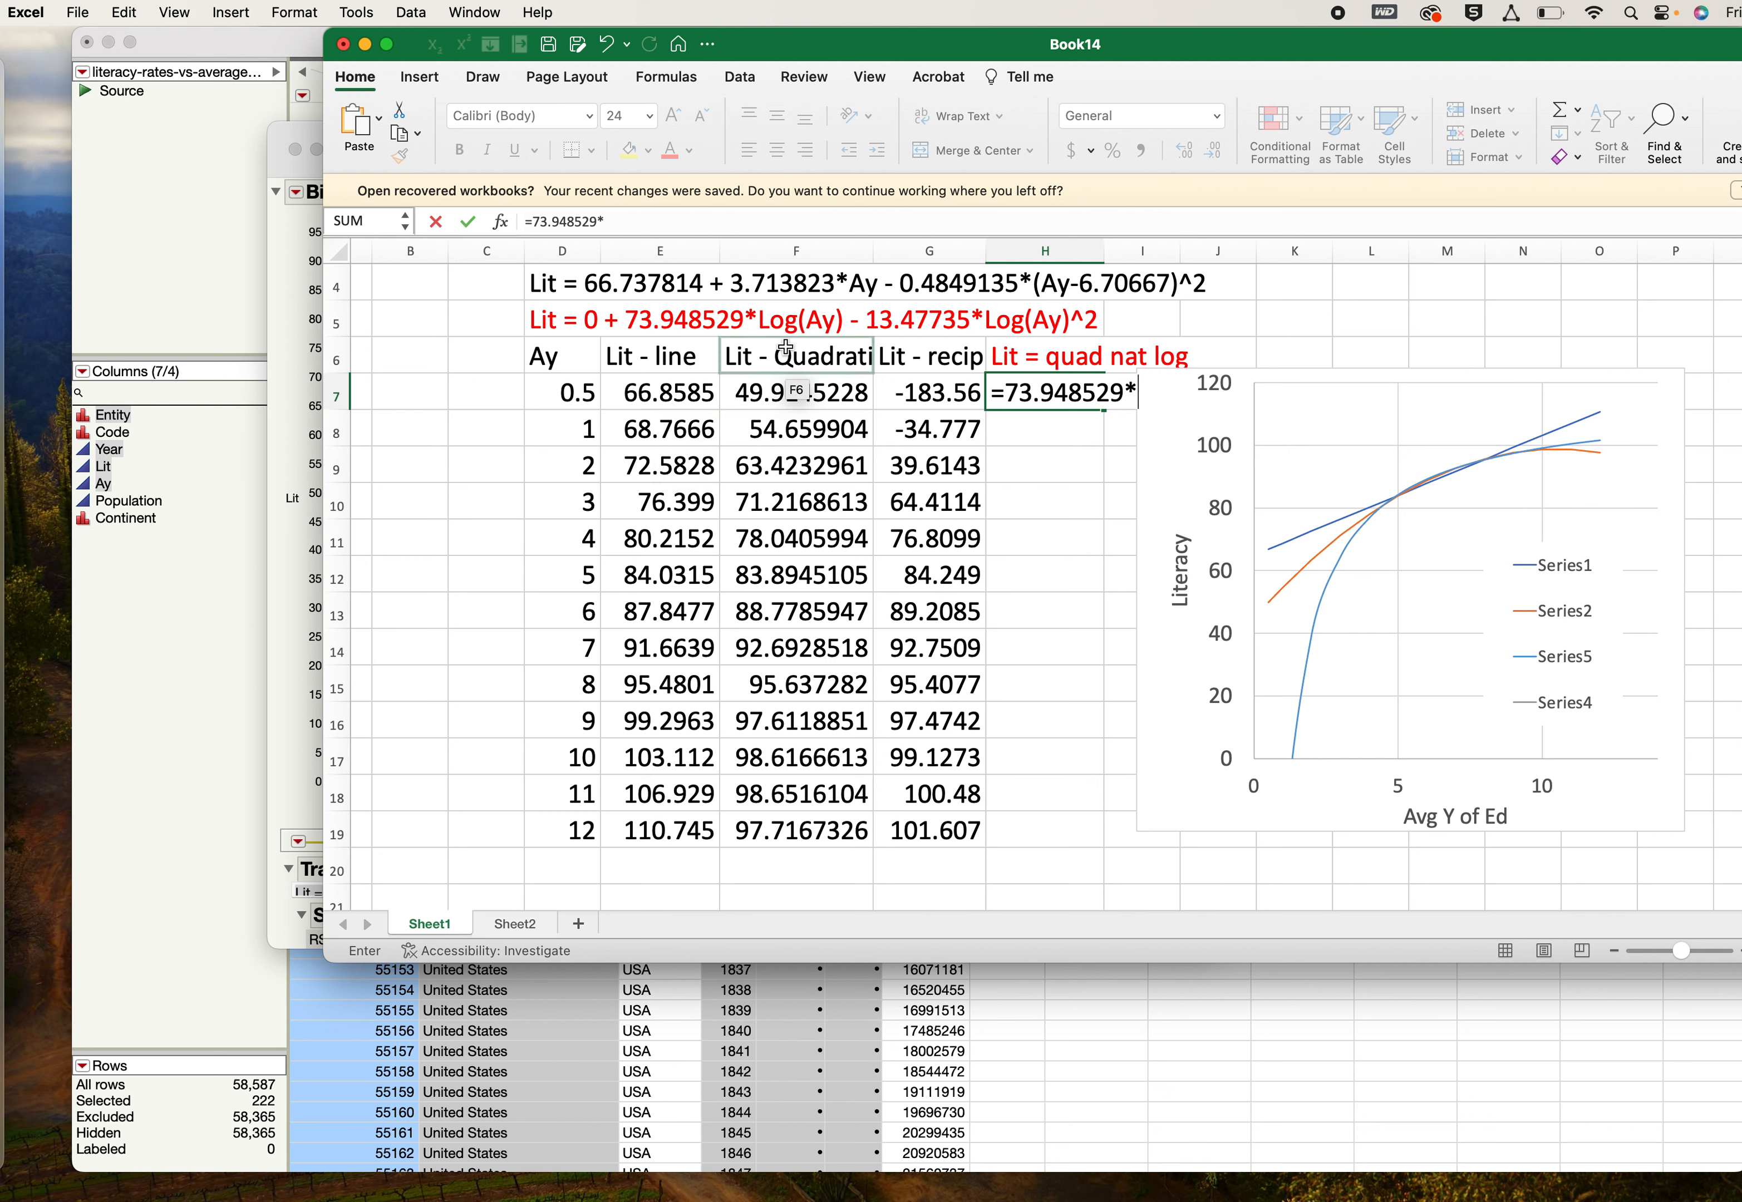
pyautogui.write('l')
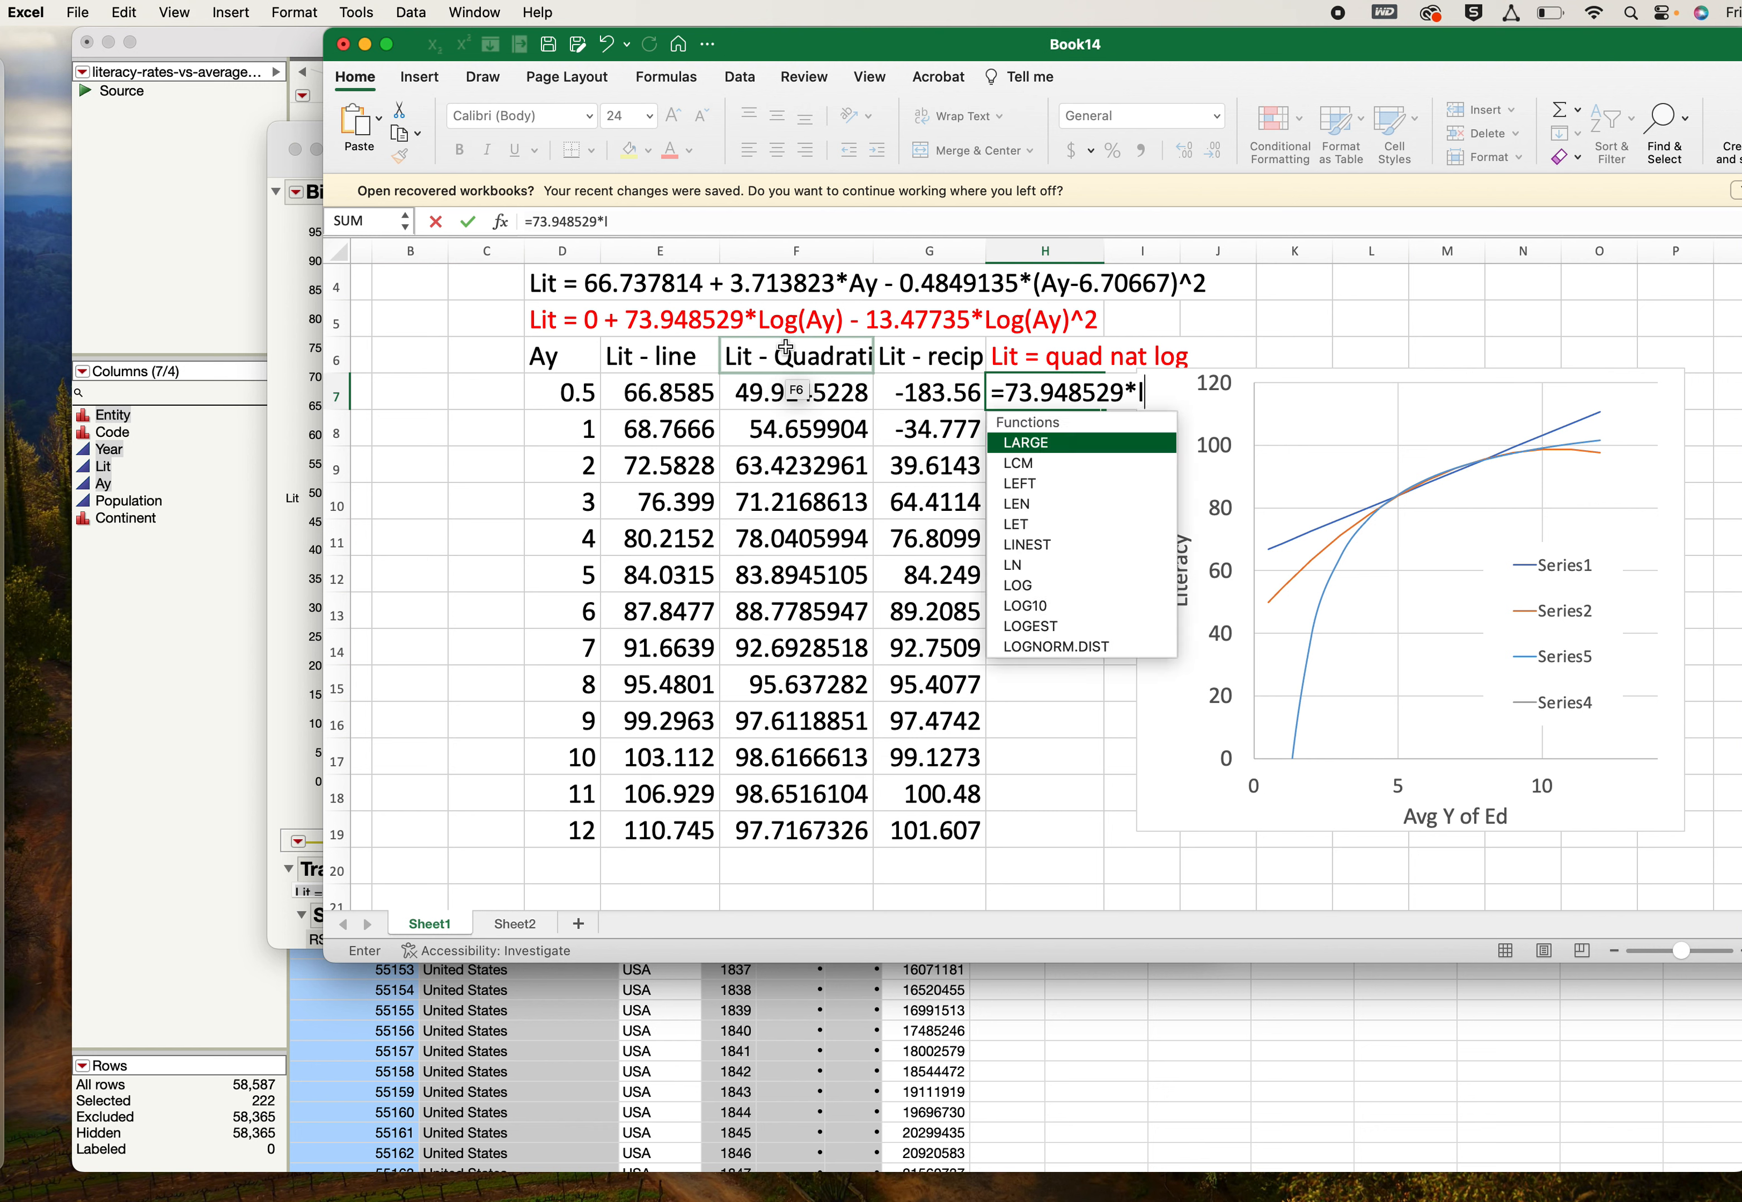
pyautogui.write('n(')
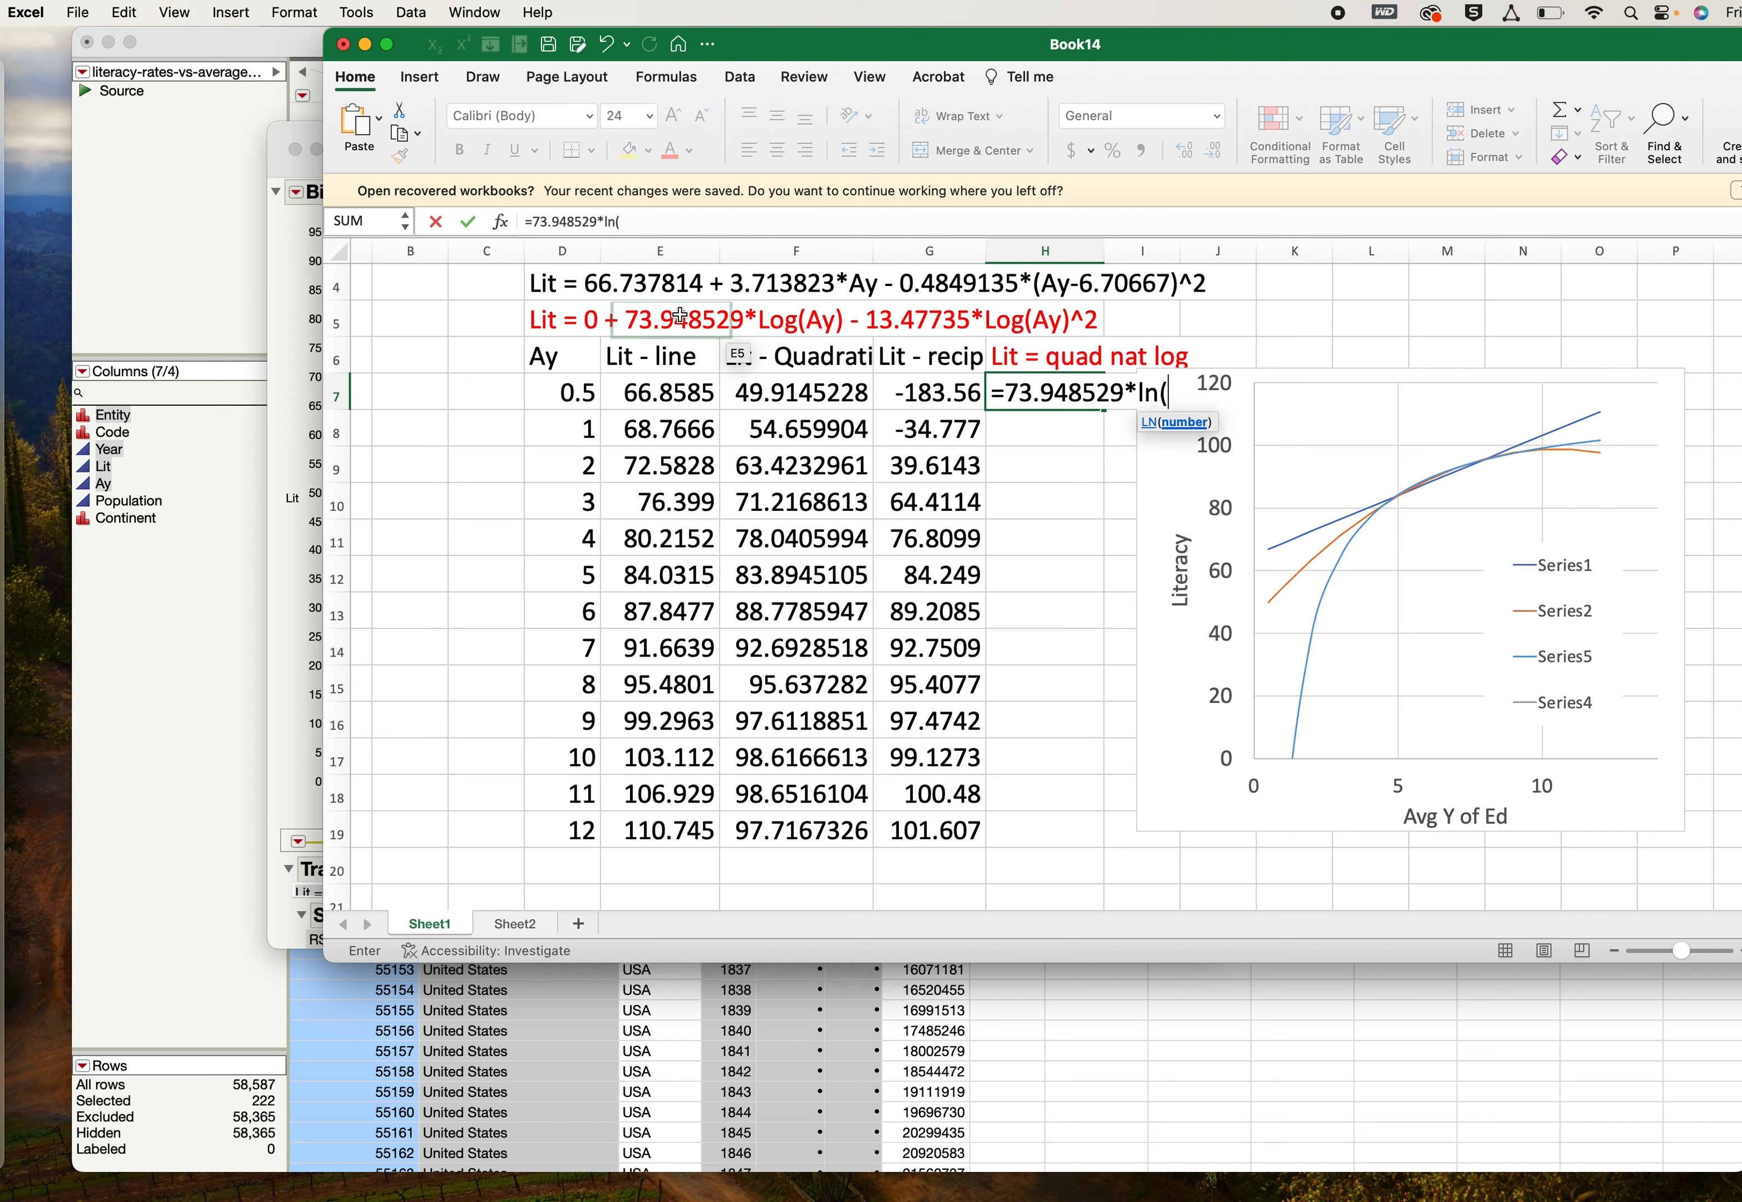
pyautogui.click(568, 393)
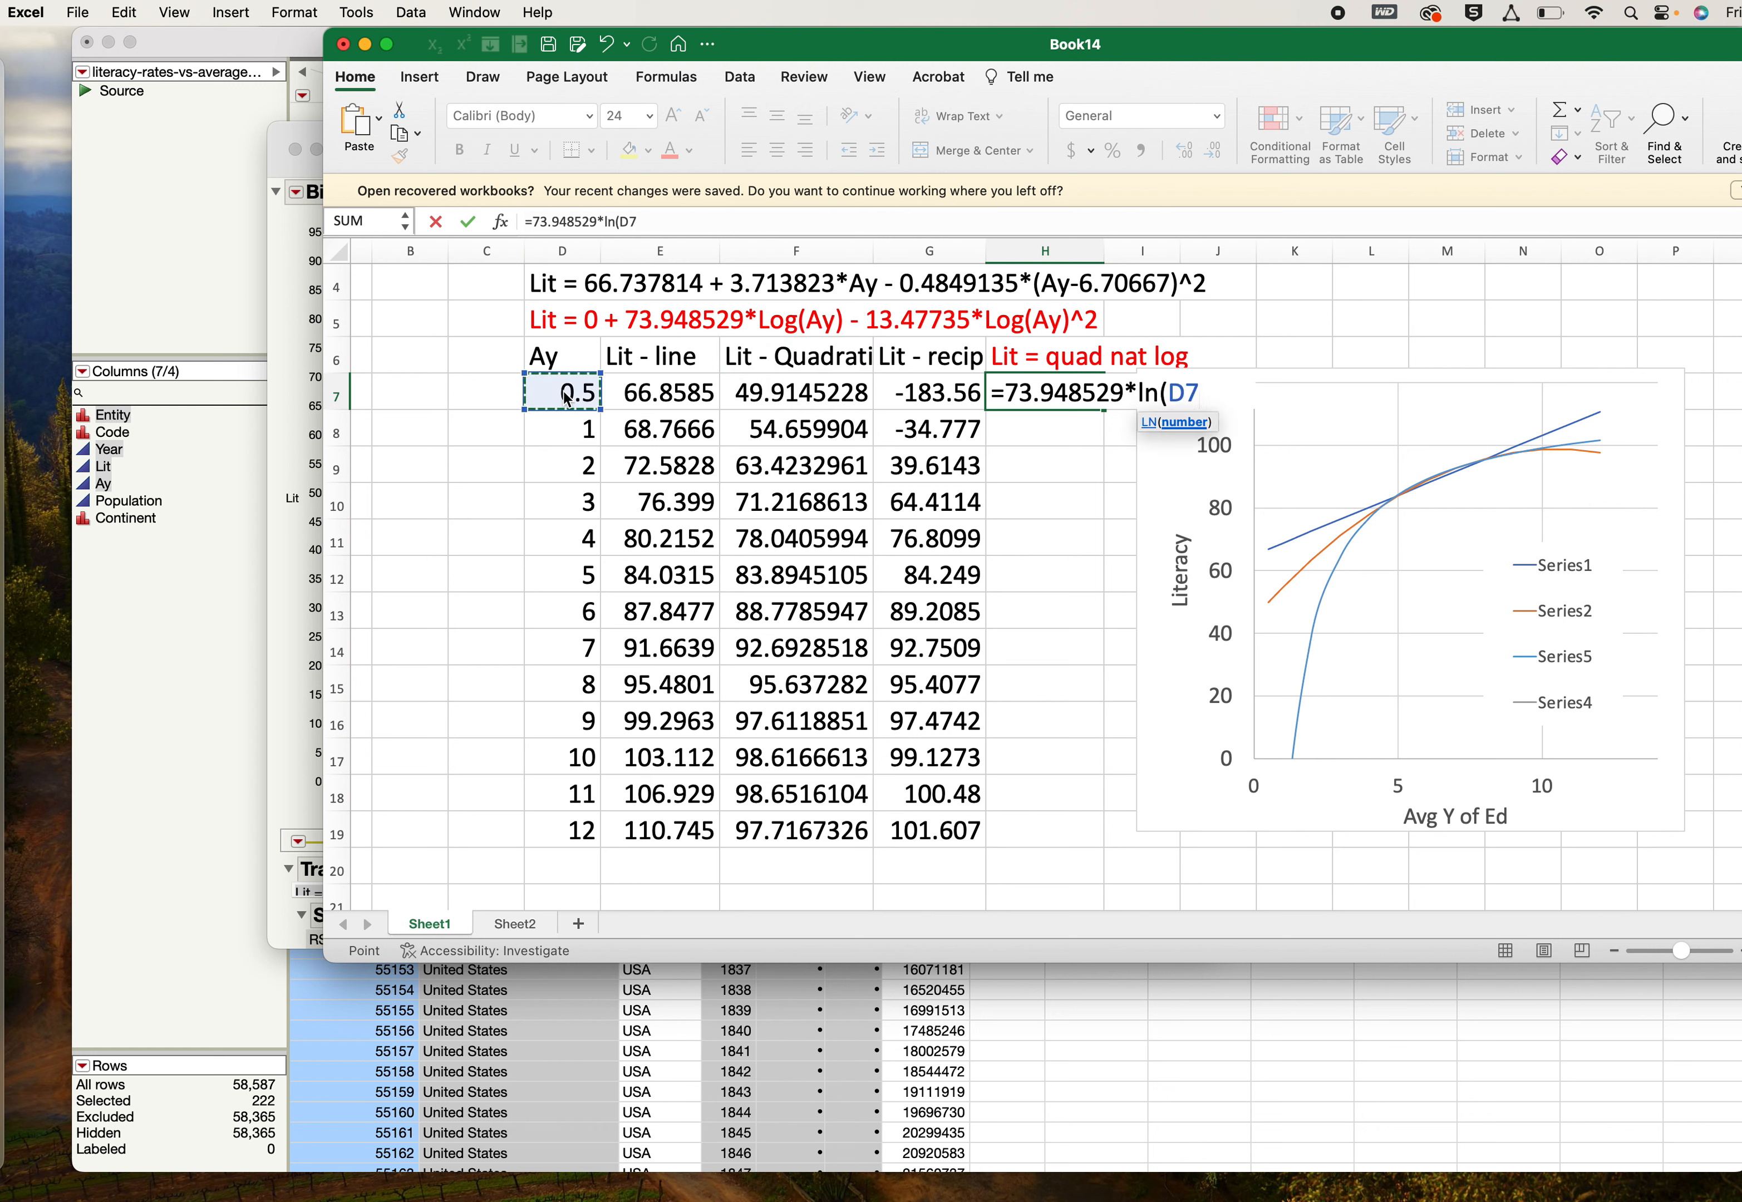
pyautogui.write(')')
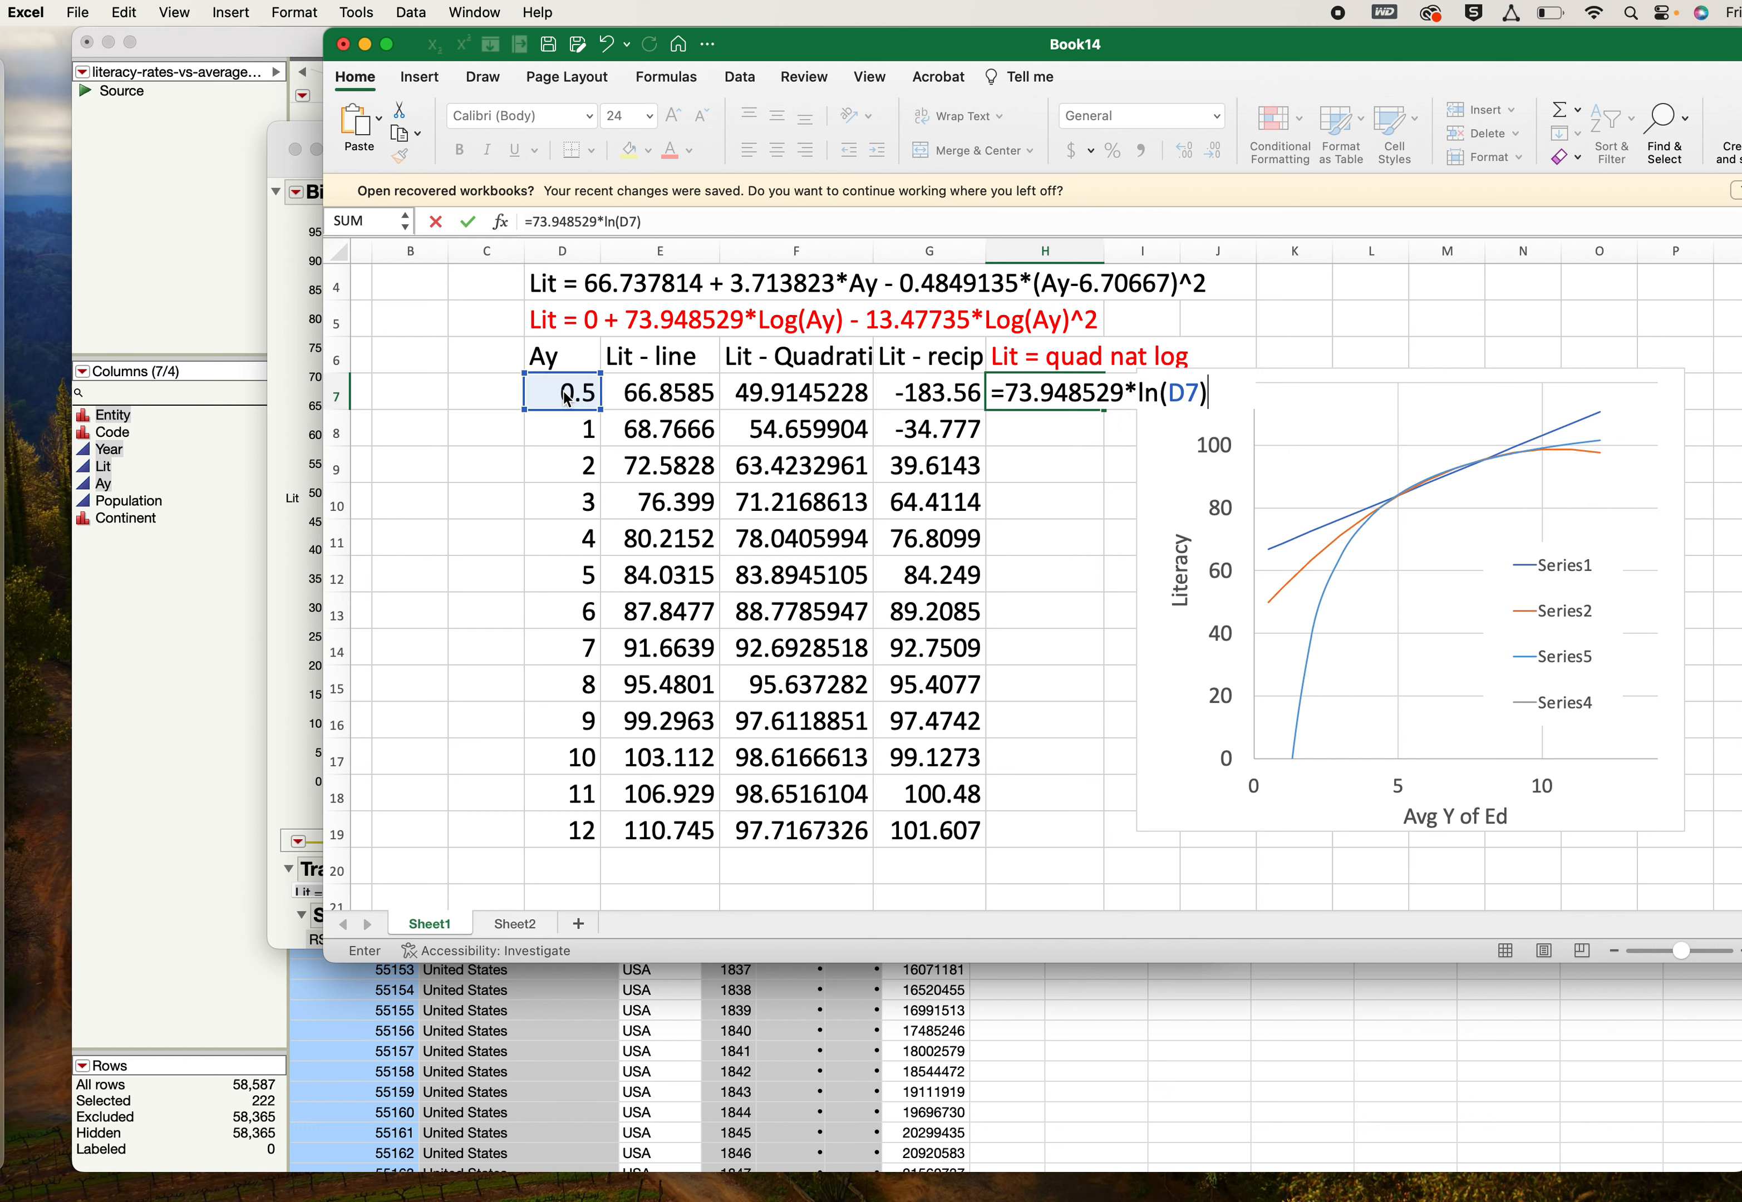
pyautogui.write('-13.47735*')
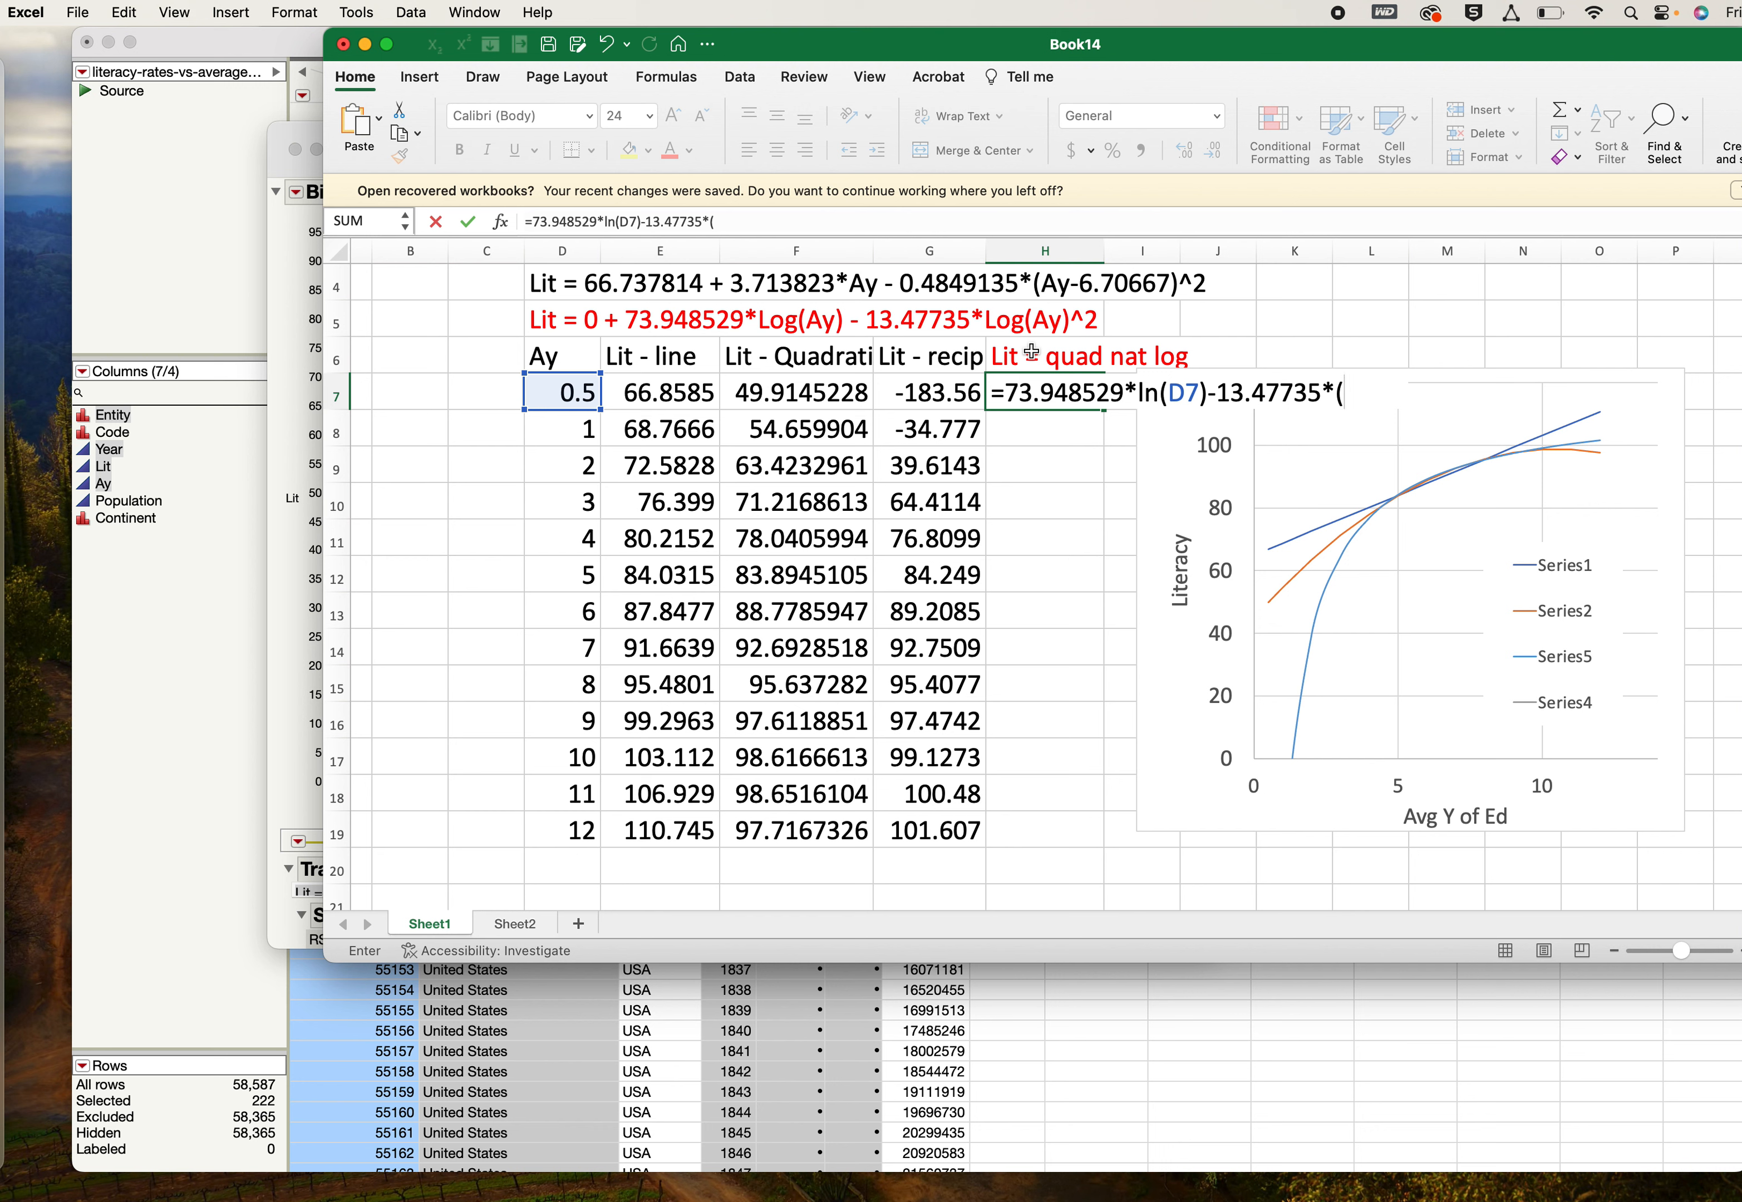
pyautogui.write('(ln(')
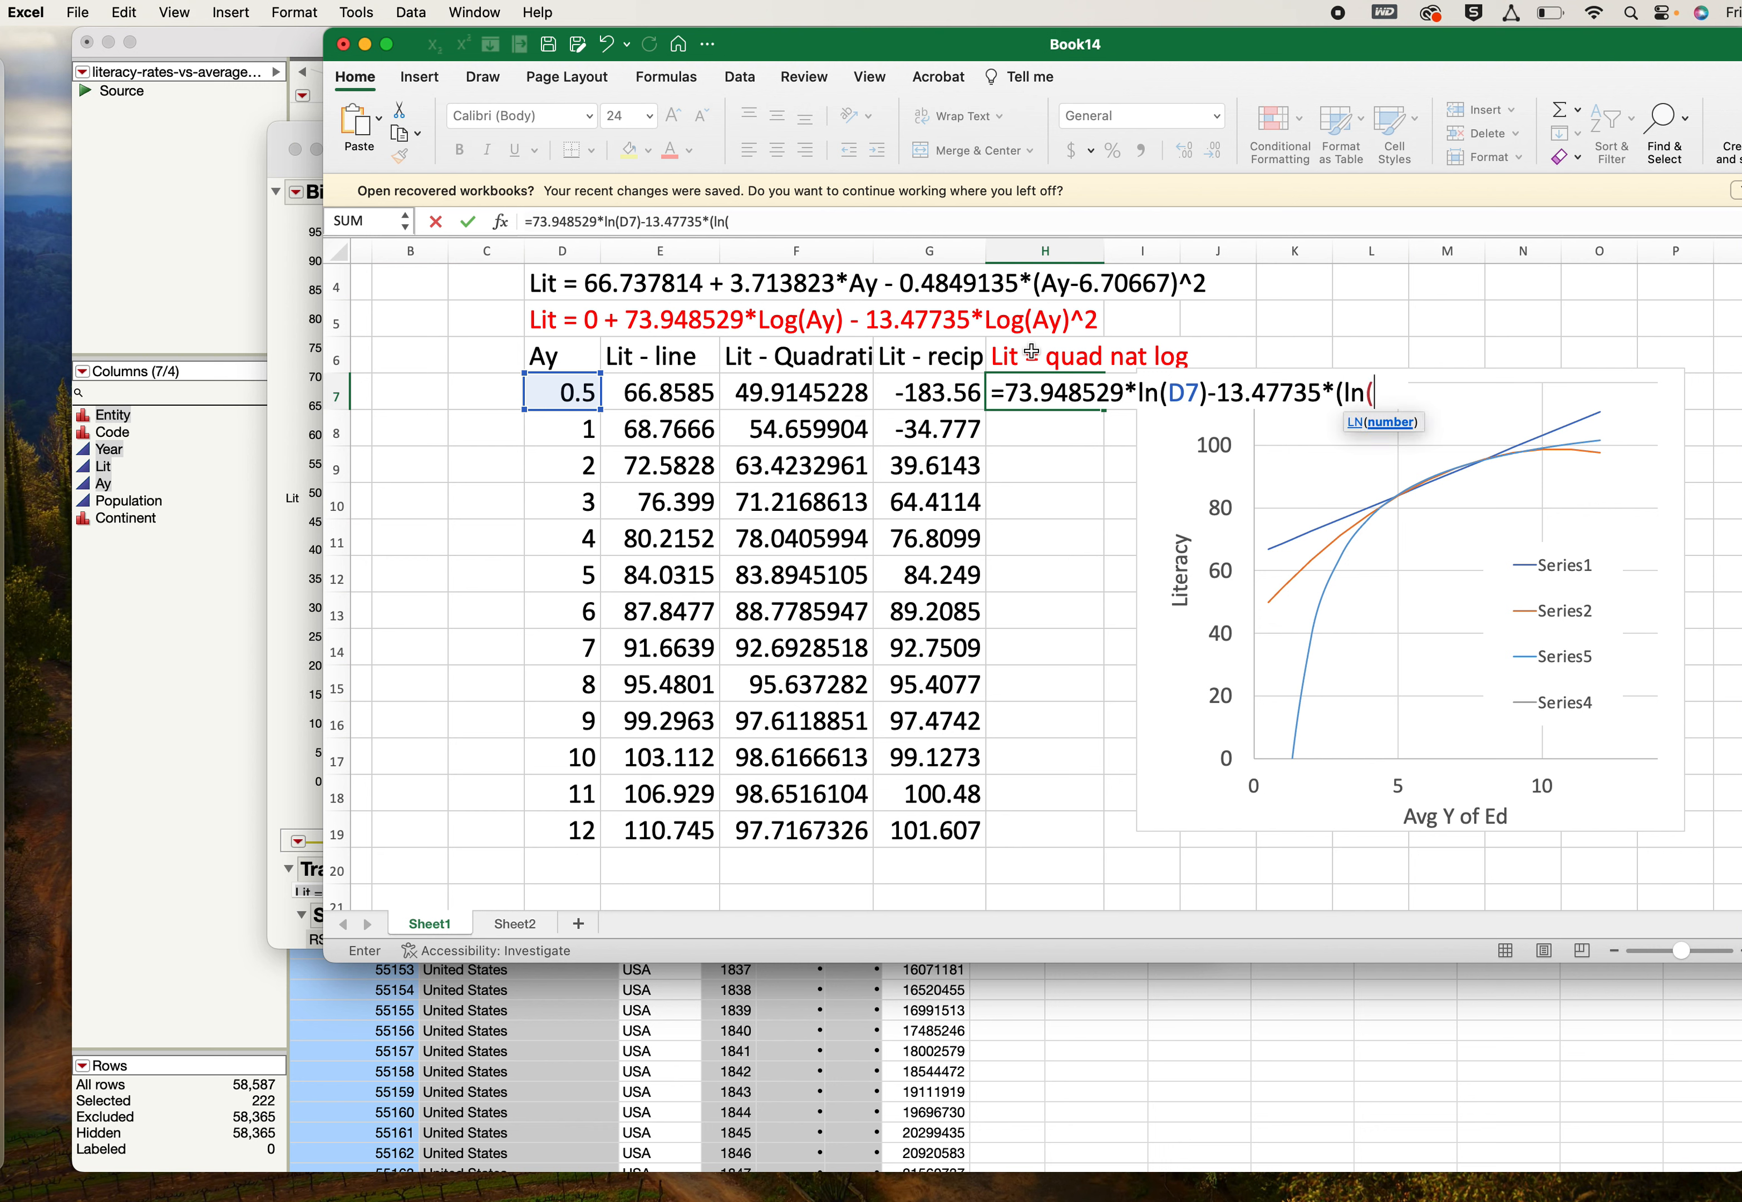
pyautogui.click(570, 392)
pyautogui.write(')')
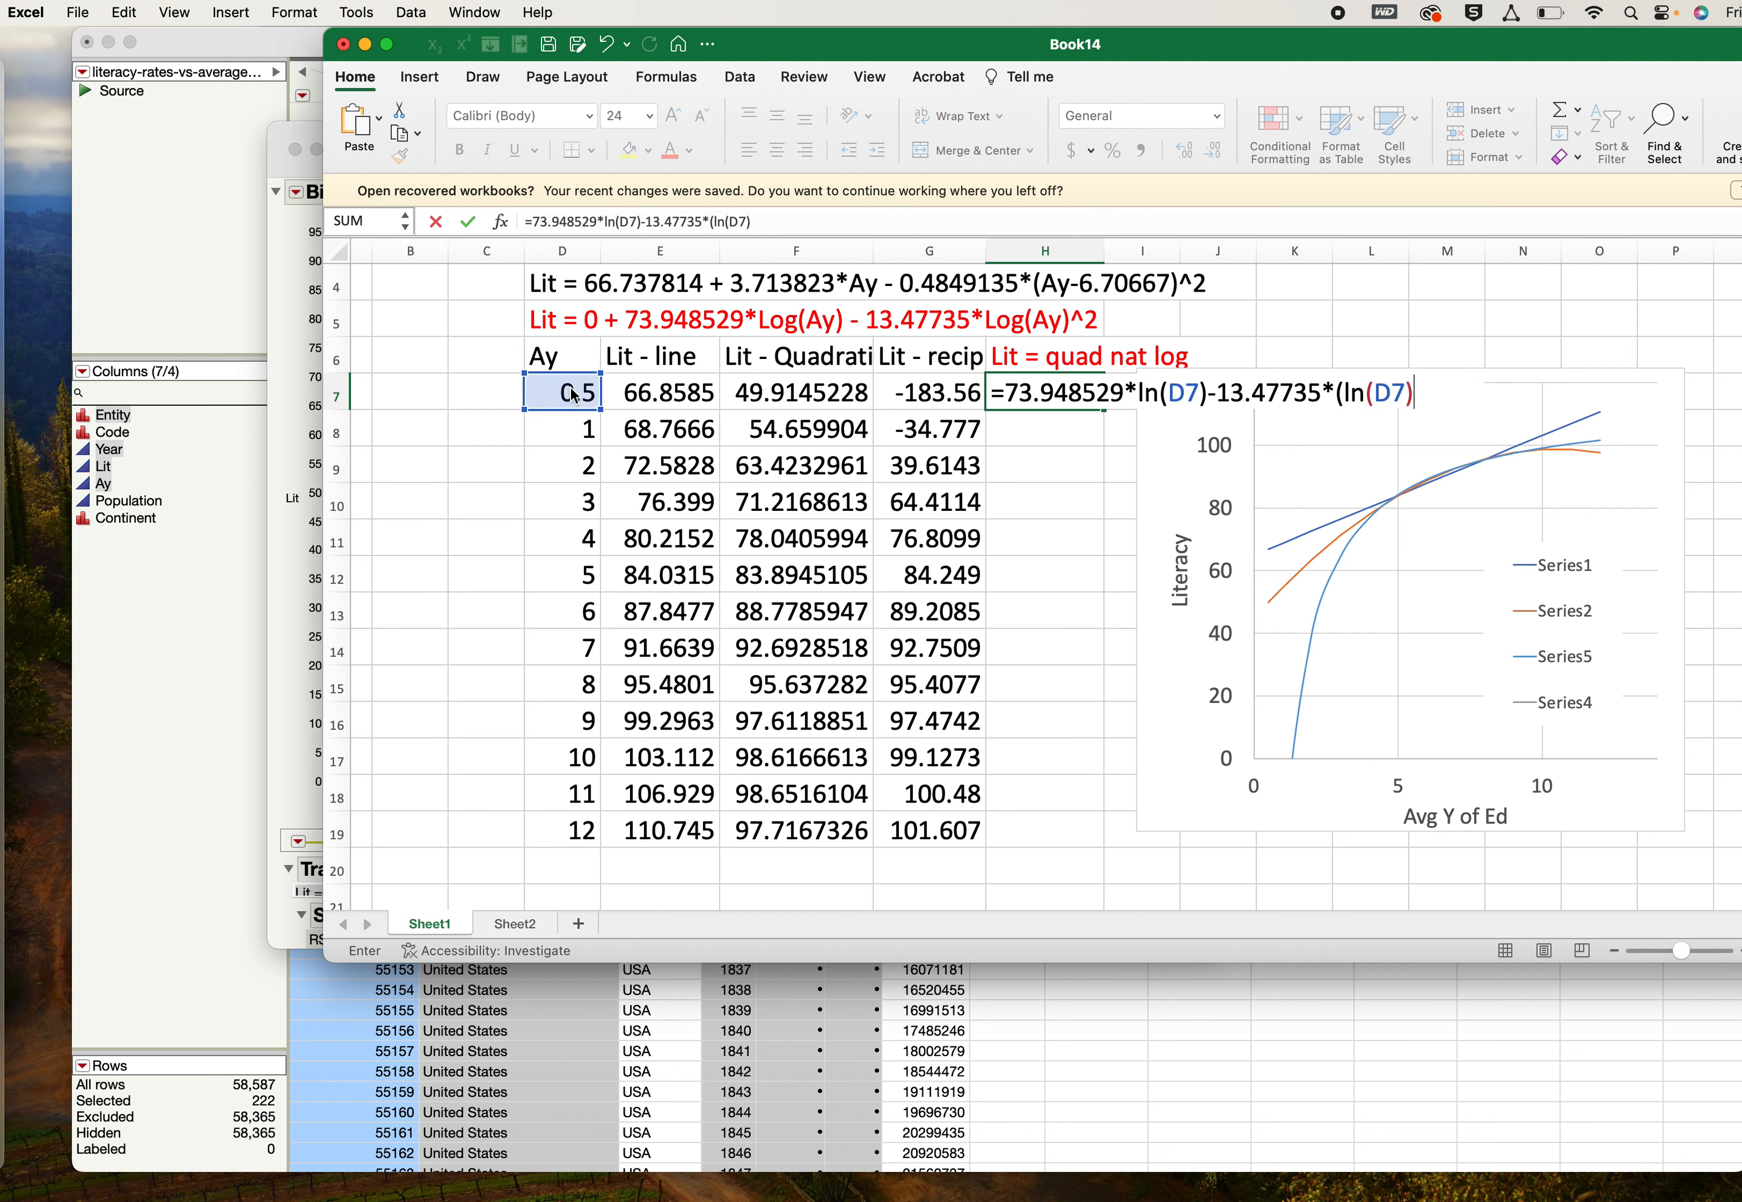
pyautogui.write(')')
pyautogui.press('BackSpace')
pyautogui.write('^2')
pyautogui.press('Return')
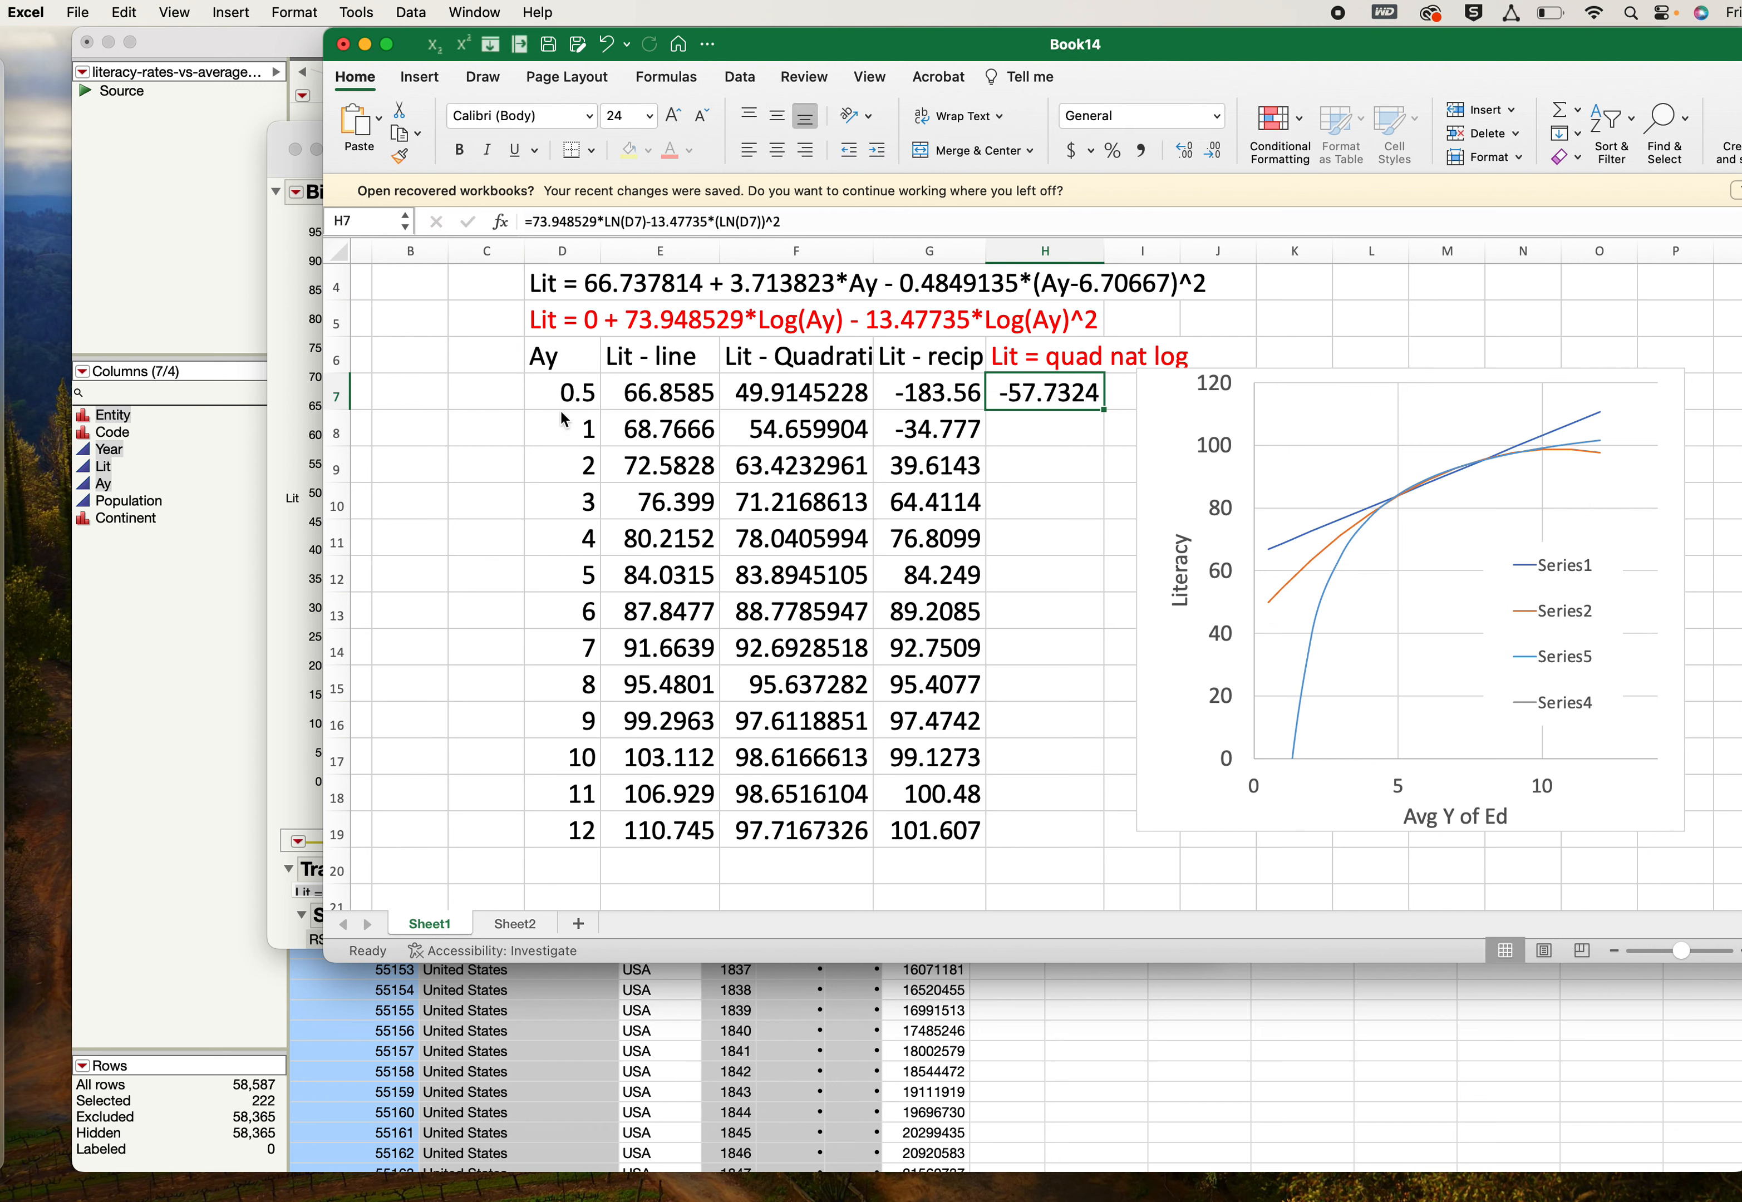
pyautogui.moveTo(1104, 408); pyautogui.dragTo(1059, 847)
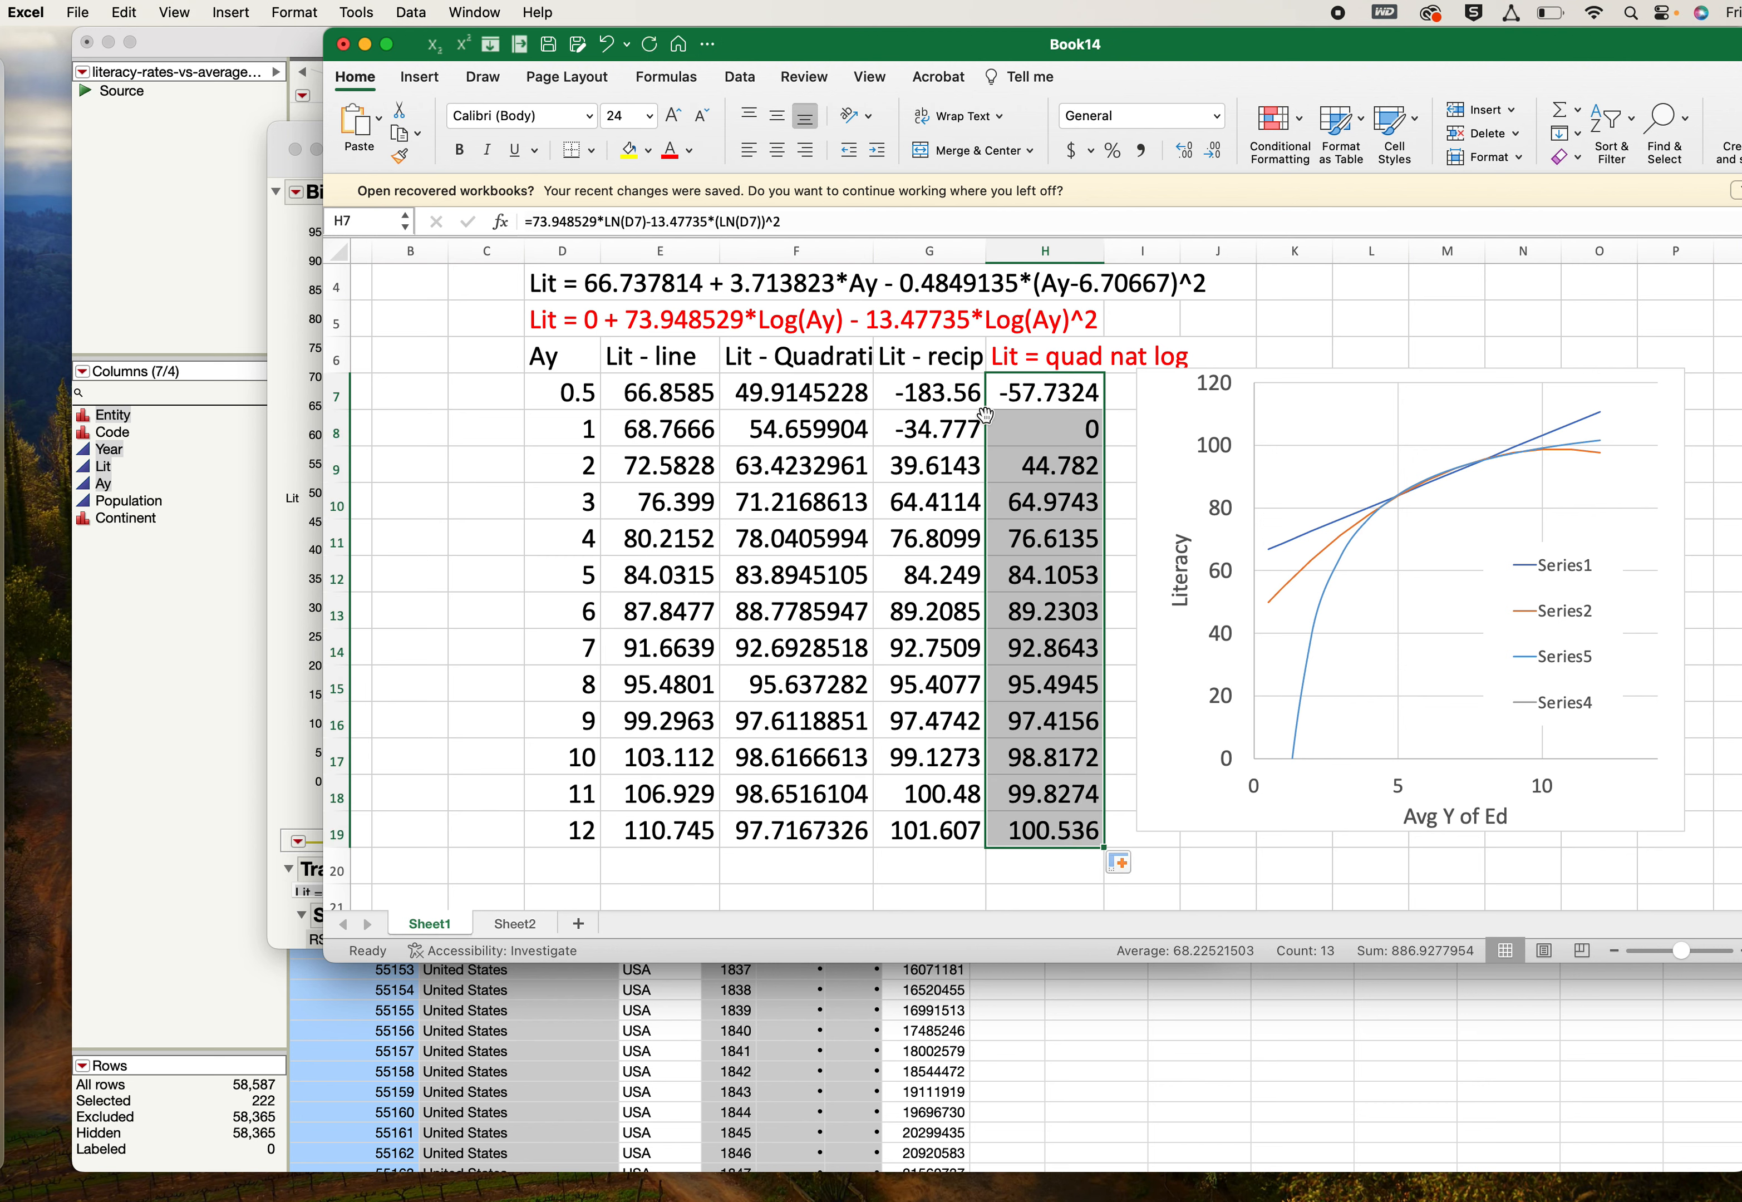
pyautogui.click(948, 397)
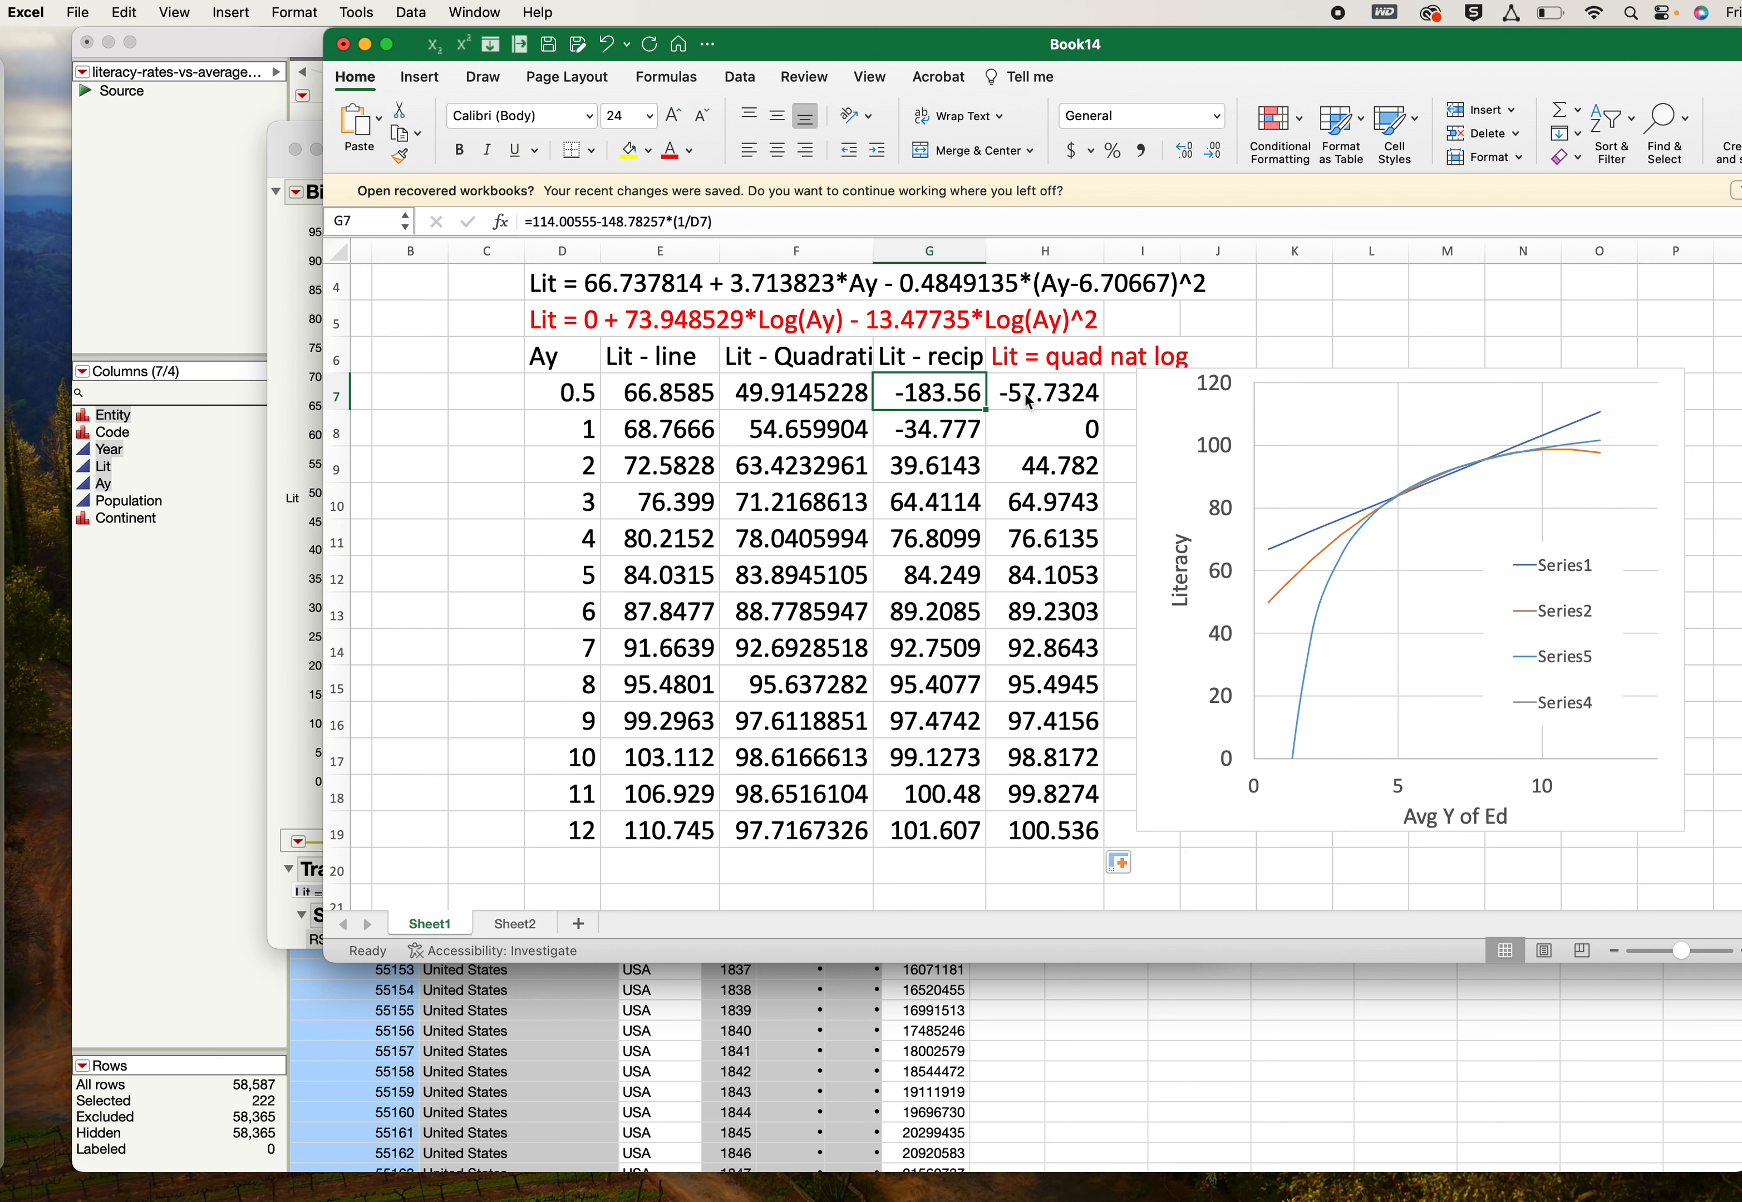
# - Copy H7:H19 with D7:D19 and paste special into the chart as a new series, using the first column as X values
pyautogui.click(1049, 392)
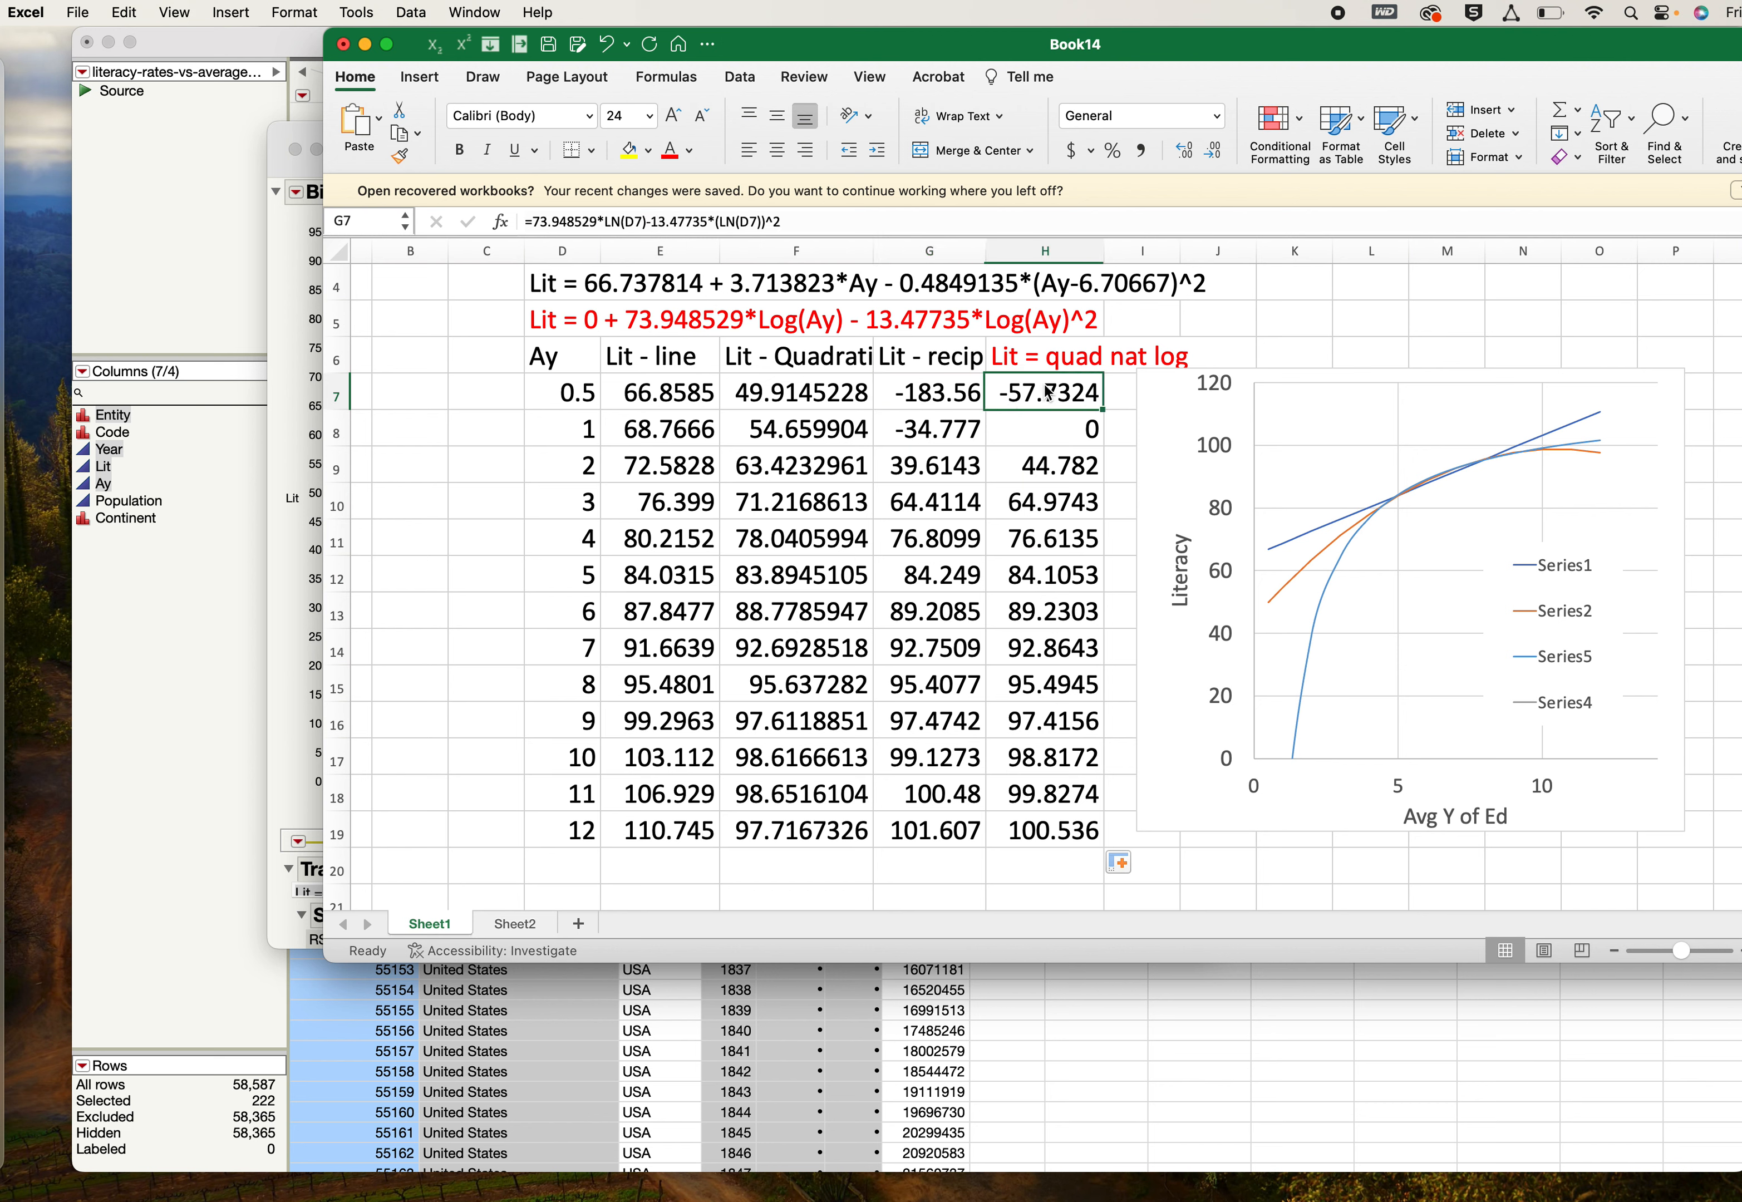
pyautogui.keyDown('shift'); pyautogui.click(1053, 826); pyautogui.keyUp('shift')
pyautogui.moveTo(585, 394); pyautogui.dragTo(581, 830)
pyautogui.press('super+c')
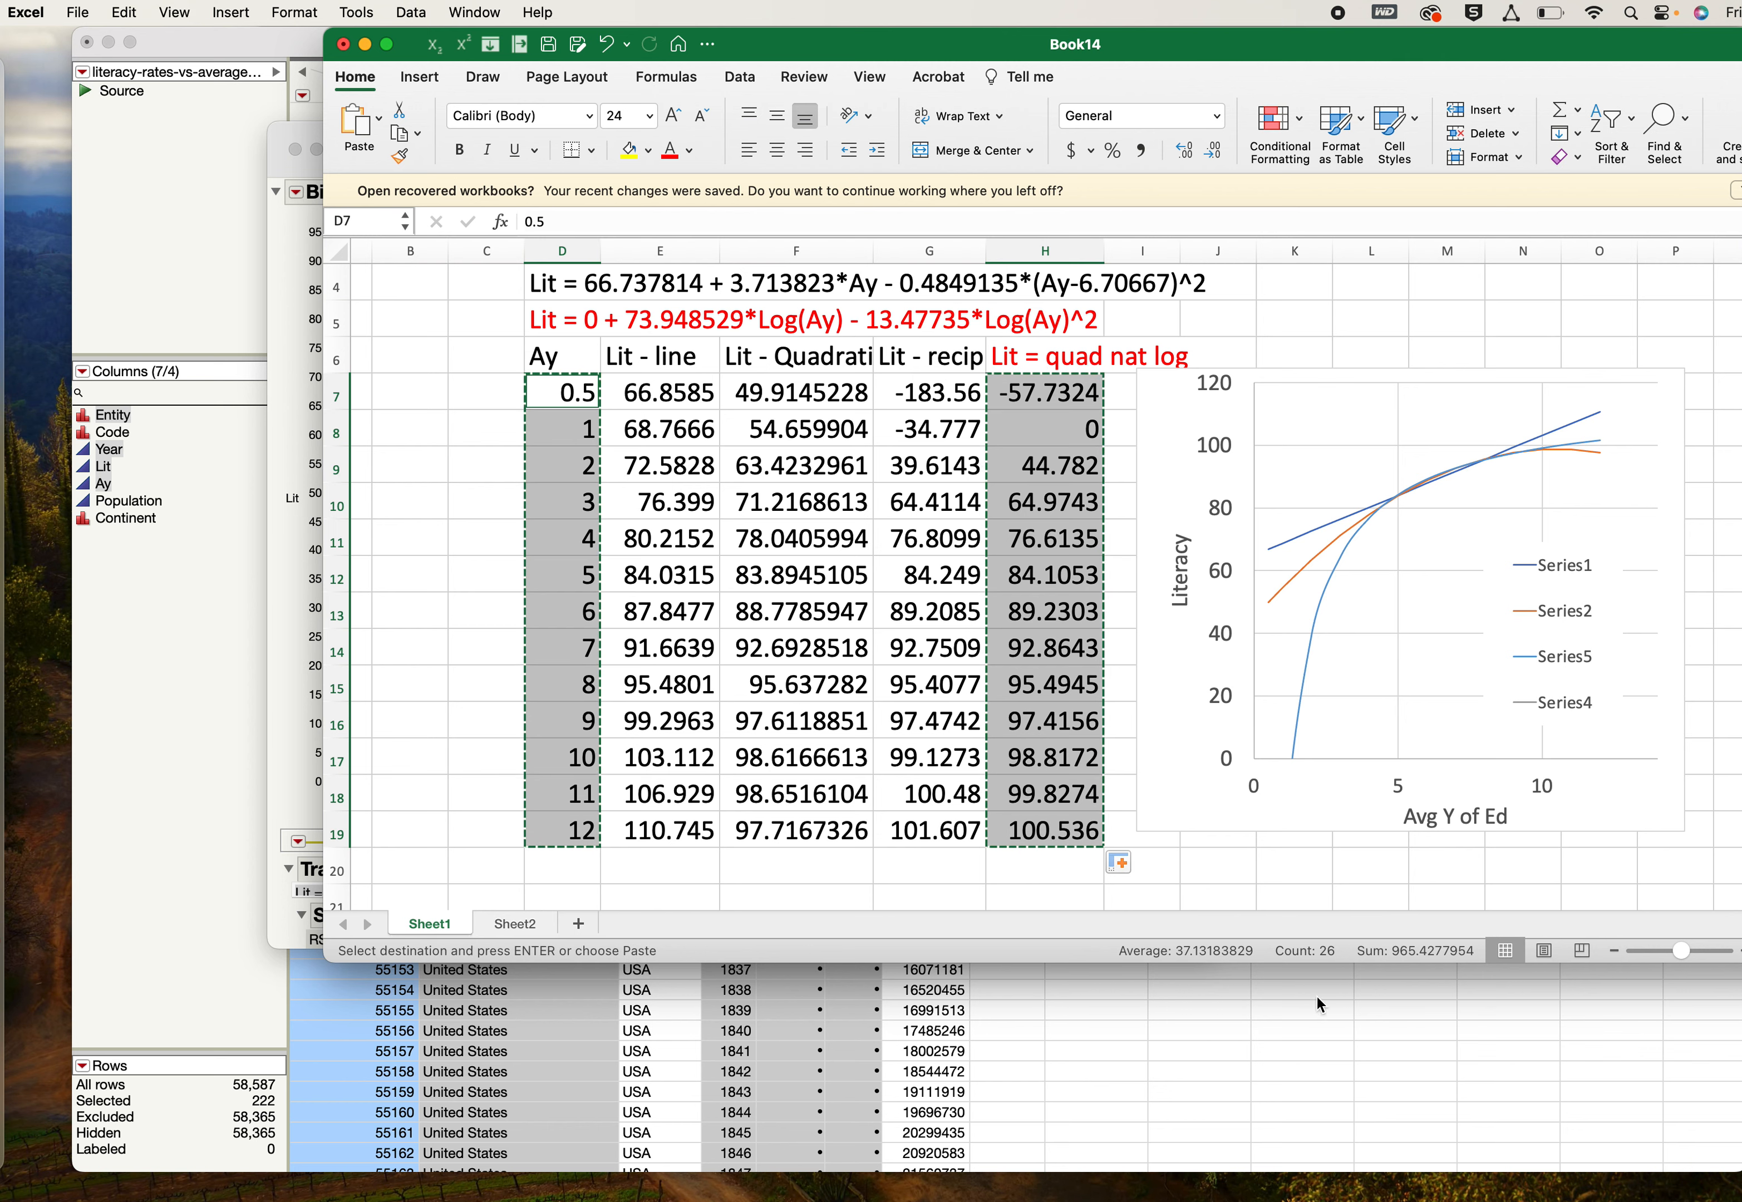
pyautogui.click(1367, 728)
pyautogui.hscroll(3, 1391, 634)
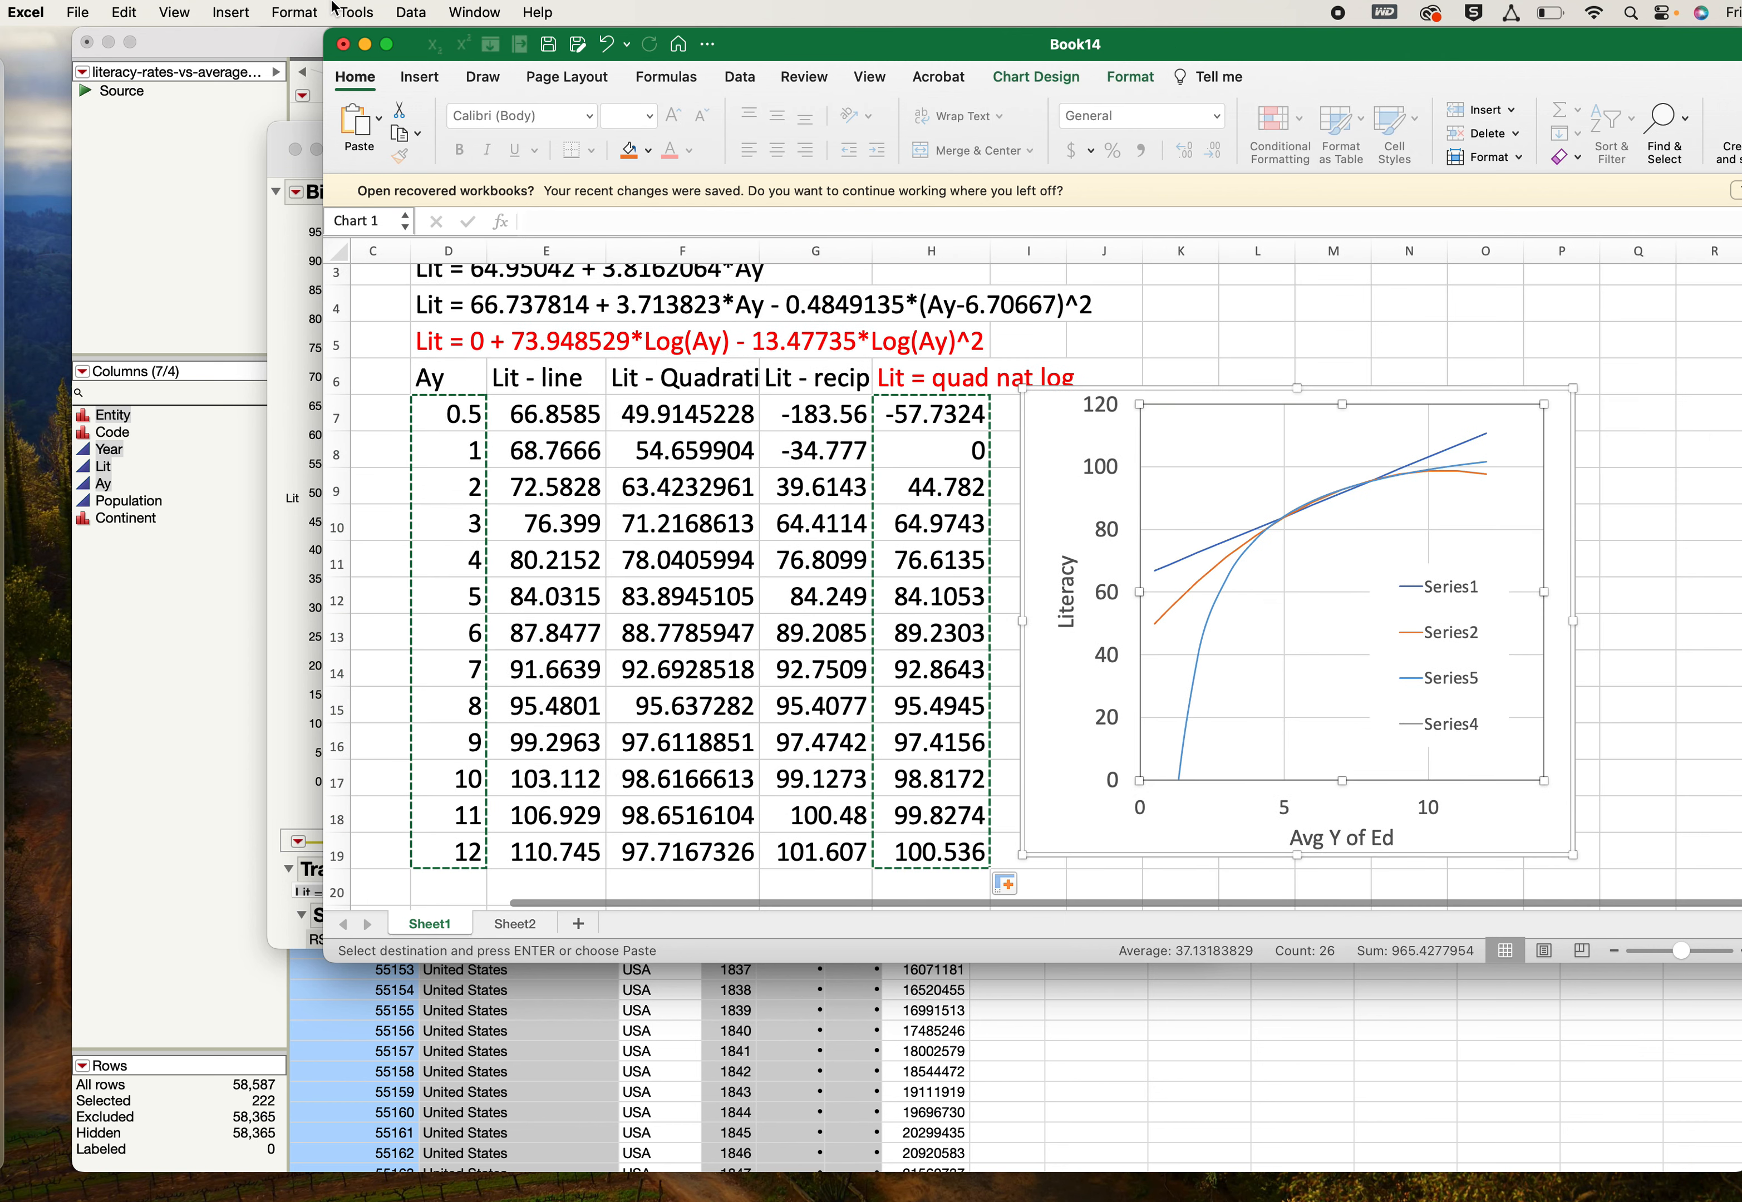
pyautogui.click(133, 9)
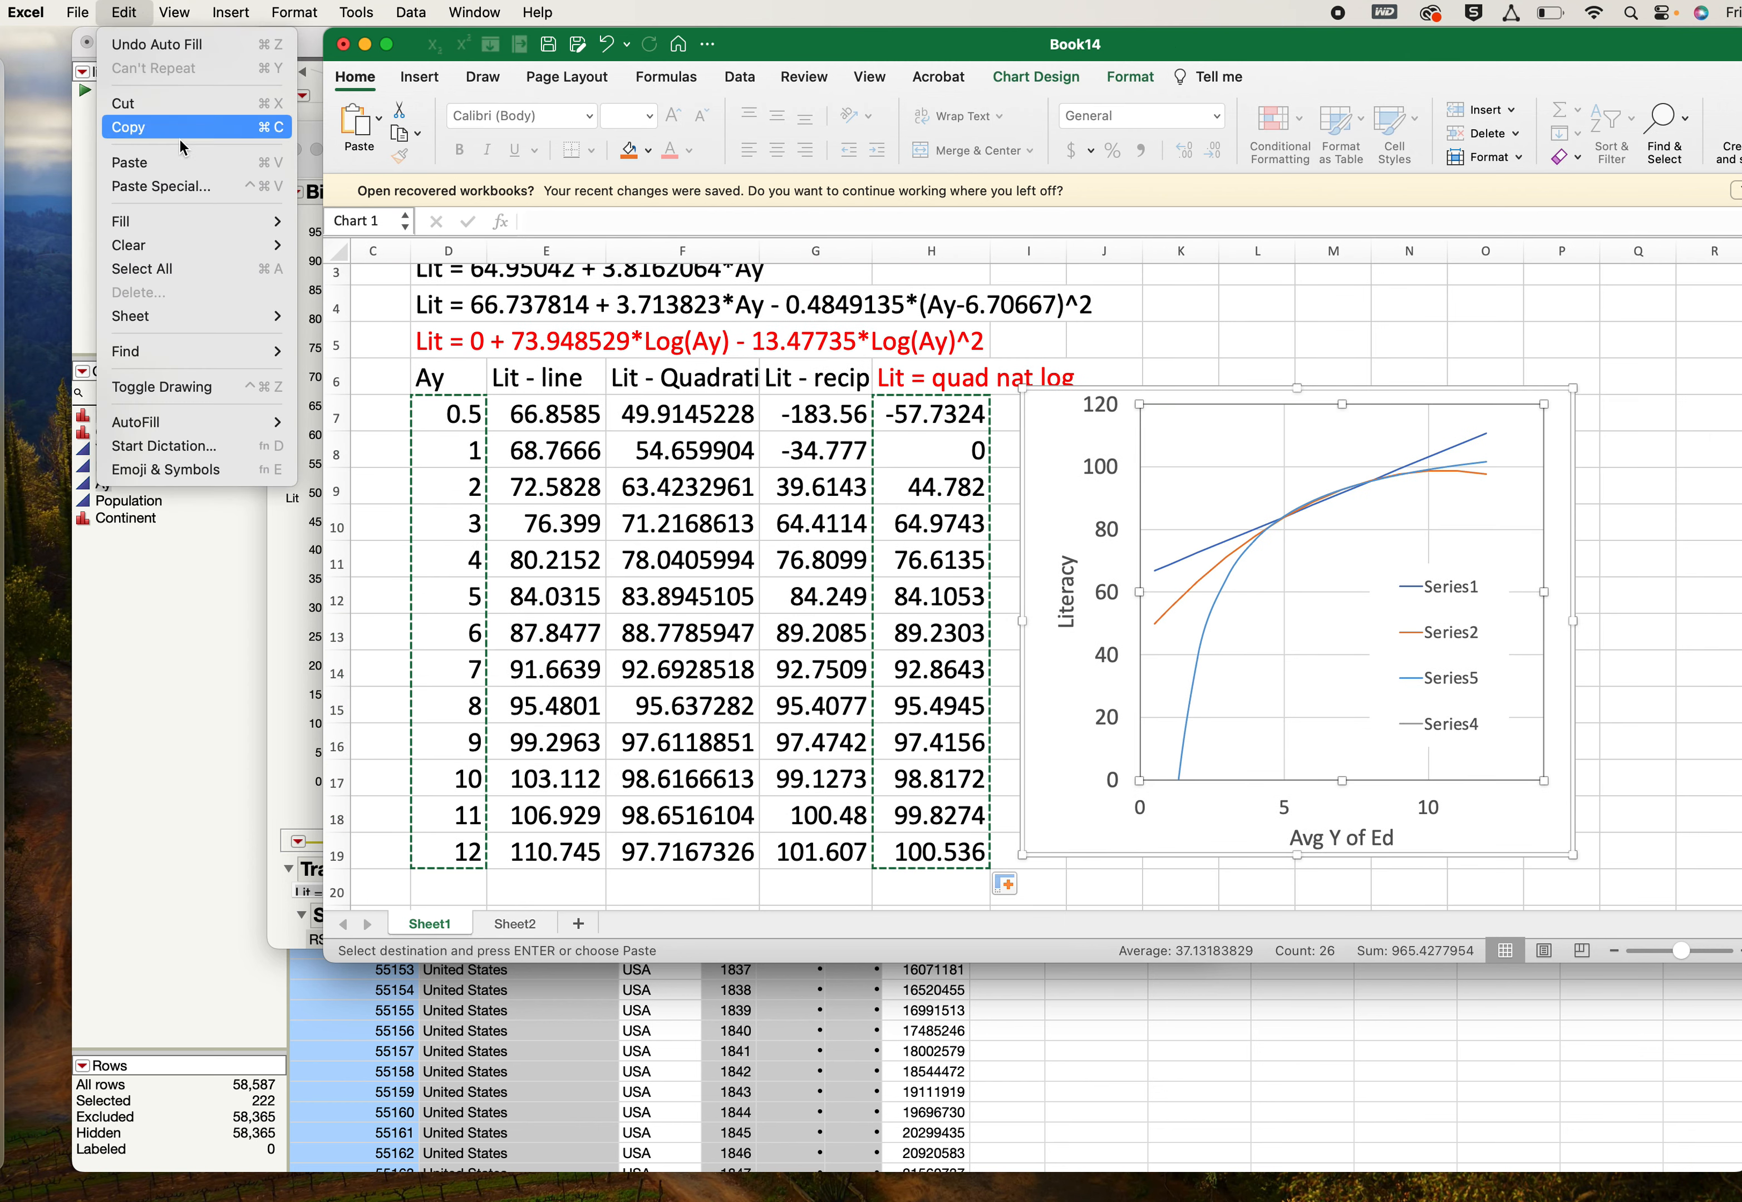
pyautogui.click(178, 184)
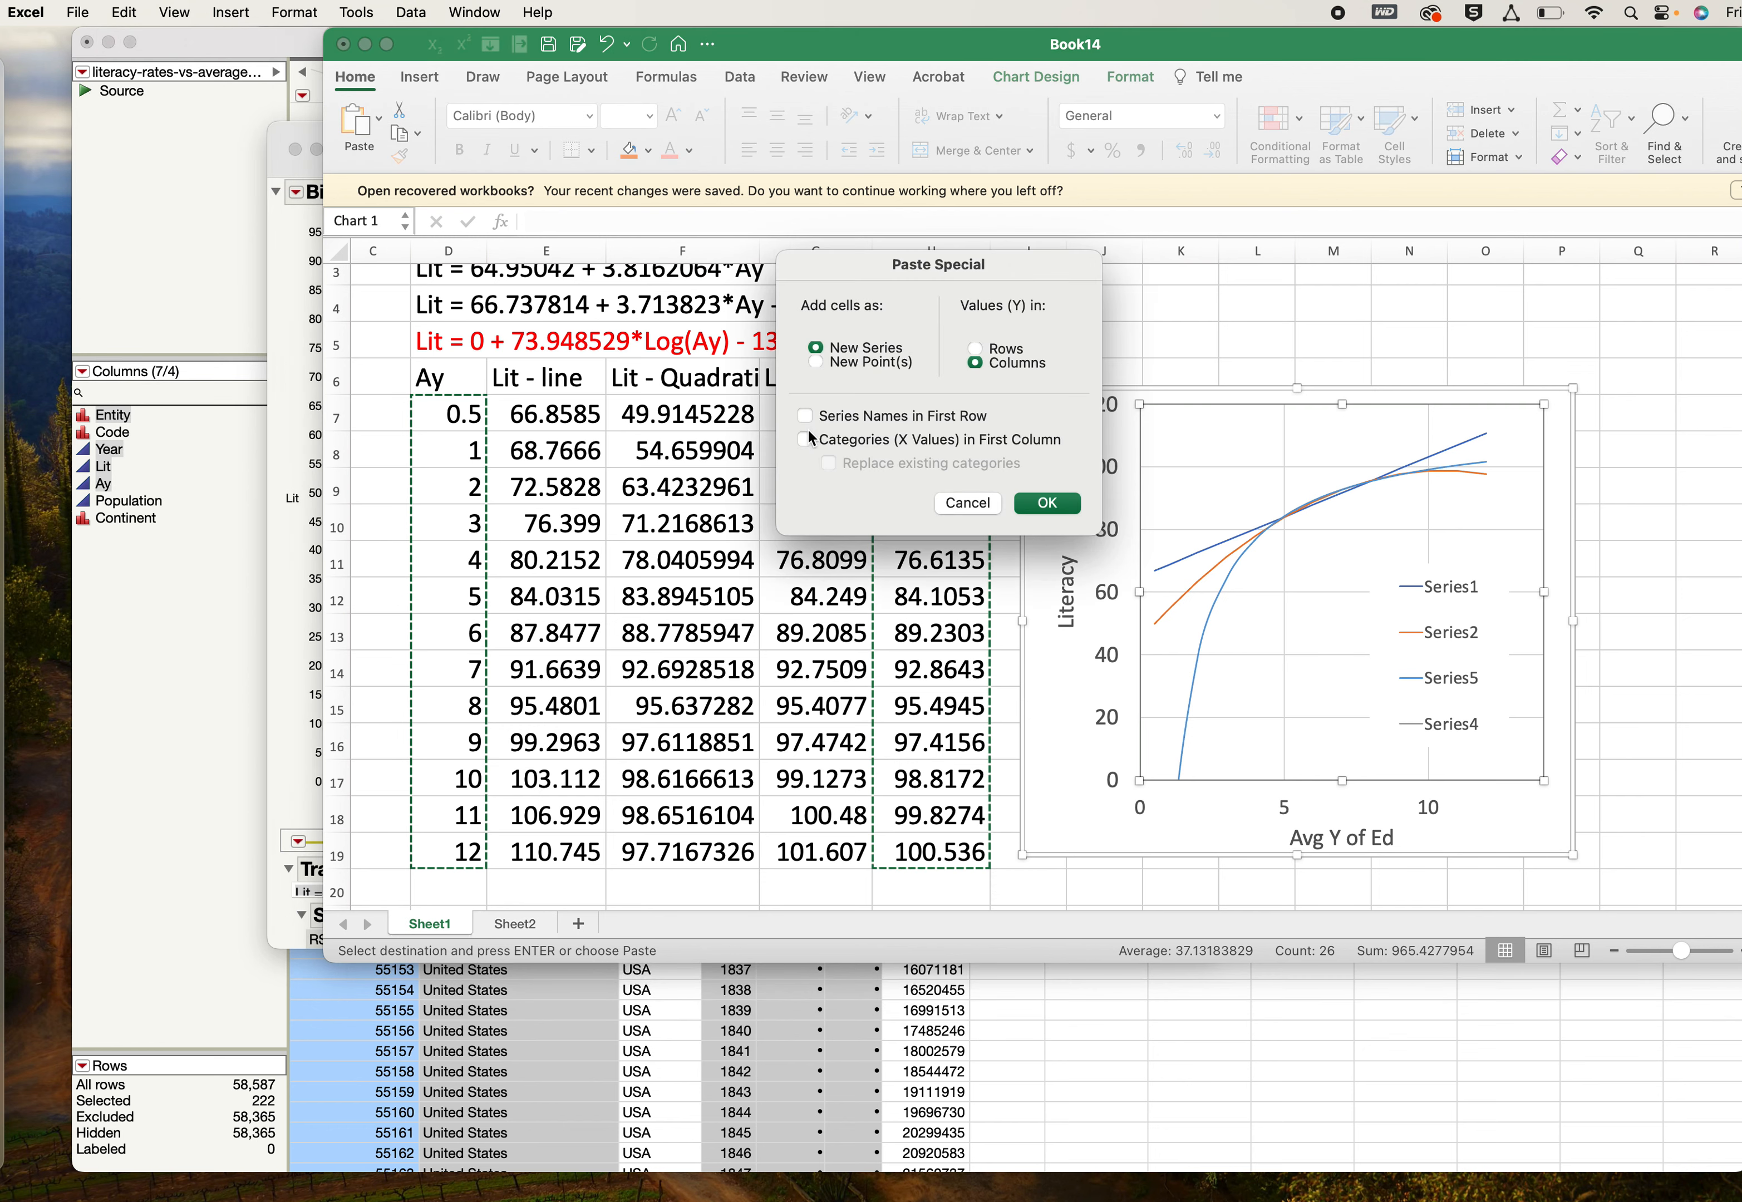
pyautogui.click(804, 439)
pyautogui.click(1053, 505)
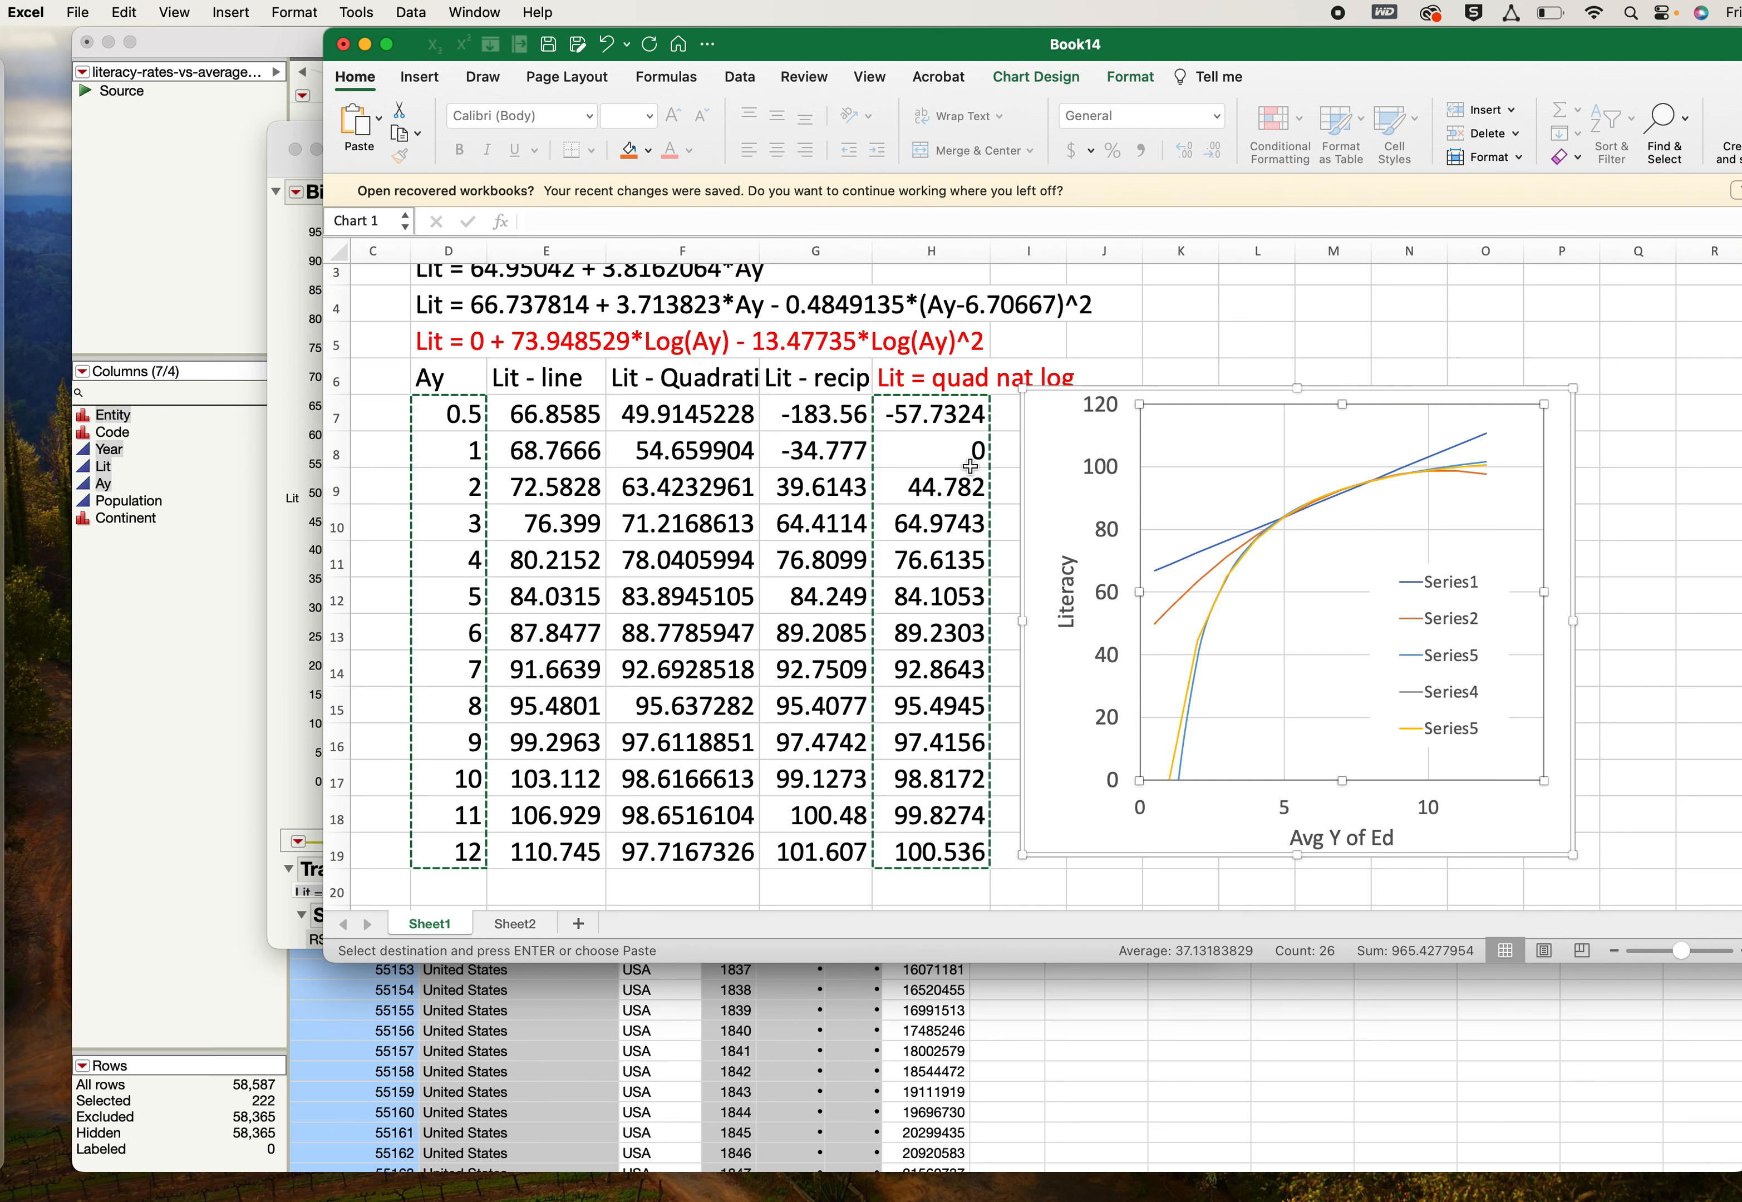
# - Switch to the JMP Bivariate Fit of Lit By Ay report and add a cubic polynomial fit
pyautogui.moveTo(865, 47); pyautogui.dragTo(1055, 47)
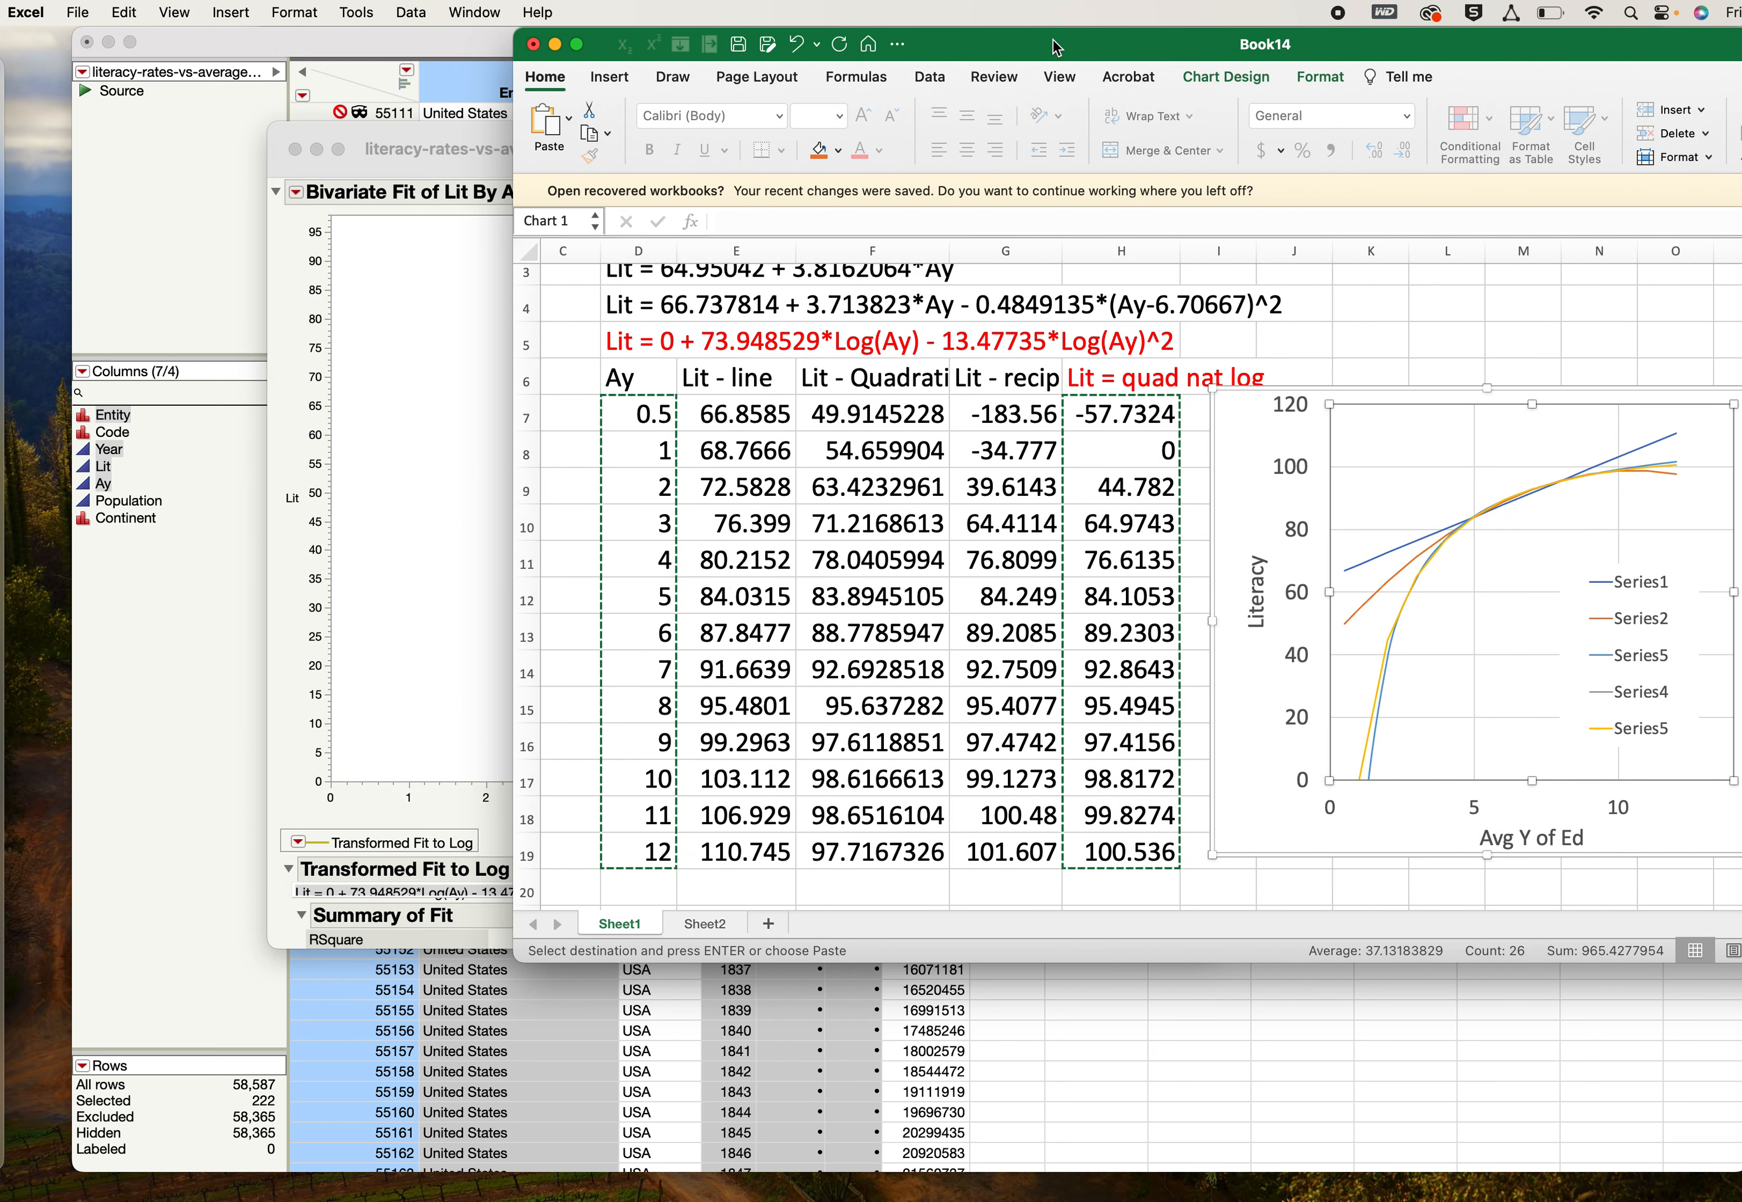
pyautogui.click(405, 353)
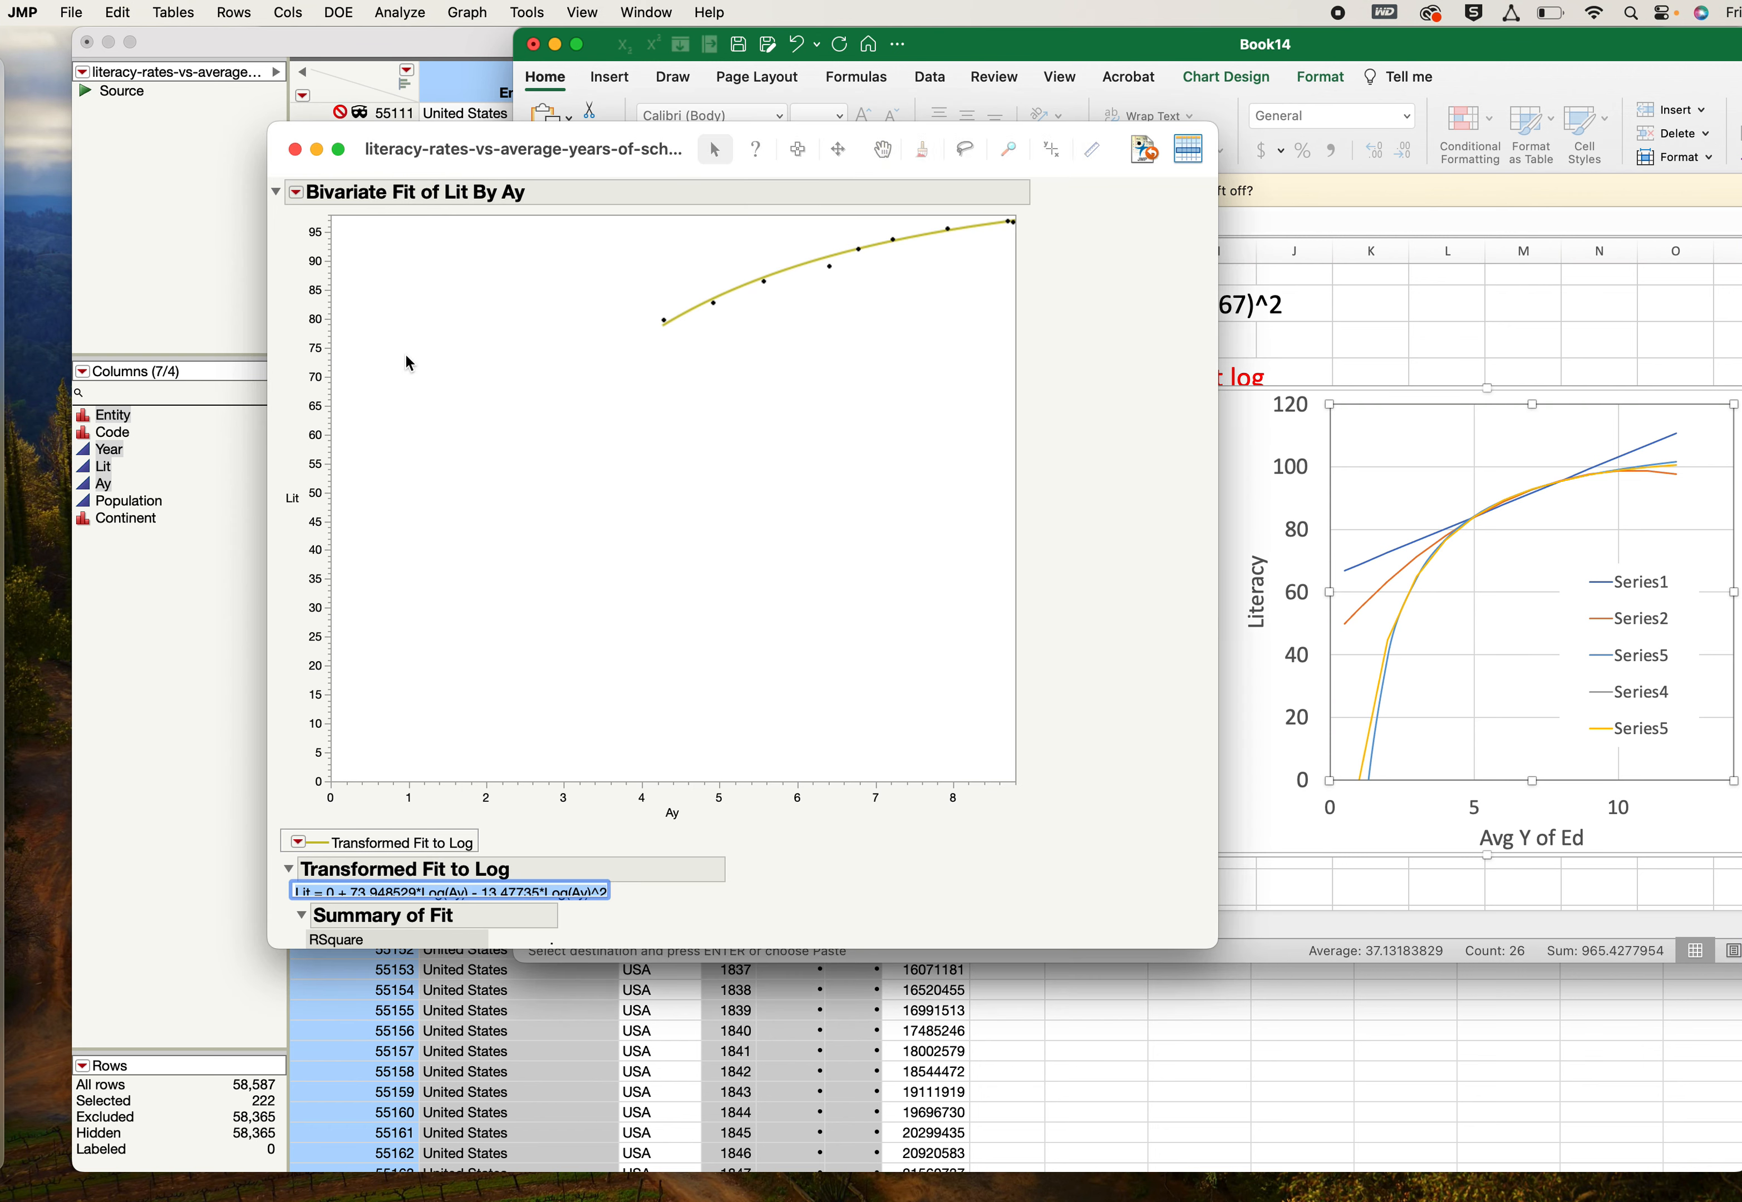
pyautogui.click(296, 192)
pyautogui.moveTo(388, 351)
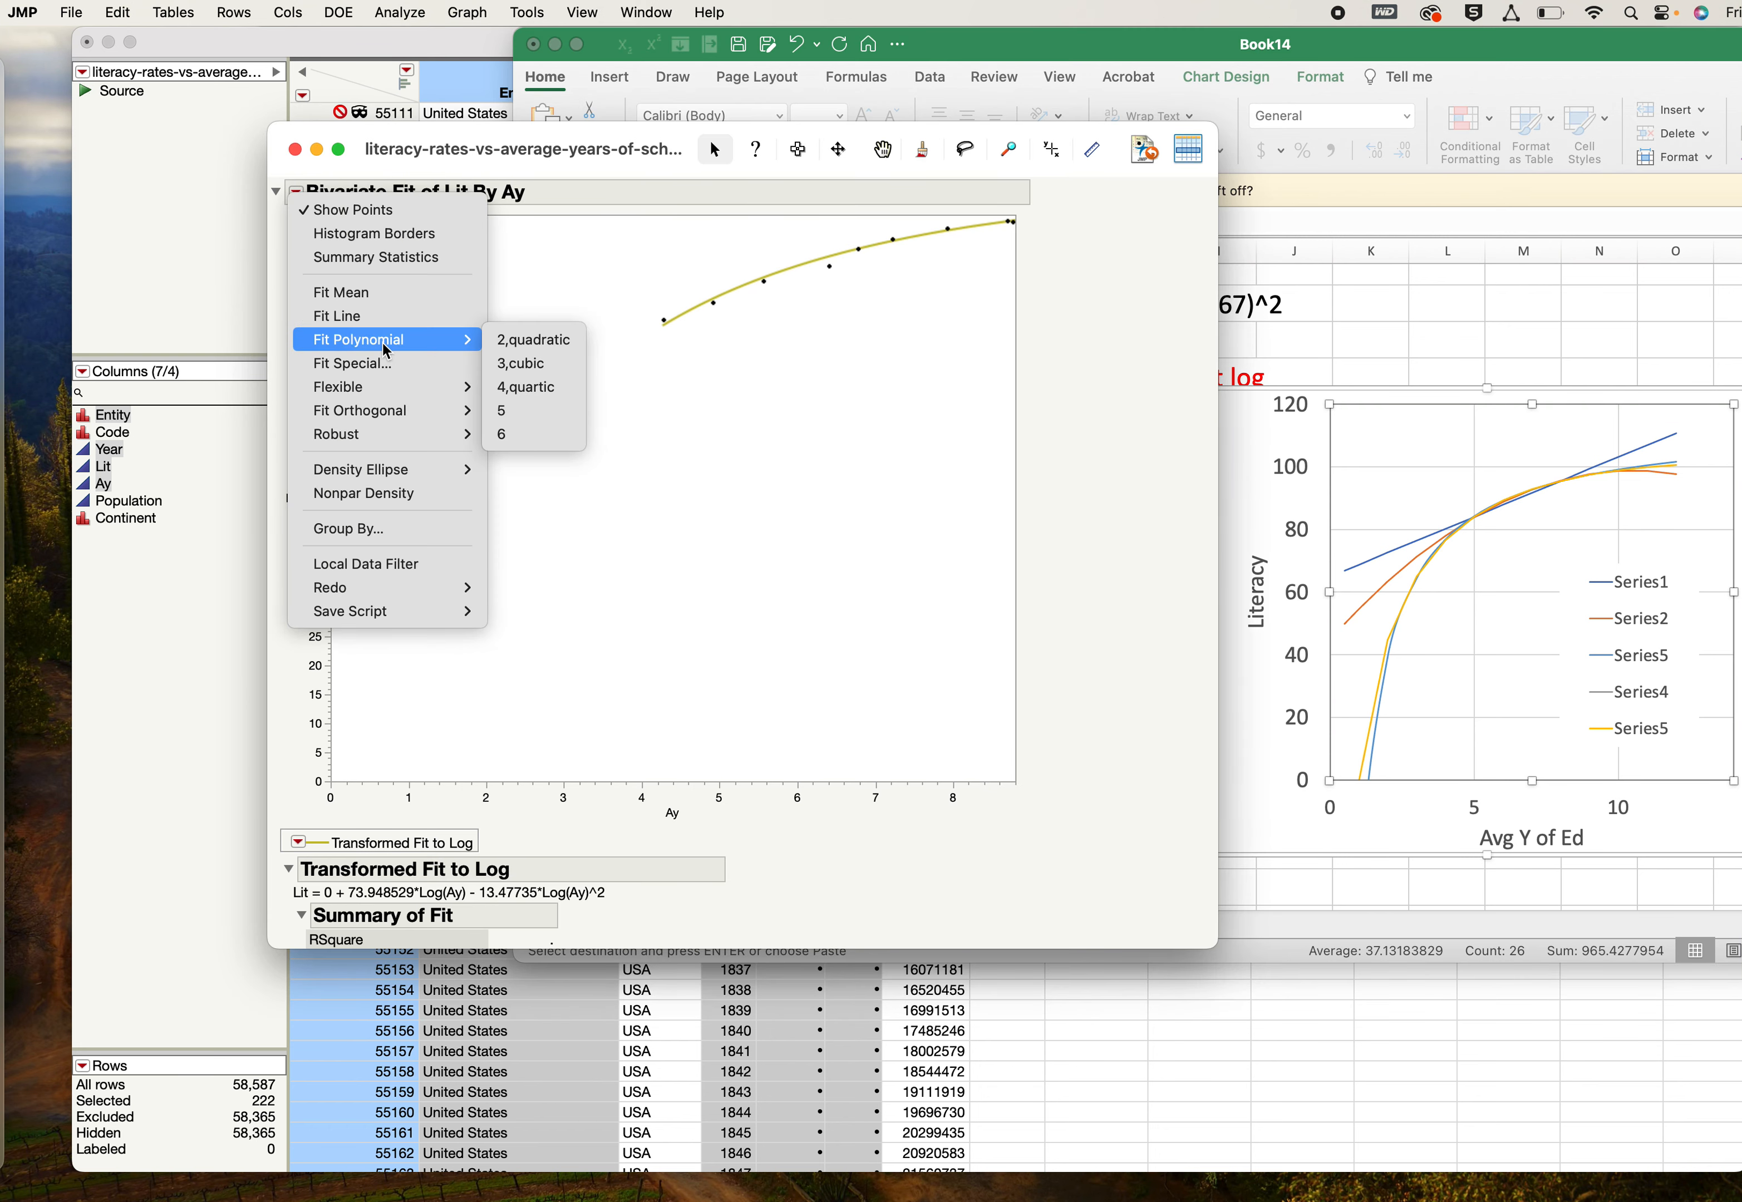
pyautogui.click(510, 367)
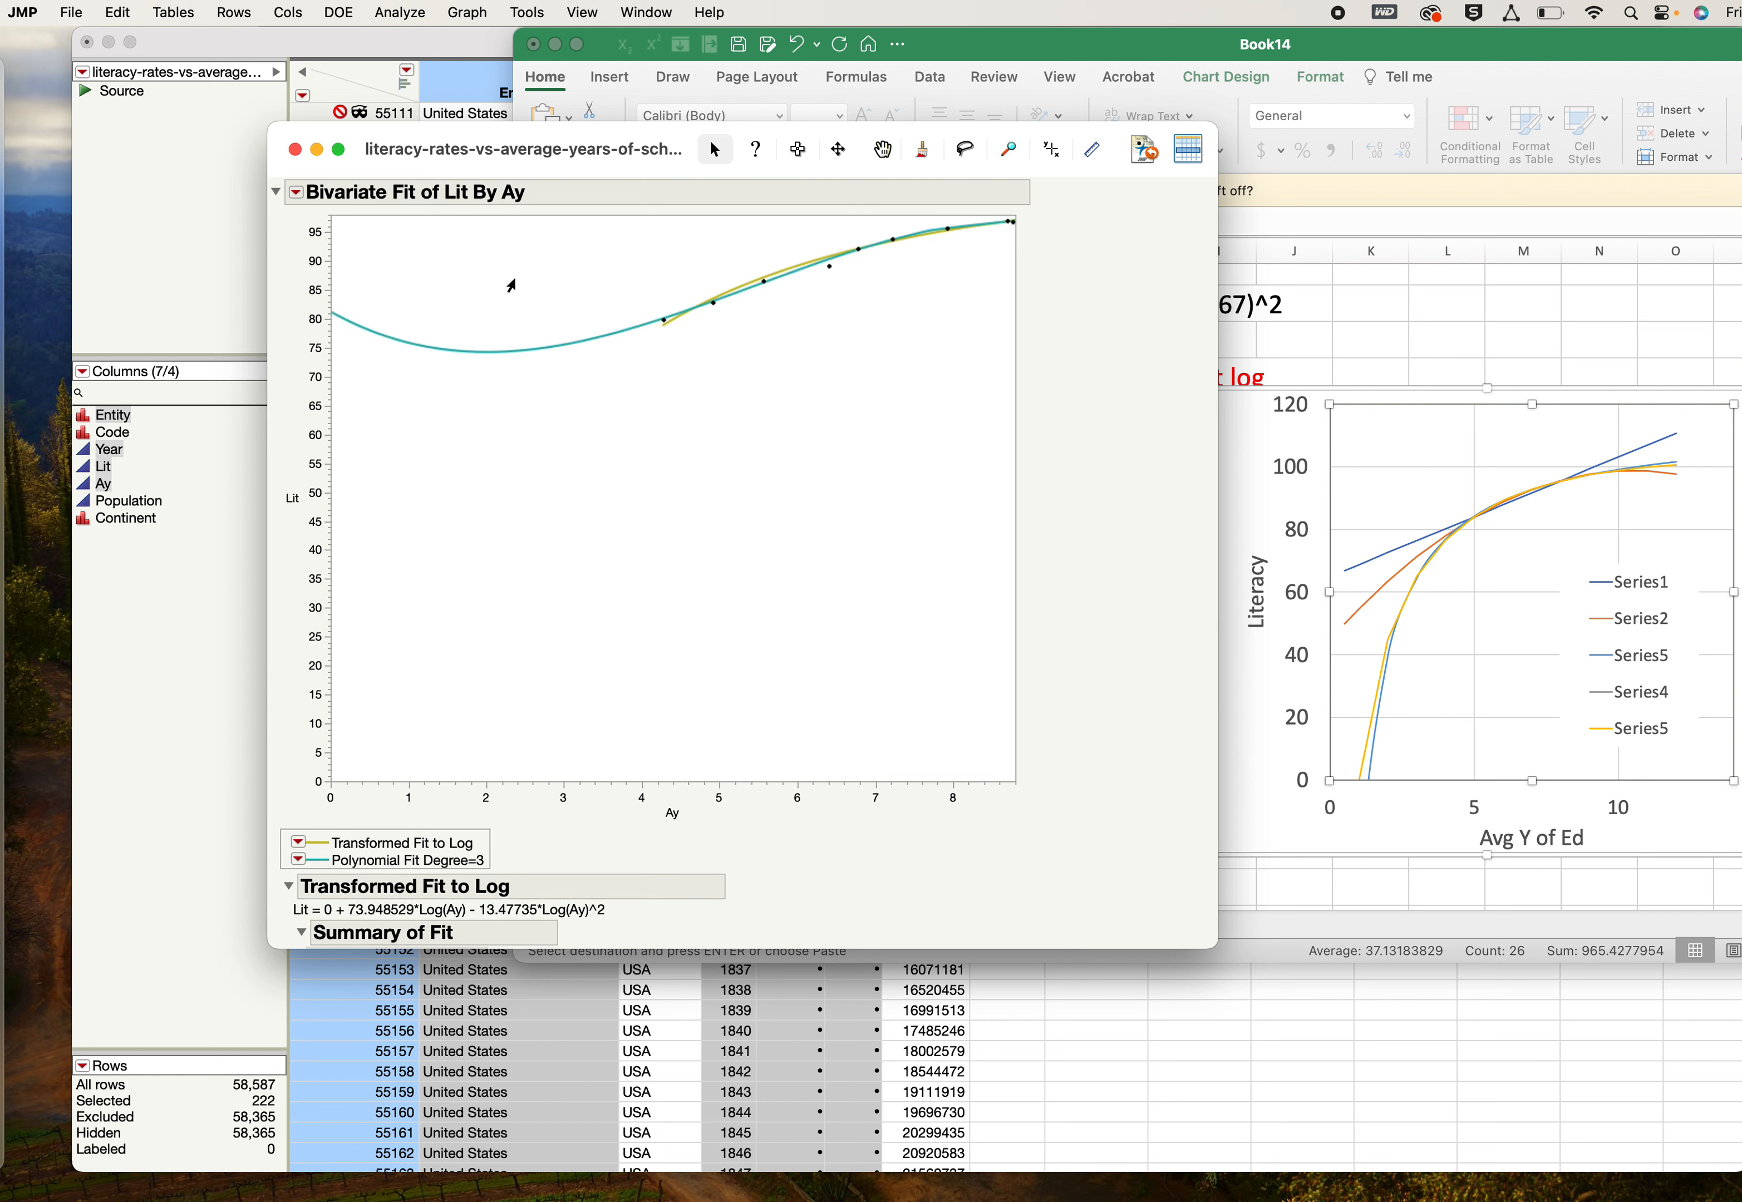
# - Add a quartic polynomial fit to the Lit By Ay plot
pyautogui.click(296, 192)
pyautogui.moveTo(348, 344)
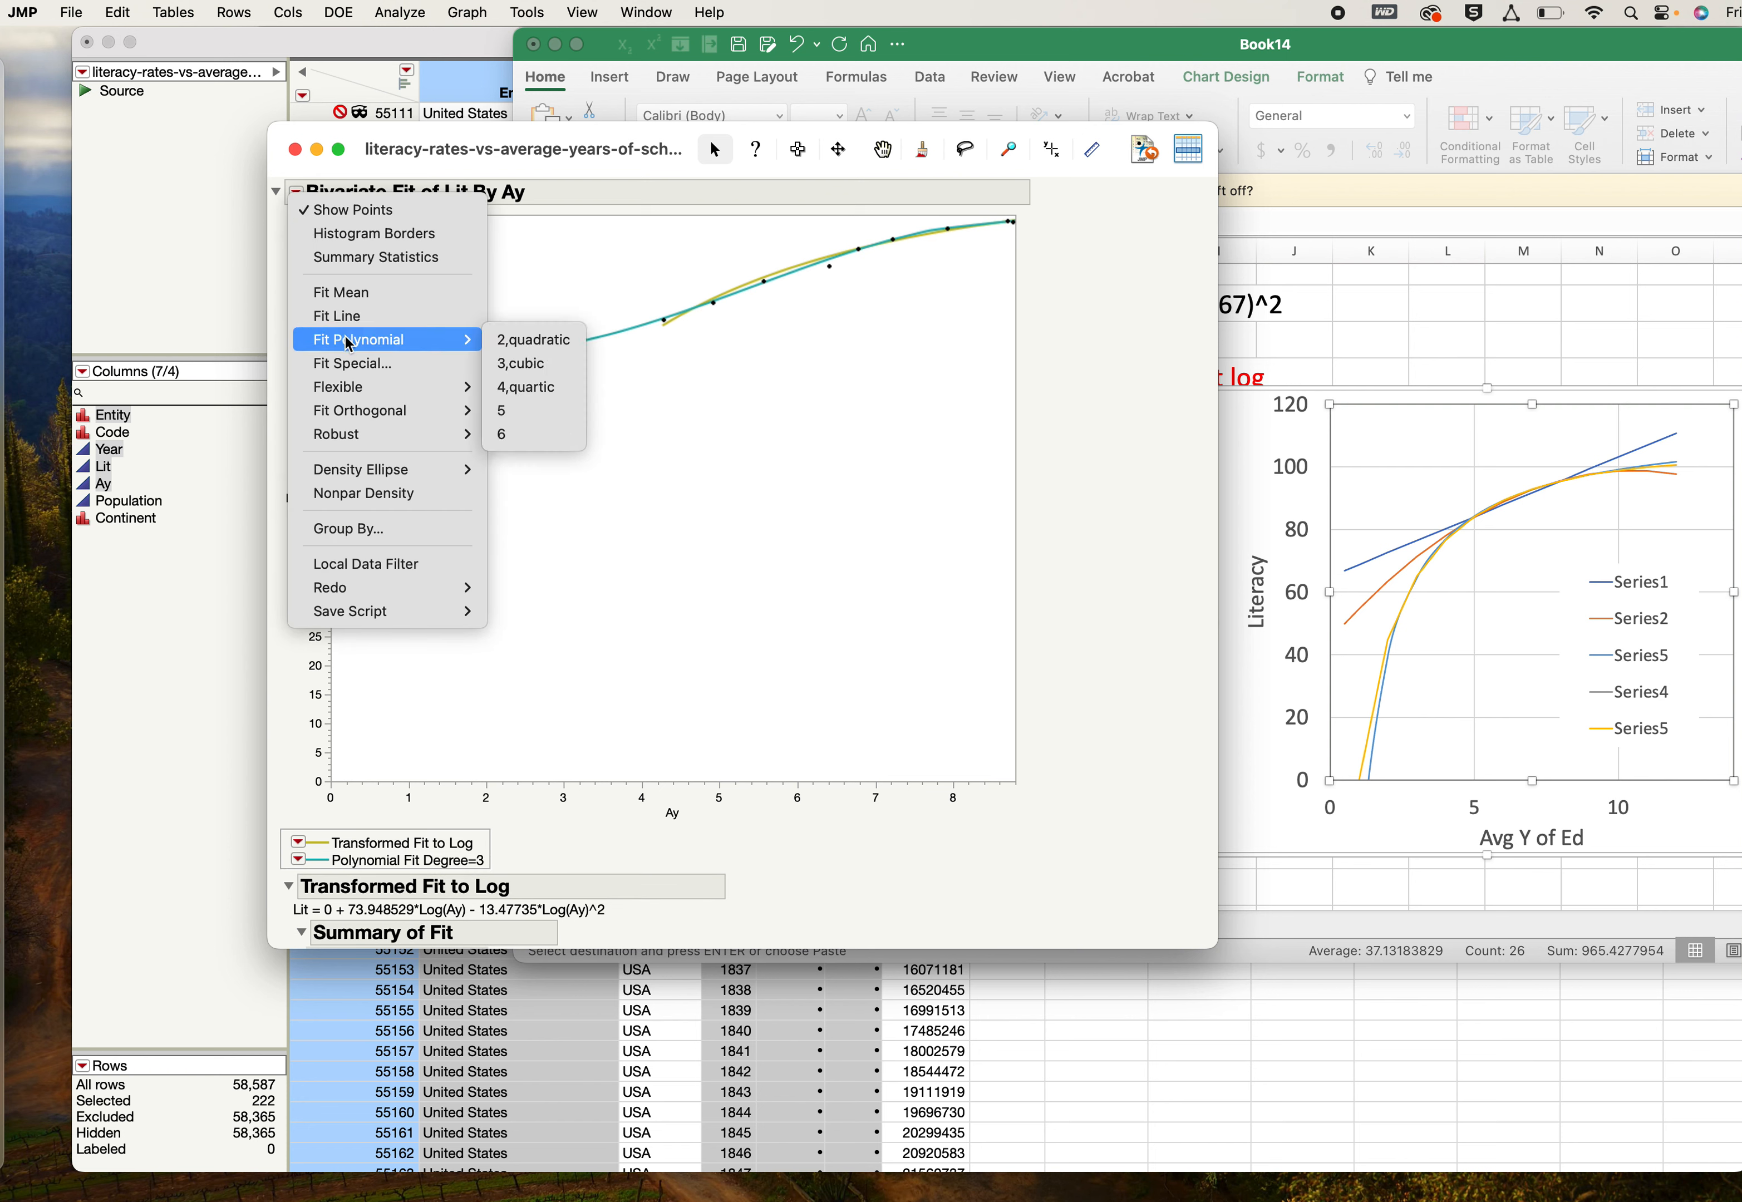
pyautogui.click(507, 388)
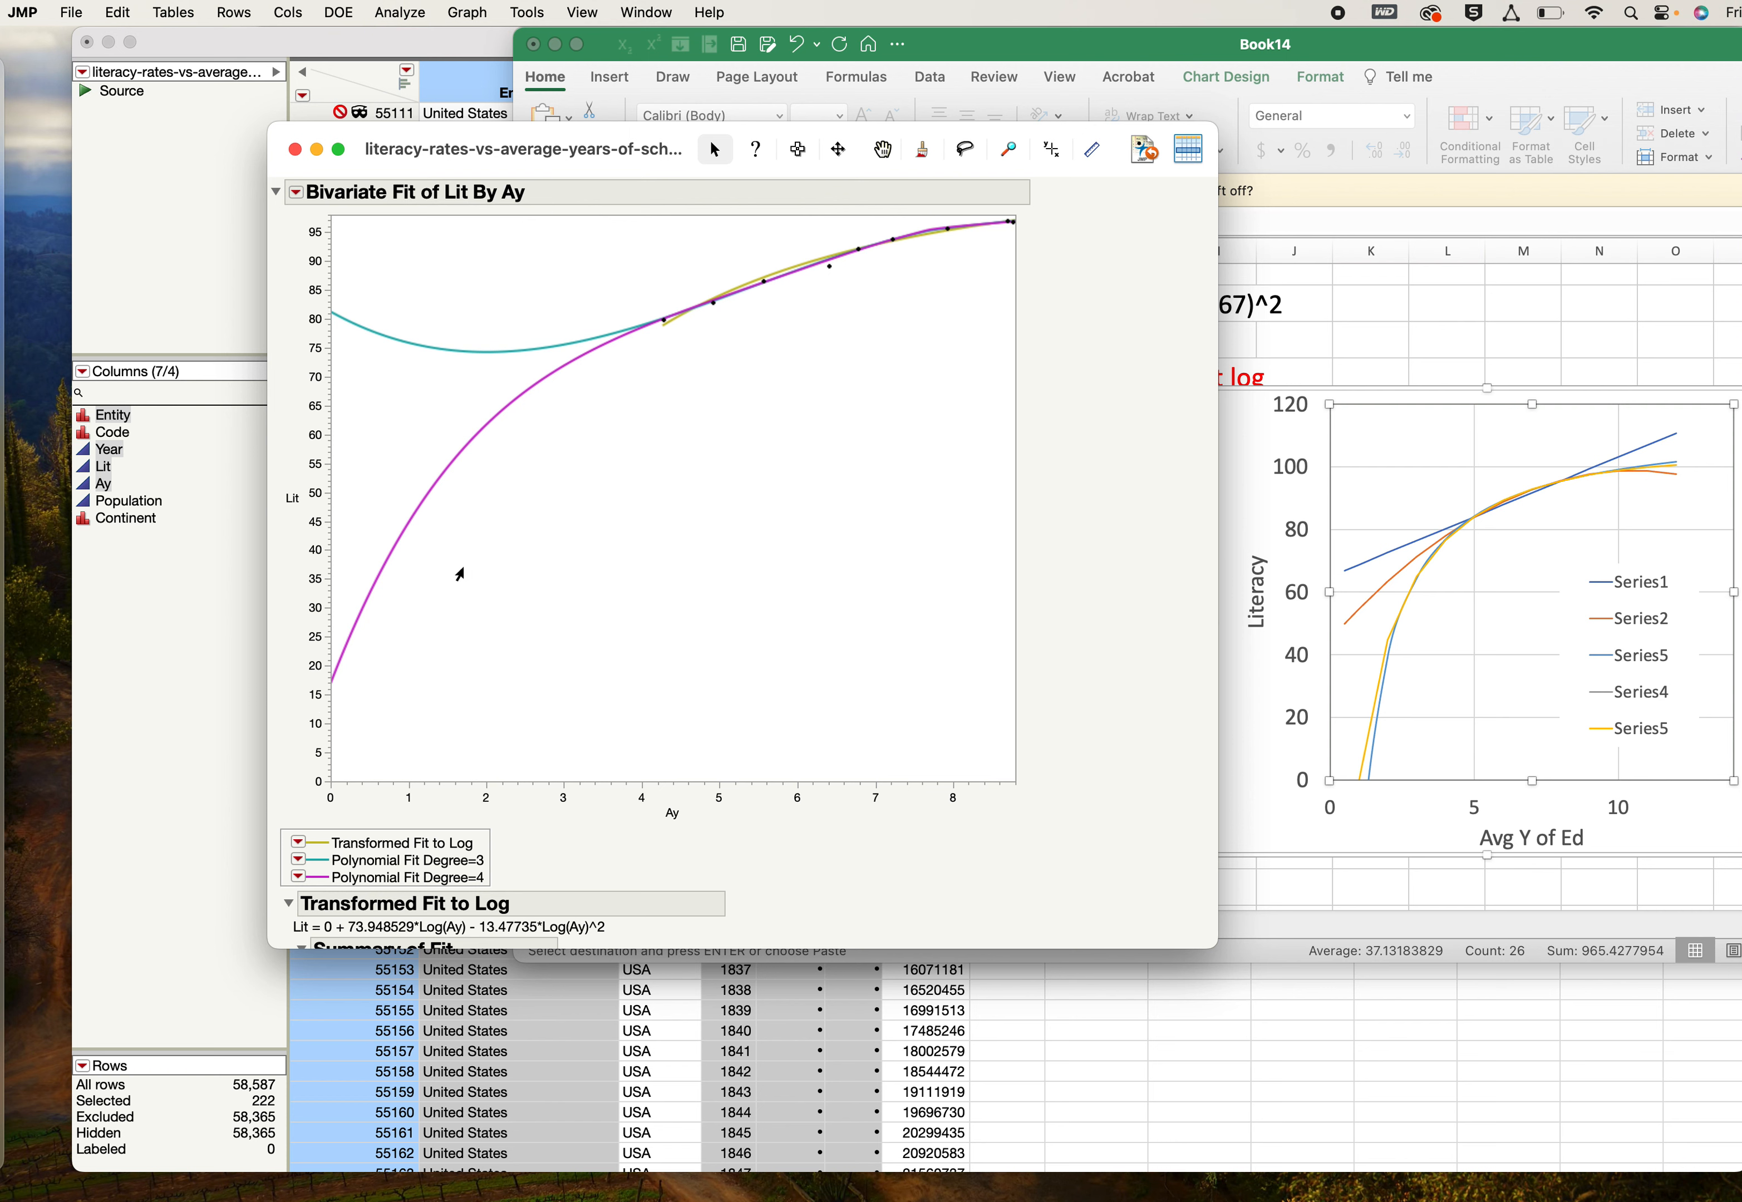
# - Add a special fit of Lit by Ay with a natural logarithm X transformation and degree 2 Quadratic
pyautogui.click(296, 192)
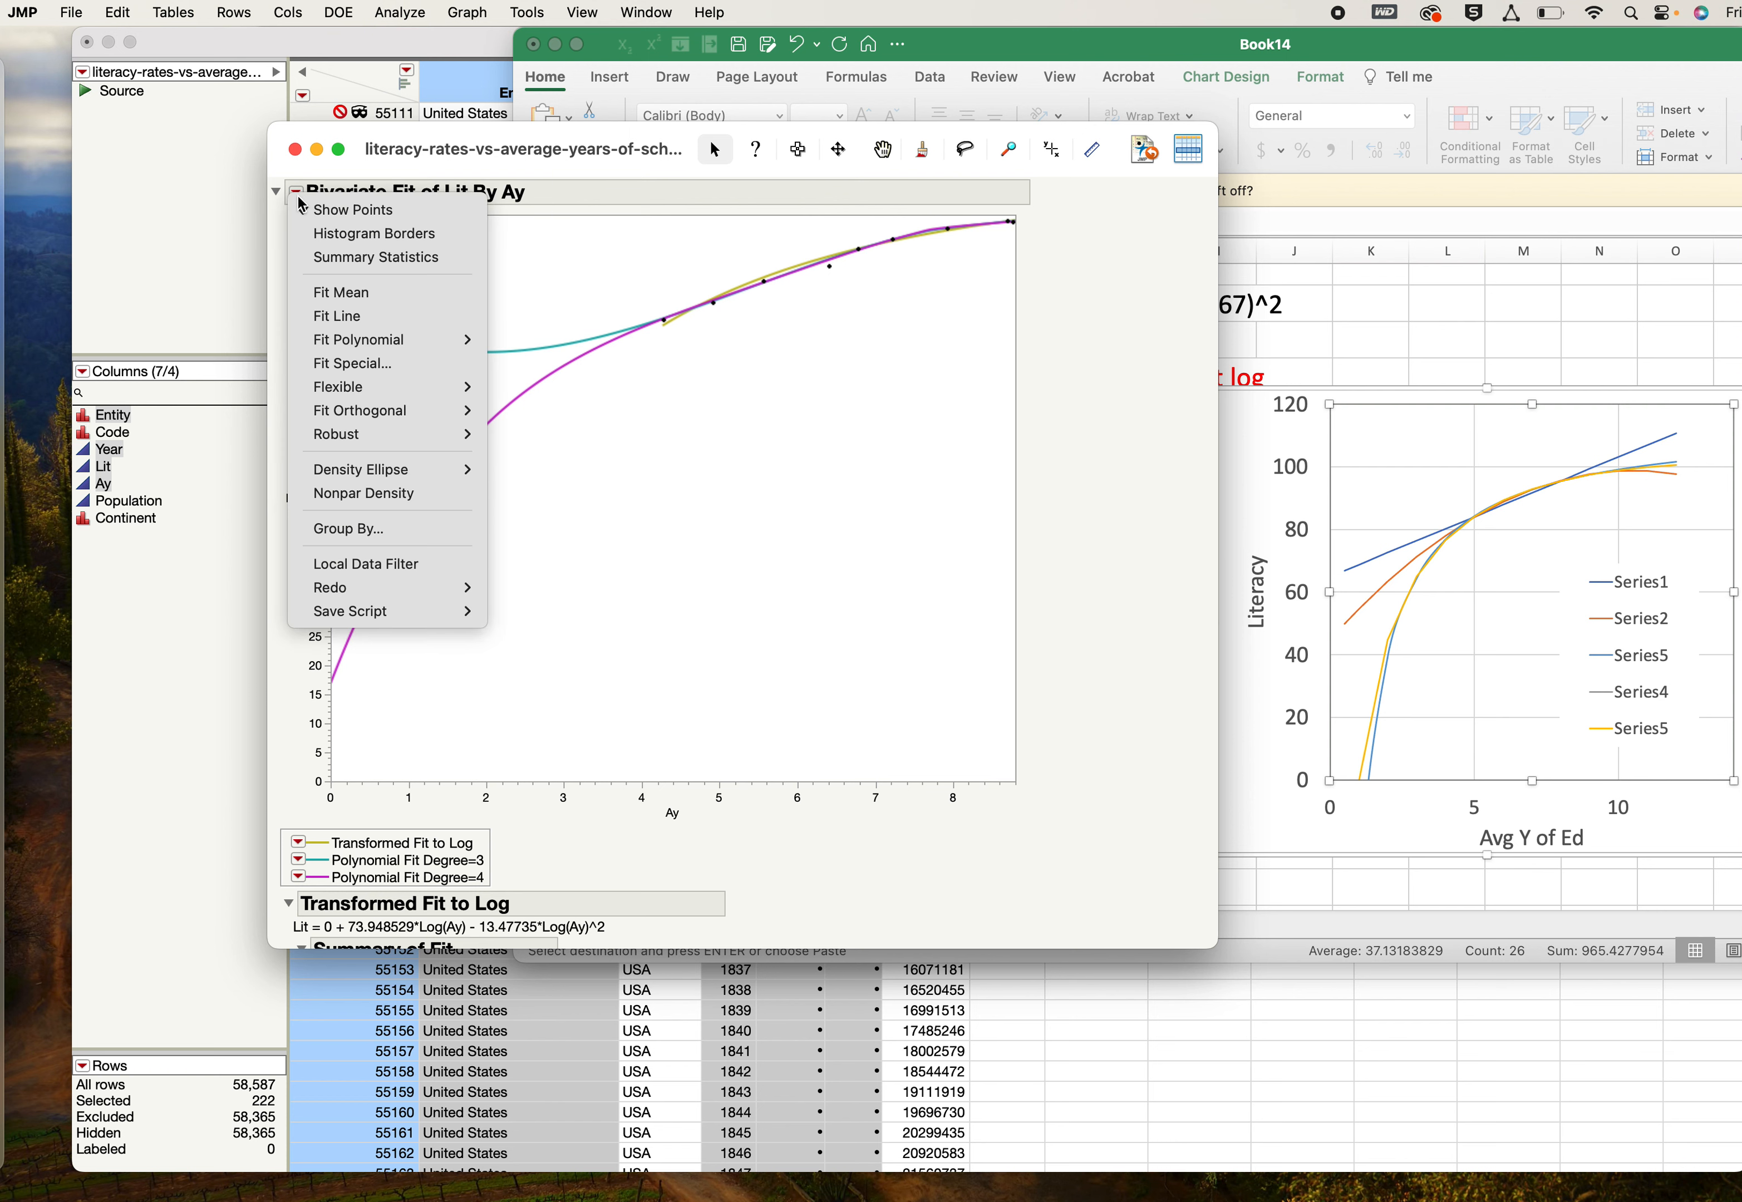
pyautogui.click(338, 363)
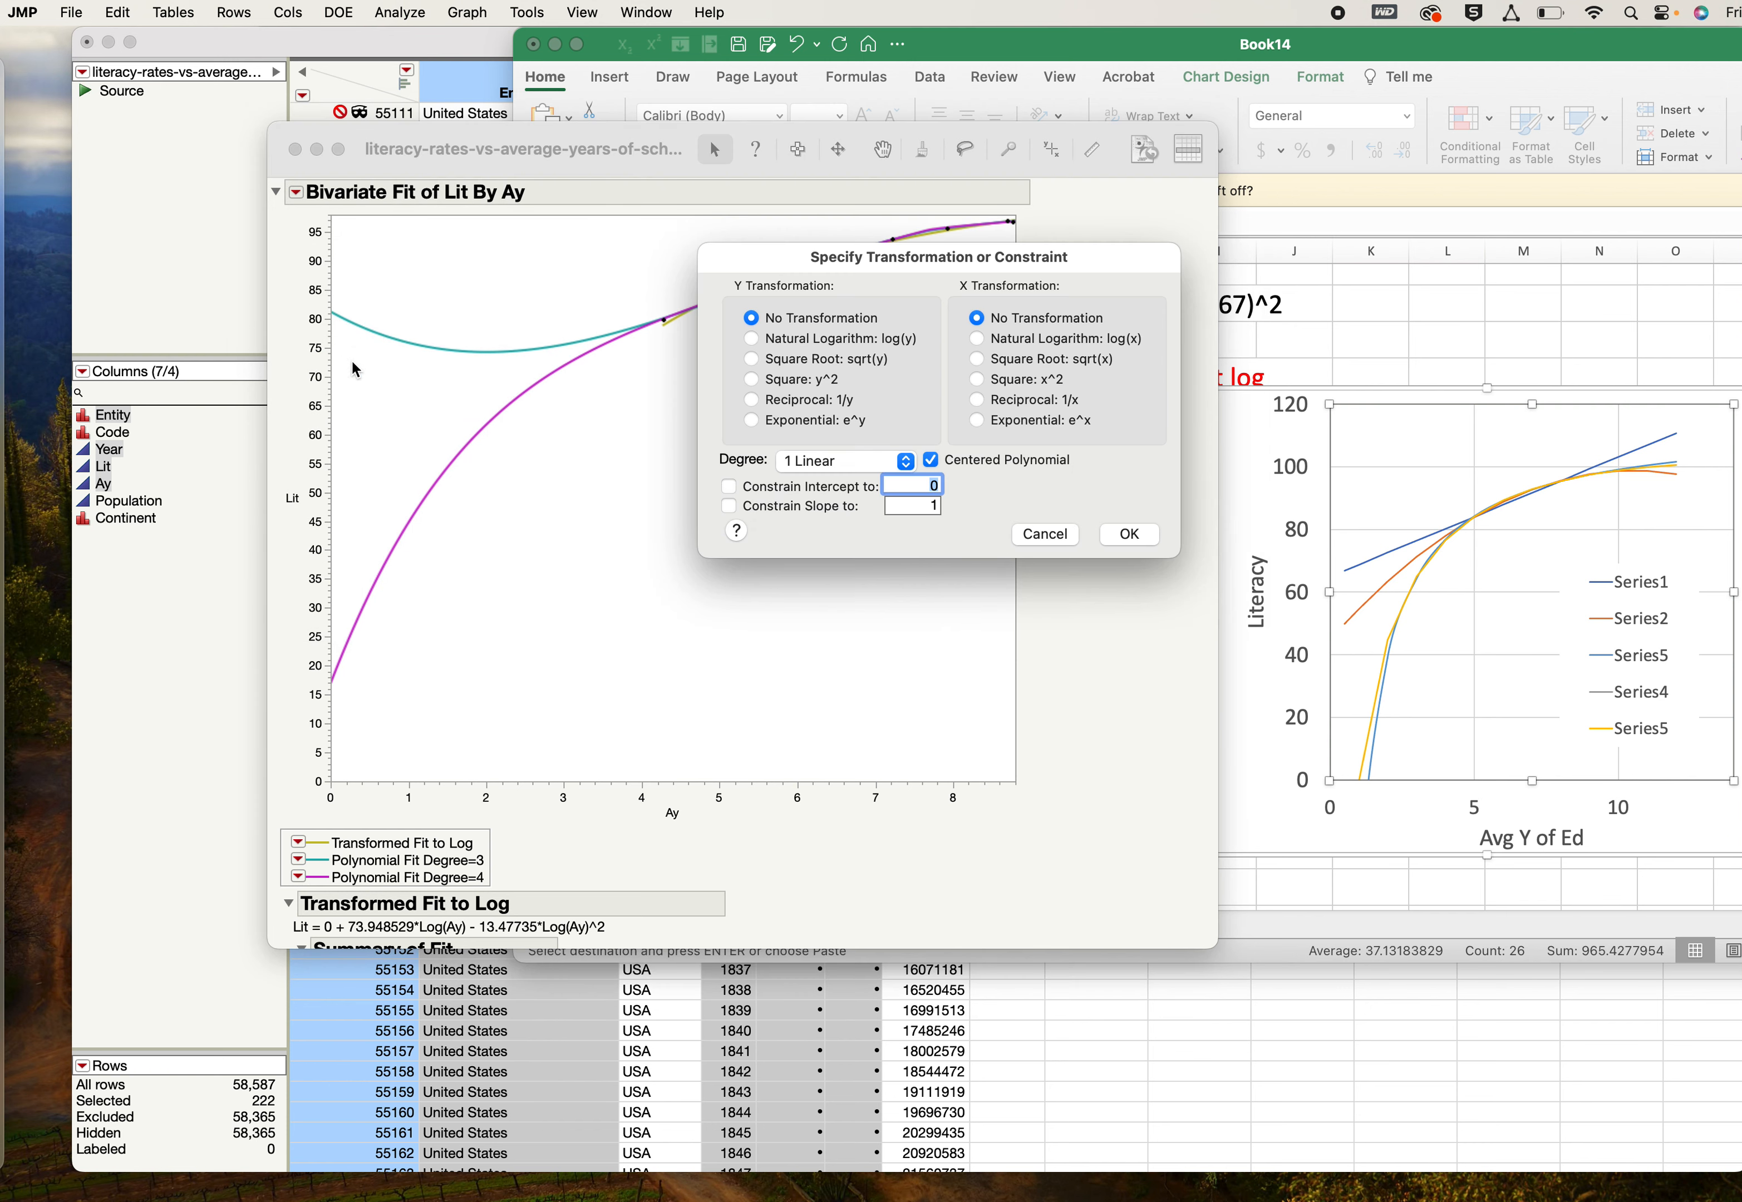
pyautogui.click(978, 339)
pyautogui.click(907, 462)
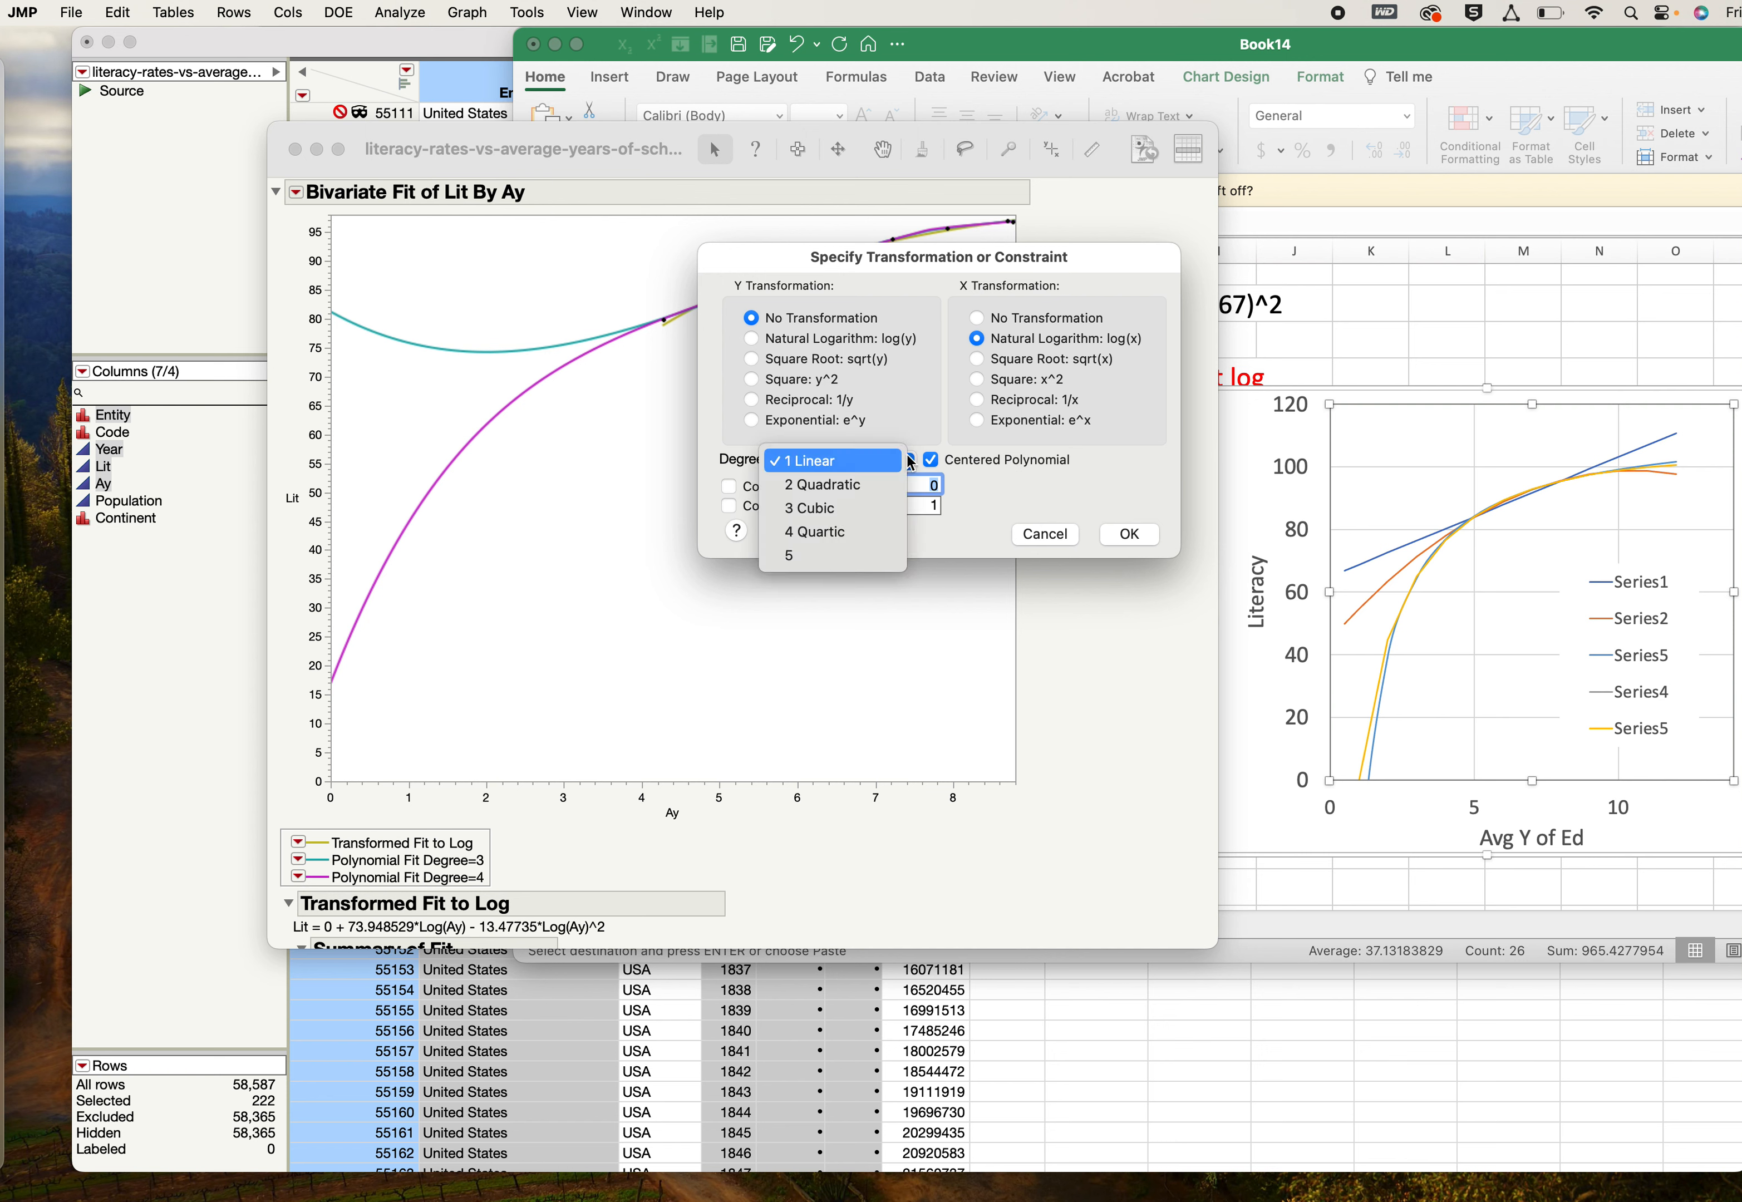
pyautogui.click(822, 485)
pyautogui.click(1129, 535)
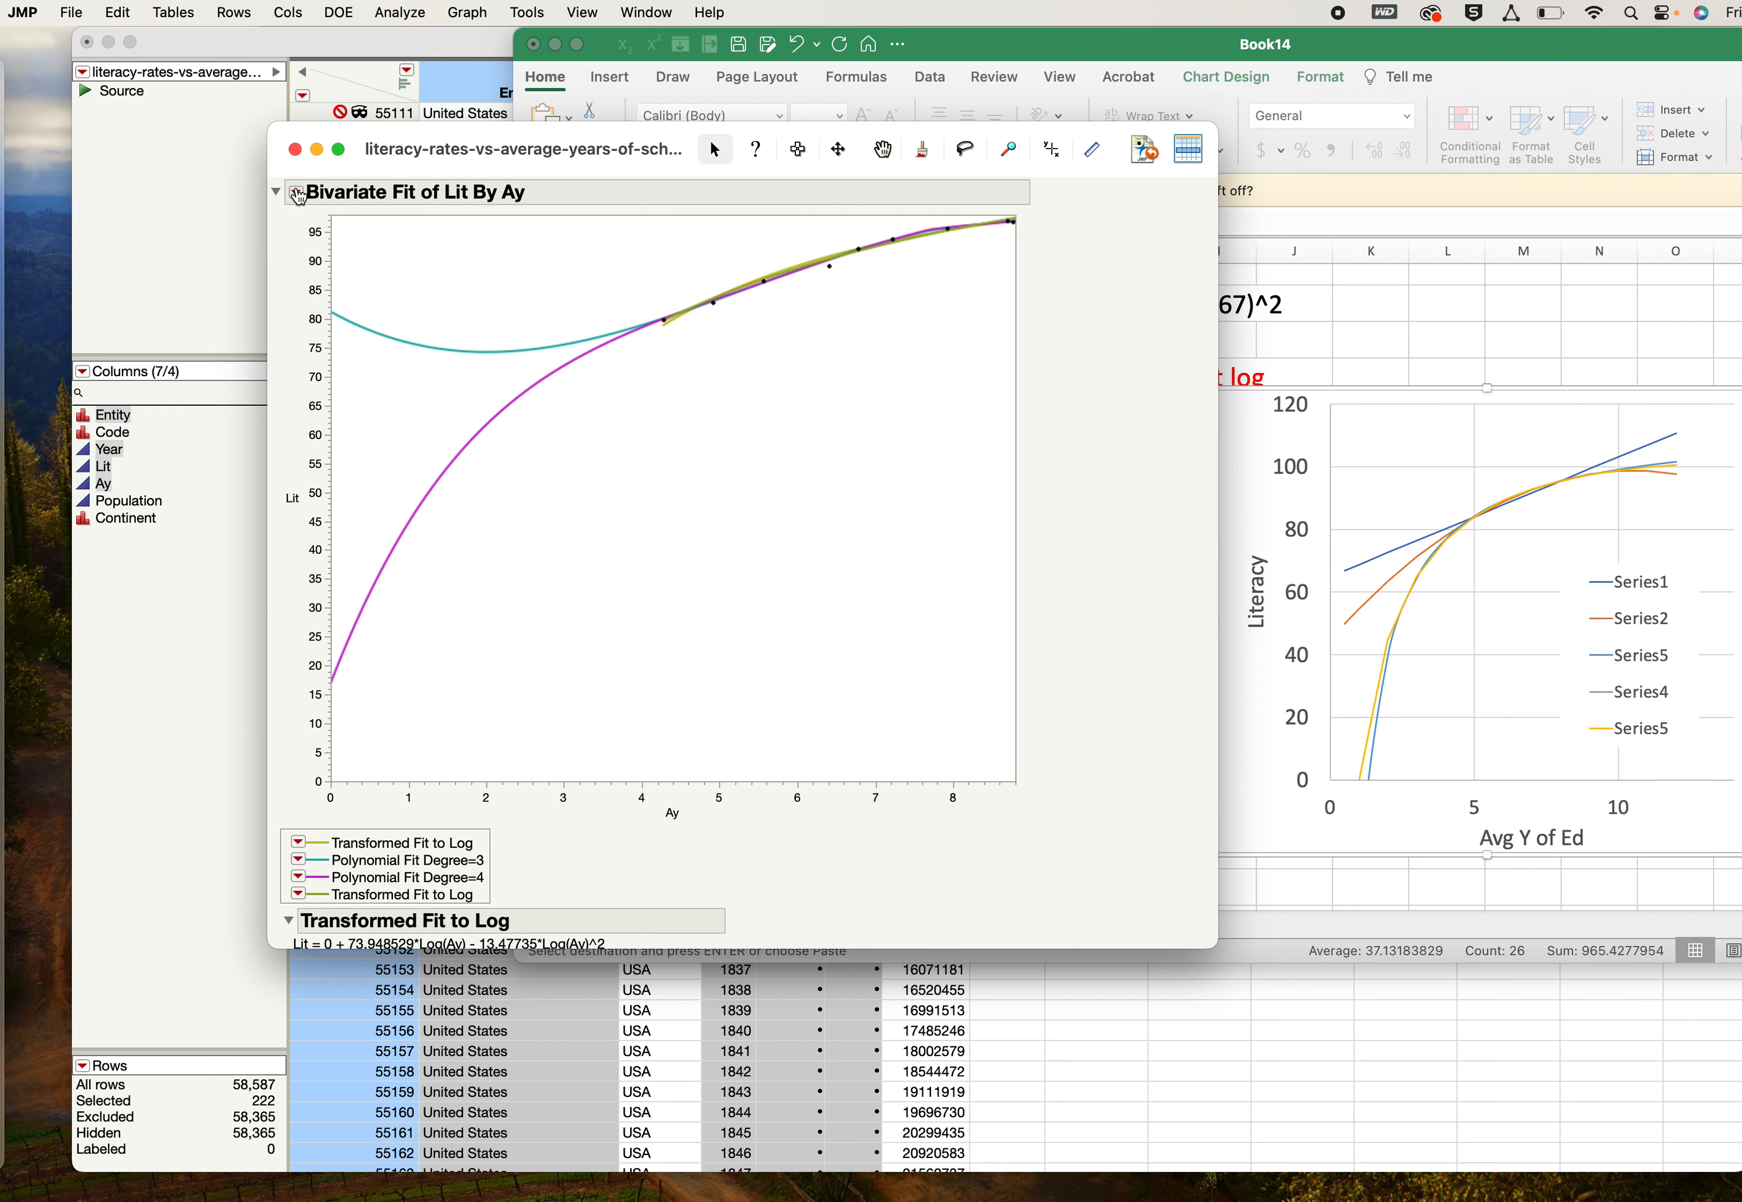
# - Add a special fit of Lit by Ay with a natural logarithm X transformation and degree 3 Cubic
pyautogui.click(296, 192)
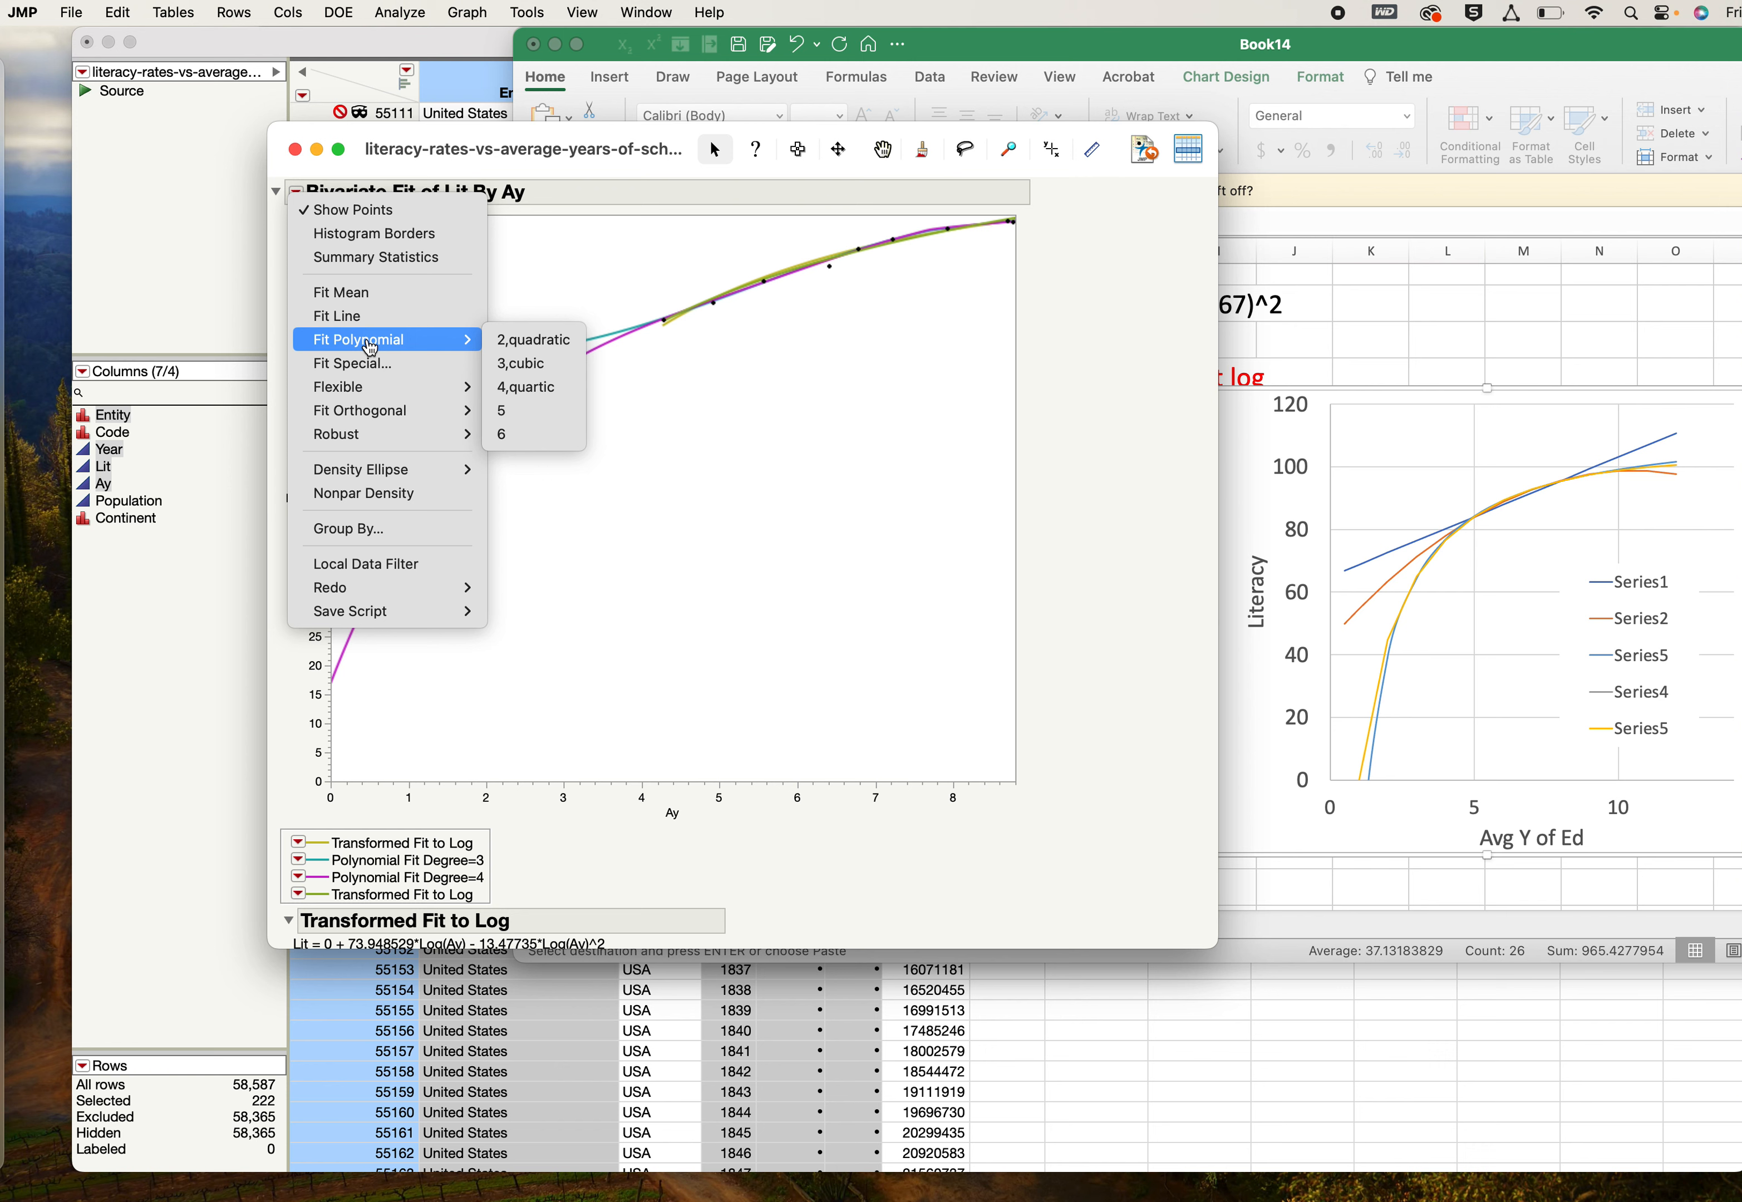
pyautogui.click(367, 365)
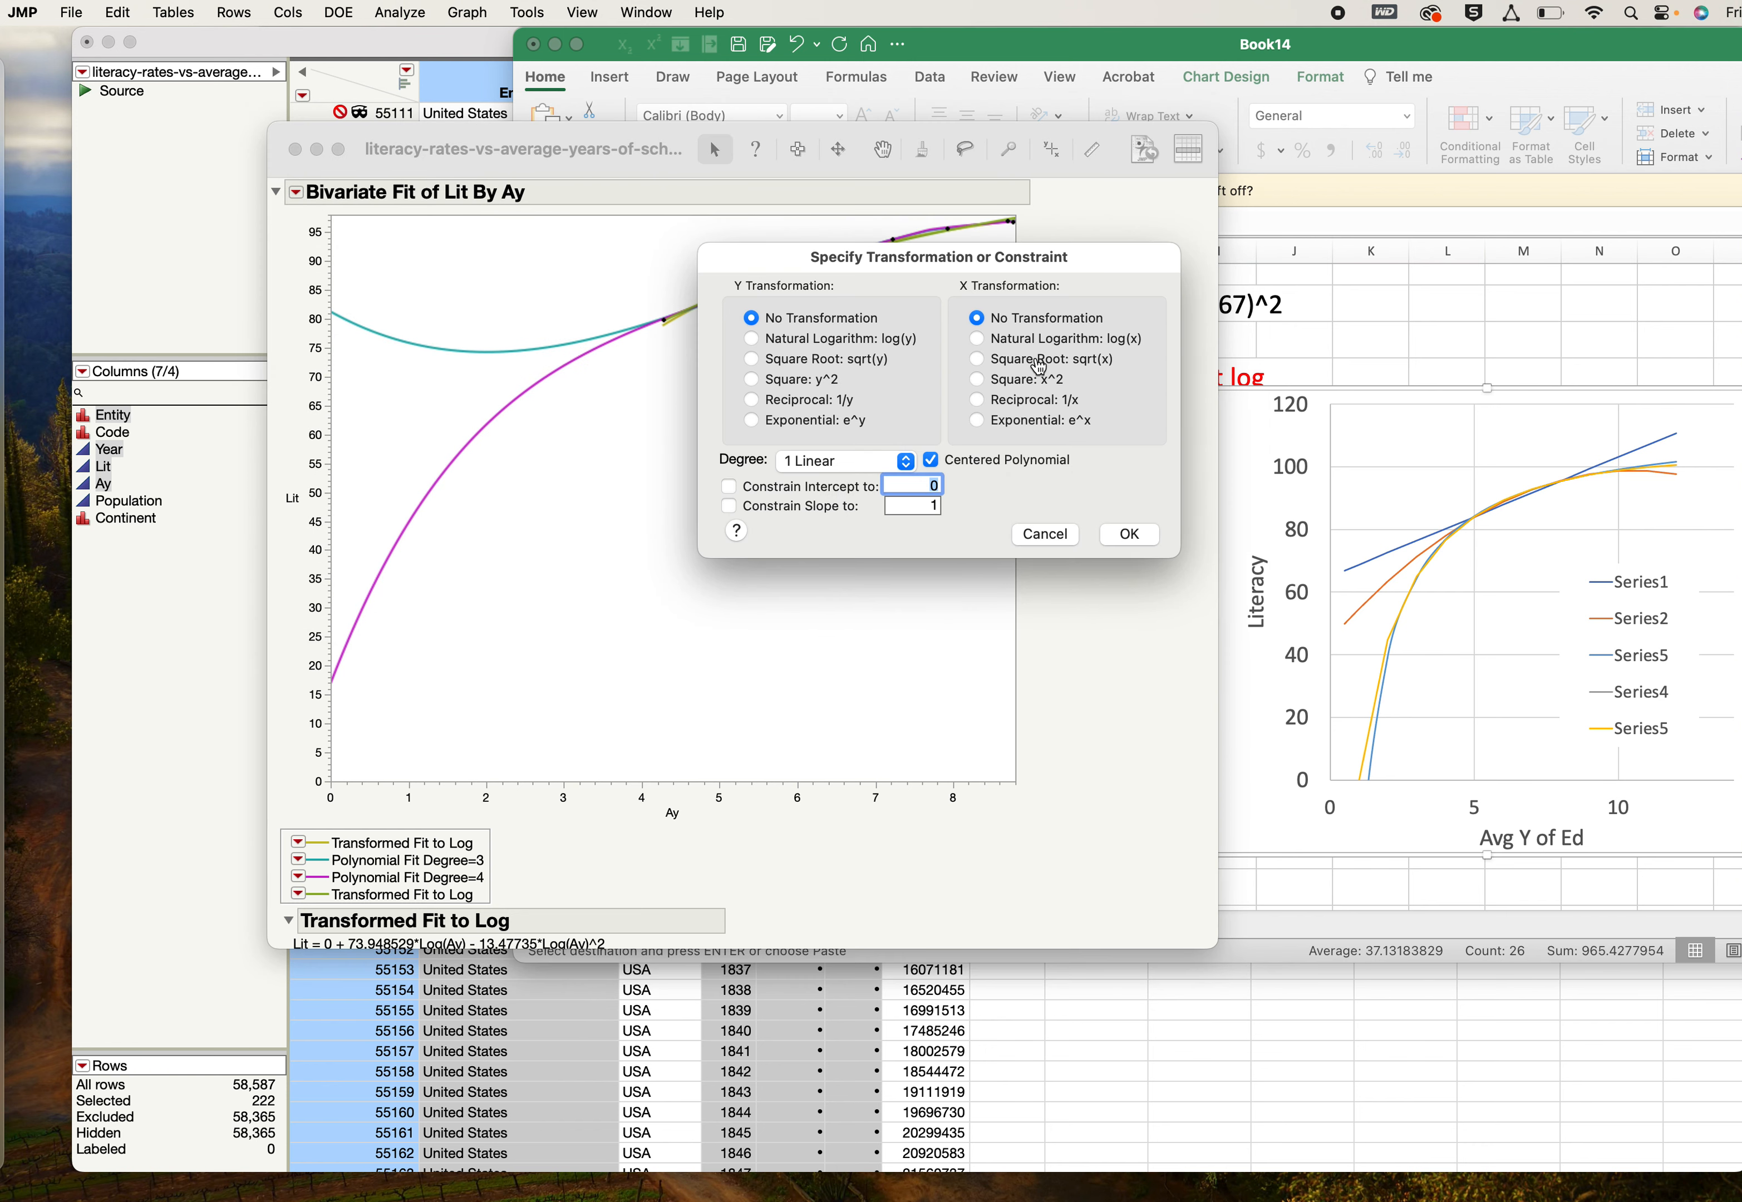
pyautogui.click(977, 341)
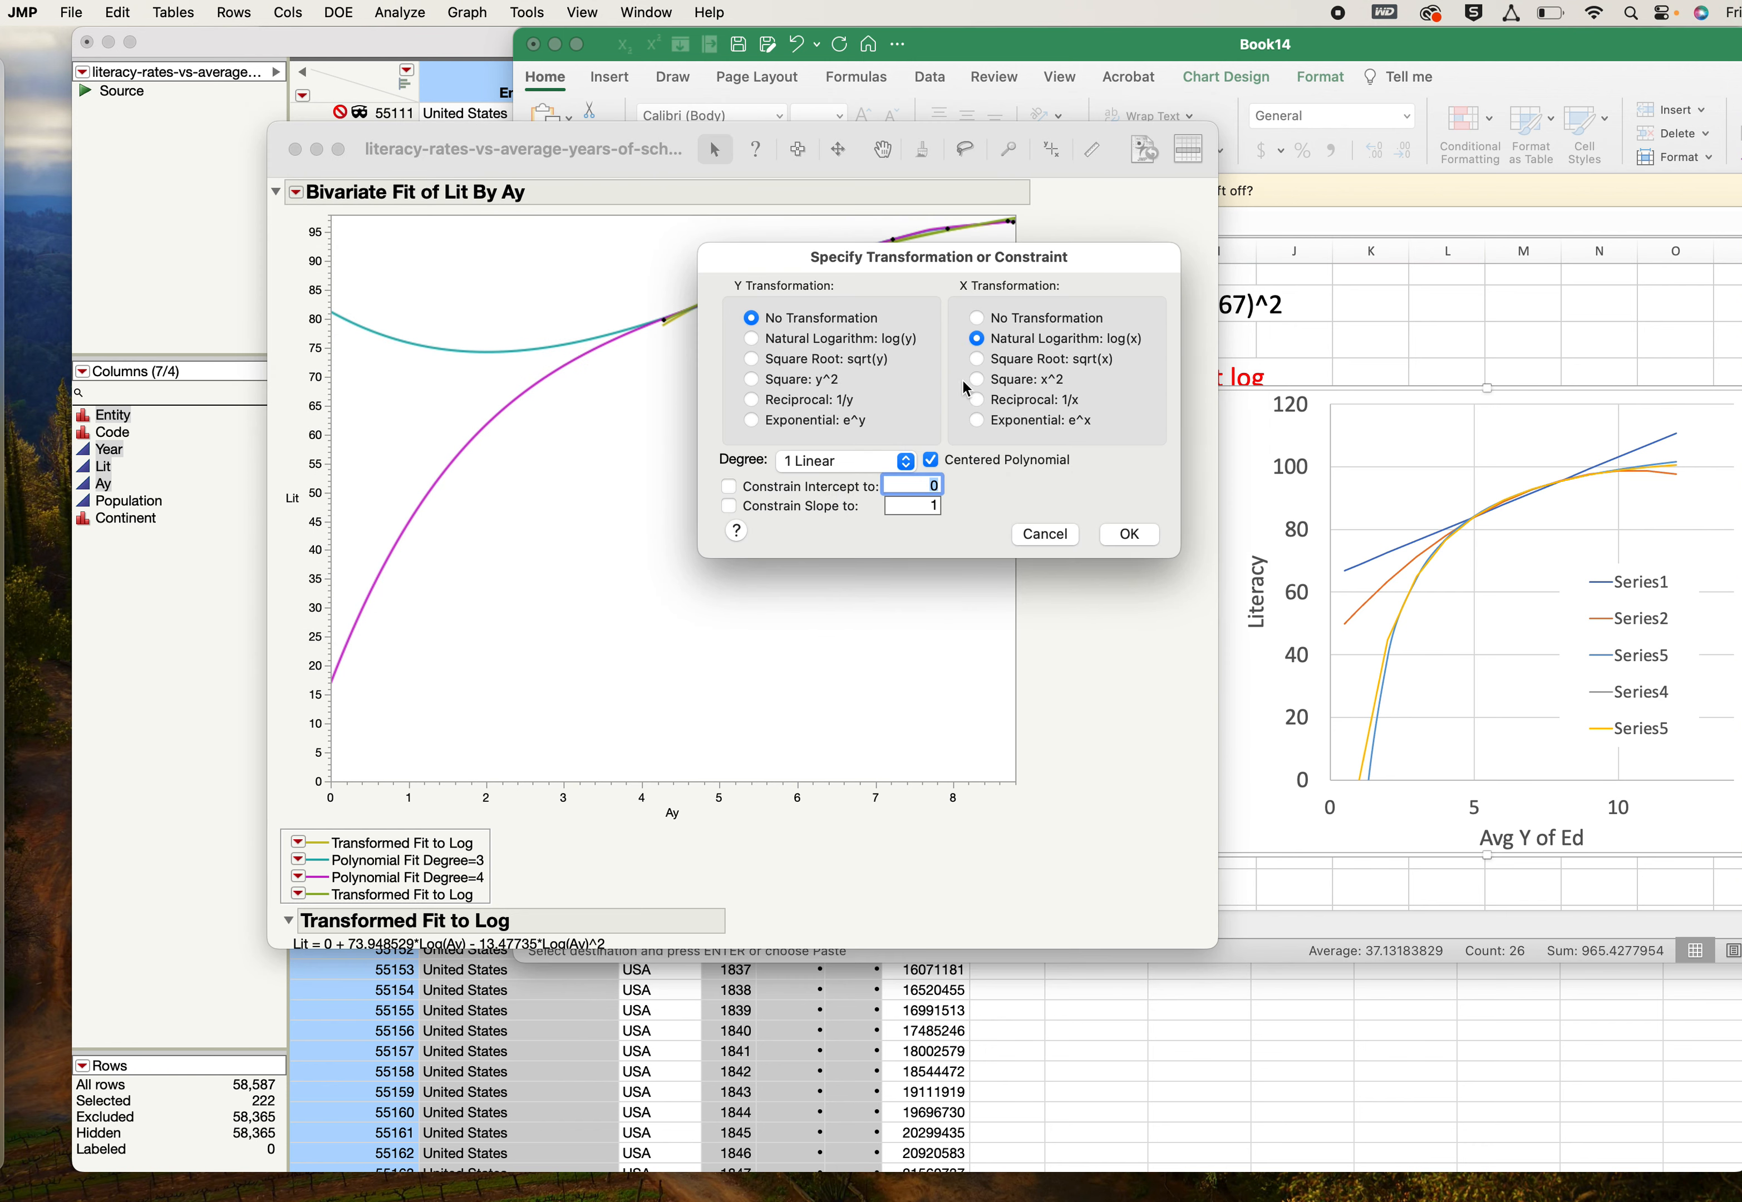
pyautogui.click(910, 462)
pyautogui.click(827, 506)
pyautogui.click(1122, 535)
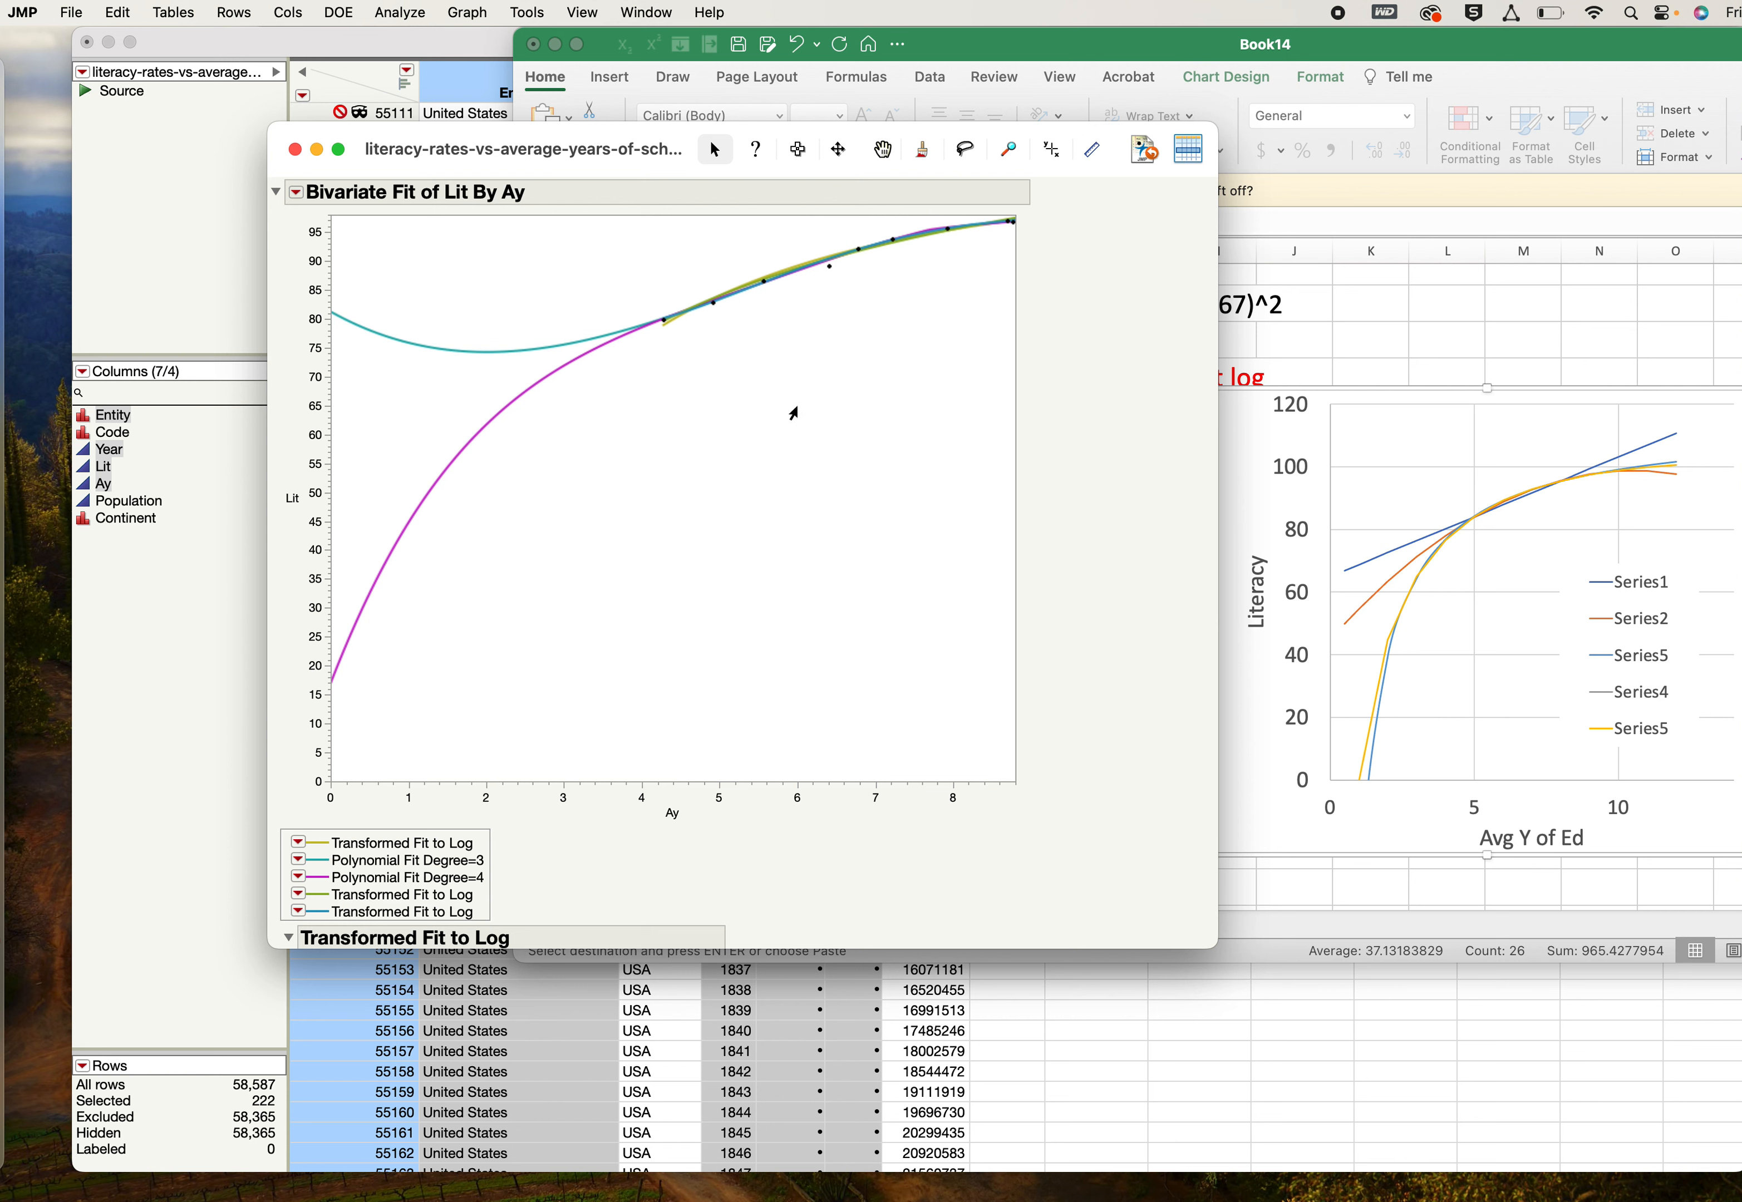
# - Add a special fit of Lit by Ay with no transformations, degree 2 Quadratic and the intercept constrained to 0
pyautogui.click(296, 192)
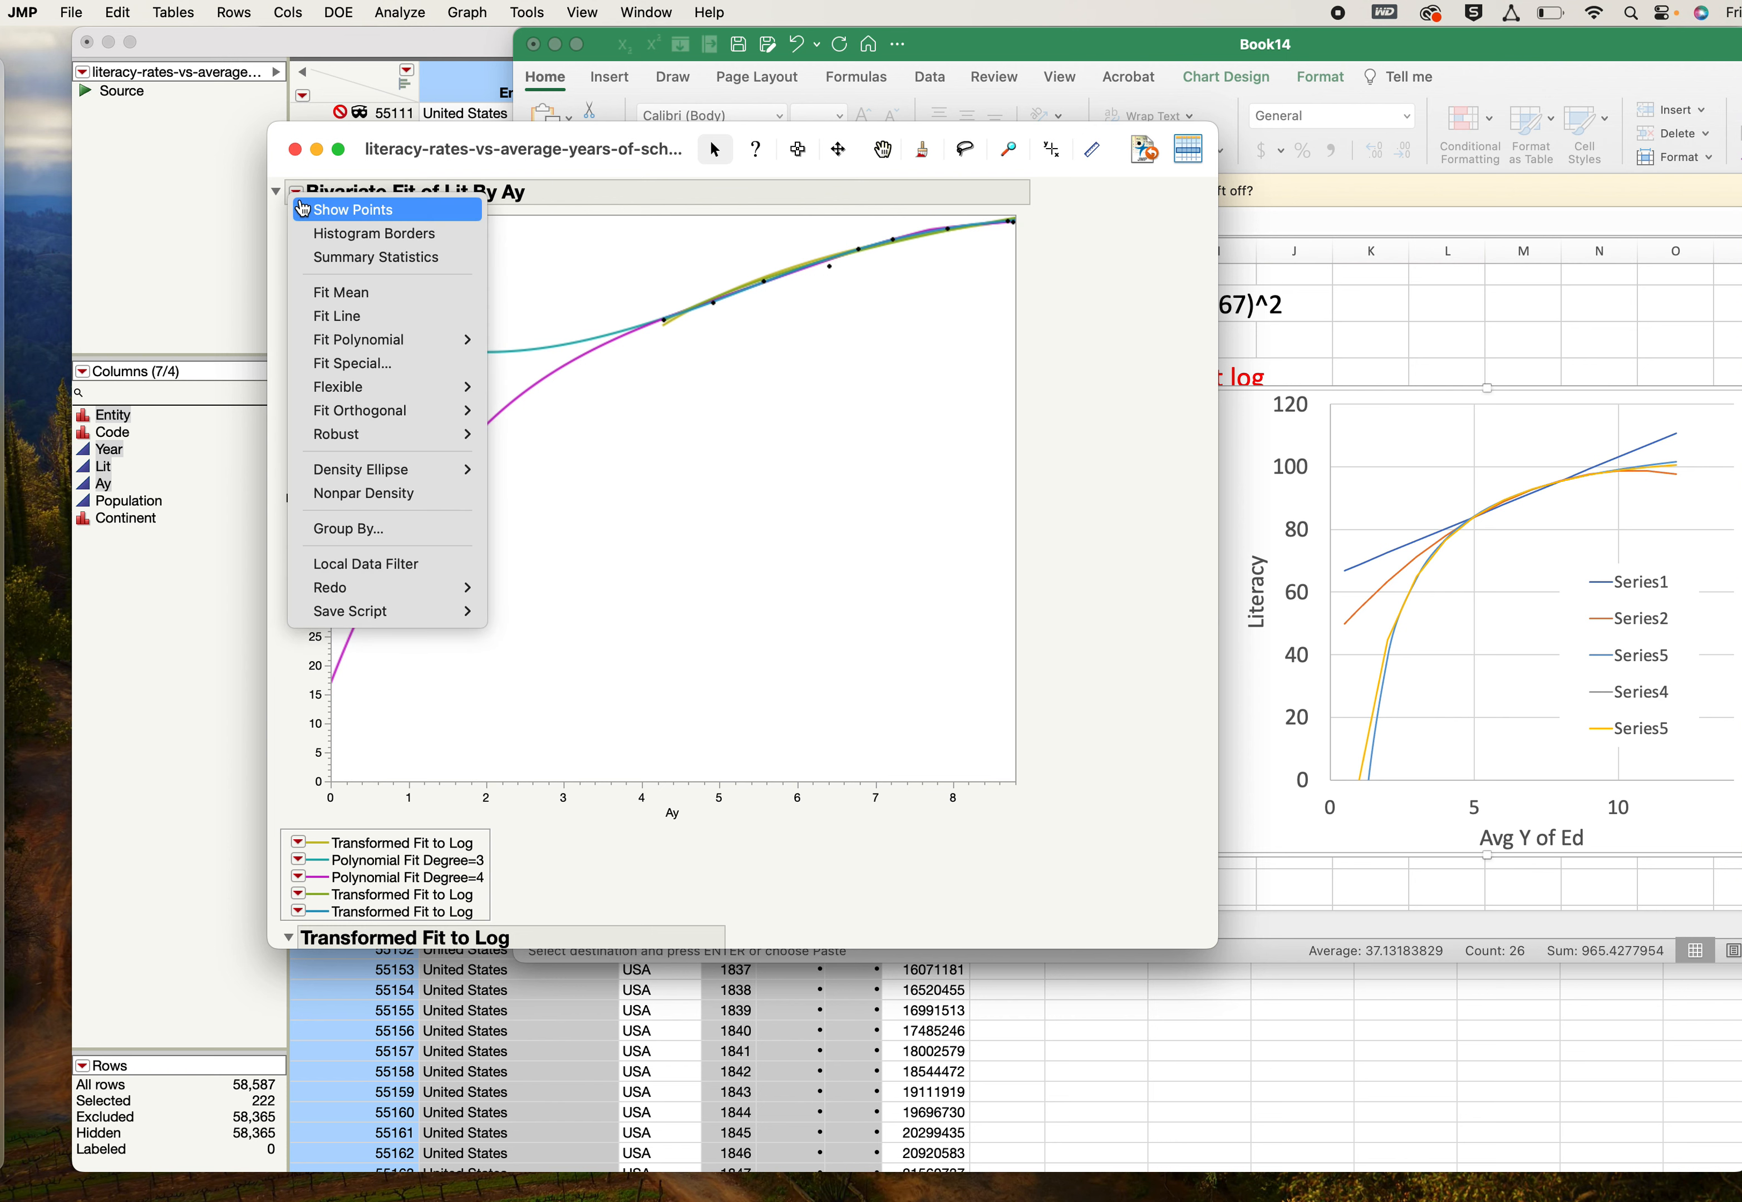
pyautogui.click(366, 365)
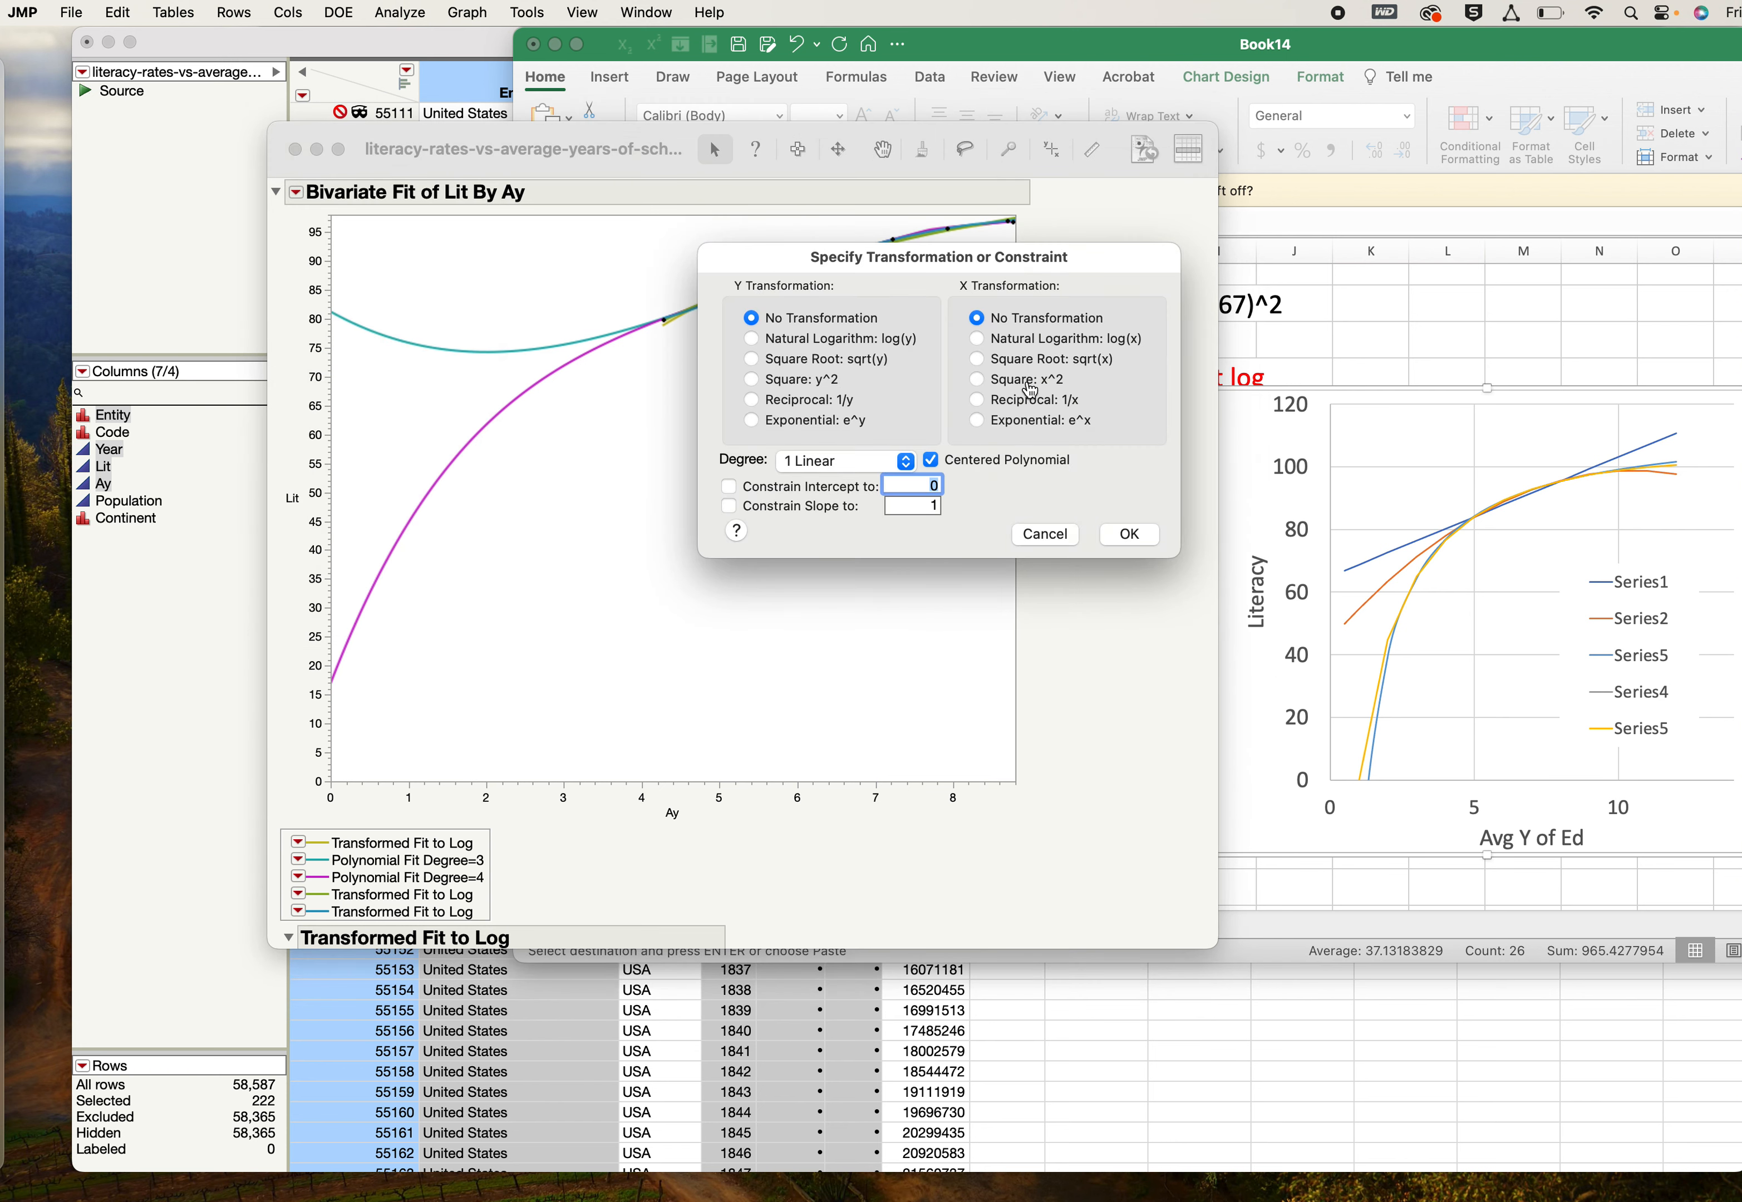
pyautogui.click(904, 461)
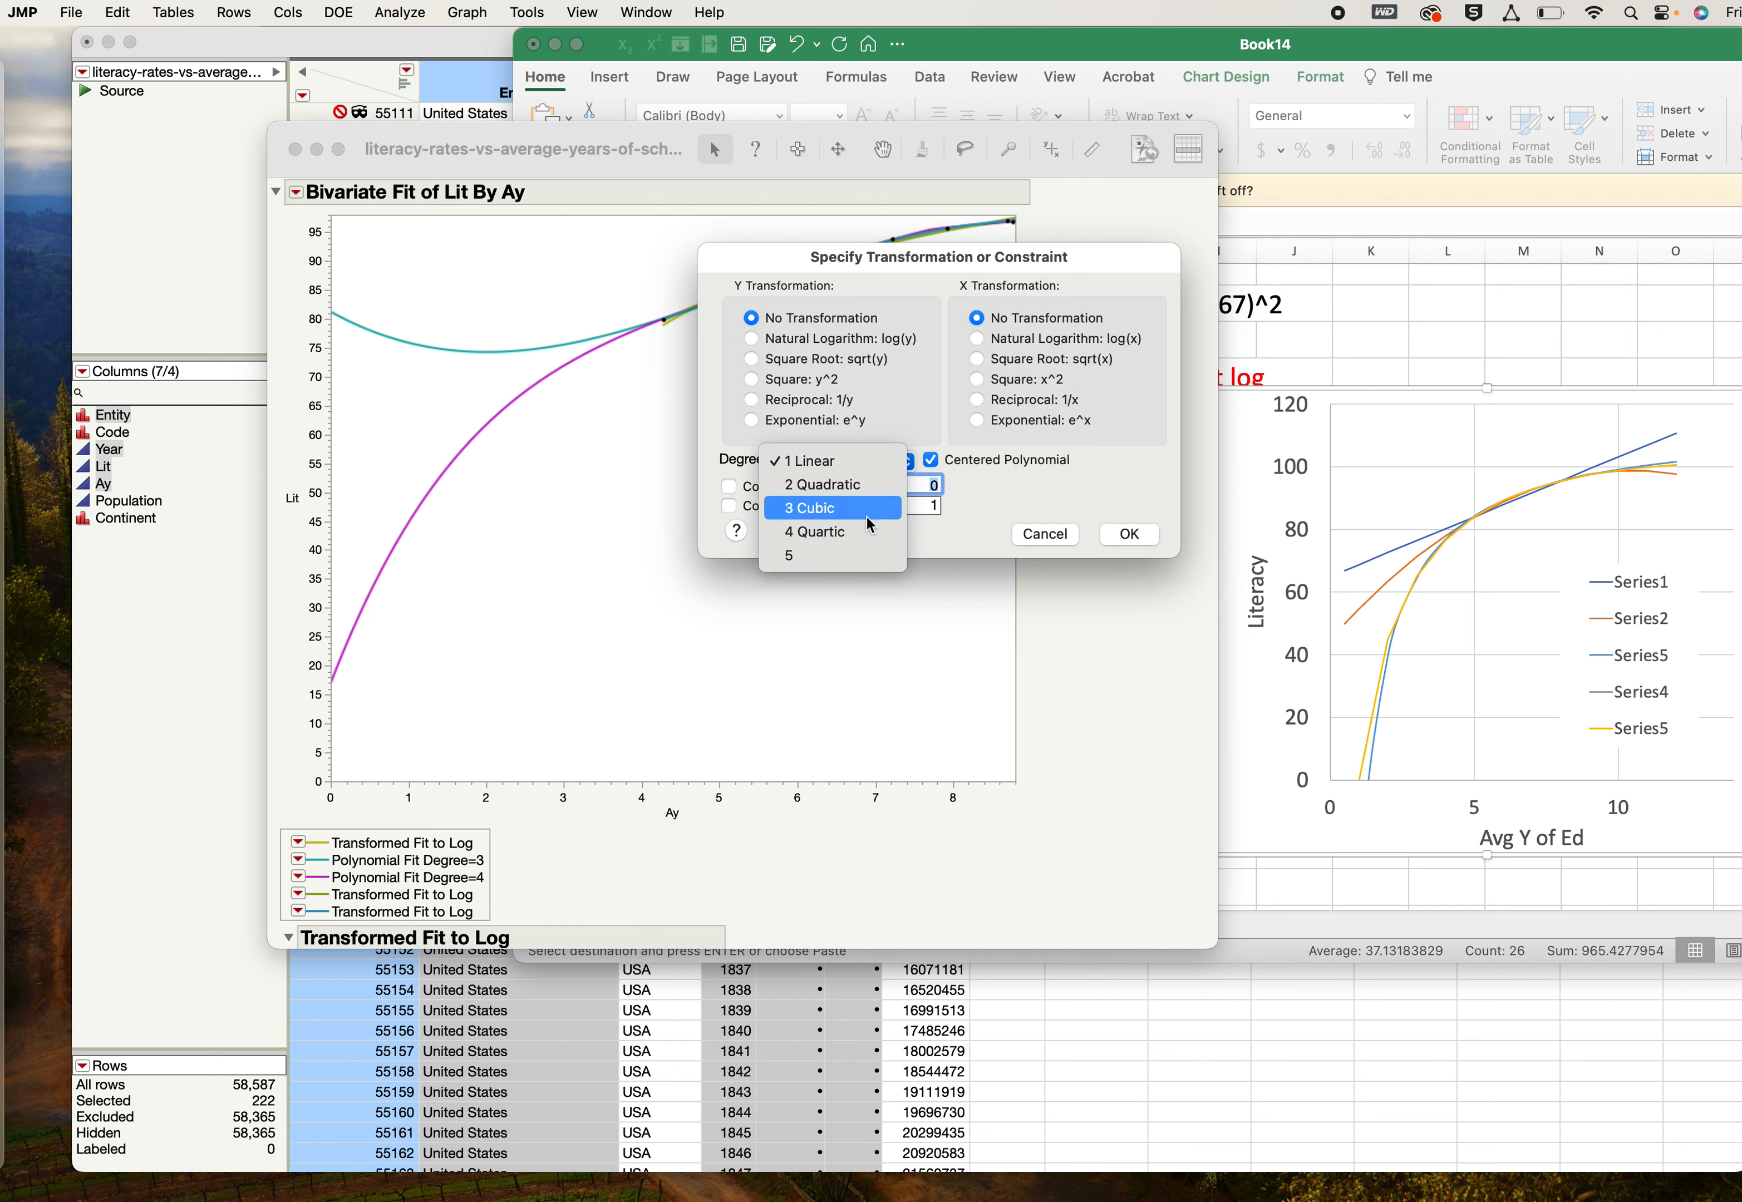
pyautogui.click(990, 408)
pyautogui.click(907, 463)
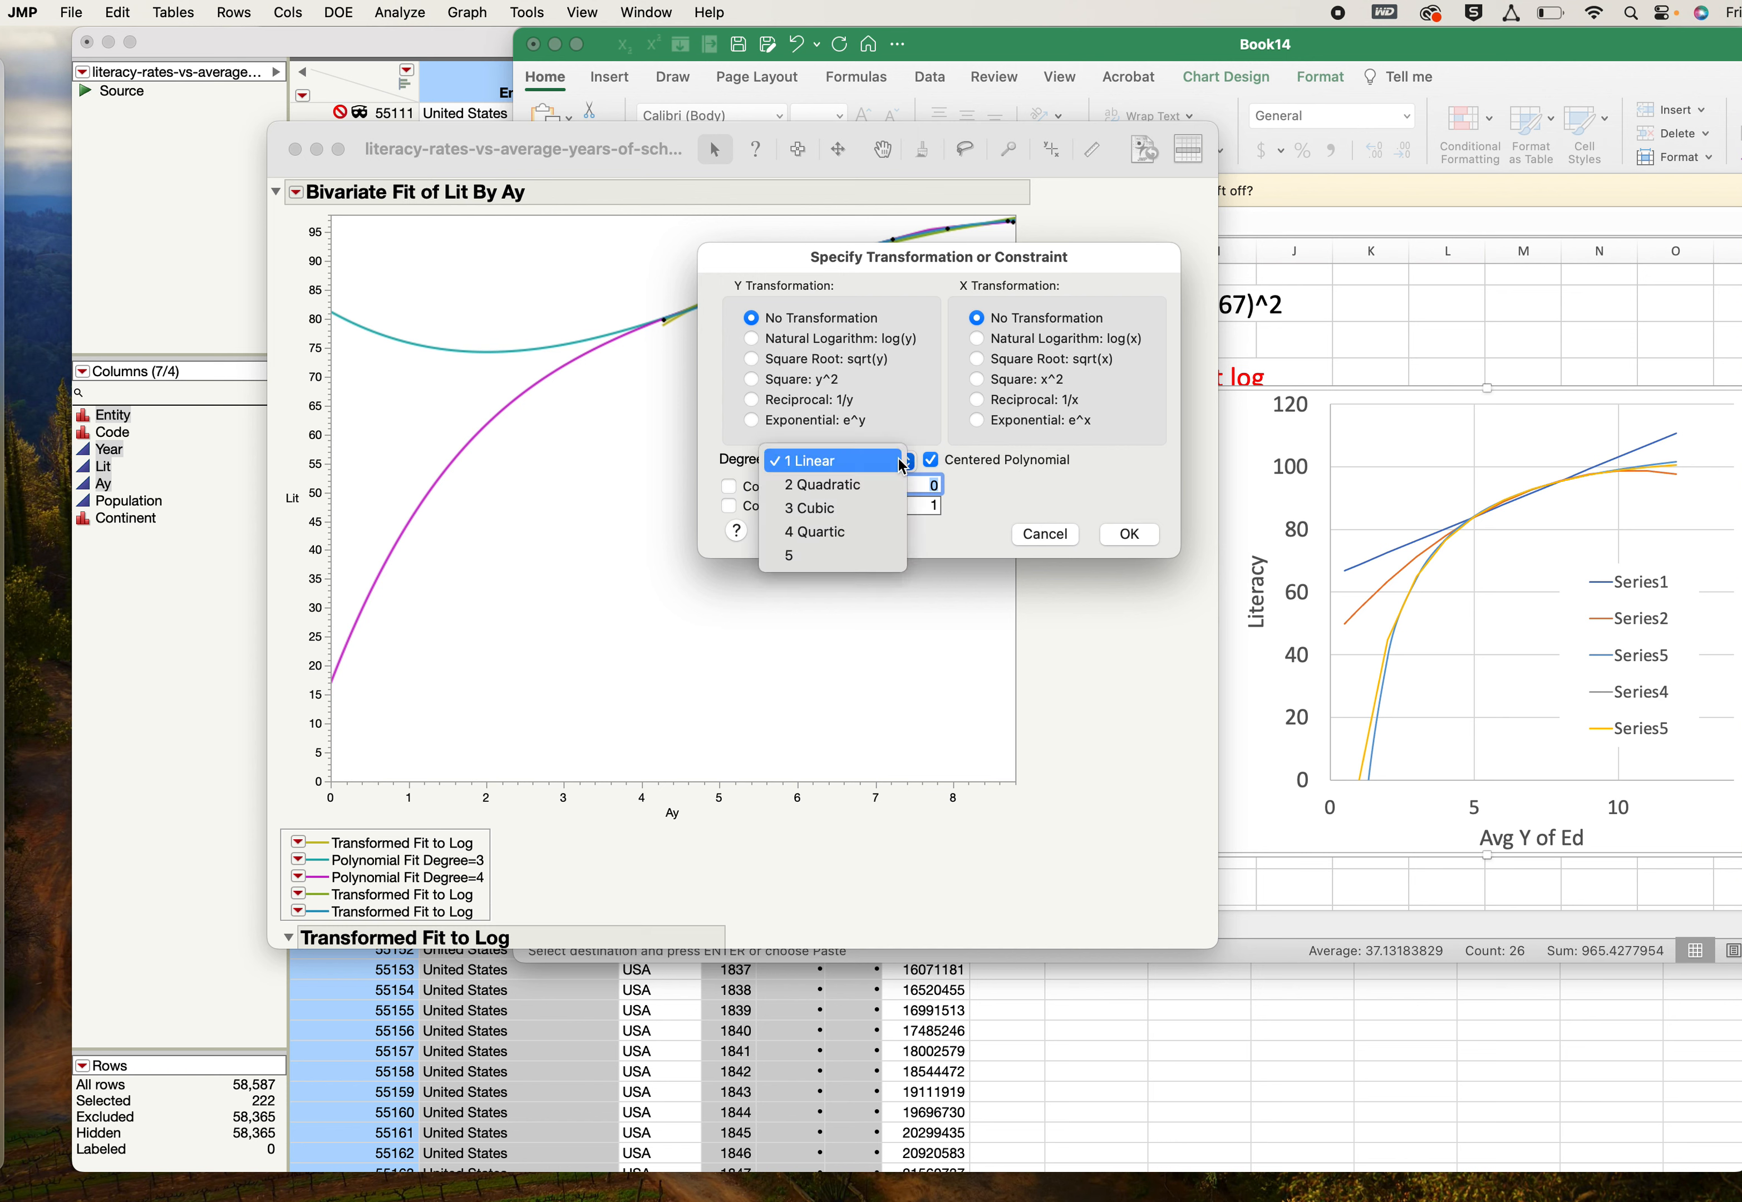
pyautogui.click(887, 484)
pyautogui.click(728, 486)
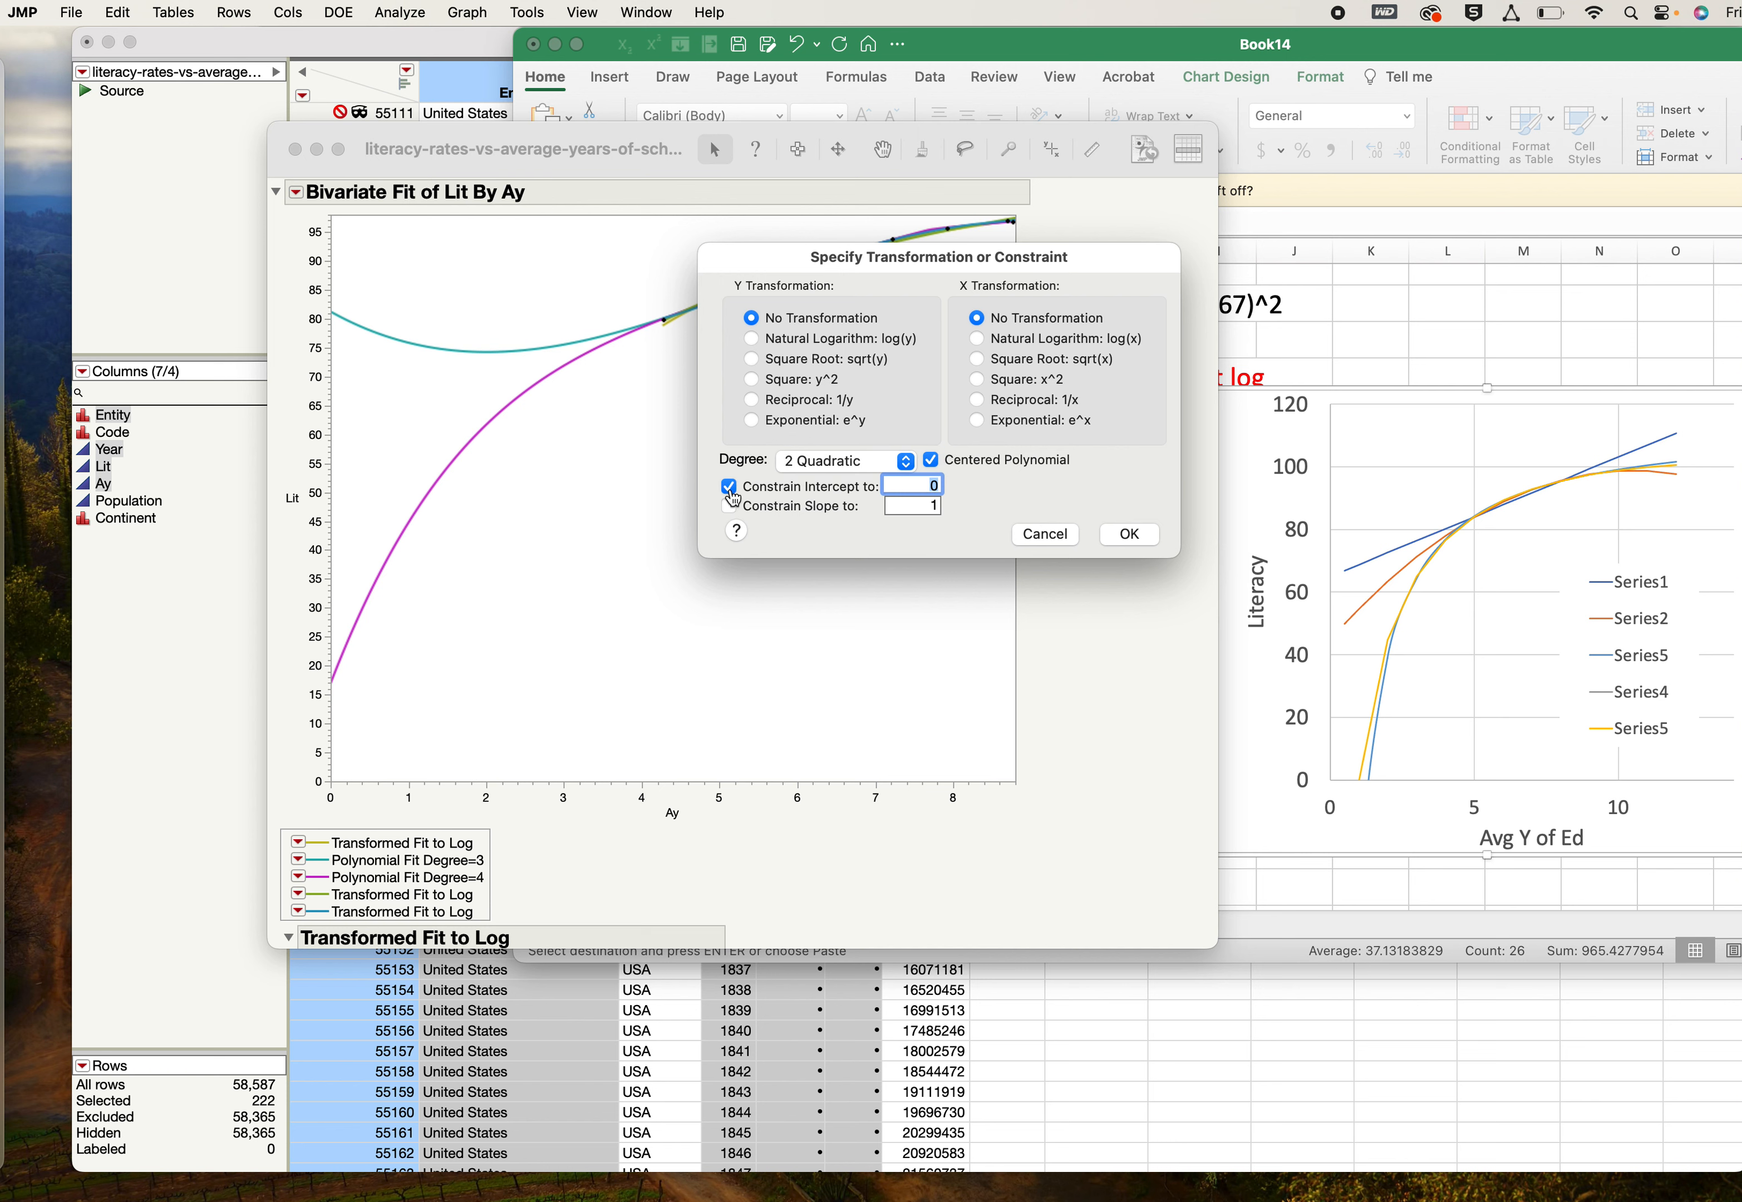
pyautogui.click(1132, 538)
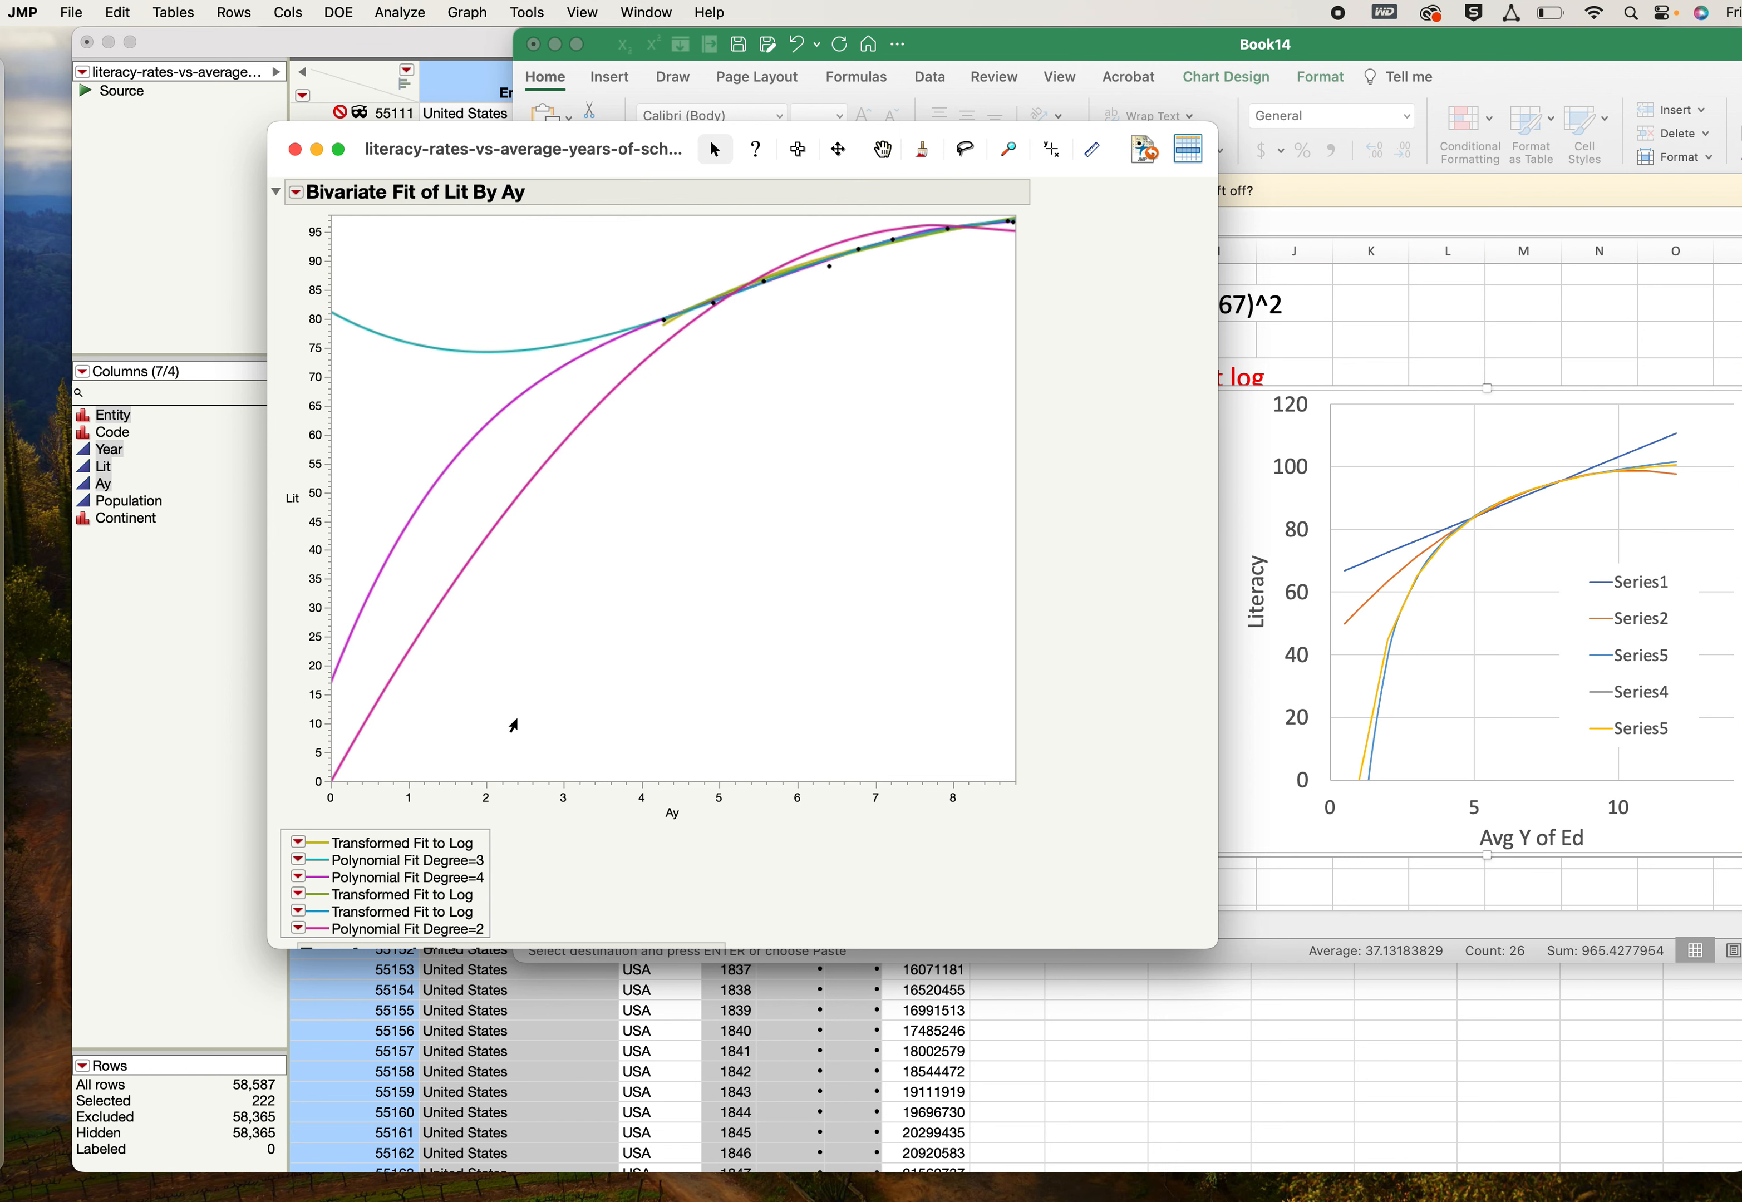
# - Review the fitted curves in the Lit By Ay plot, and switch to Excel's Book14 to view the literacy versus years of education chart
pyautogui.scroll(-2, 560, 579)
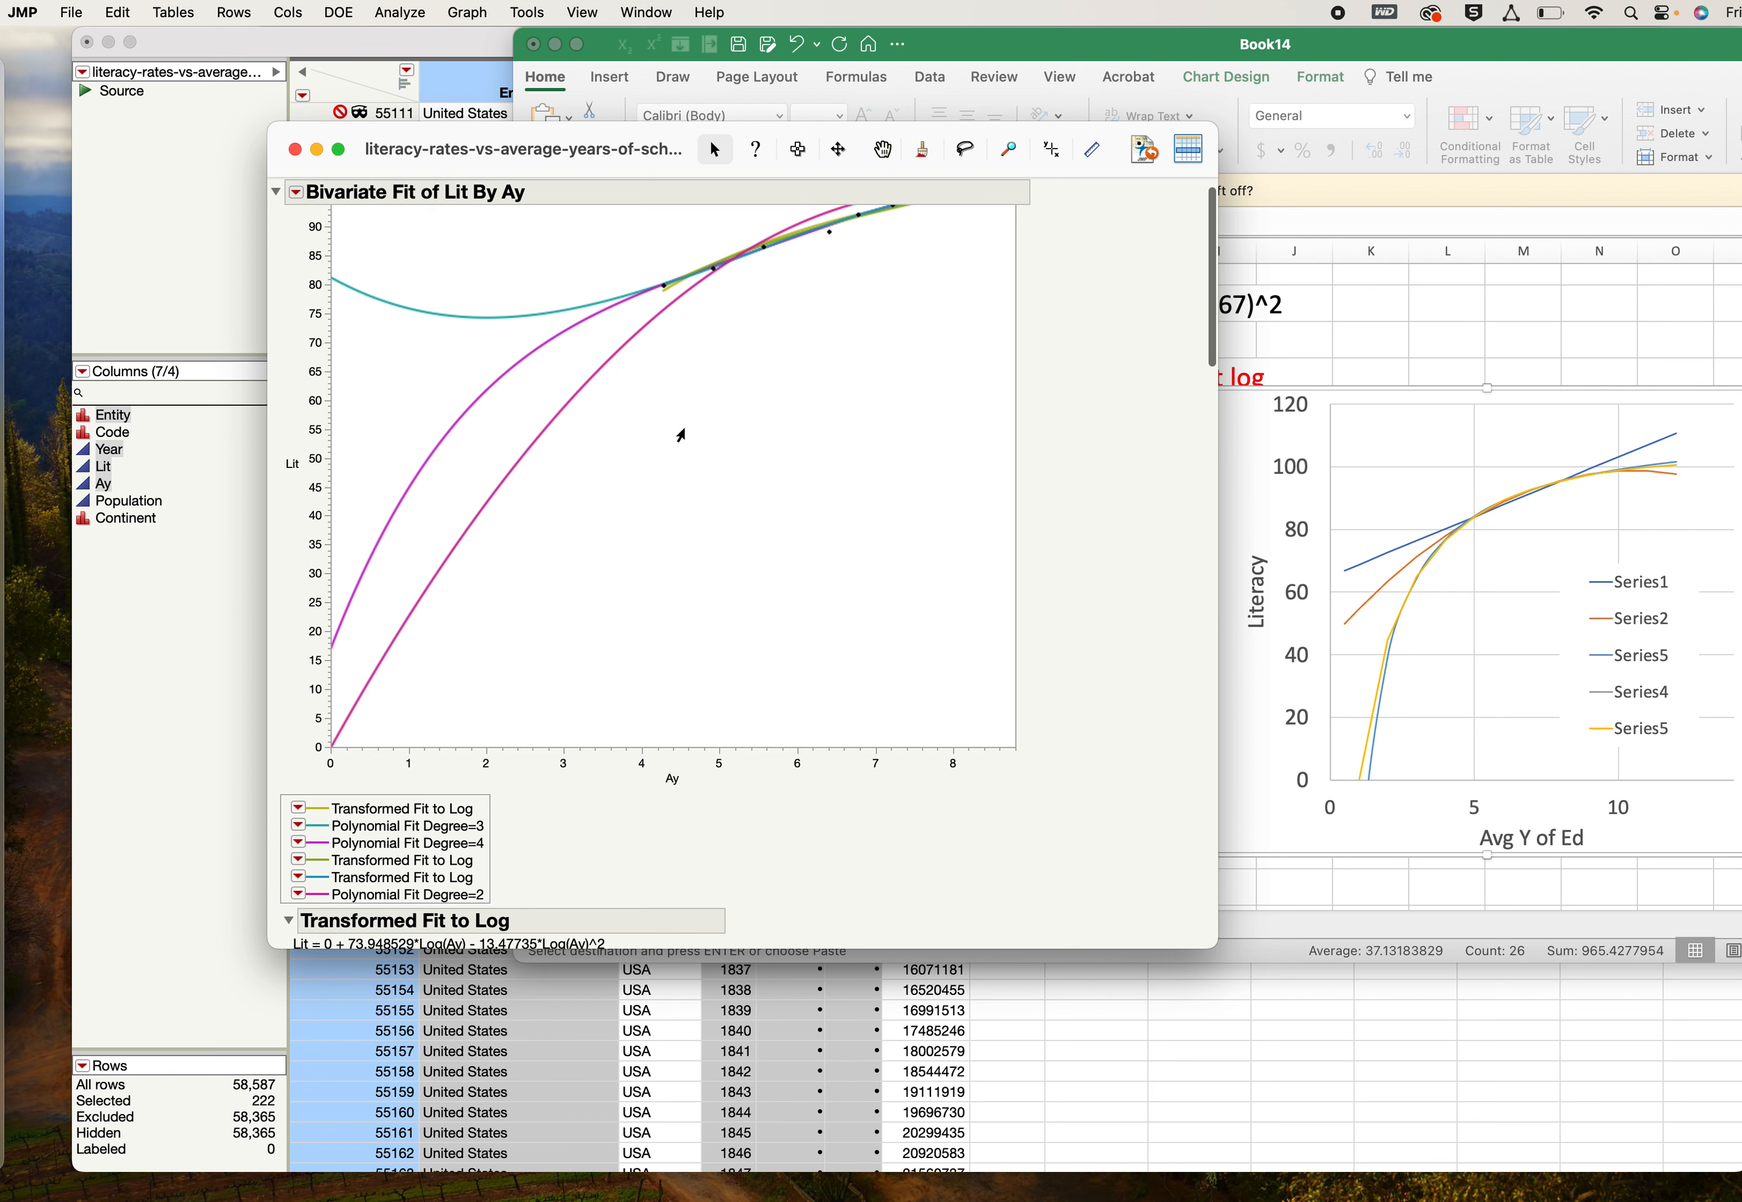
pyautogui.scroll(2, 681, 435)
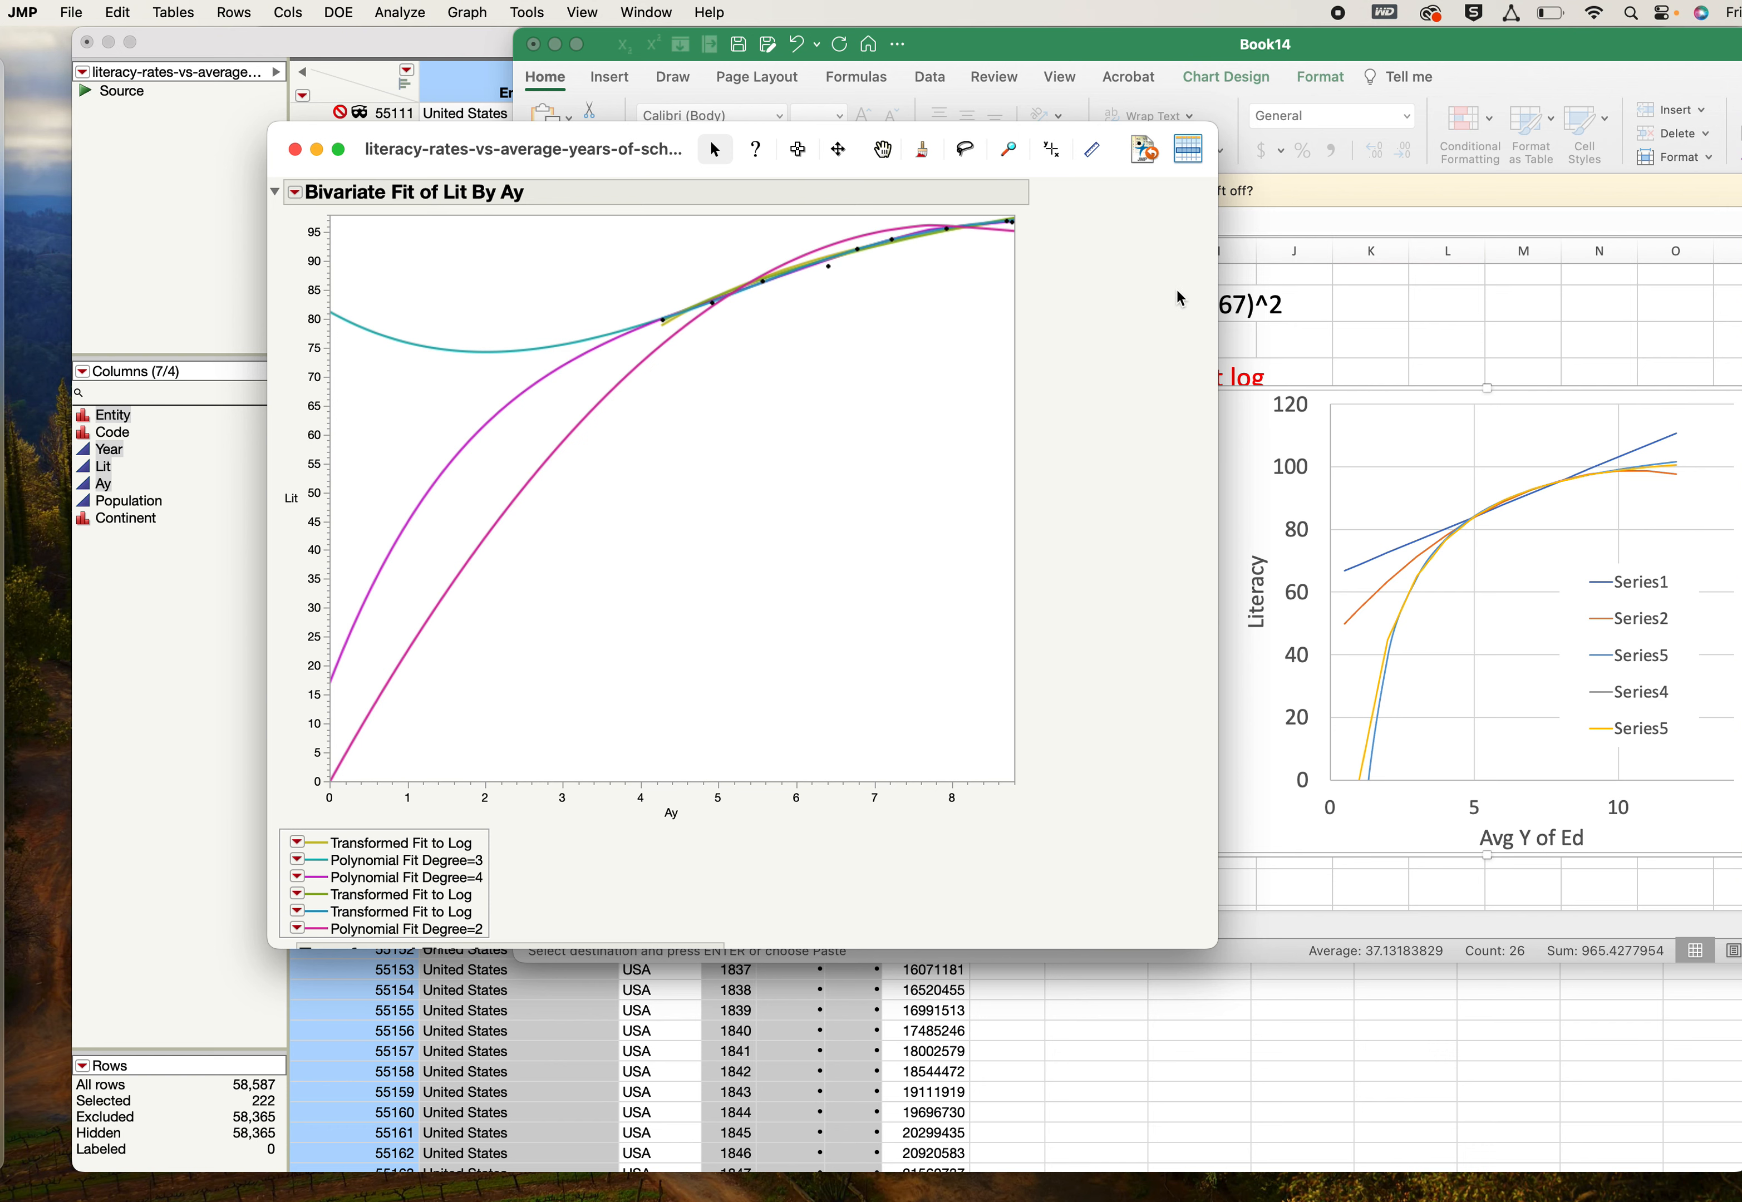
pyautogui.click(1355, 304)
pyautogui.click(1427, 575)
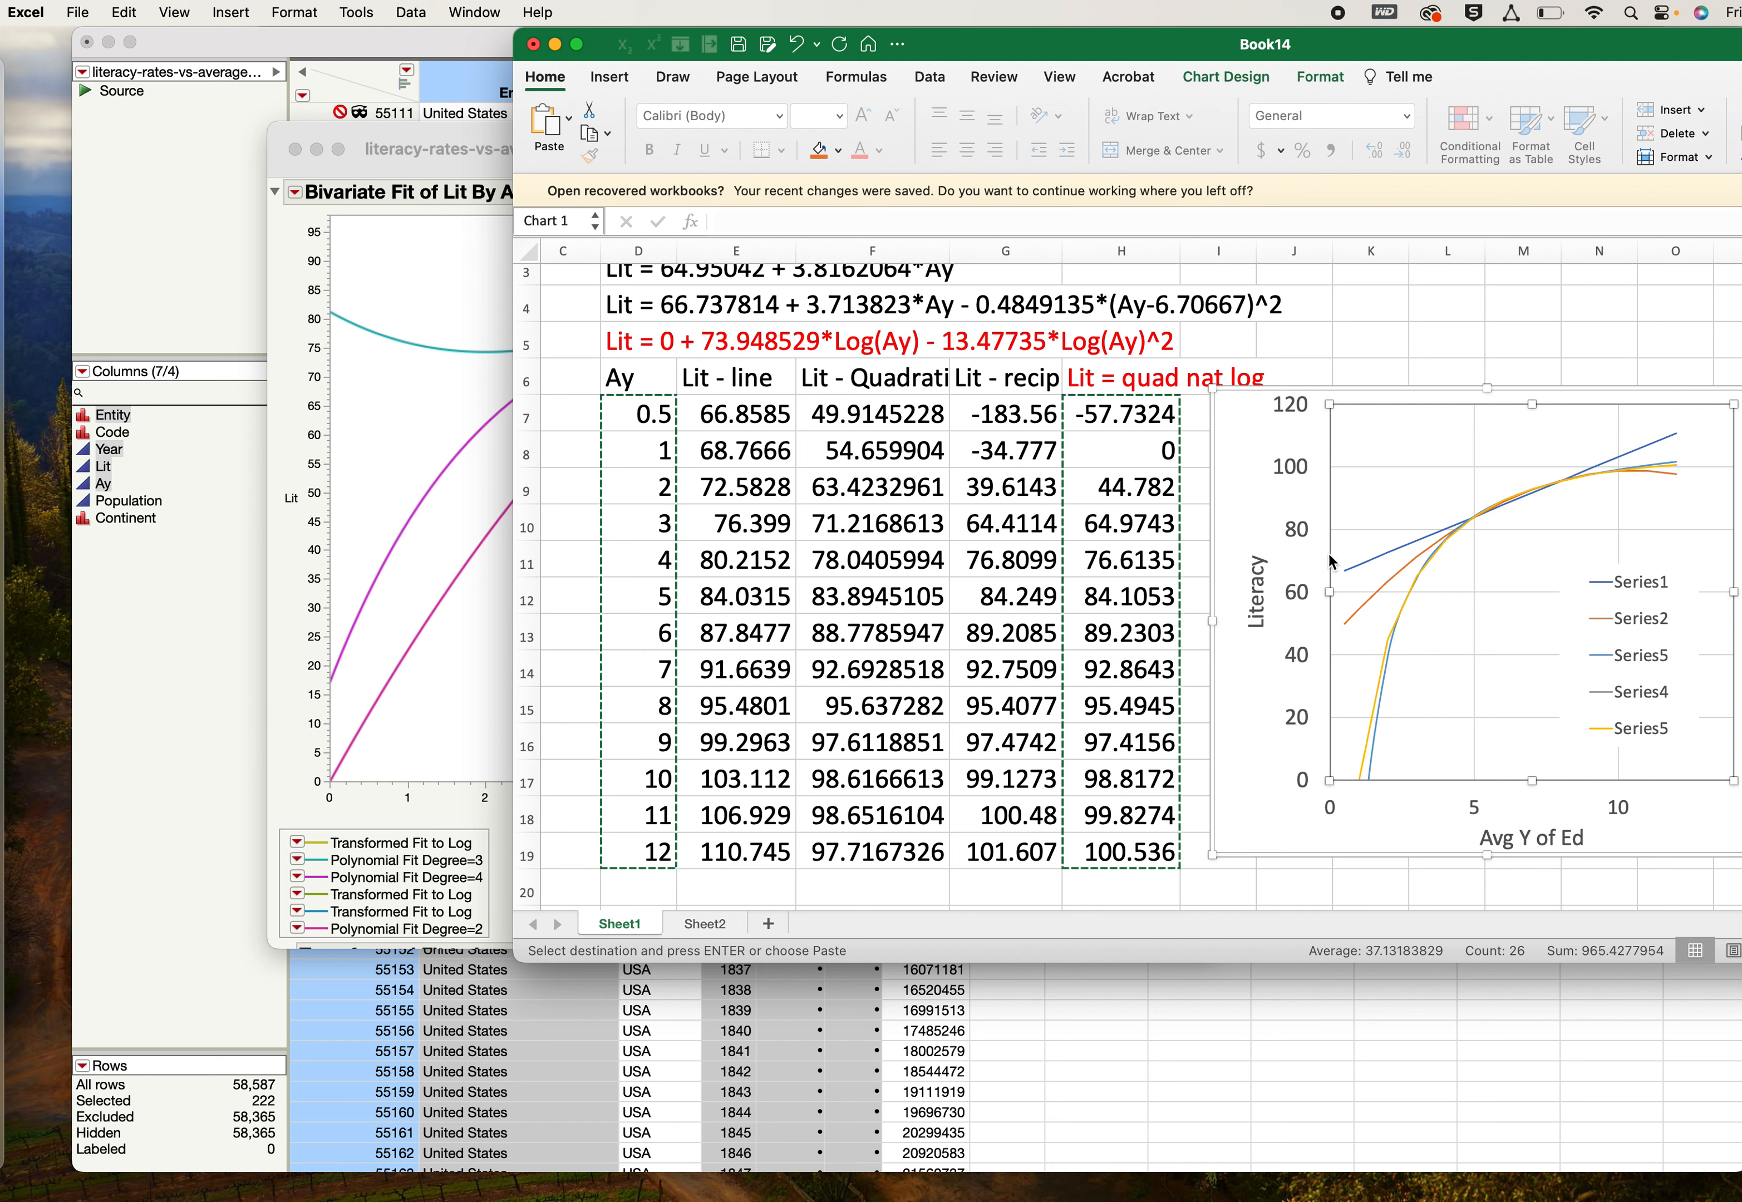